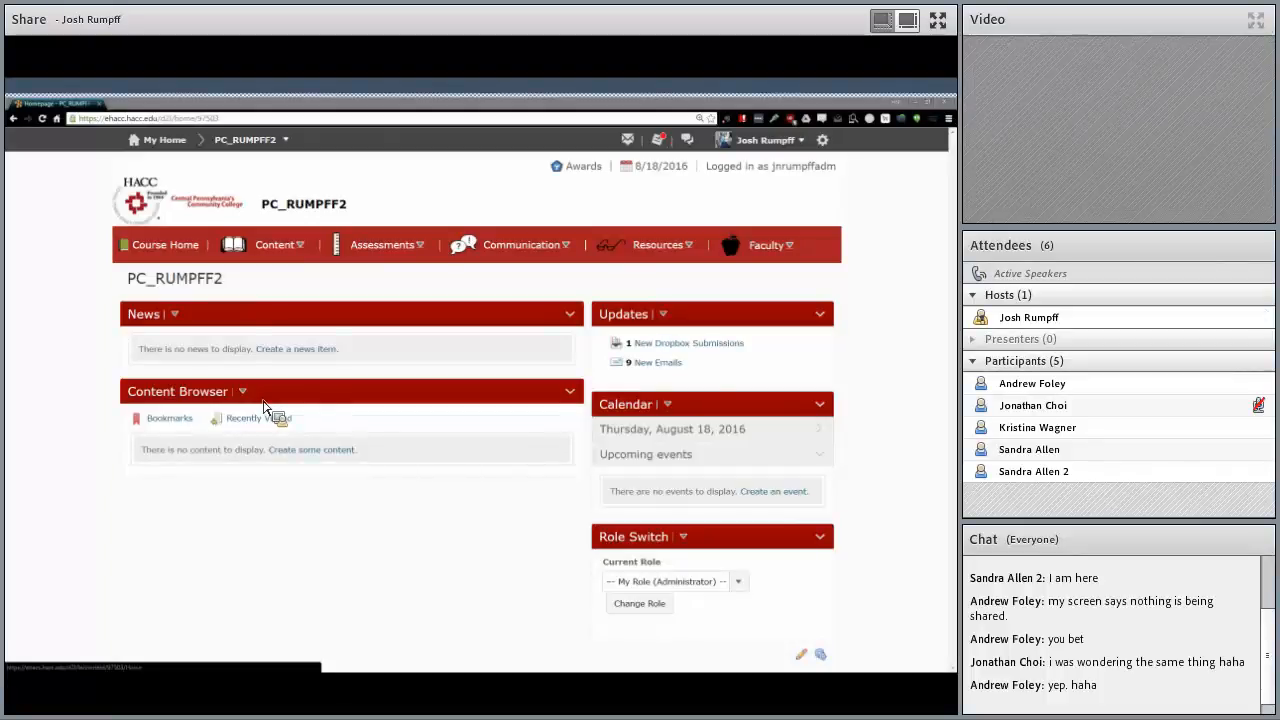
Collapse and re-expand the Content Browser widget, and open the course's Content area.
left_click(572, 394)
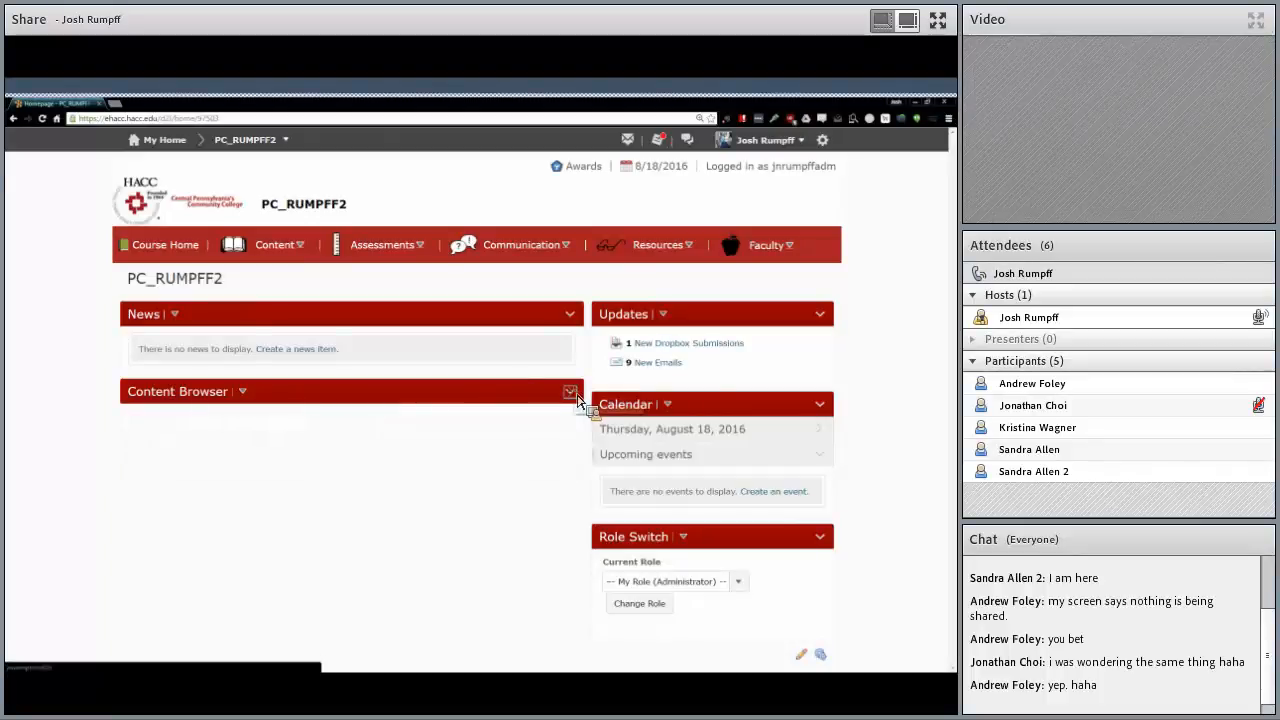
left_click(572, 393)
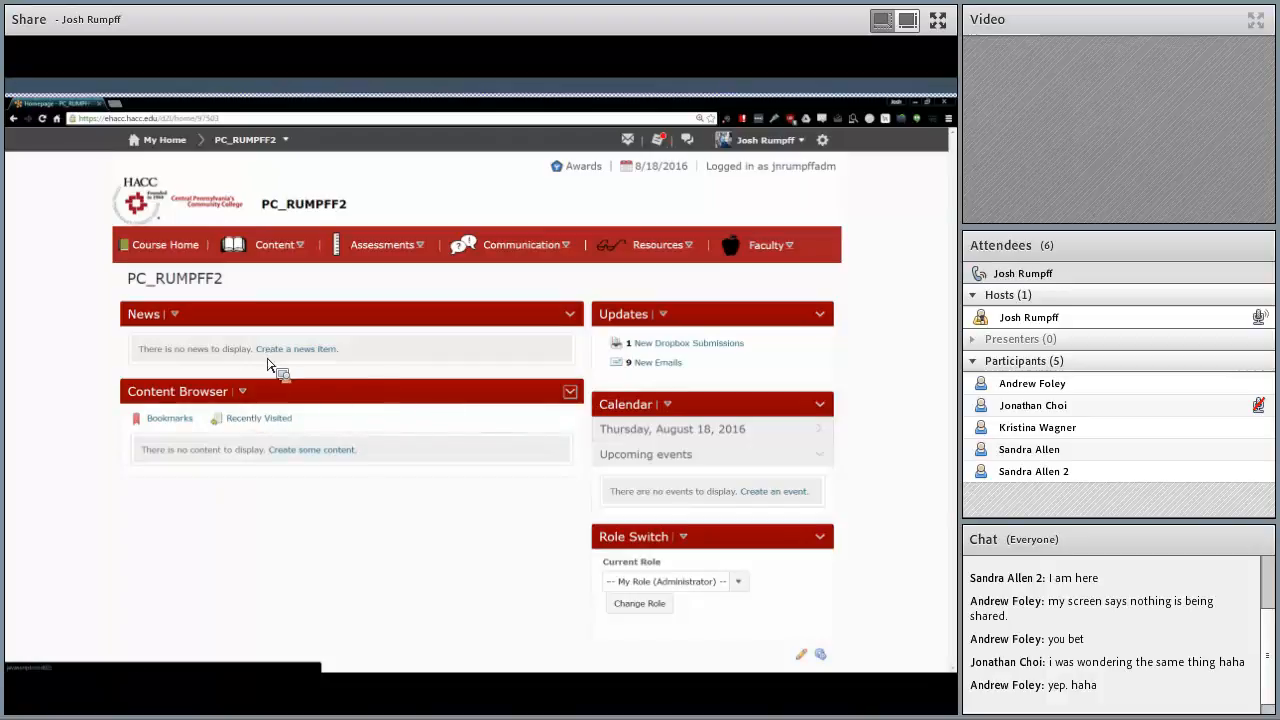
left_click(273, 250)
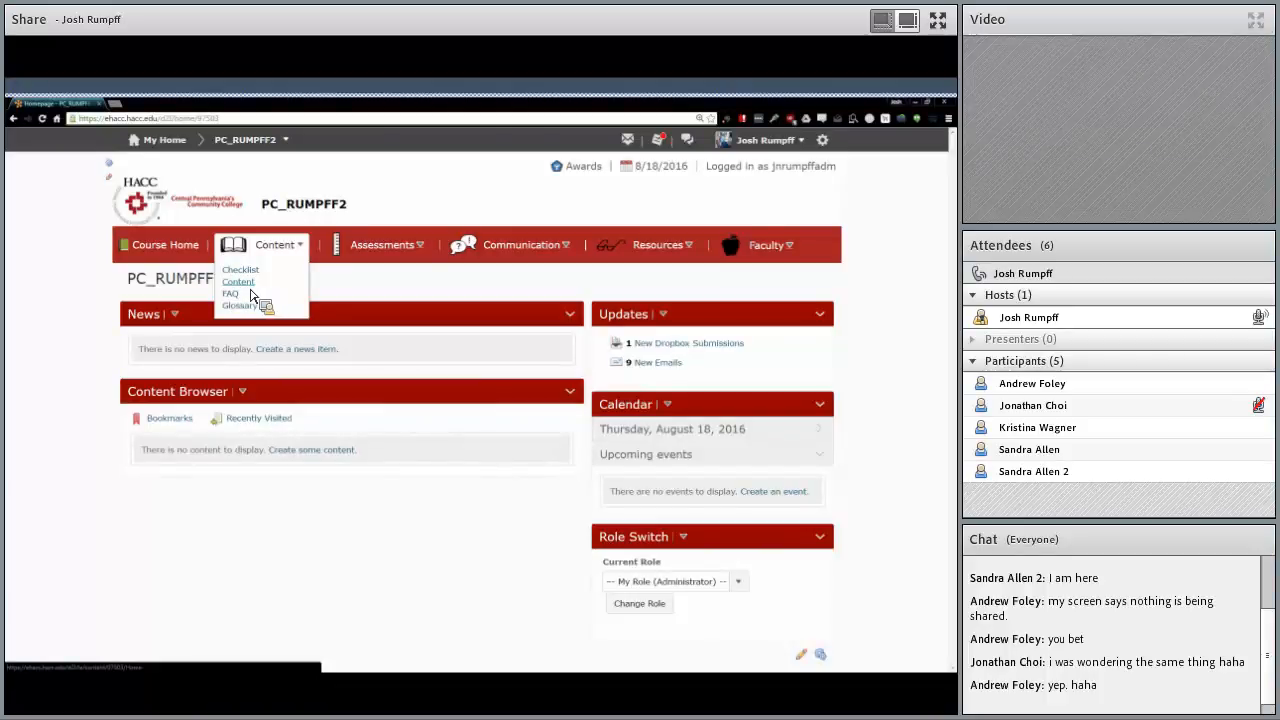
left_click(252, 285)
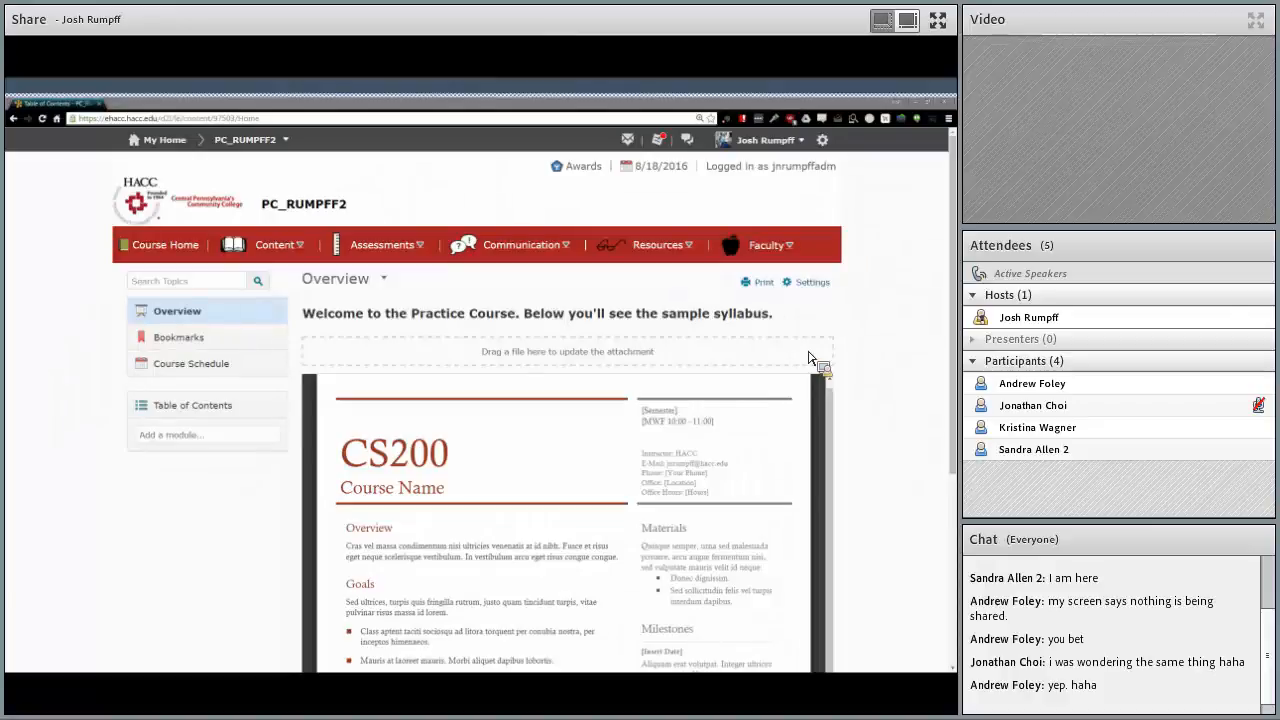
Replace the sample syllabus attached to the course Overview with another file from the computer and check its preview.
key("alt+Tab")
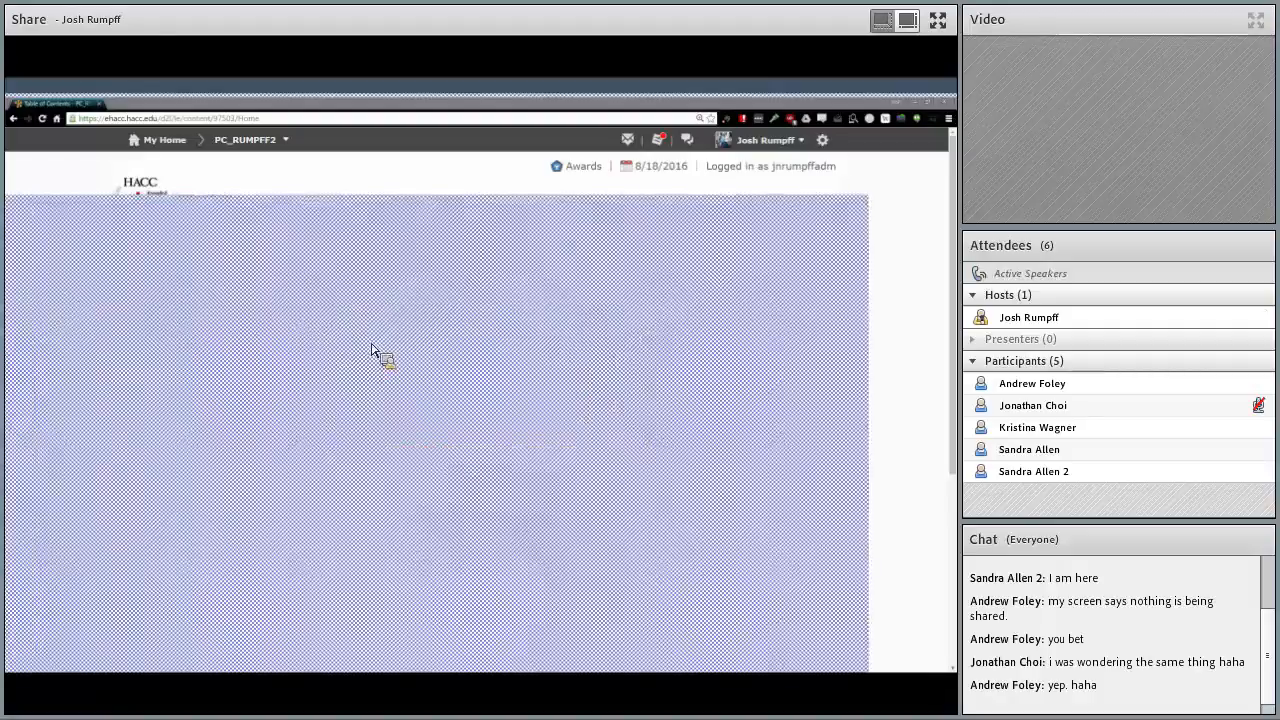
left_click(18, 208)
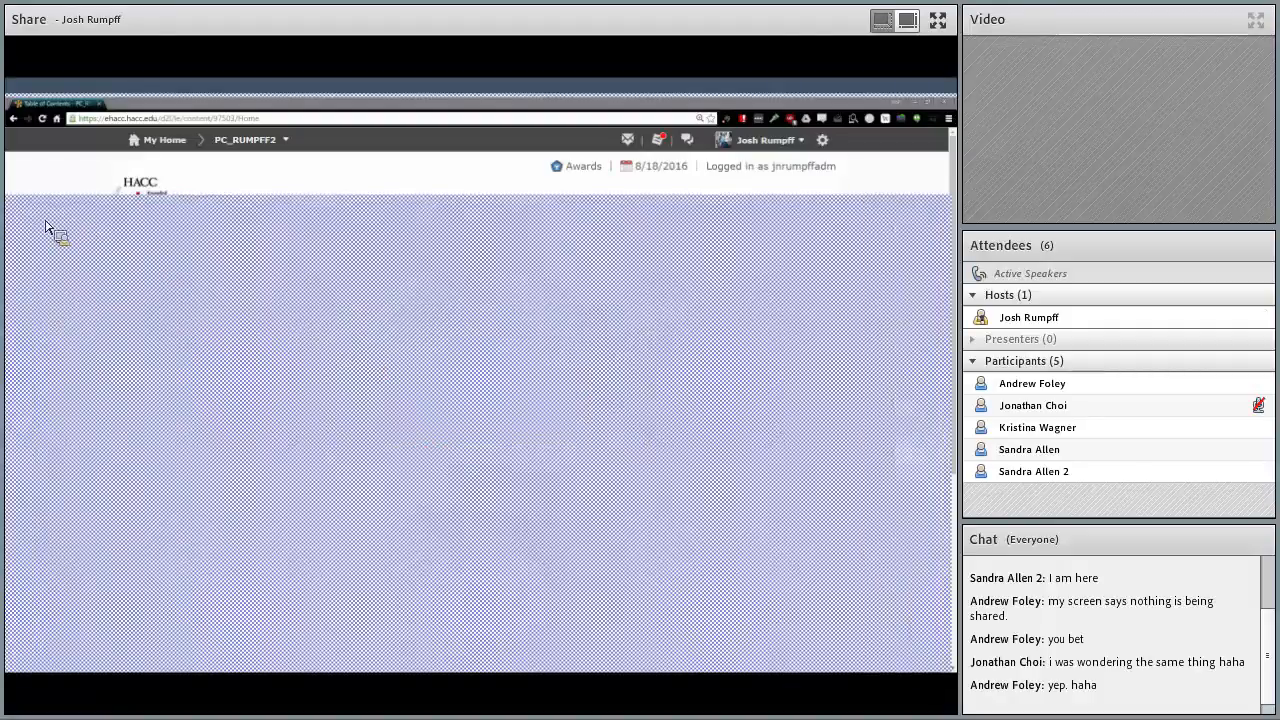
left_click(939, 217)
left_click_drag(939, 217, 478, 352)
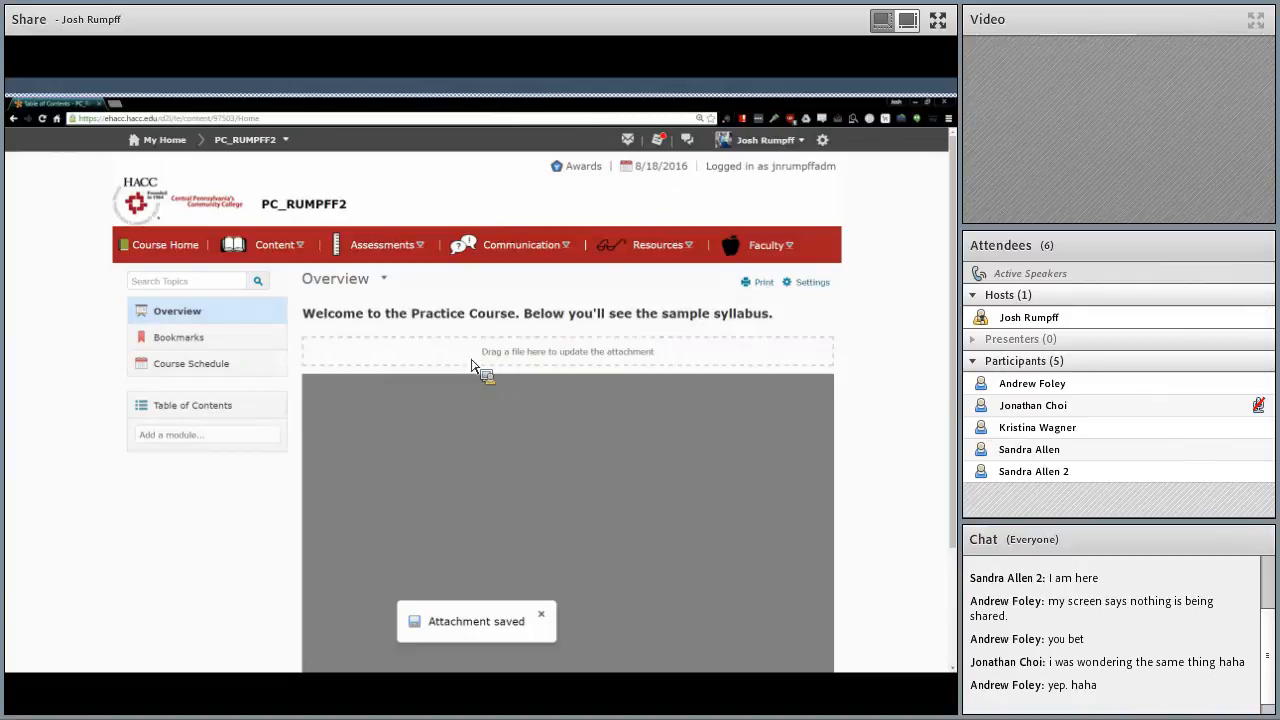
scroll(420, 494, "down", 2)
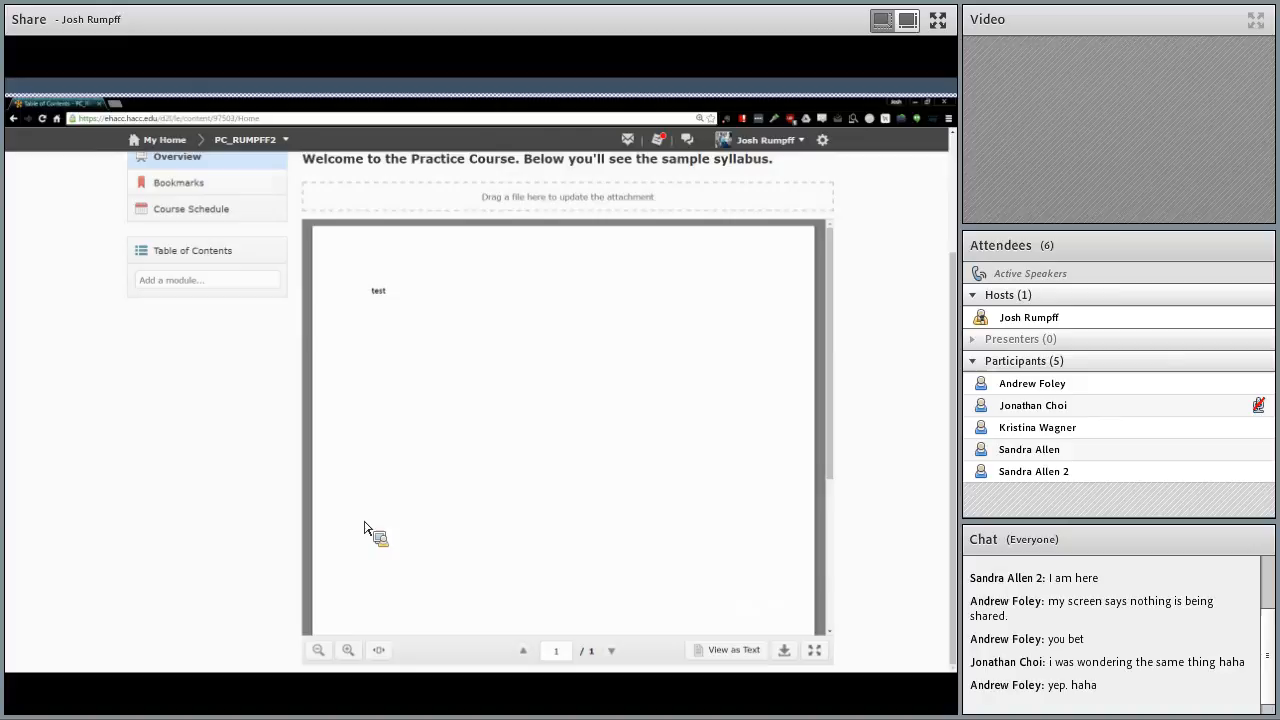
scroll(425, 462, "up", 2)
scroll(423, 465, "up", 1)
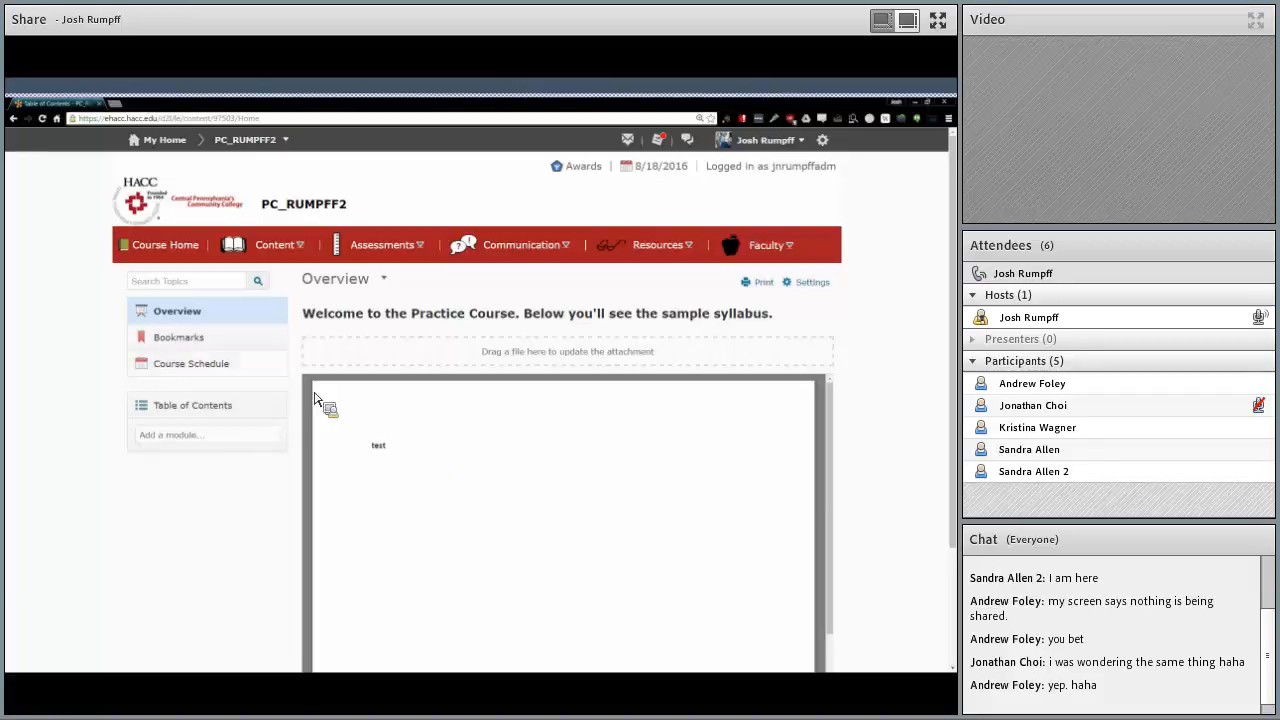
View the course's bookmarked topics.
left_click(248, 341)
left_click_drag(256, 432, 257, 448)
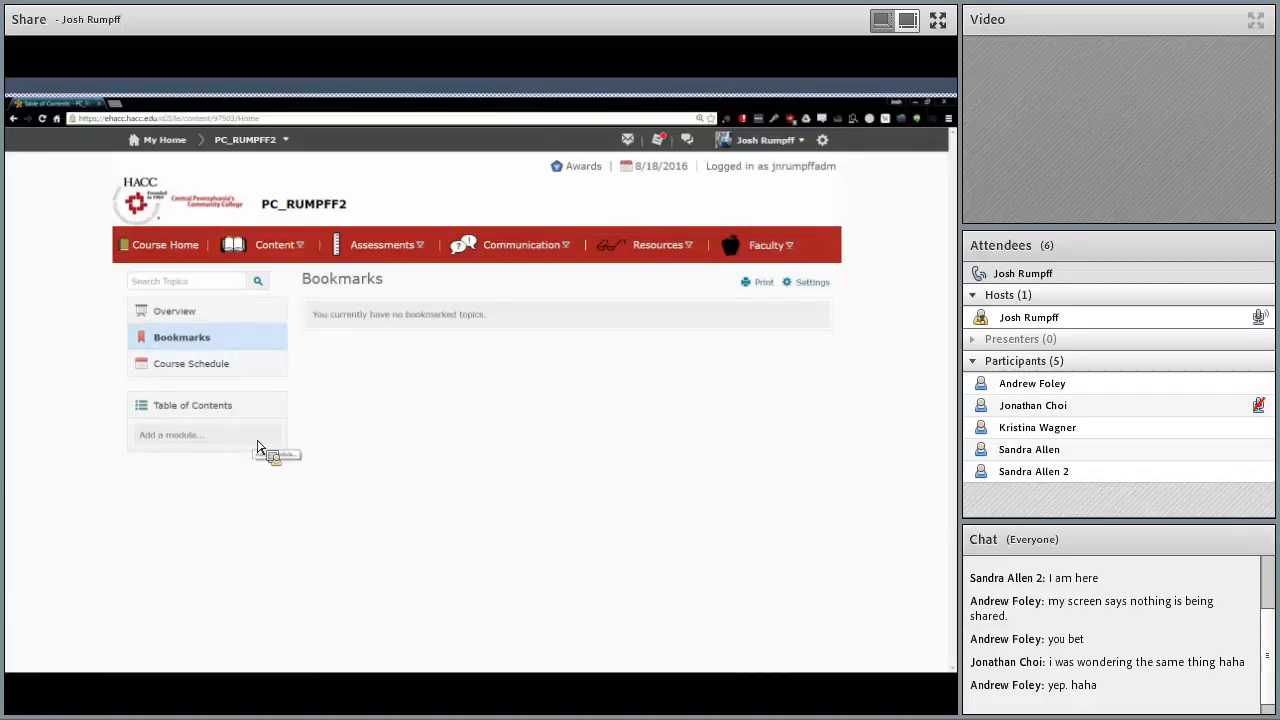
left_click_drag(257, 447, 265, 346)
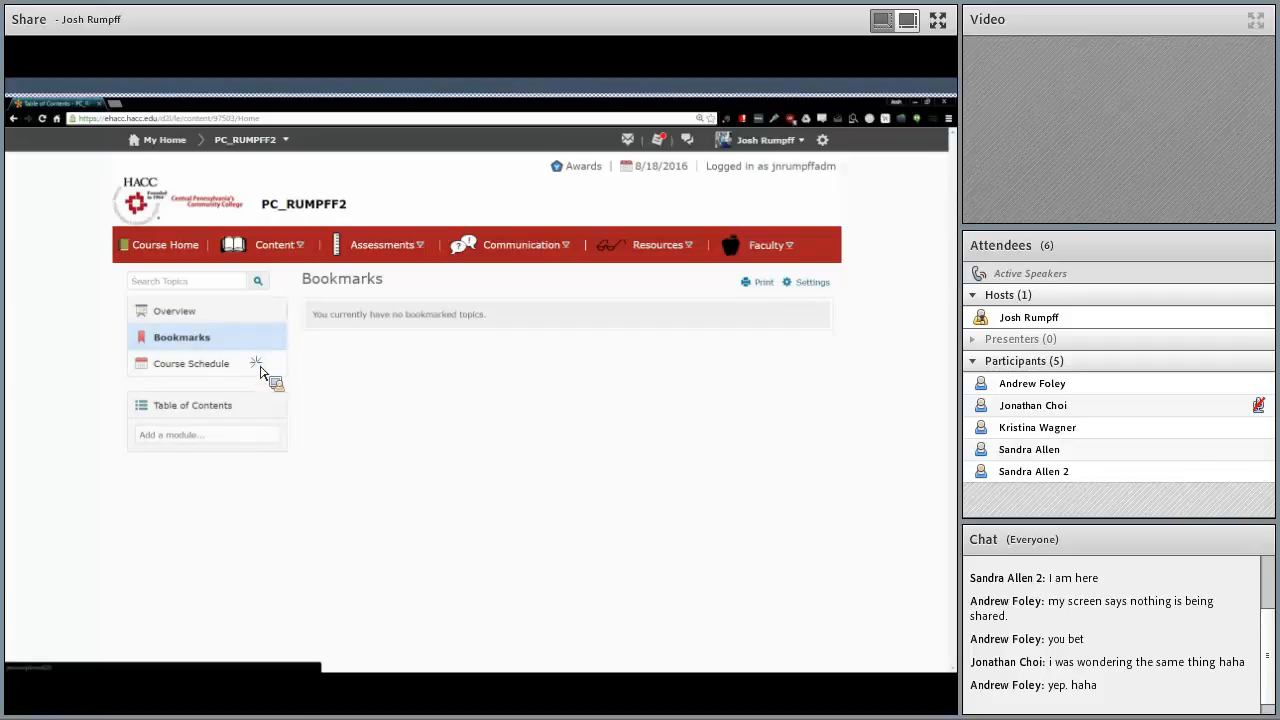
Review the full Course Schedule and return it to the Upcoming view.
left_click(261, 374)
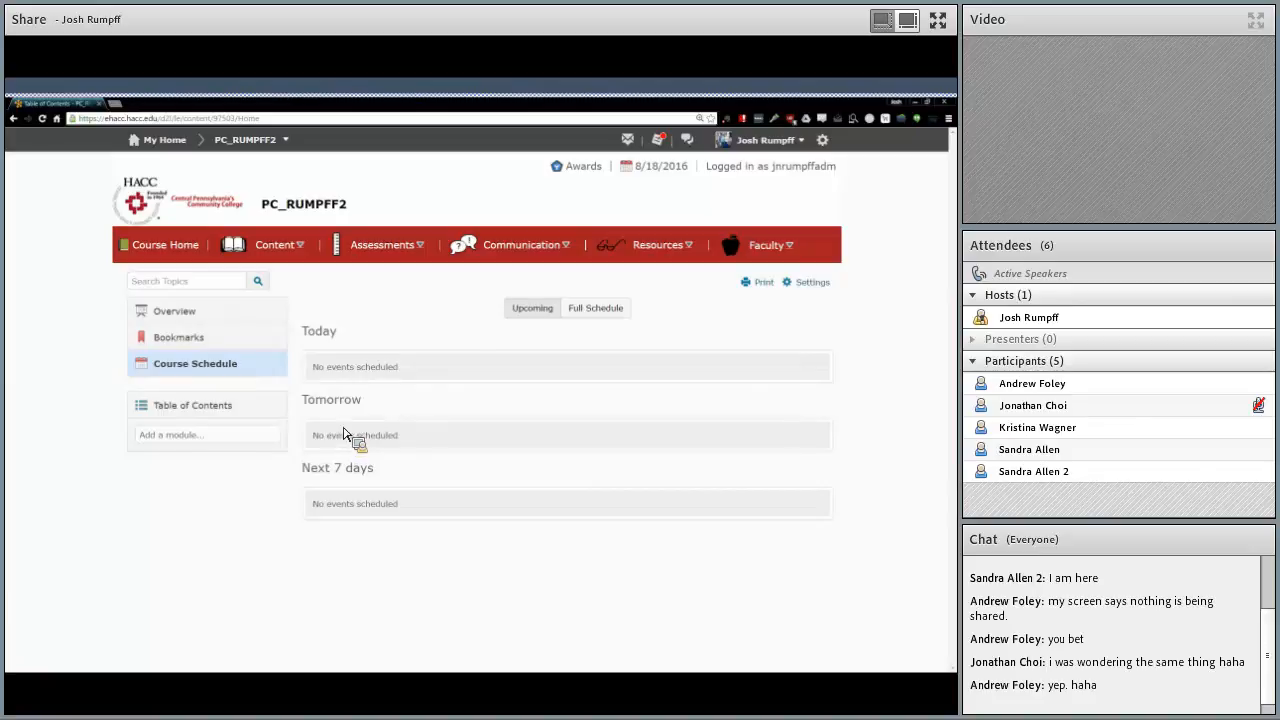
left_click(600, 310)
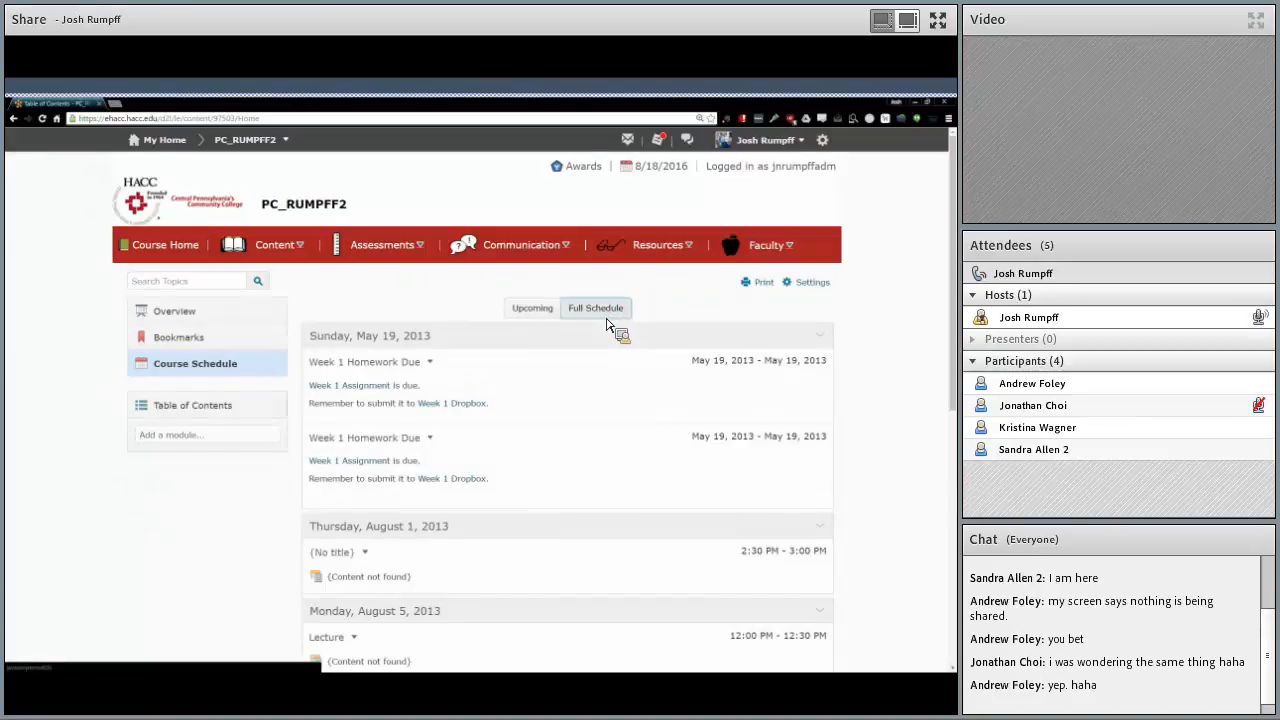
scroll(612, 330, "down", 5)
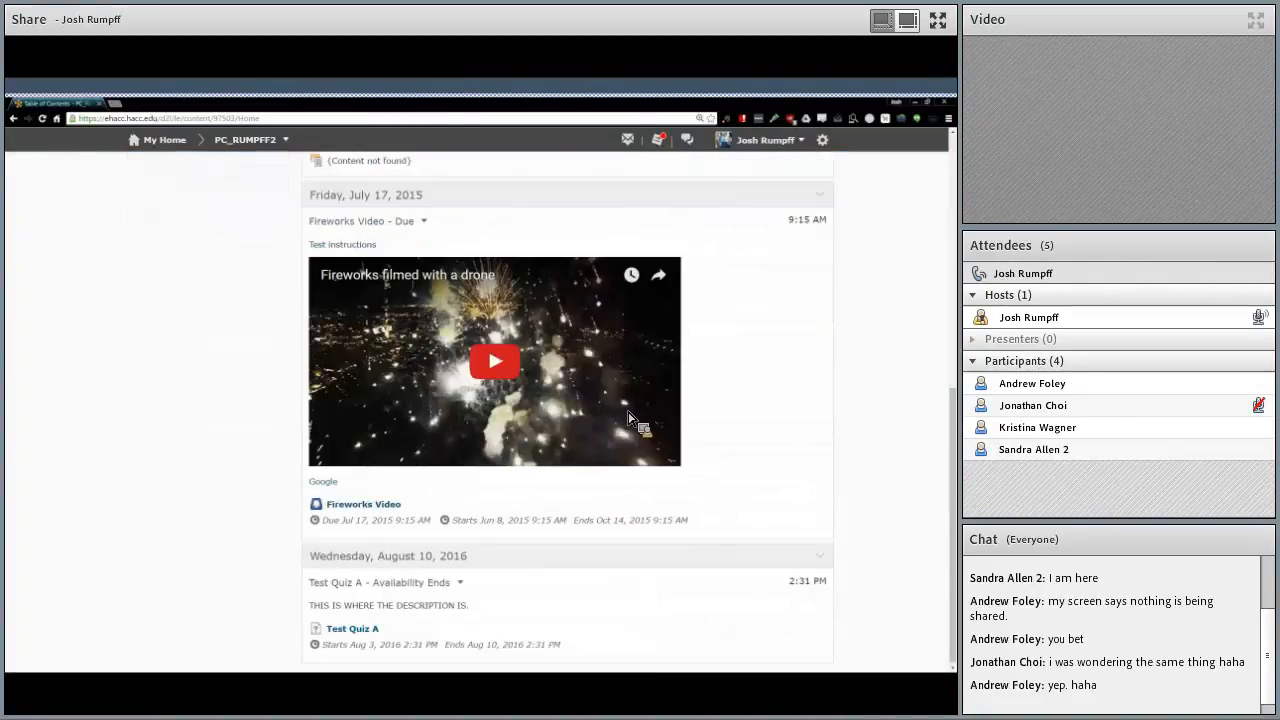
scroll(651, 460, "up", 10)
scroll(548, 350, "up", 1)
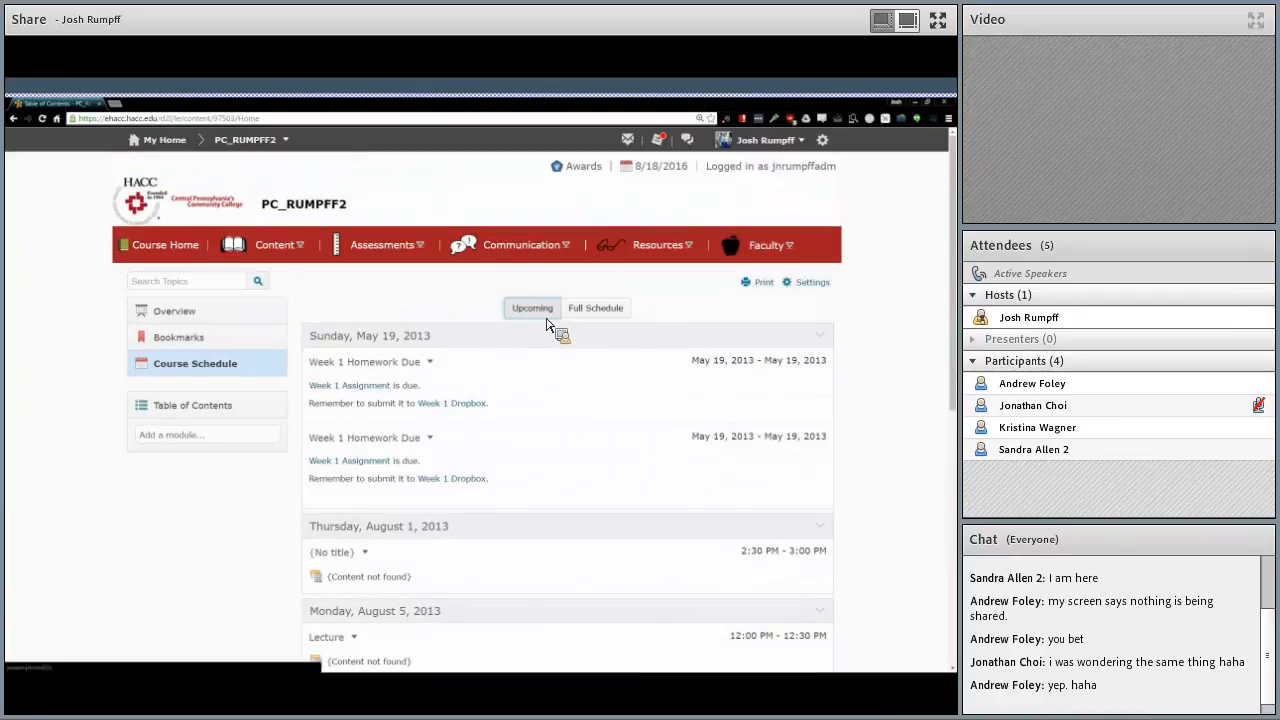
left_click(540, 310)
Open the Table of Contents and examine its course import options and related tools.
left_click(240, 405)
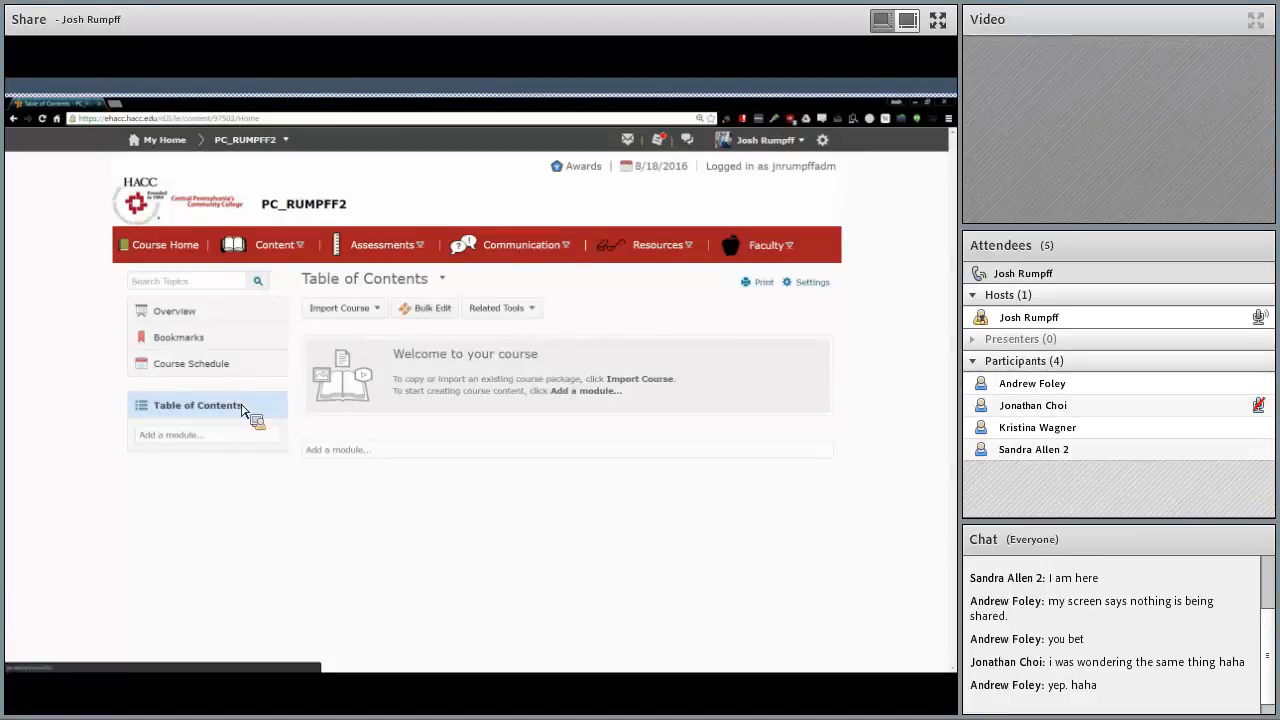
left_click(362, 312)
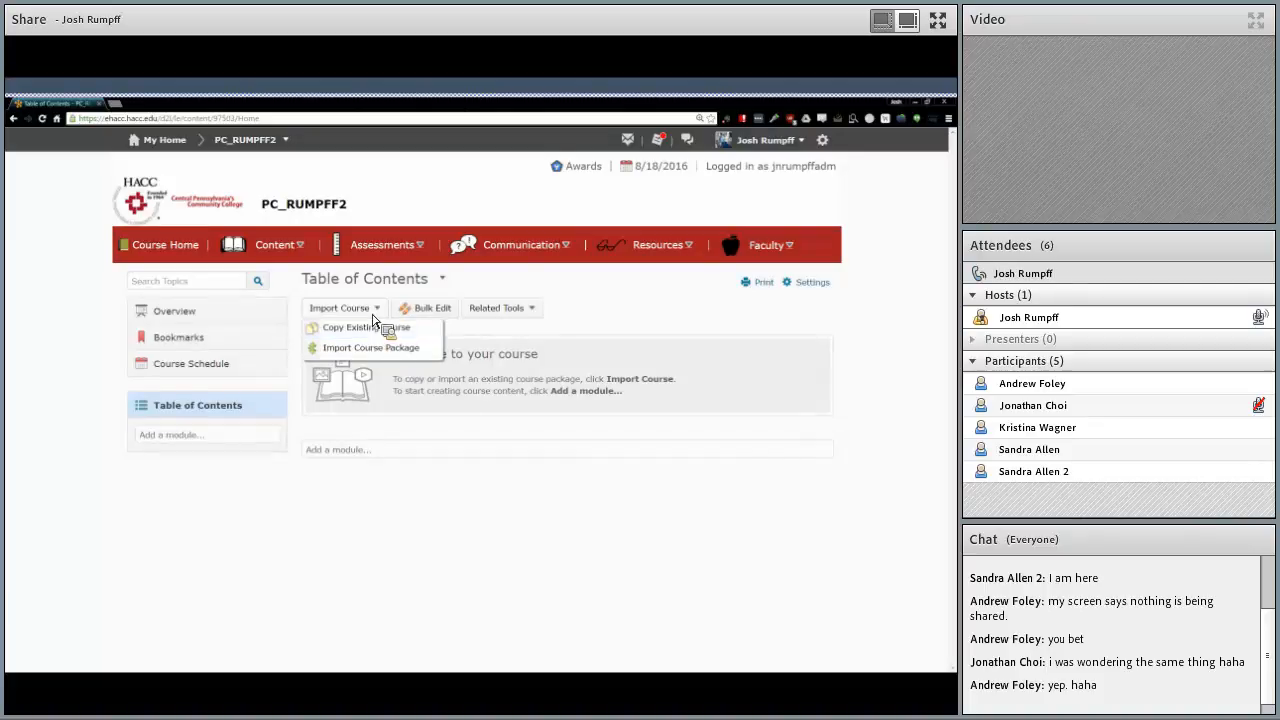
left_click(462, 305)
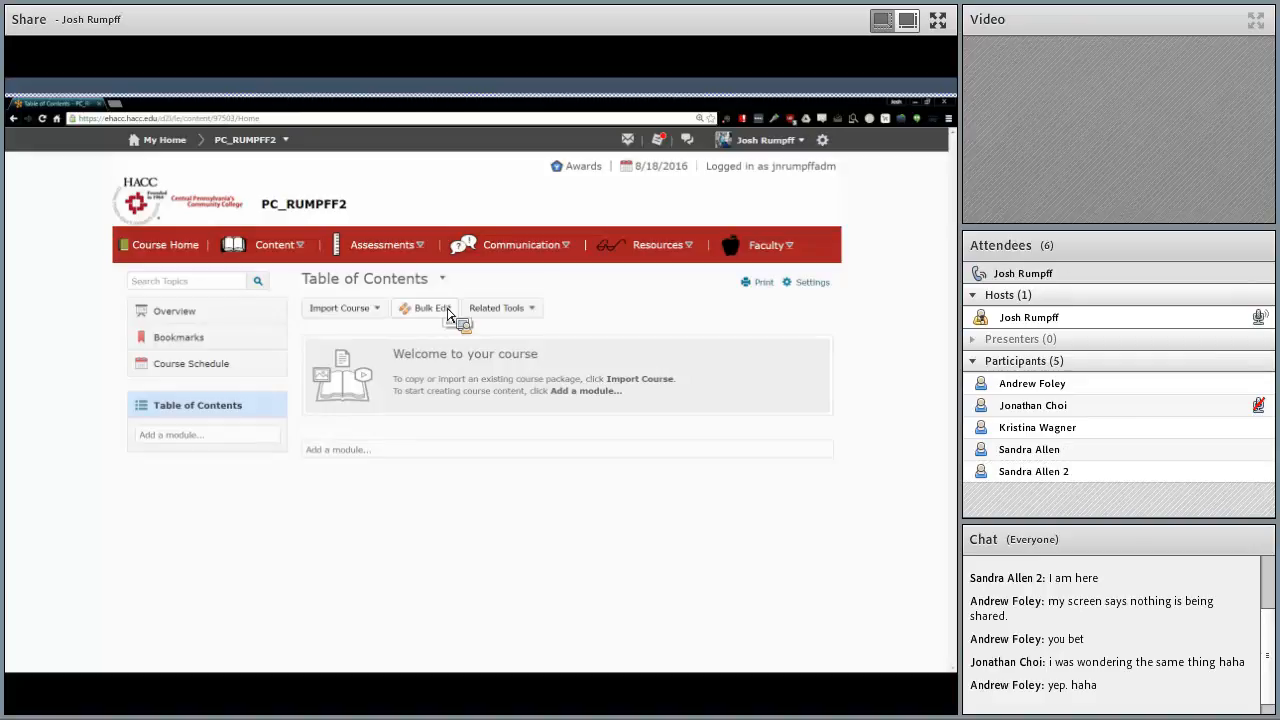
left_click(522, 309)
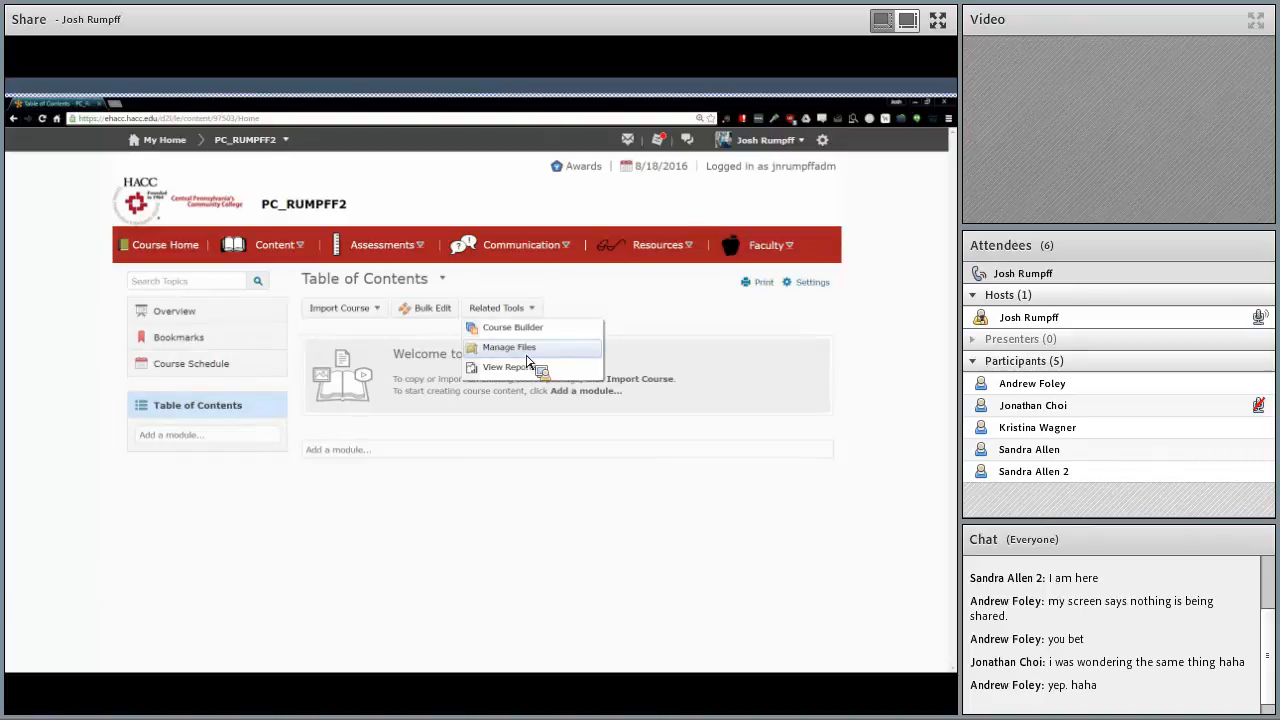
left_click(516, 477)
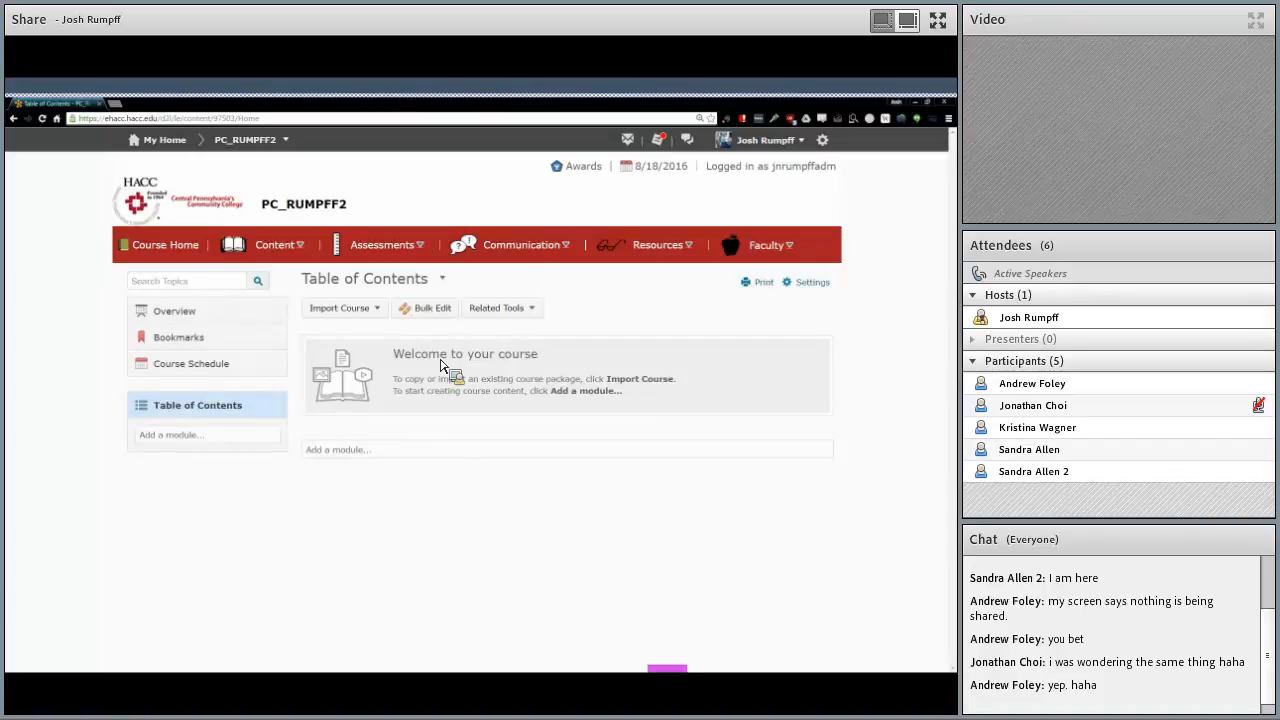
View the content reports with the course statistics and return to the Table of Contents.
left_click(486, 310)
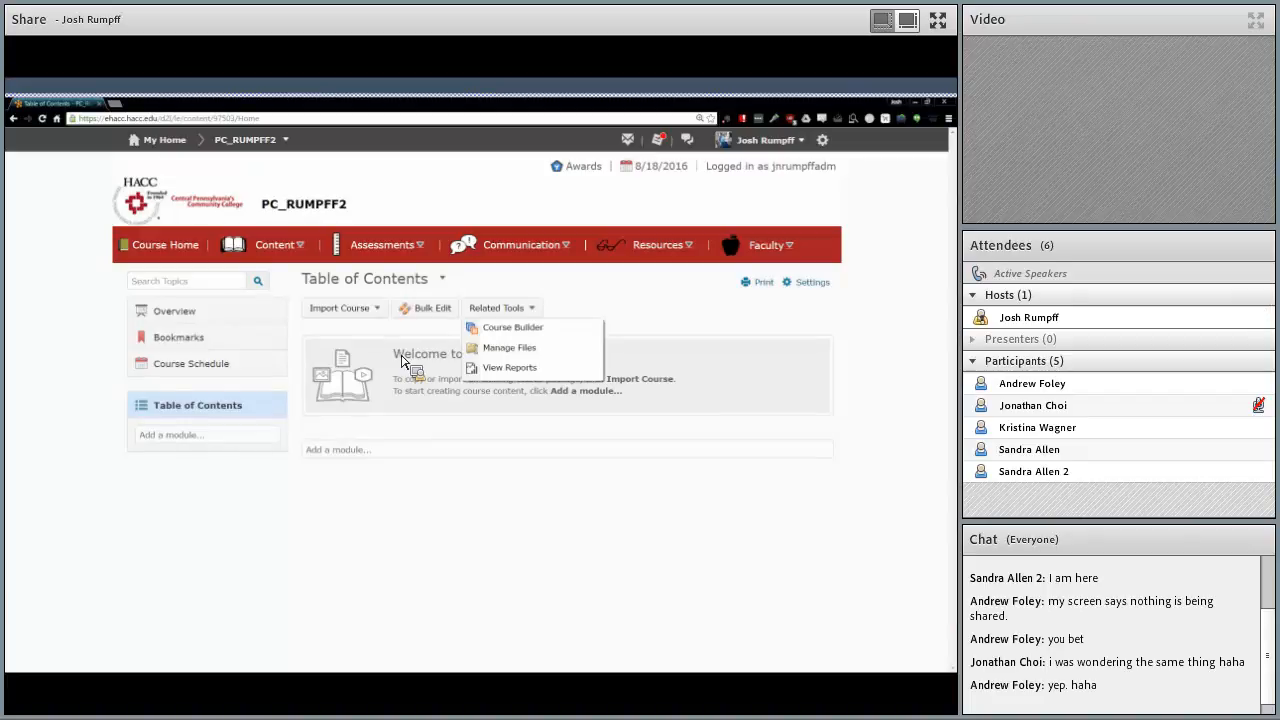
left_click(505, 368)
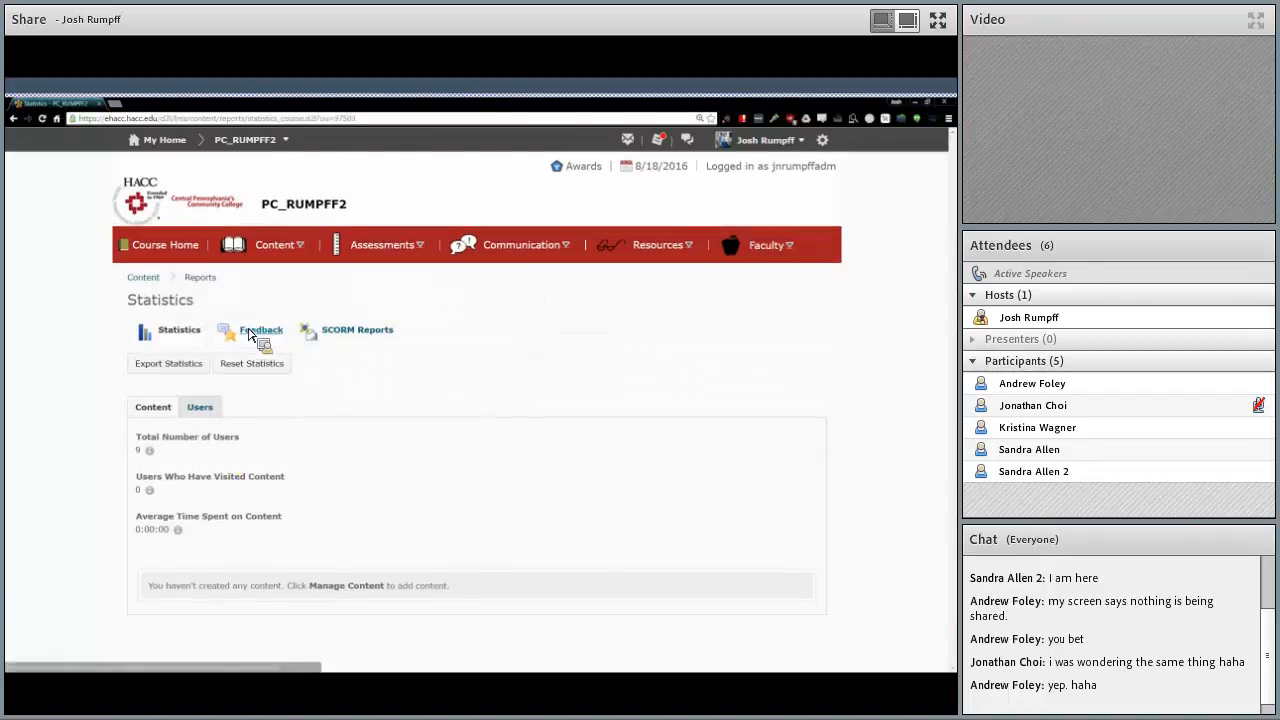
left_click(163, 279)
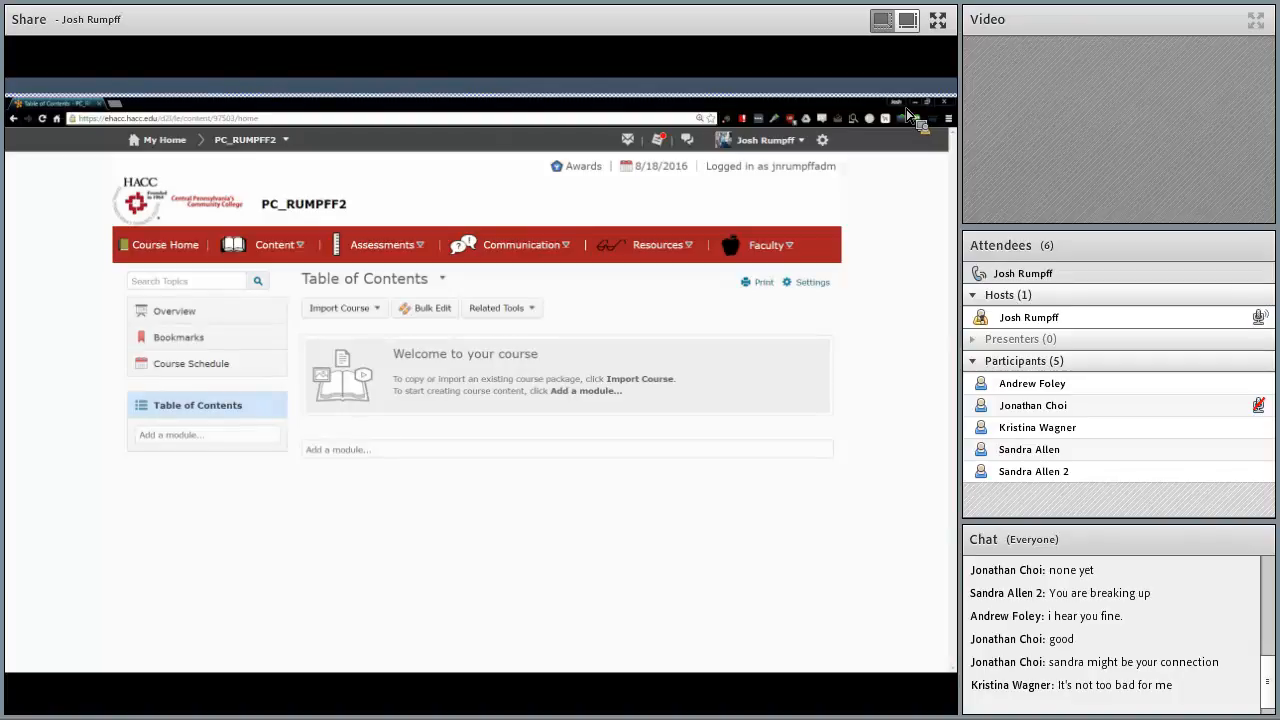
Add a module named "Week 1" to the Table of Contents.
left_click(272, 439)
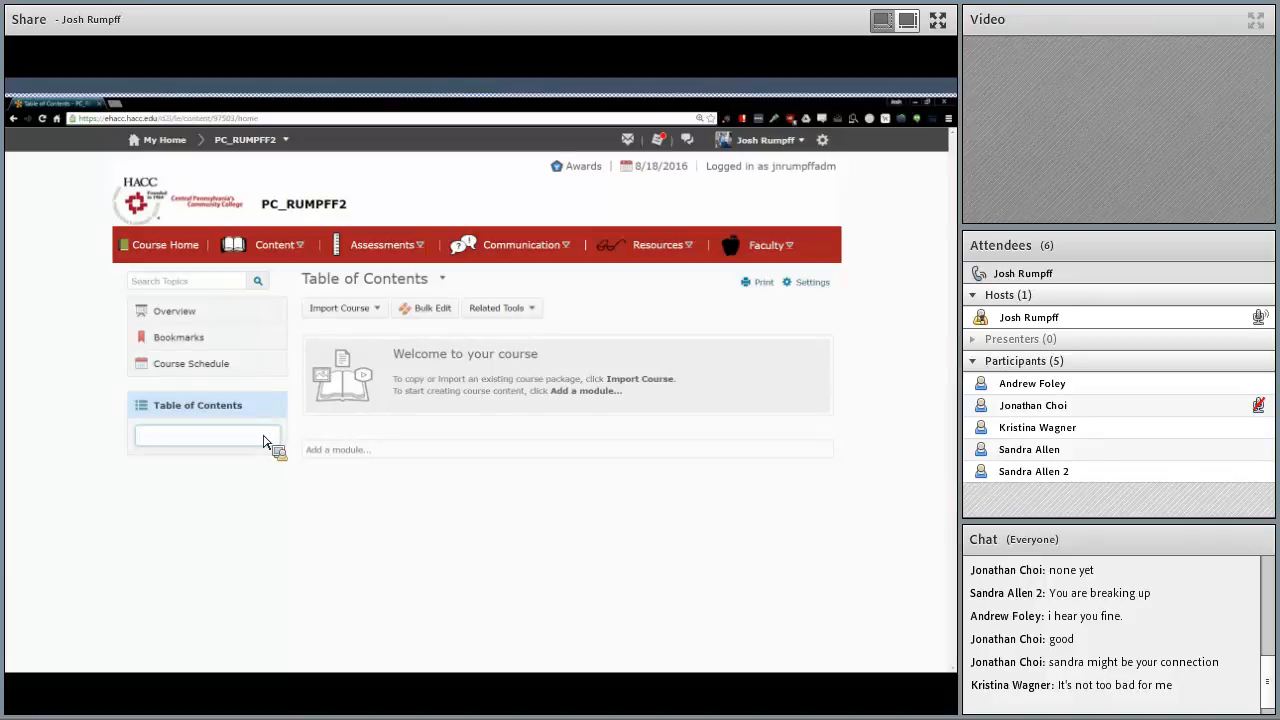
left_click(267, 508)
left_click(184, 442)
key("Return")
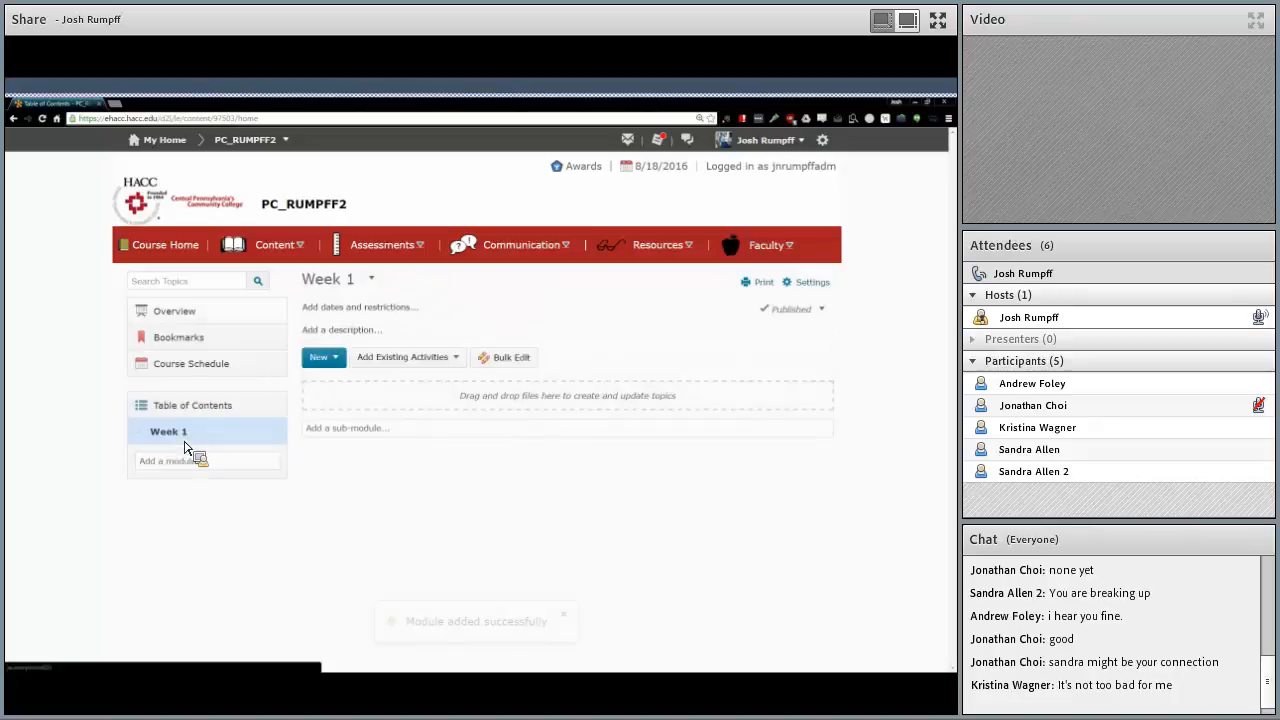
Add two more modules named "Chapter 1" and "Concepts" below Week 1.
left_click(183, 463)
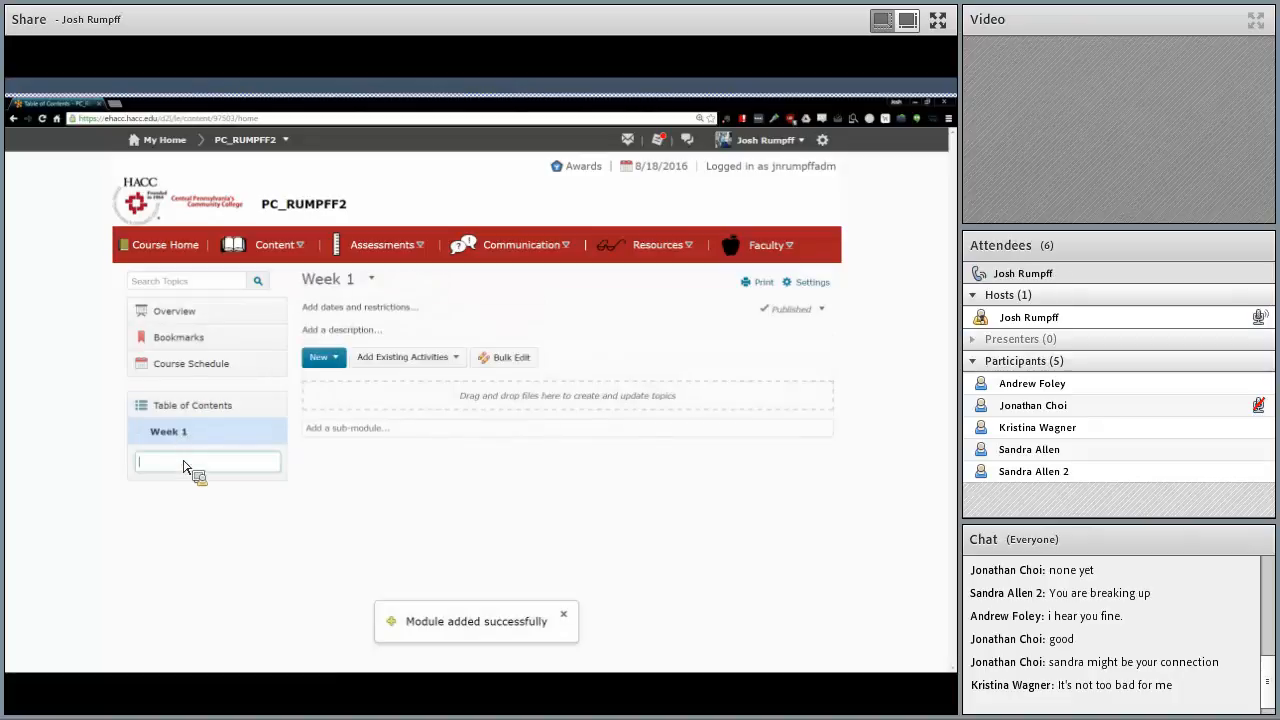
type("Chapter 1")
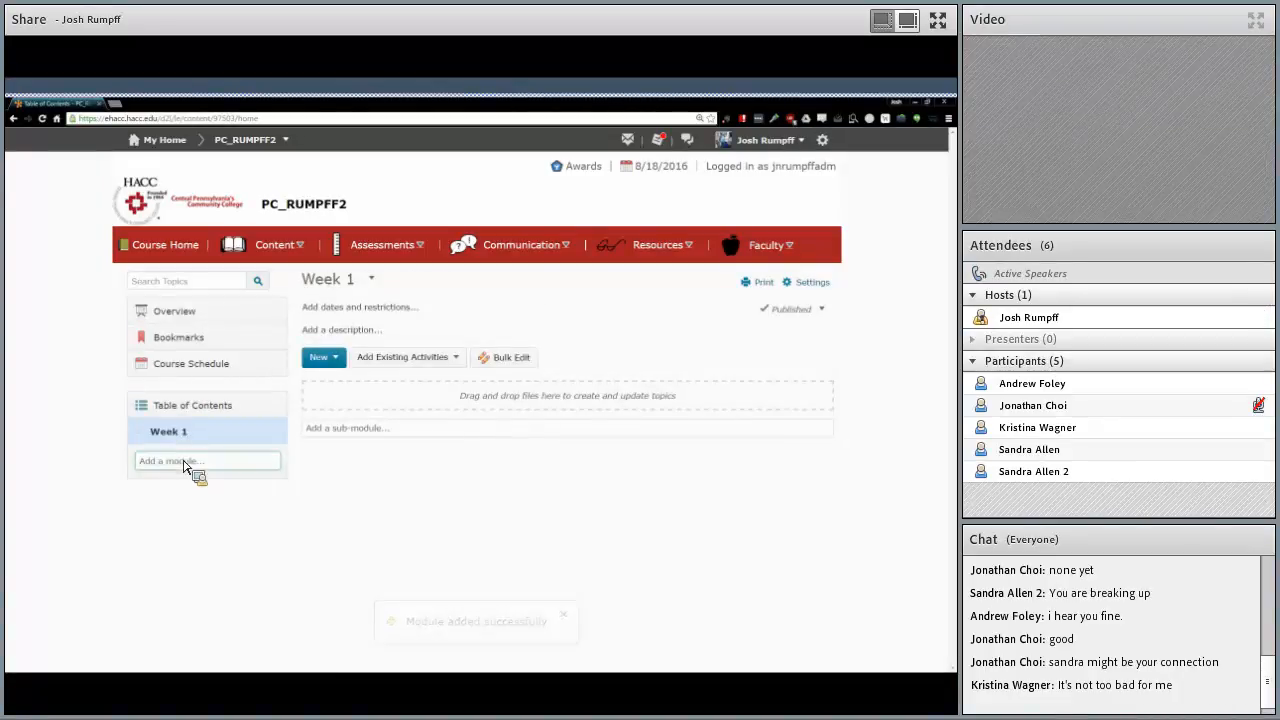
key("Return")
left_click(191, 493)
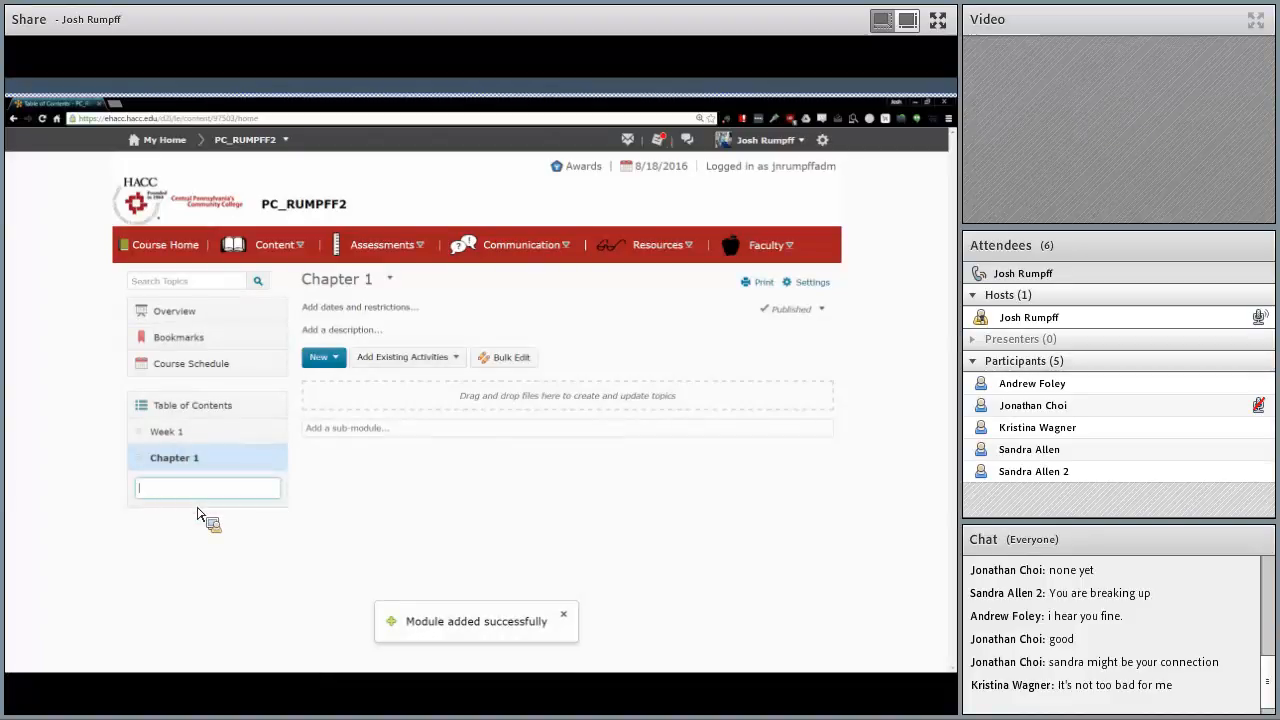
type("Concepts")
key("Return")
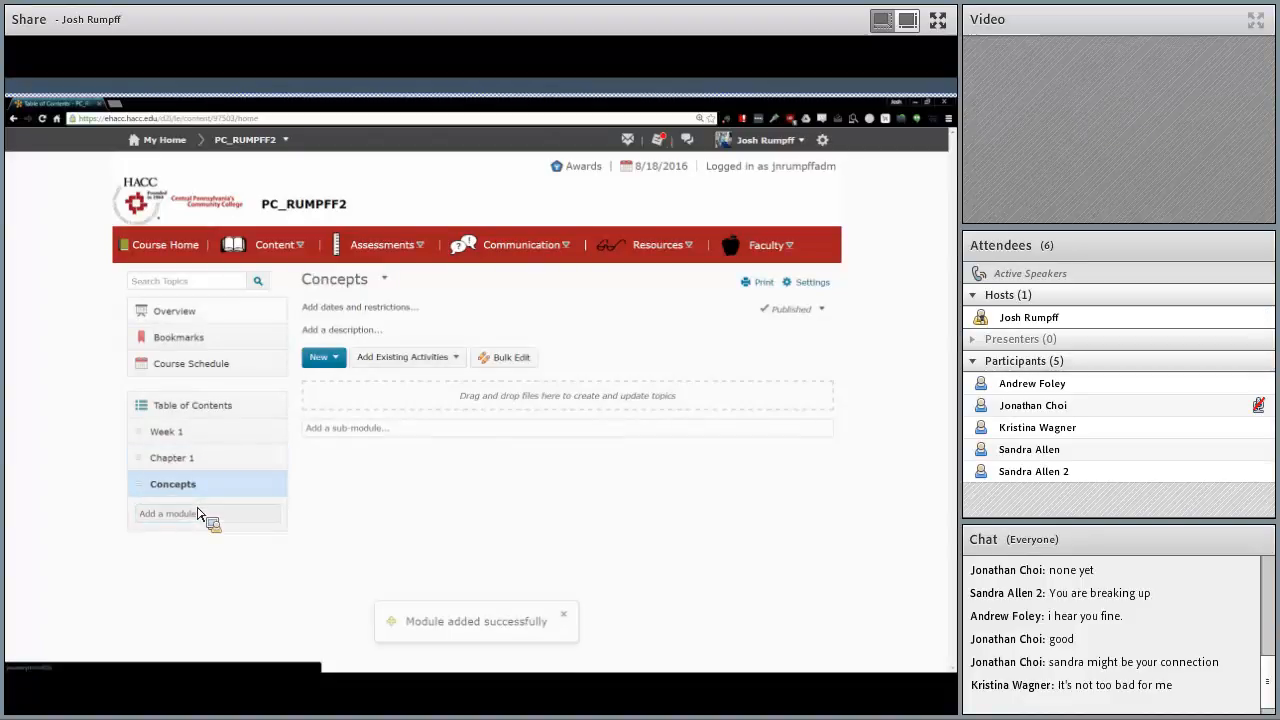
Add a module named "PowerPoints" below Concepts.
left_click(228, 512)
type("PowerPOint")
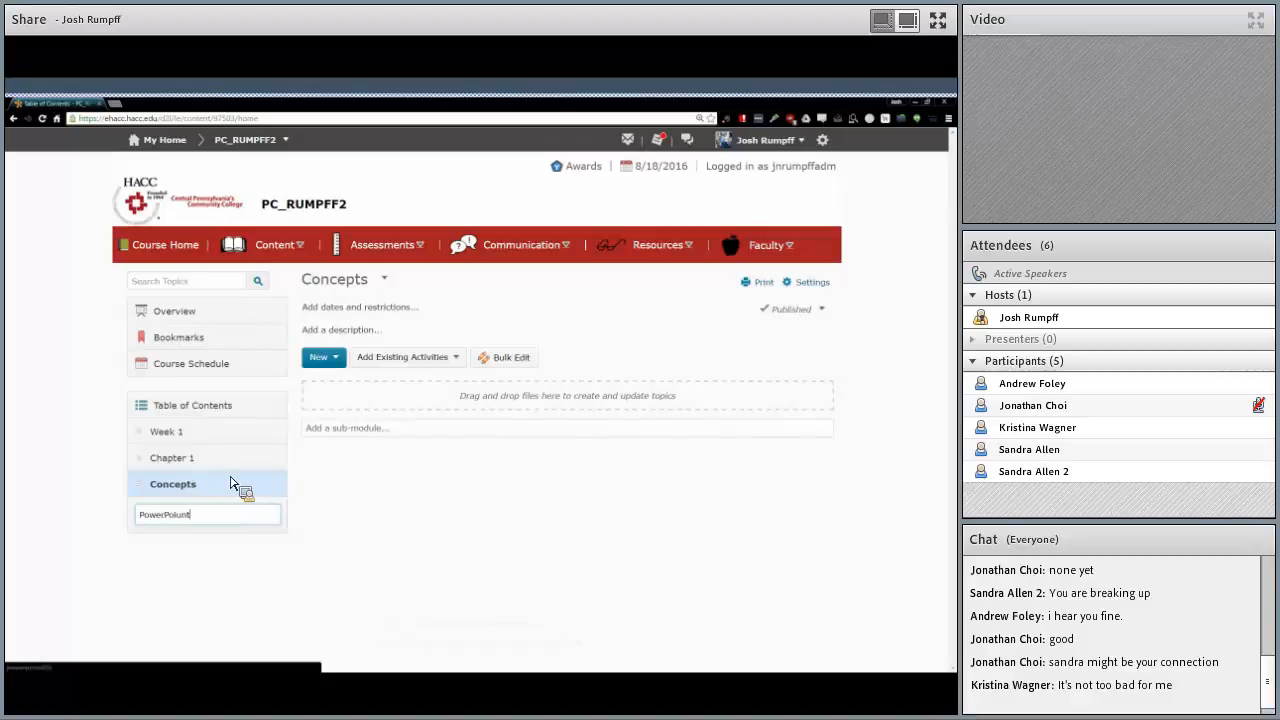
type("nts")
key("Return")
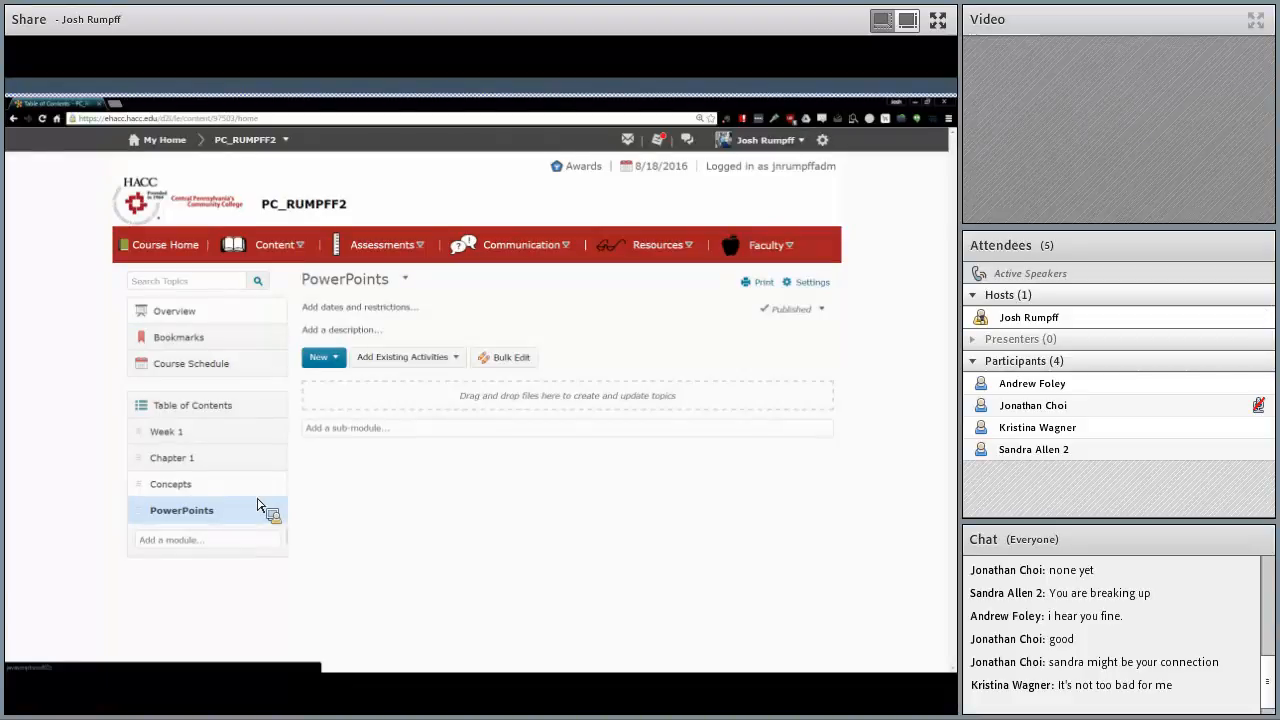
Open the Week 1 module and add a sub-module named "Read" to it.
left_click(248, 440)
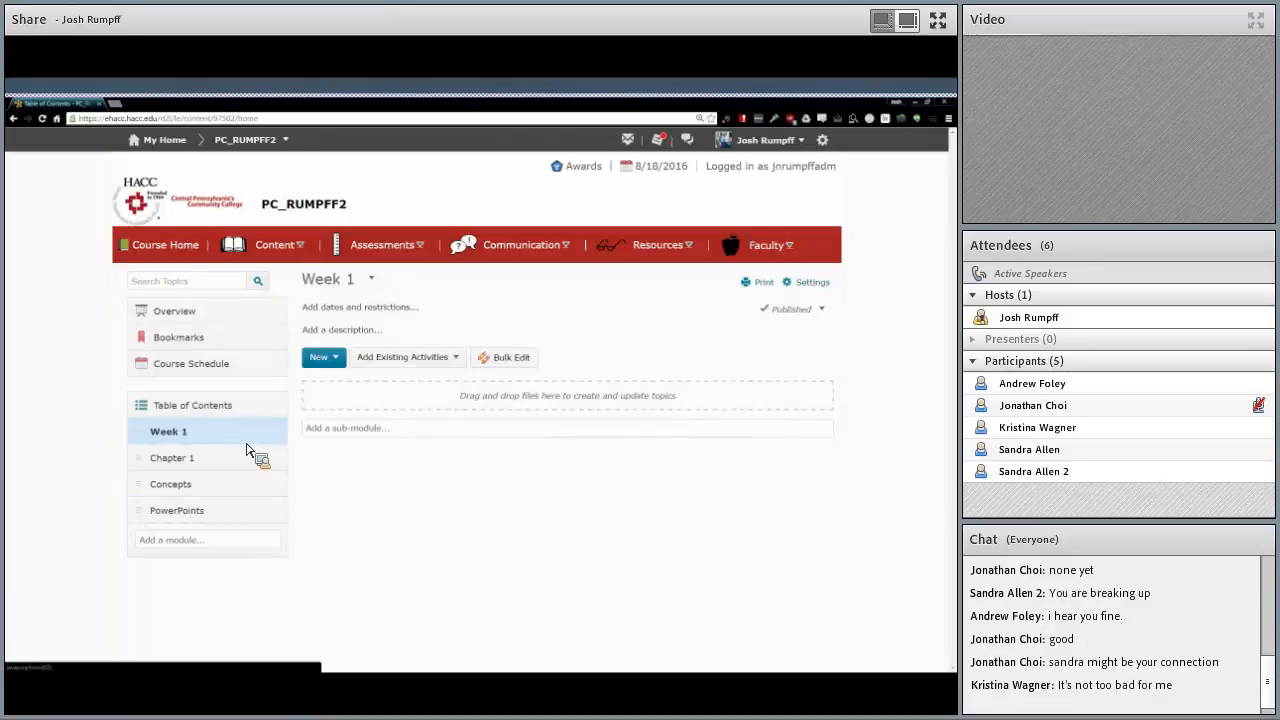
left_click(222, 543)
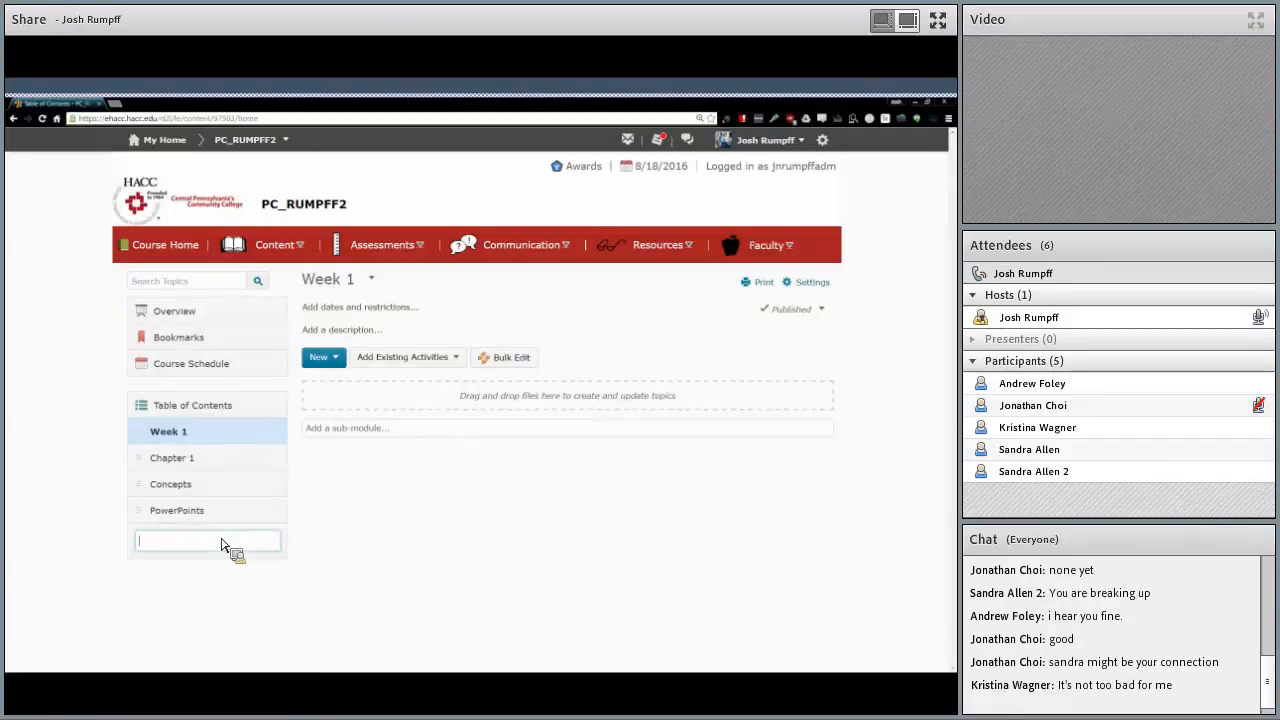
left_click(242, 431)
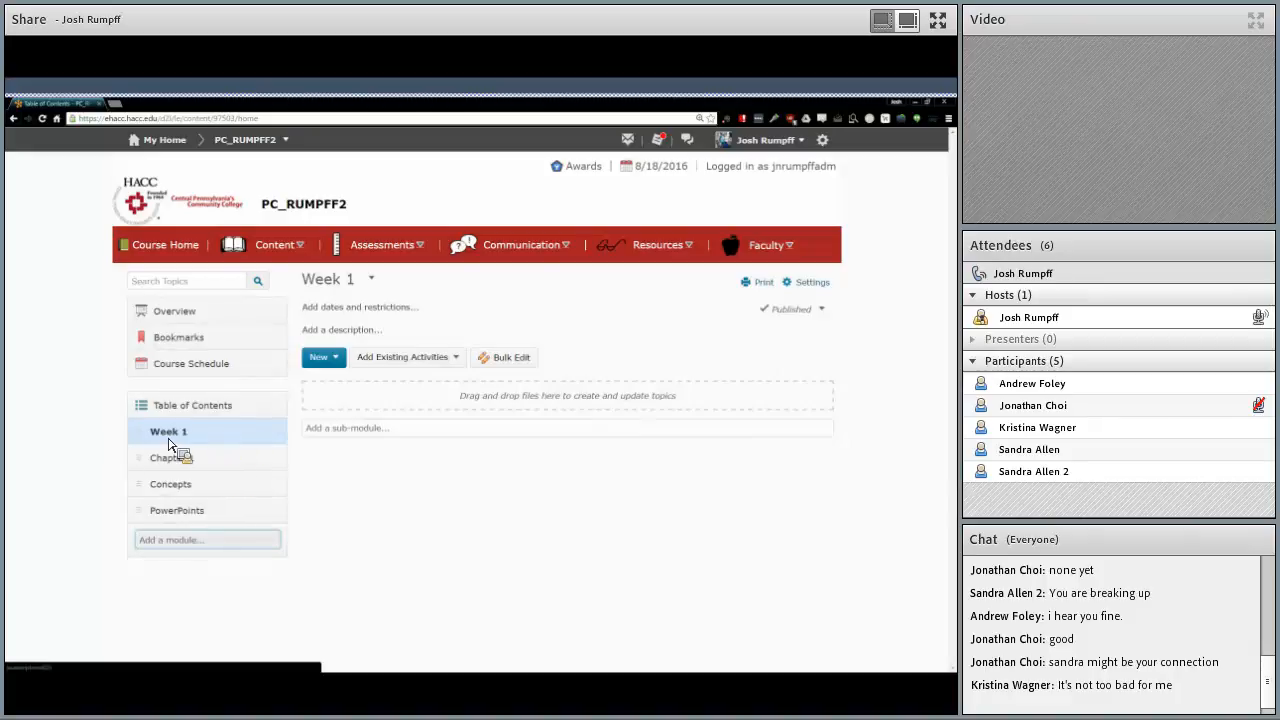
left_click_drag(176, 462, 367, 455)
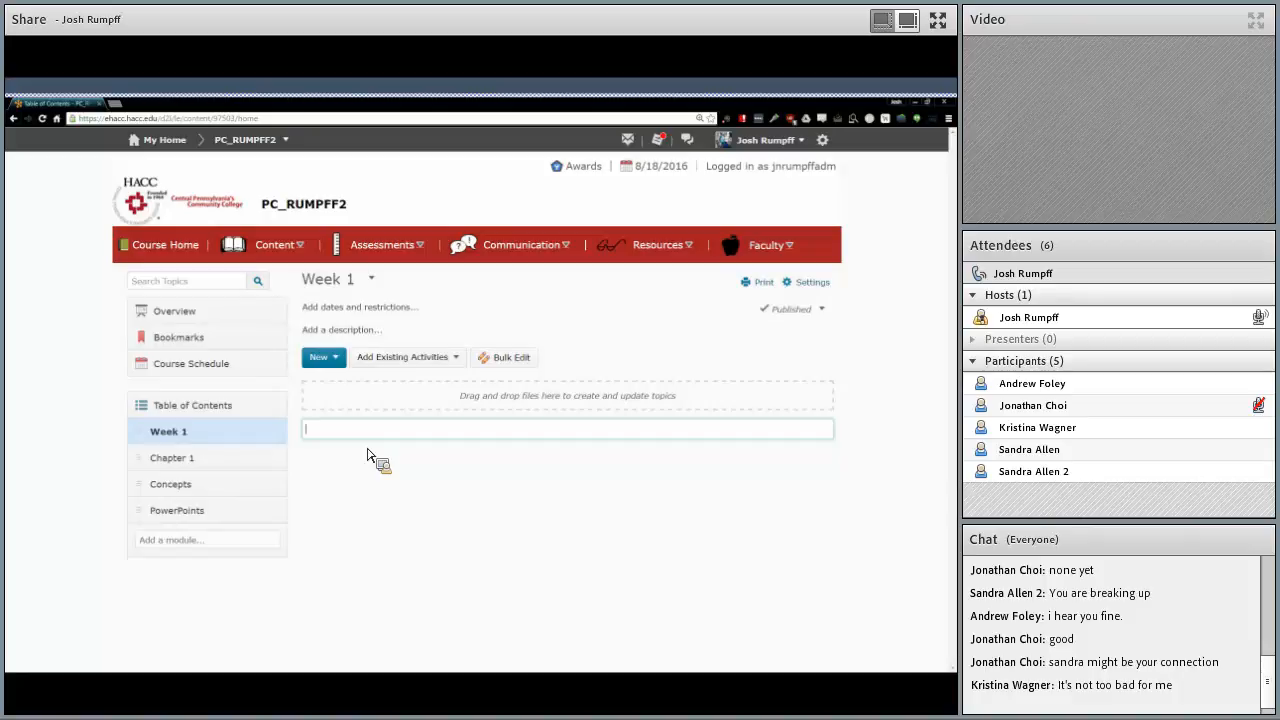
key("Return")
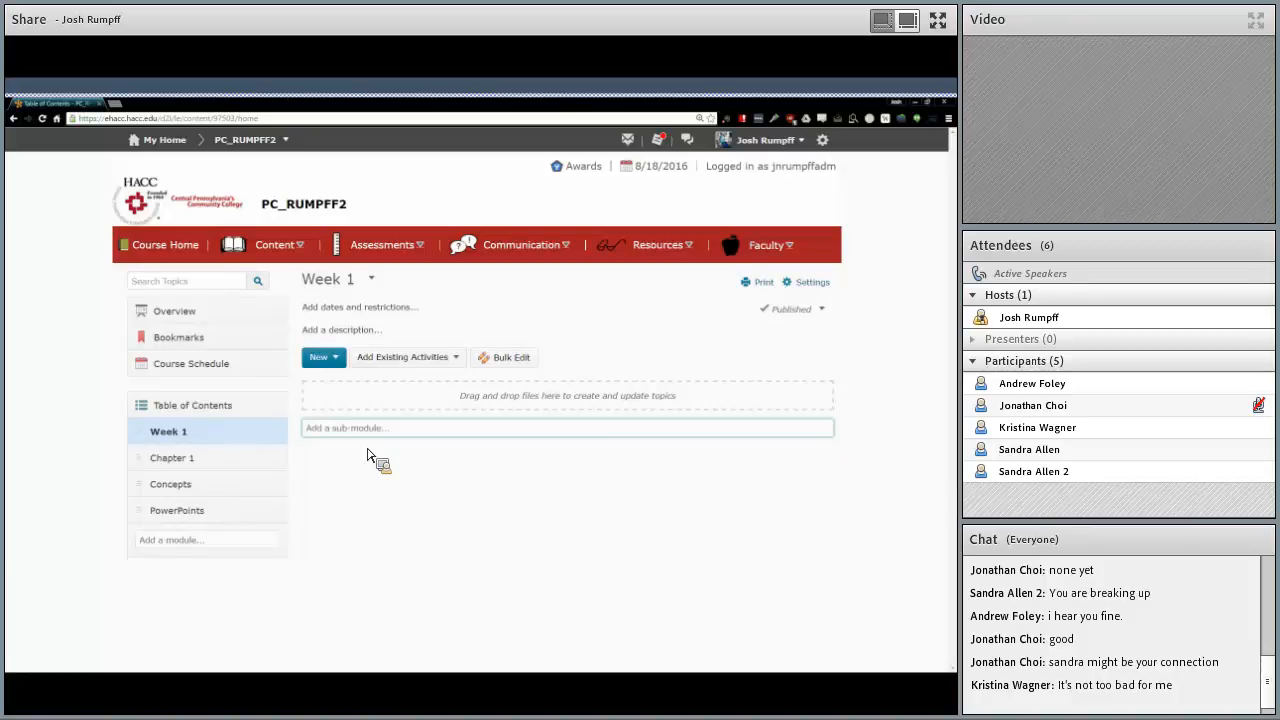
Add two more sub-modules named "Watch" and "Do" below Read in the Week 1 module.
type("Watch")
key("Return")
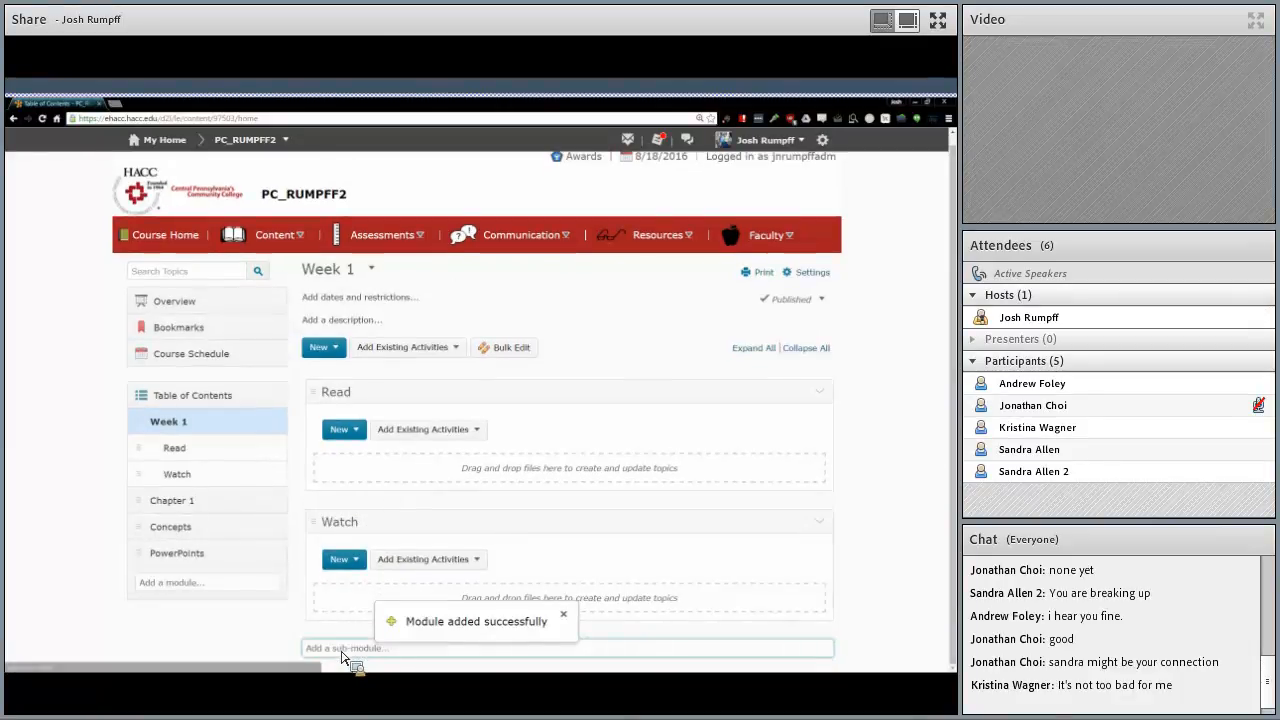
type("Do")
key("Return")
scroll(323, 563, "up", 1)
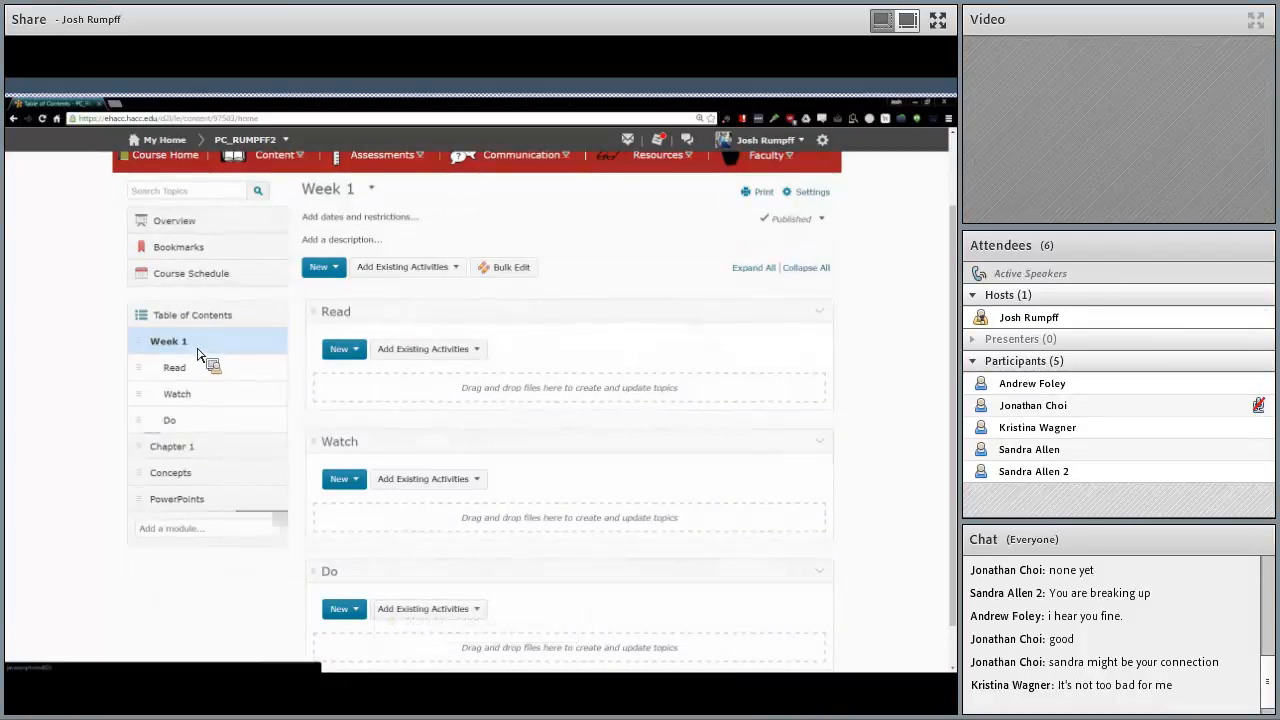
View the Read, Watch and Do sub-modules one after another and return to the Week 1 module overview.
left_click(194, 378)
left_click(194, 408)
left_click(189, 433)
left_click(192, 460)
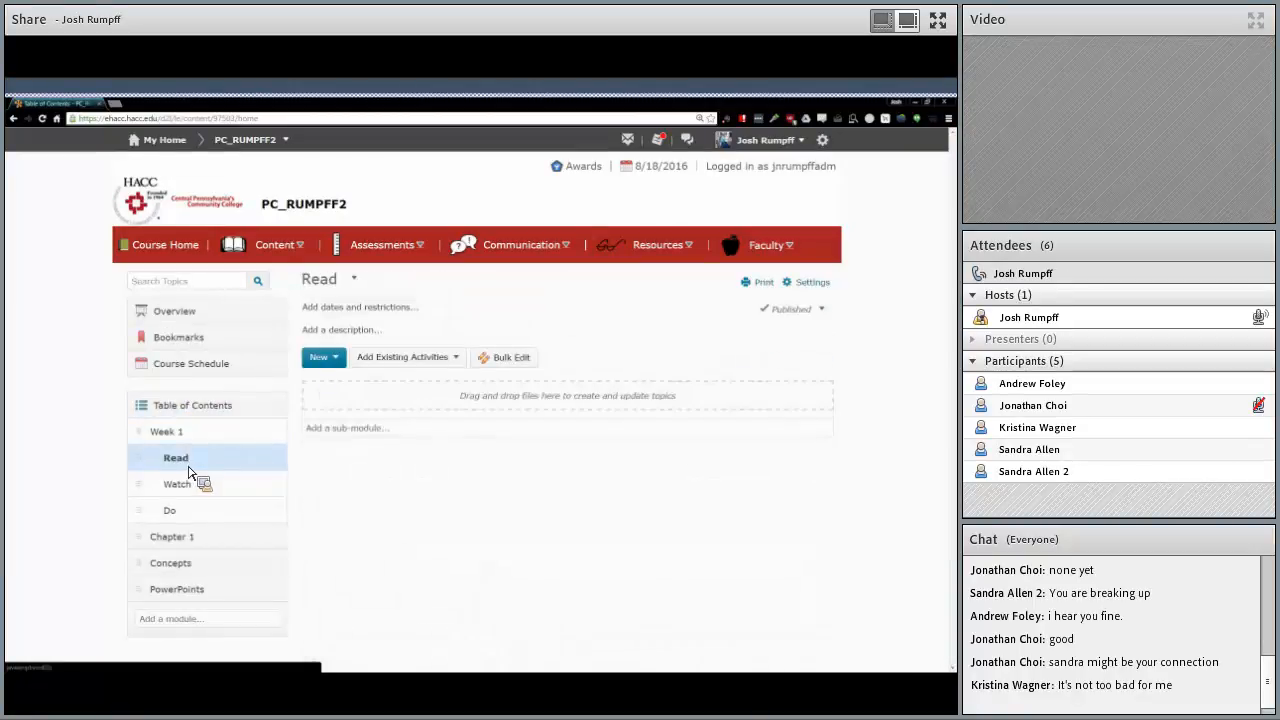
left_click(210, 484)
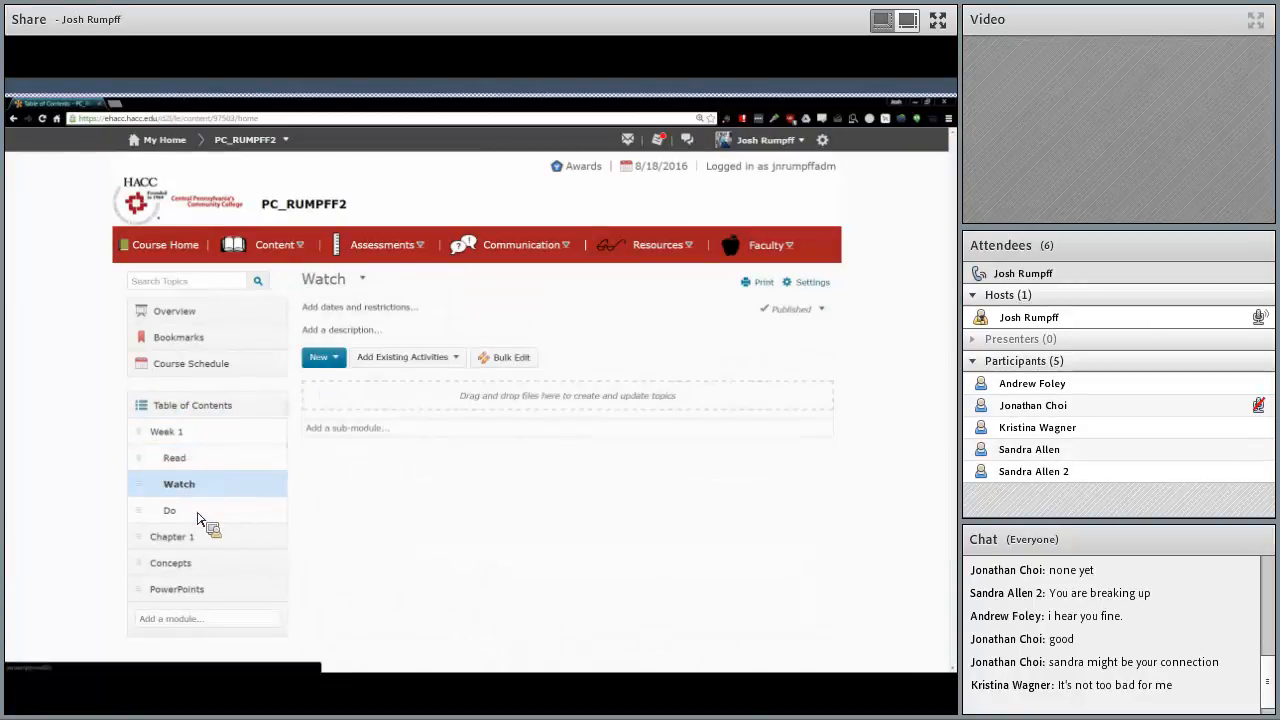
left_click(197, 516)
left_click(203, 440)
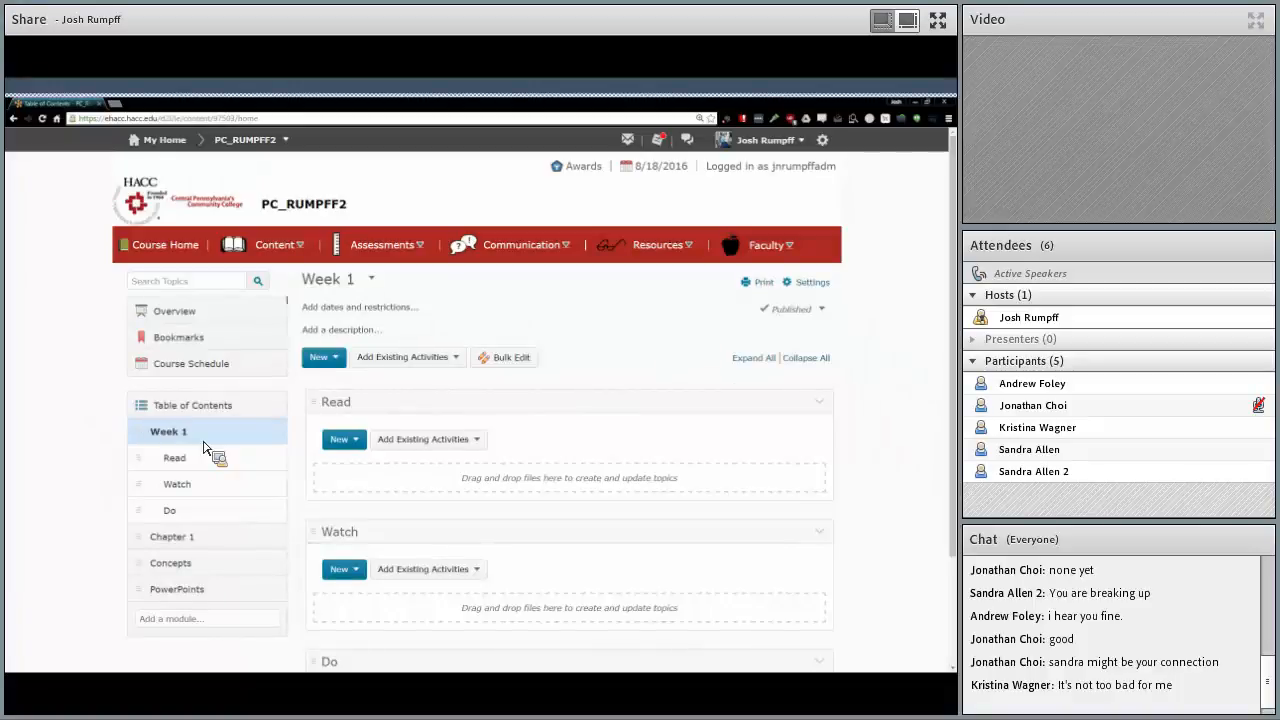
scroll(192, 520, "down", 1)
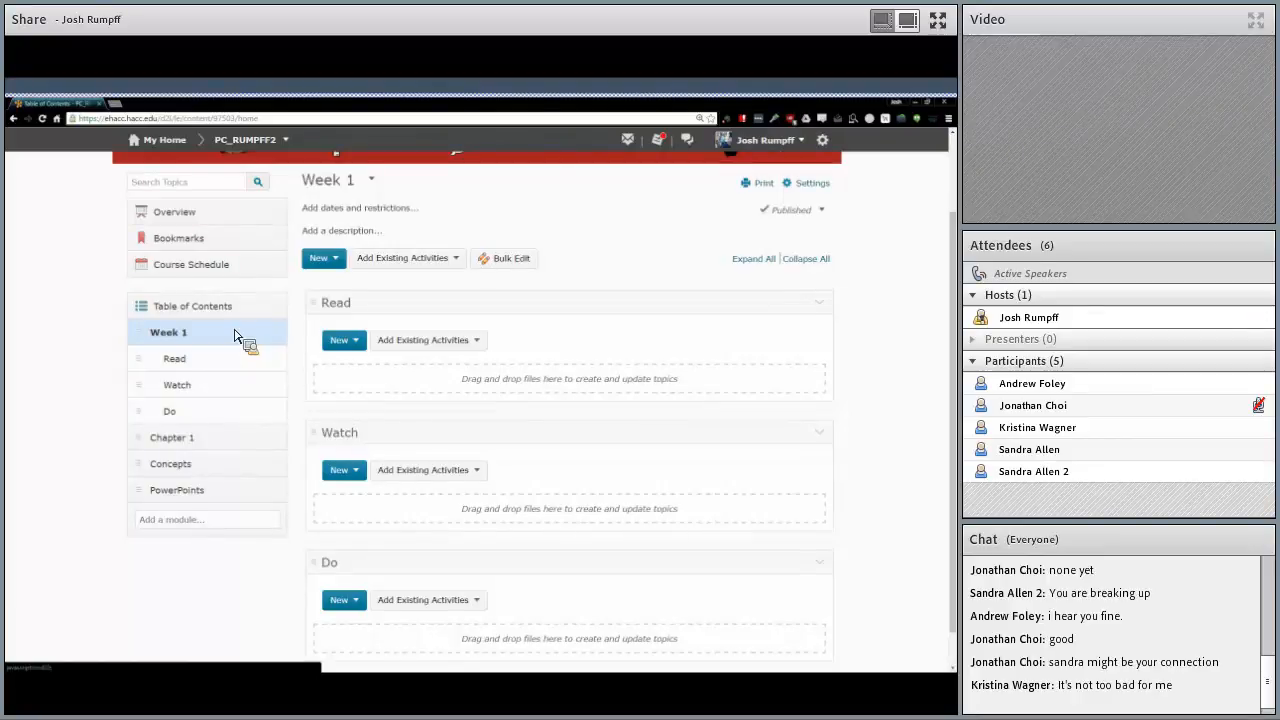
scroll(234, 335, "up", 2)
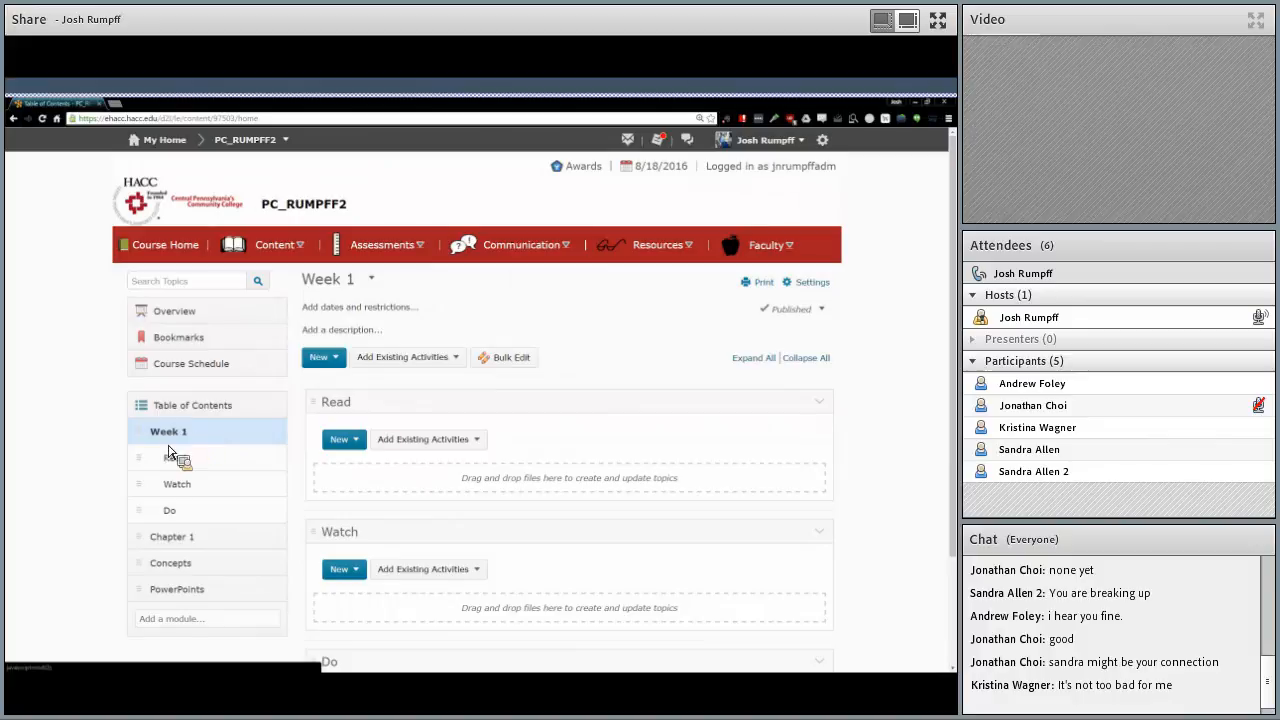
Inspect the title editing and the available module actions for Week 1 without changing the module.
left_click(352, 285)
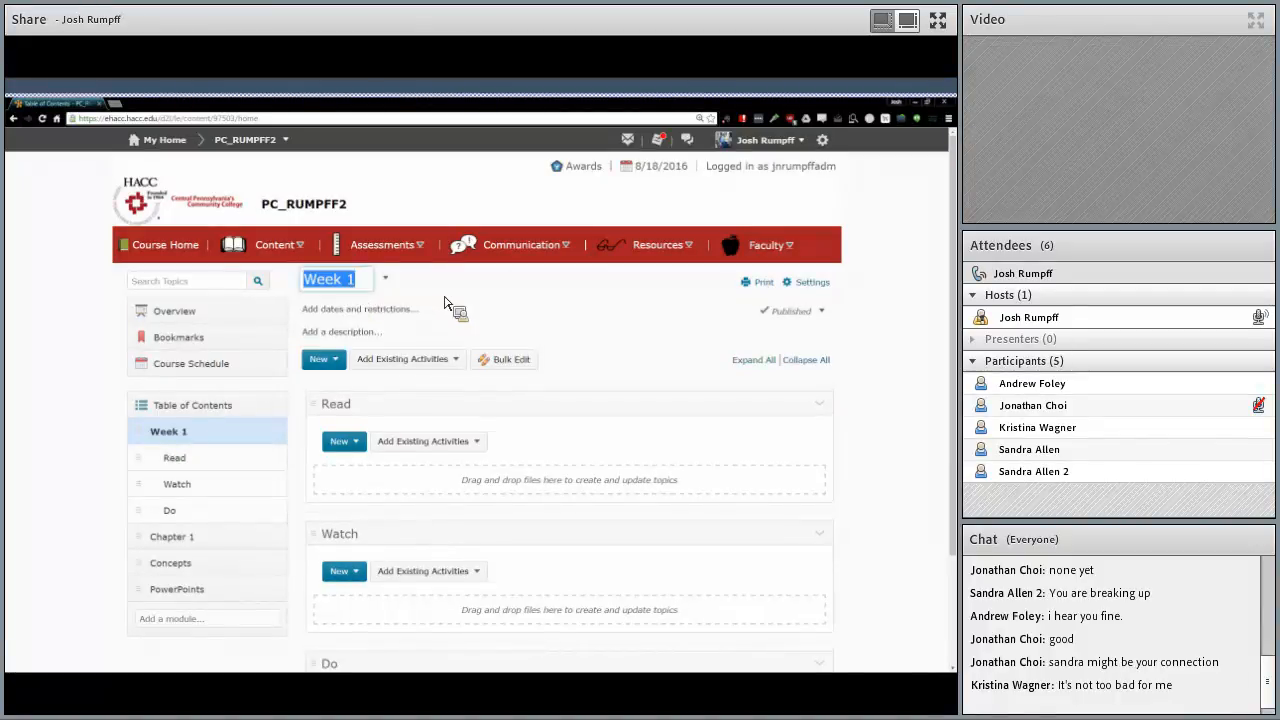
left_click(443, 305)
left_click(371, 280)
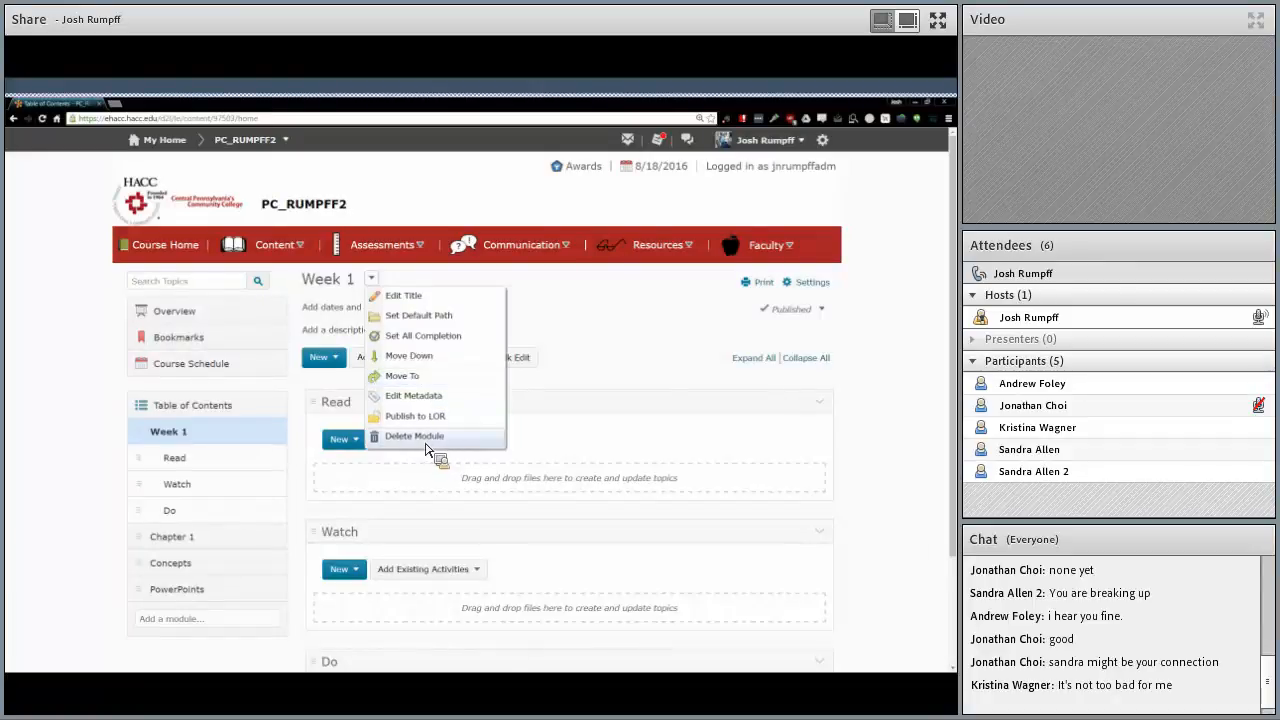
left_click(561, 354)
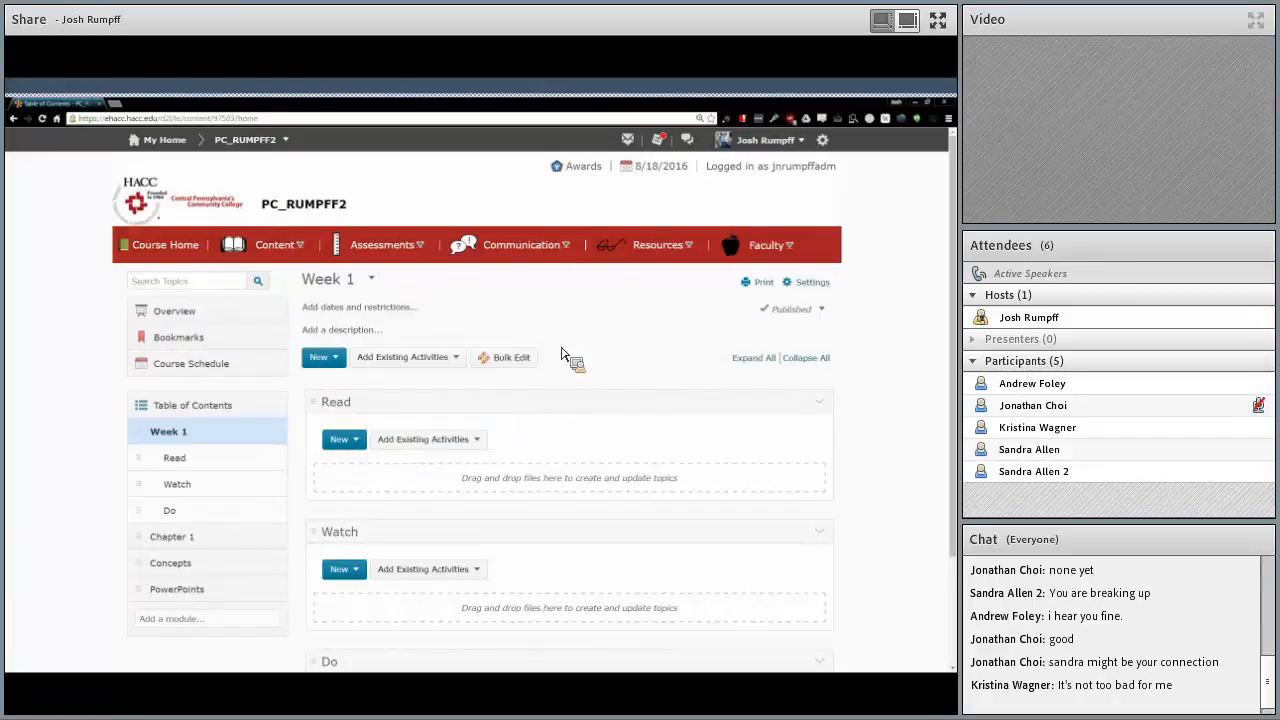
Examine the start, due and end date fields and the release conditions of the Week 1 module.
left_click(355, 308)
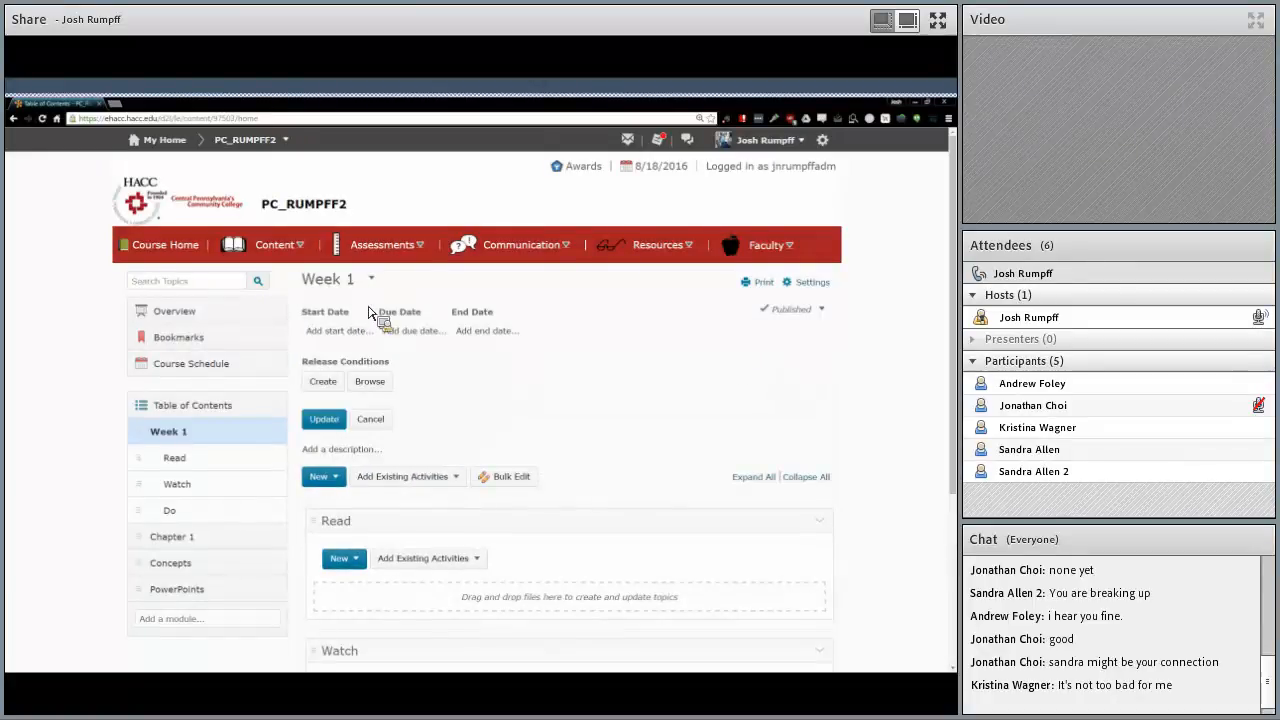
left_click(370, 419)
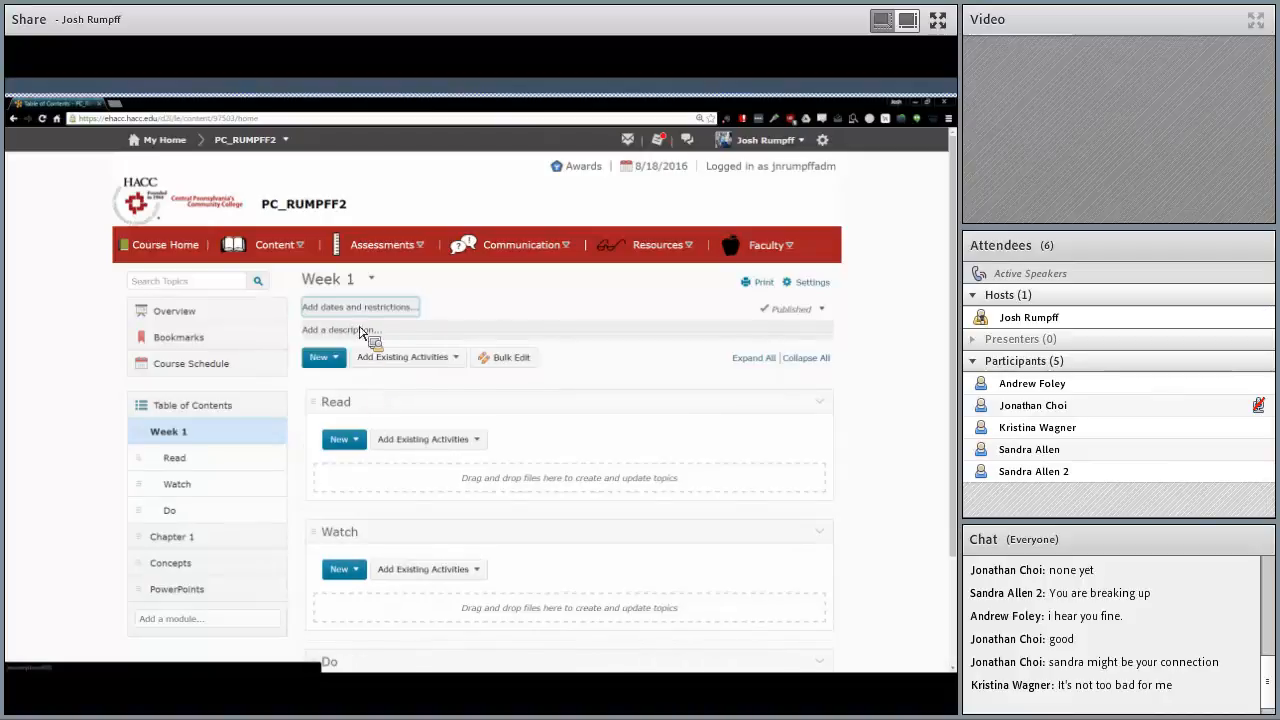
left_click(362, 308)
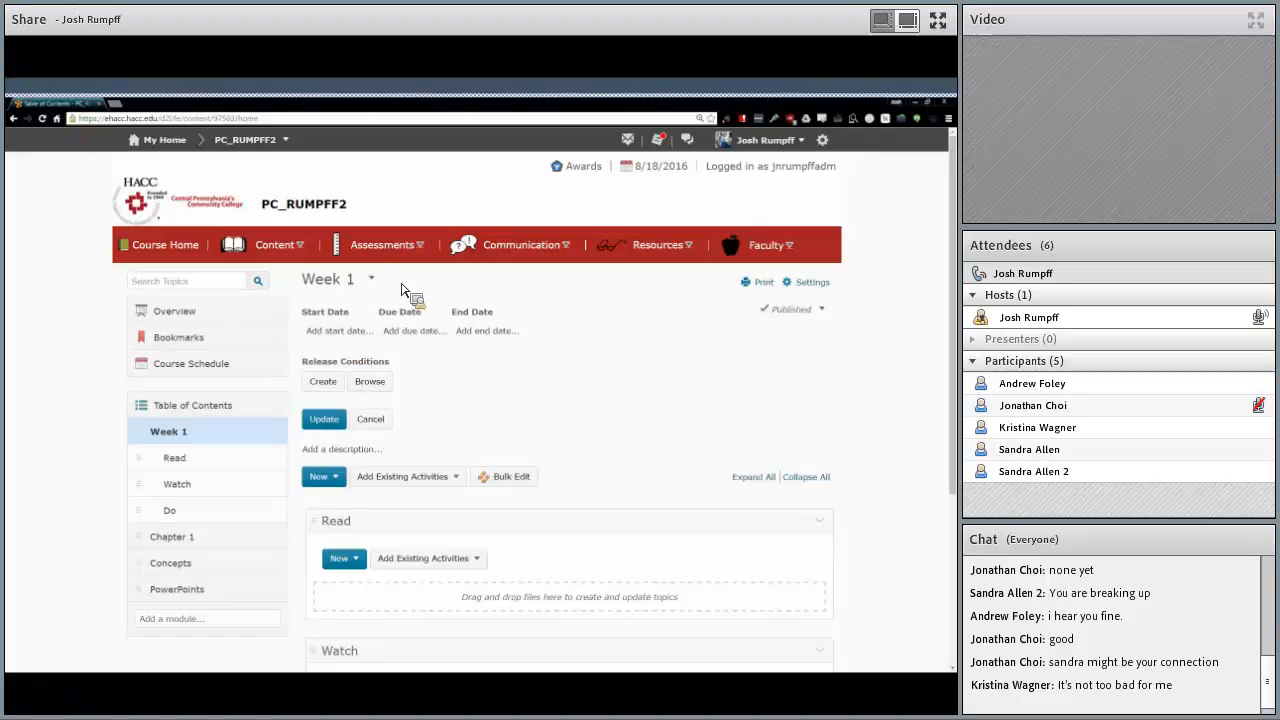
left_click(410, 254)
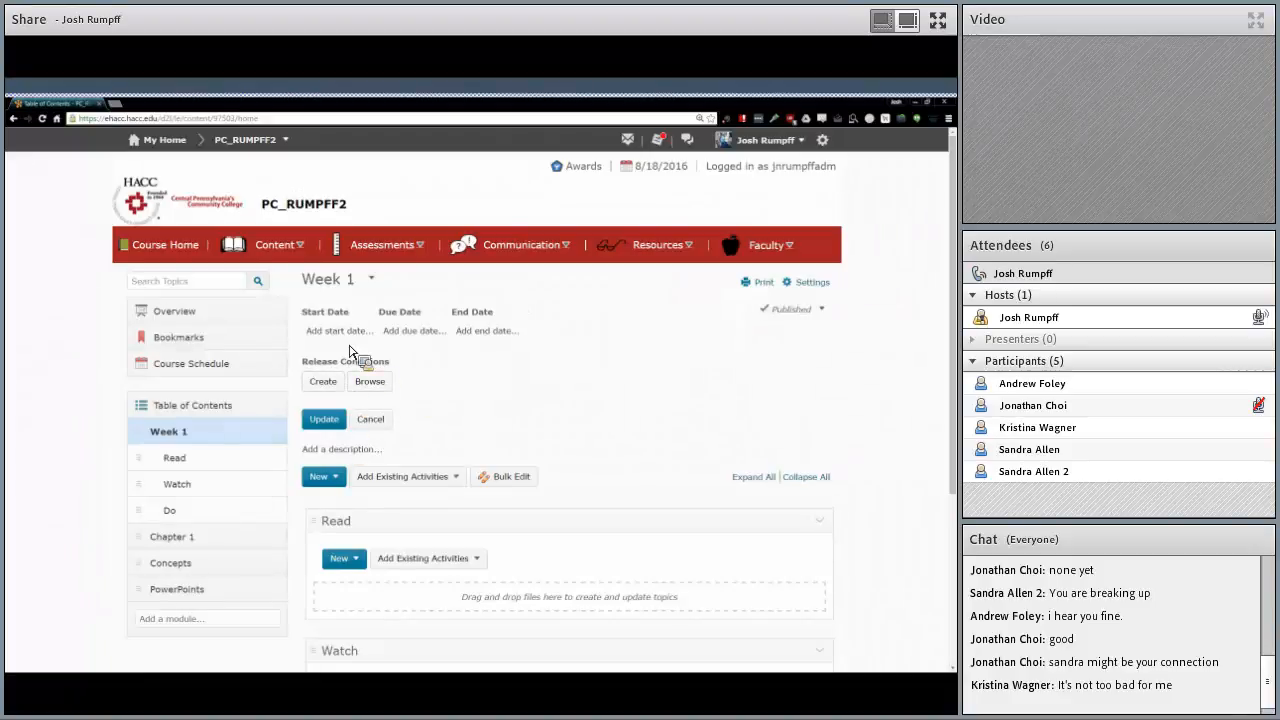
left_click(338, 424)
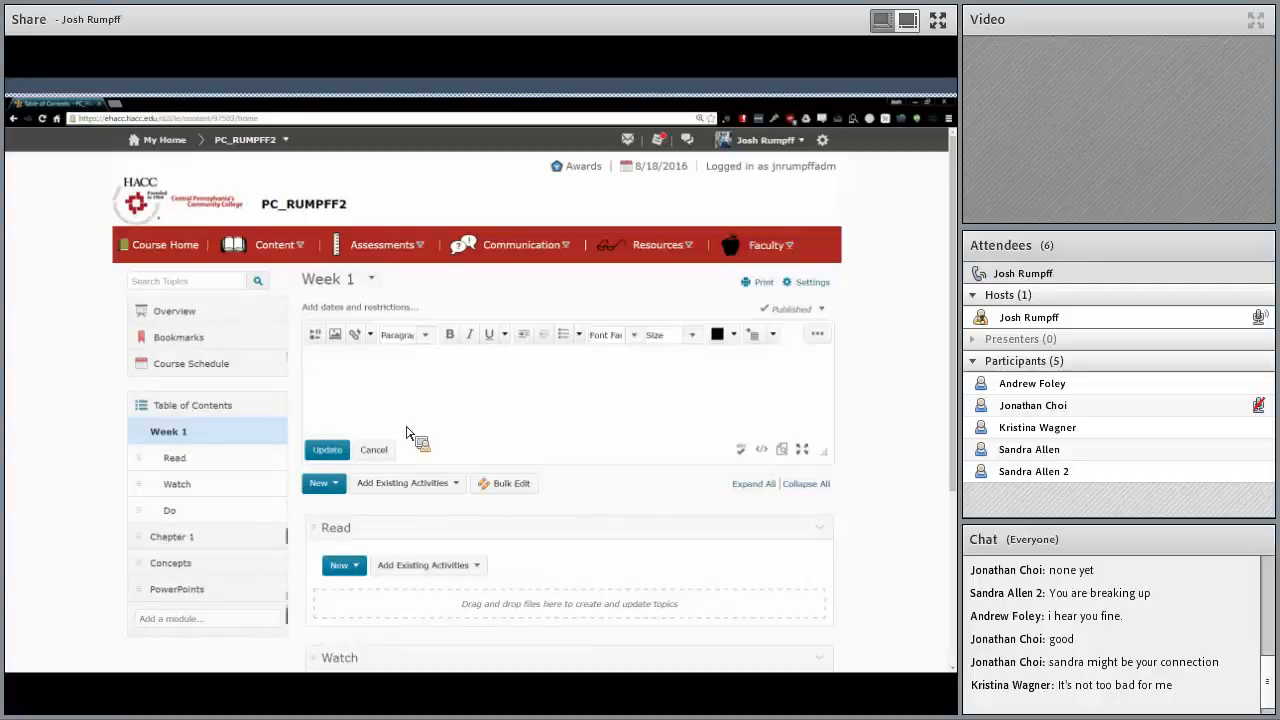
Add the description "Description for week 1" to the Week 1 module and save it.
scroll(408, 437, "down", 1)
scroll(430, 410, "down", 5)
scroll(434, 400, "up", 6)
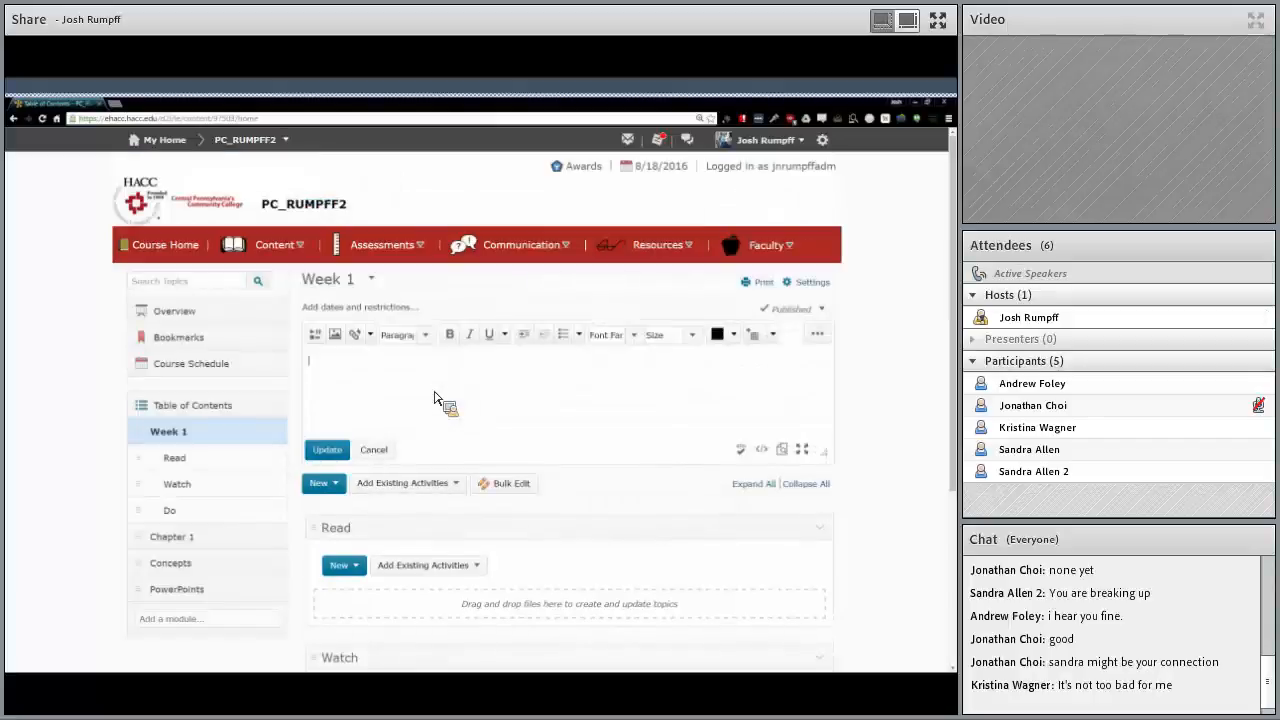
type("Description for week 1")
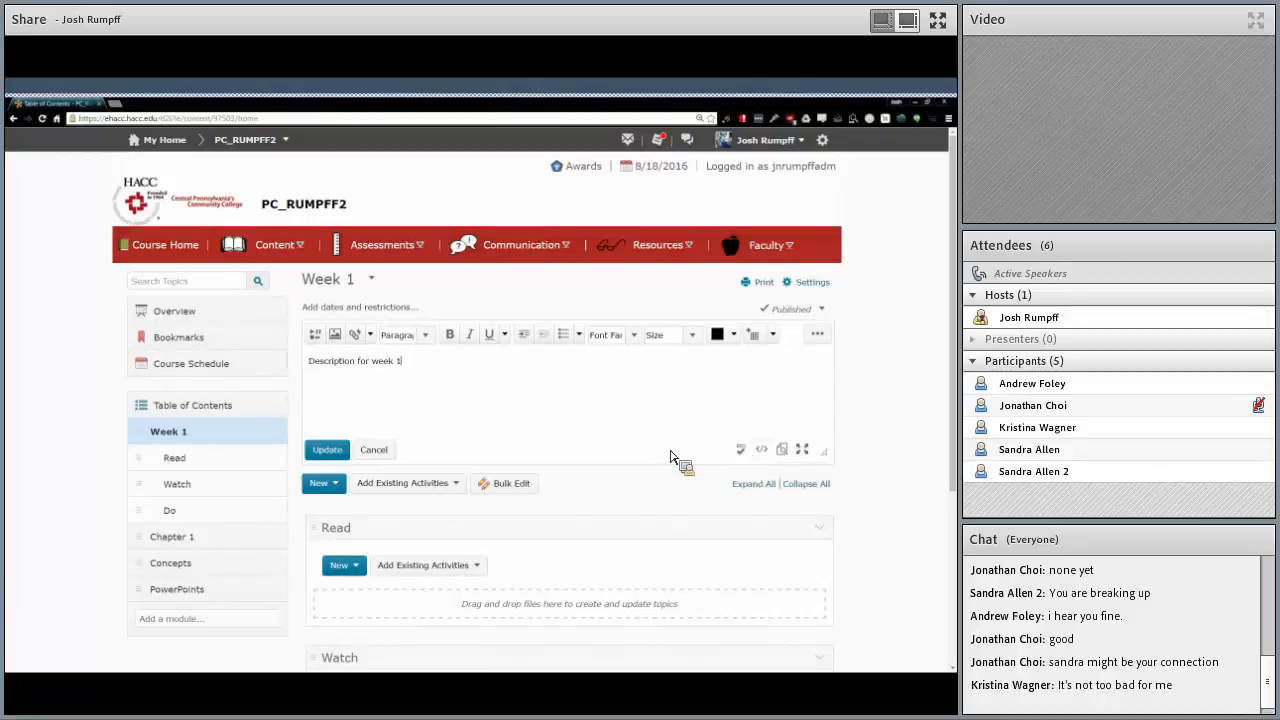
left_click(328, 450)
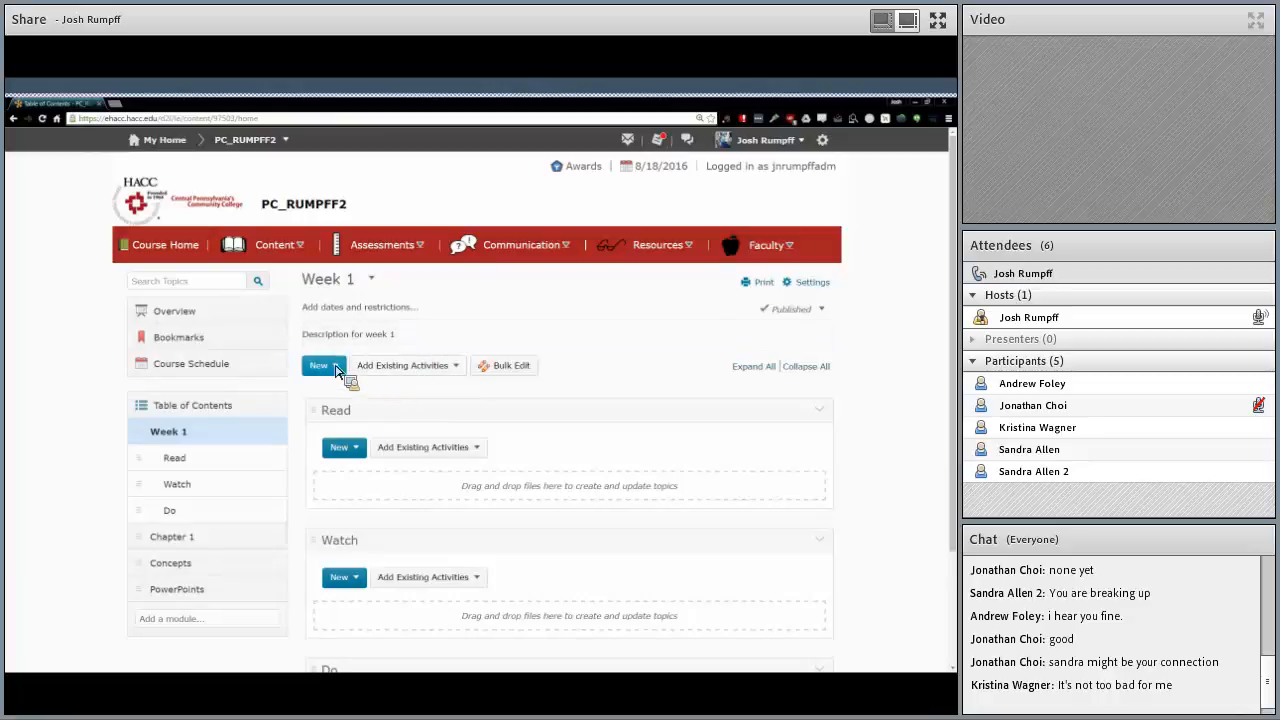
Review the types of new content that can be added to the Week 1 module.
scroll(337, 372, "down", 1)
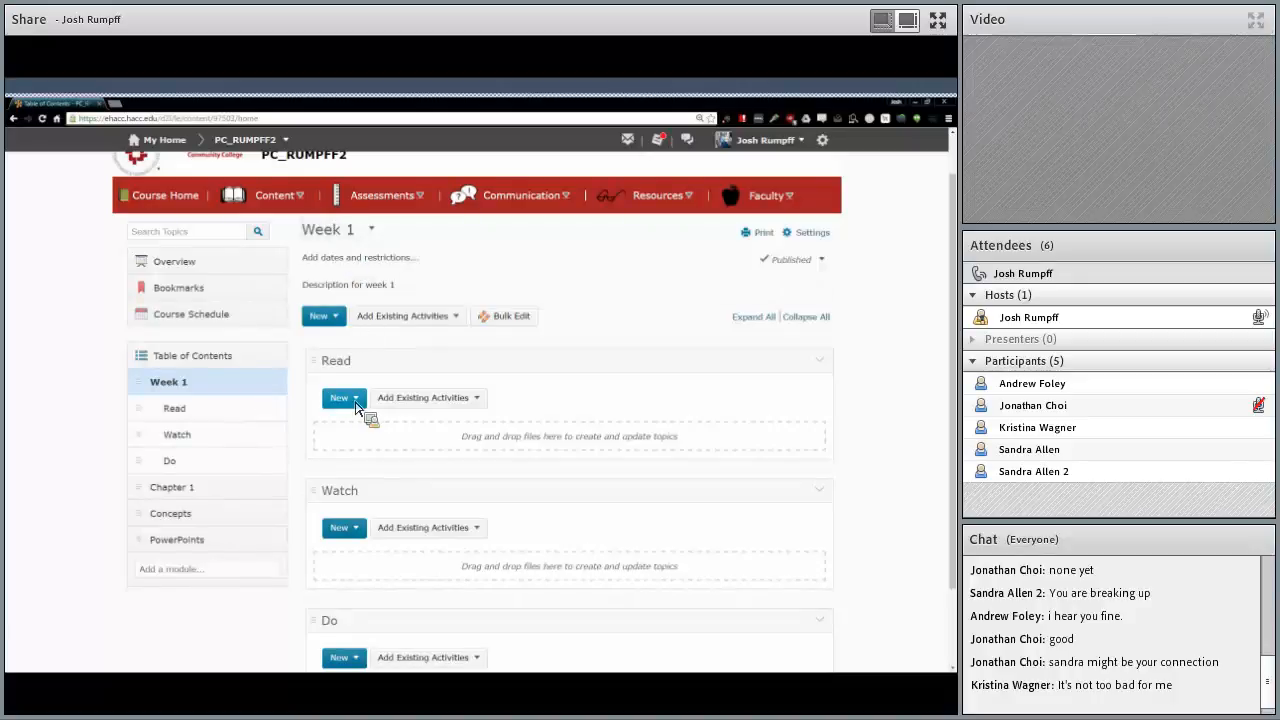
left_click(330, 317)
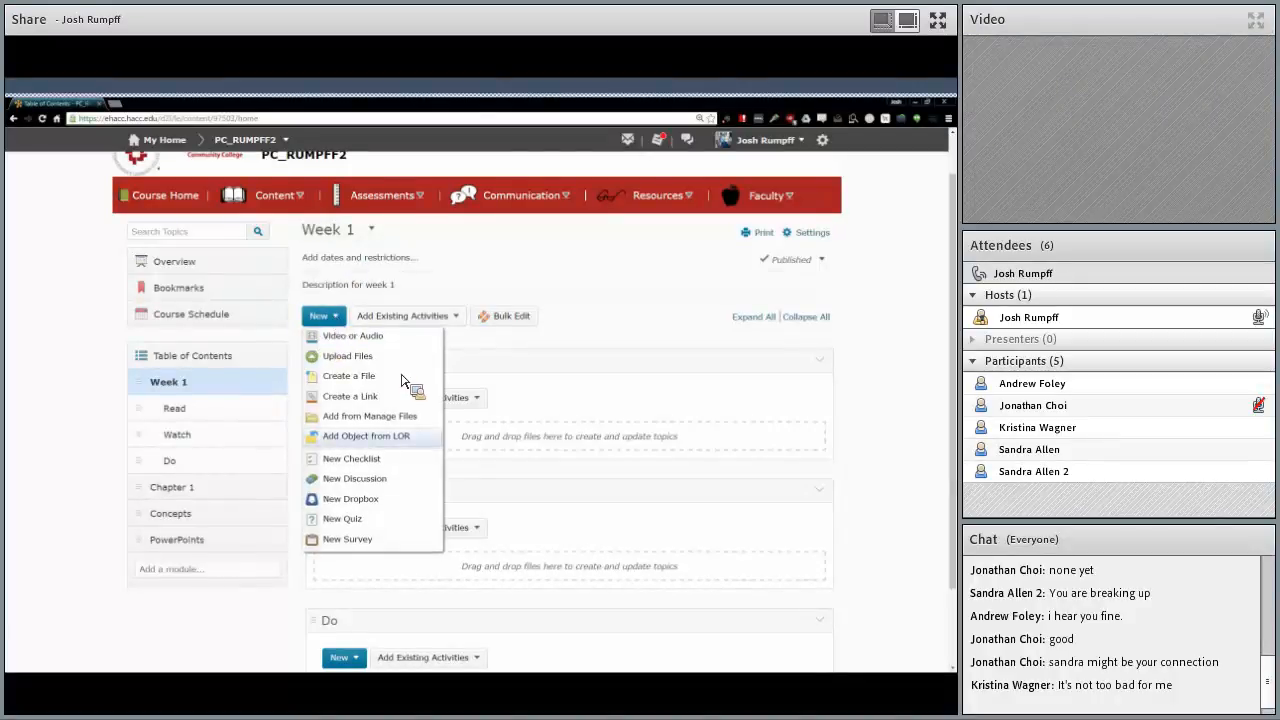
left_click(549, 292)
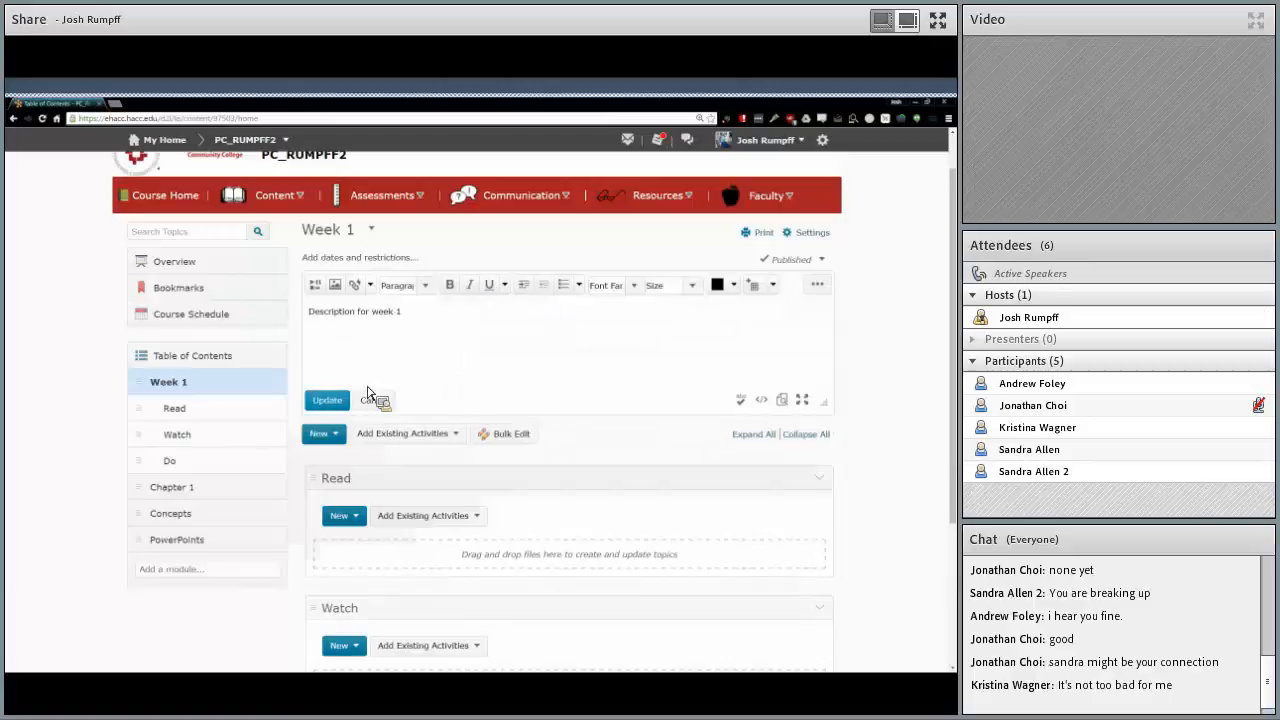
left_click(368, 398)
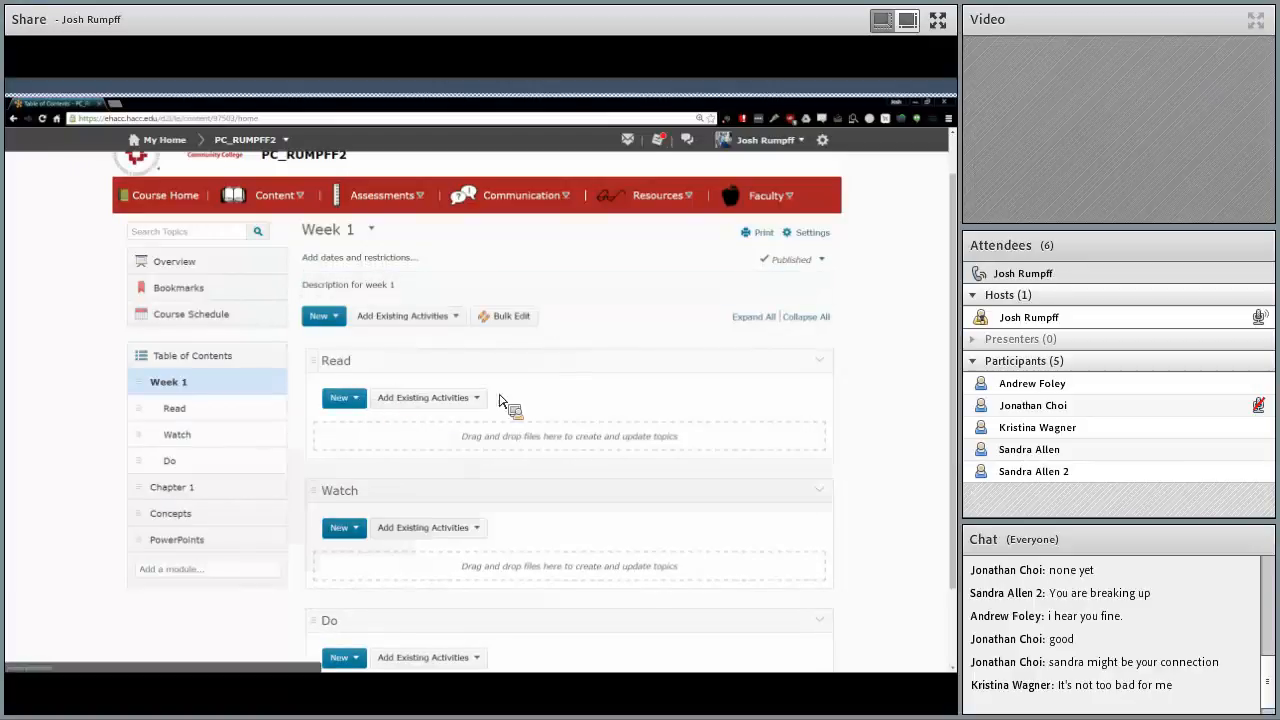
Add the existing checklist "Checklist A" to the Read sub-module of Week 1.
left_click_drag(420, 370, 417, 480)
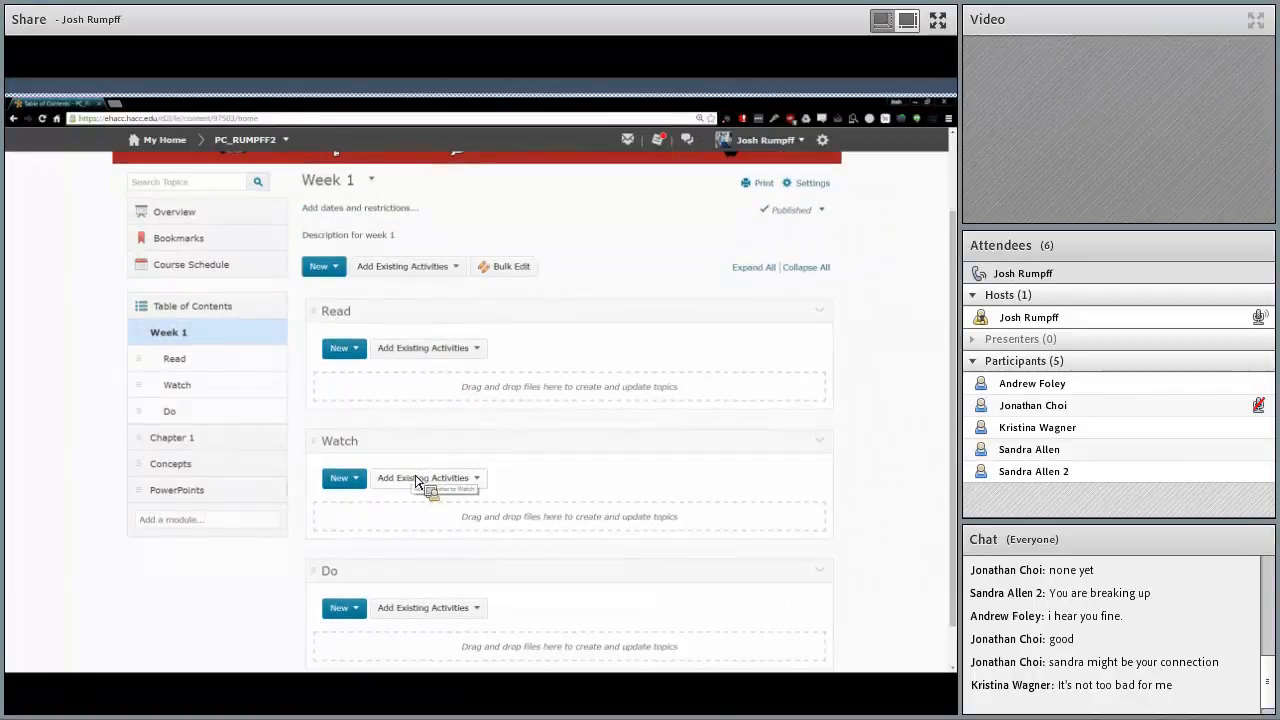
left_click_drag(417, 480, 413, 363)
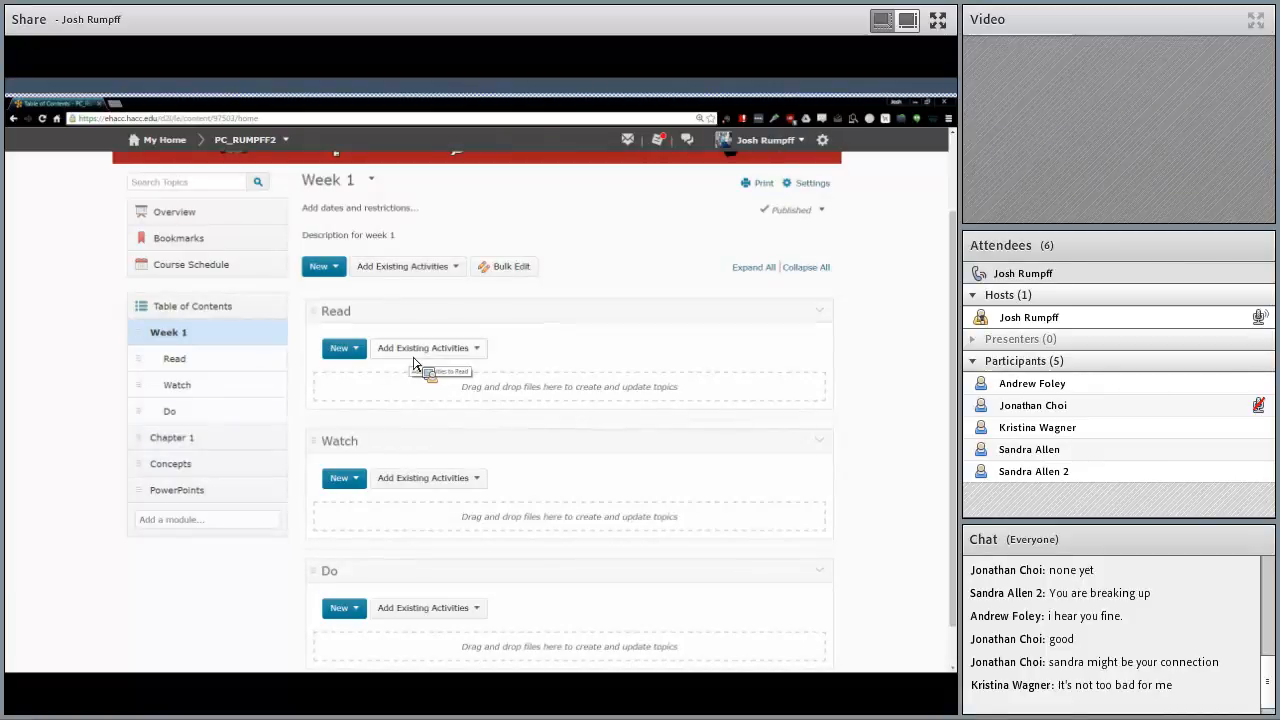
left_click(414, 357)
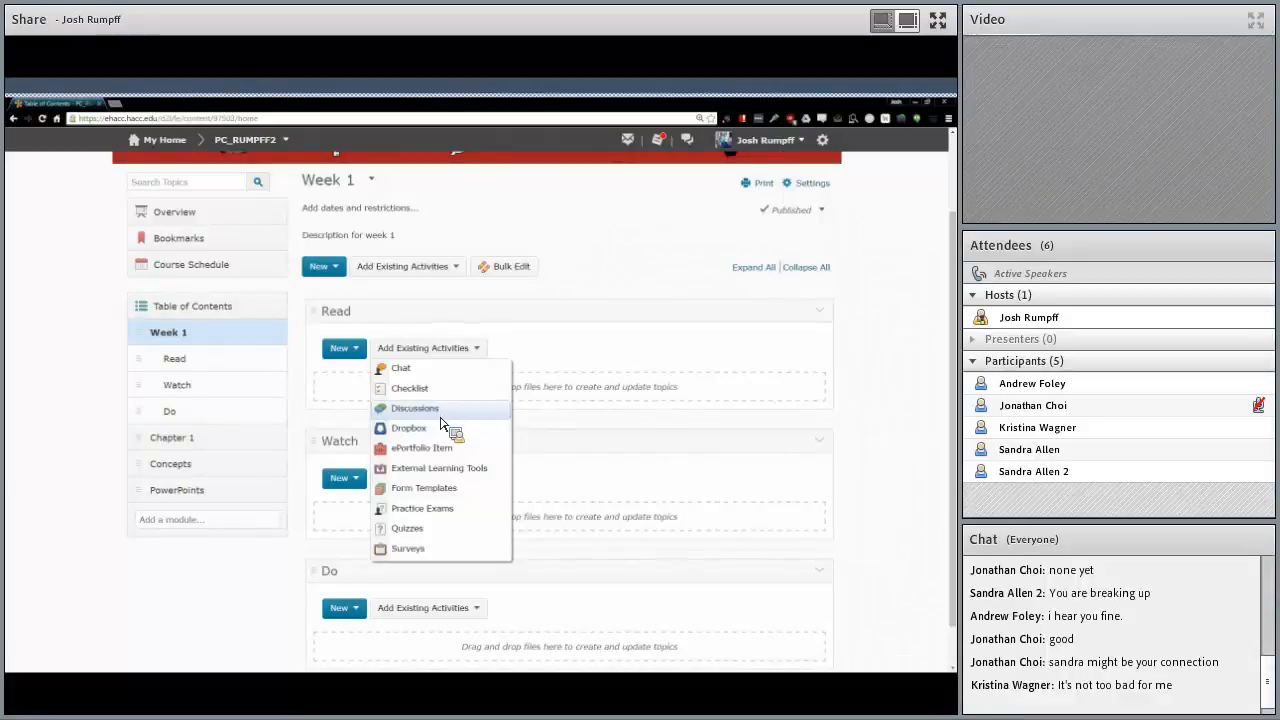
left_click(445, 390)
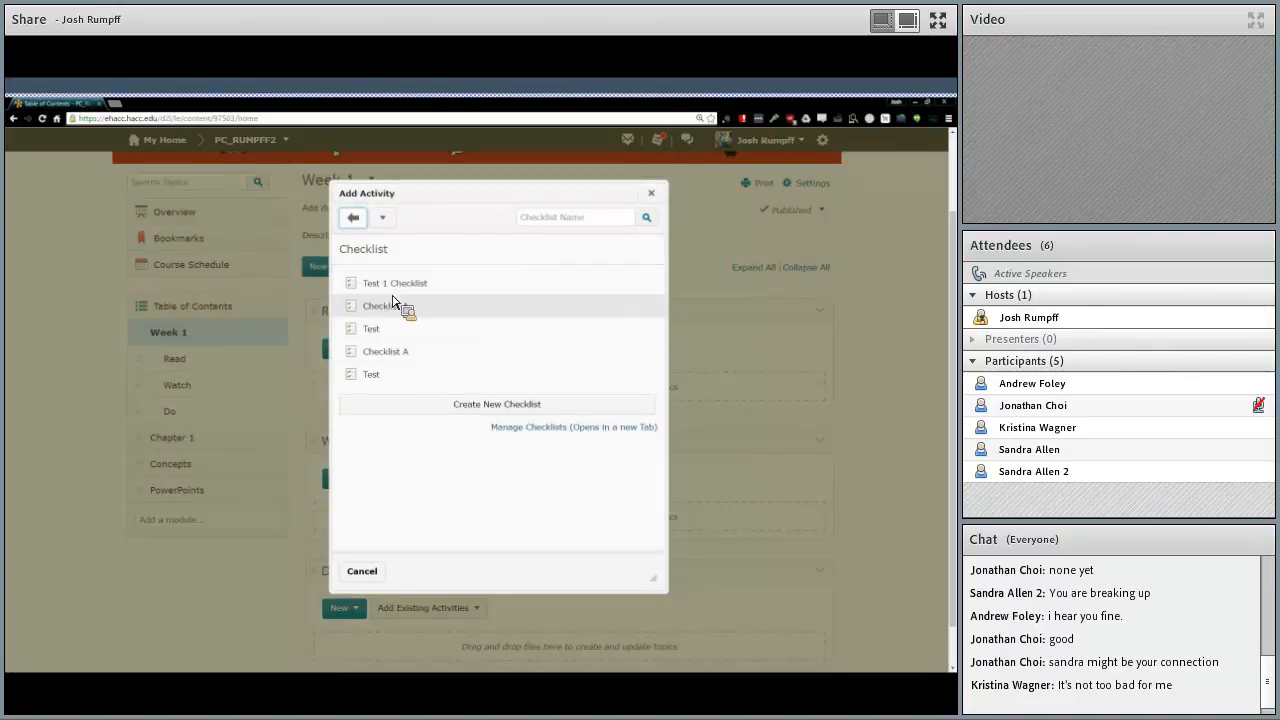
left_click(403, 306)
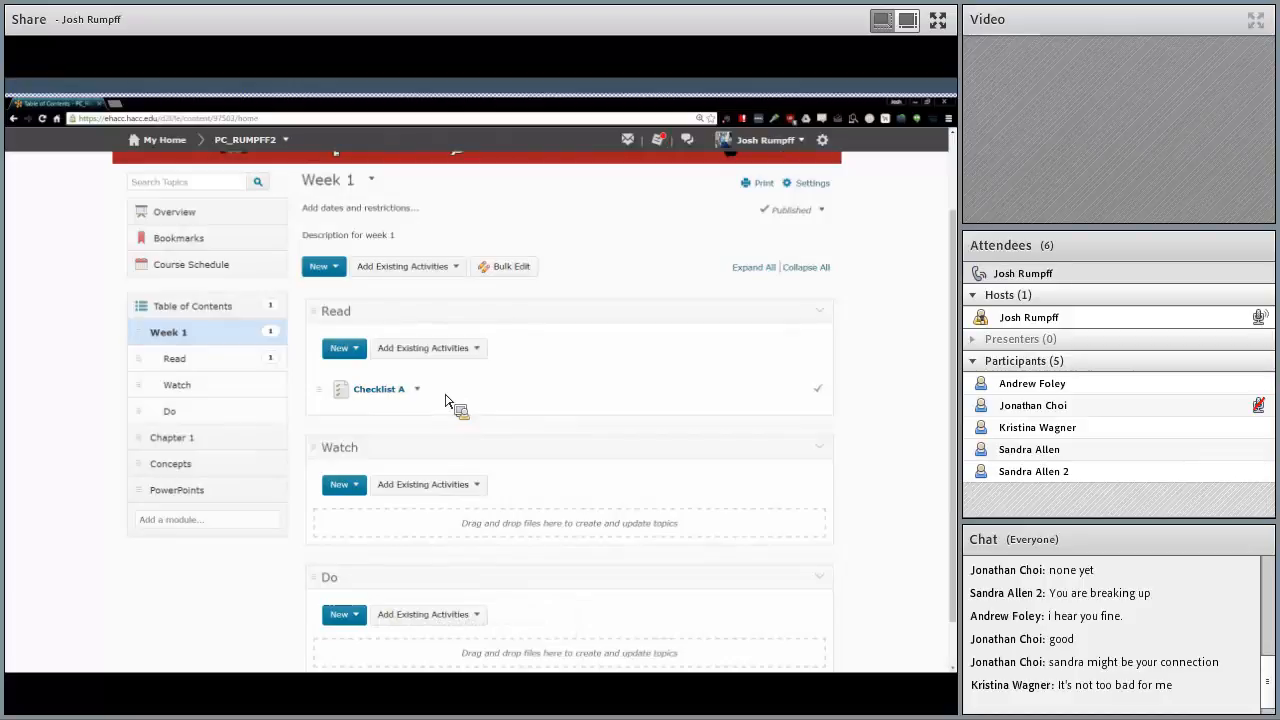
left_click(416, 389)
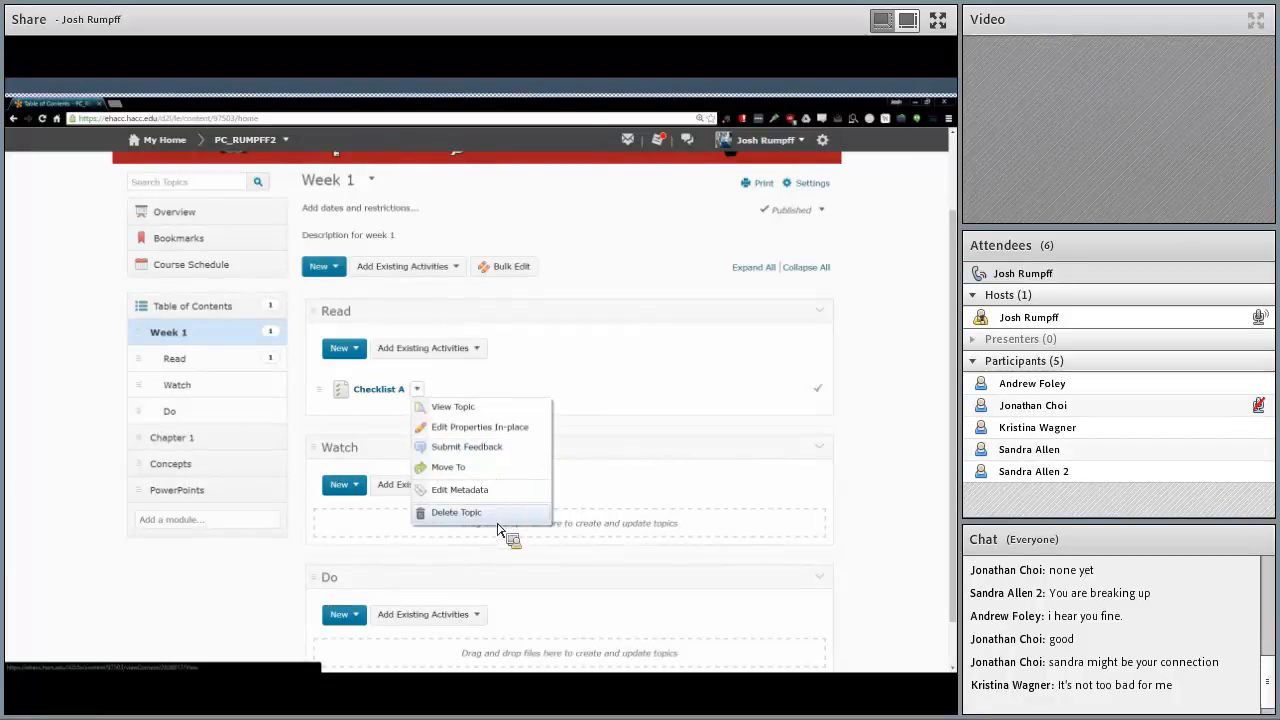
left_click(590, 397)
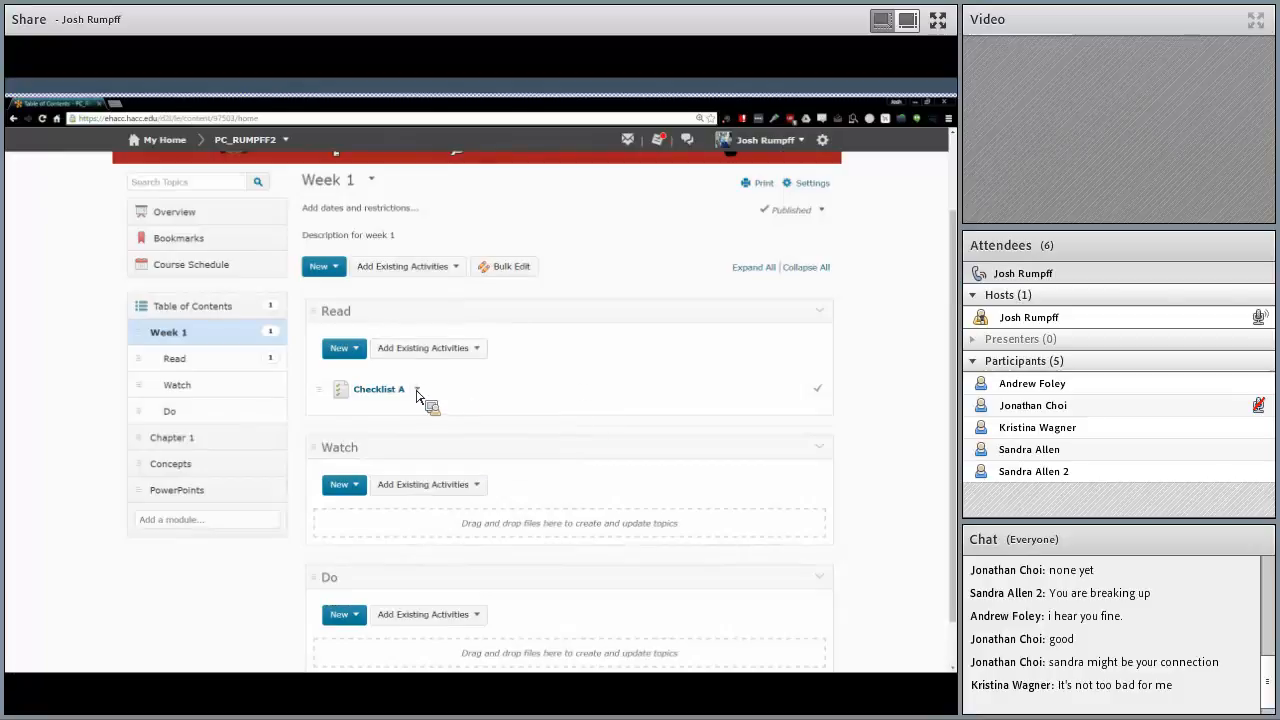
left_click(355, 346)
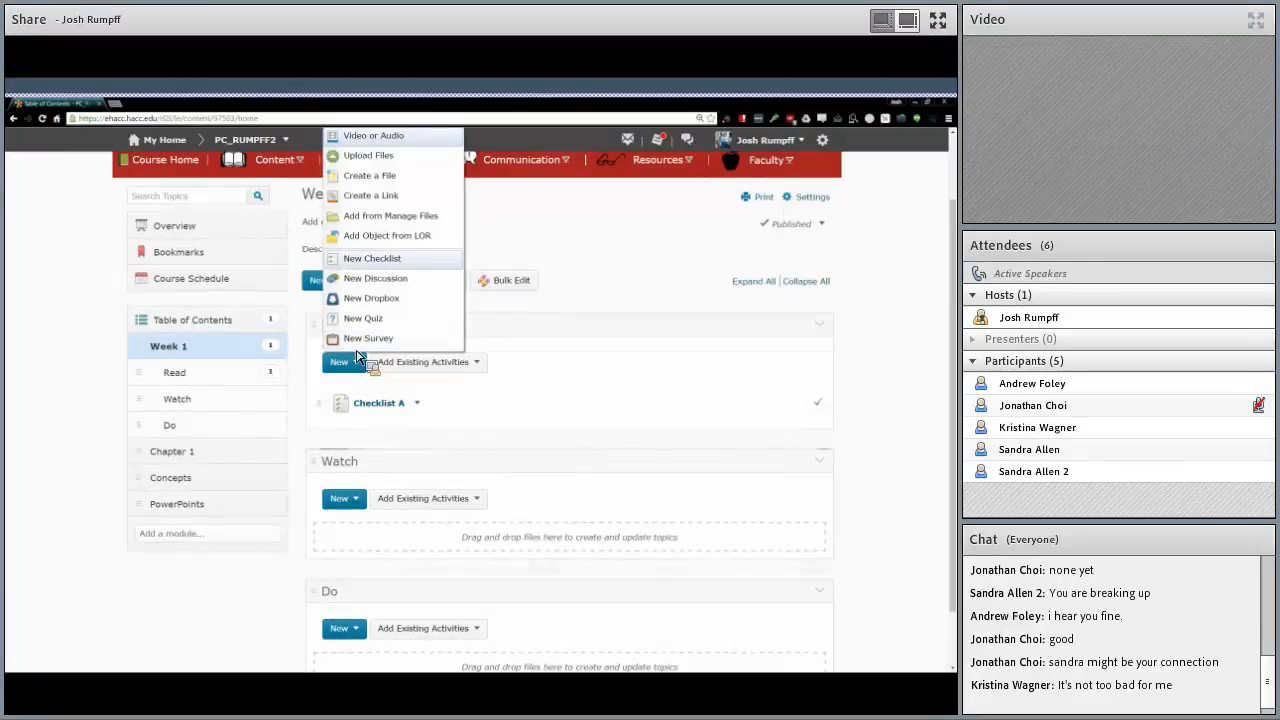
left_click(407, 204)
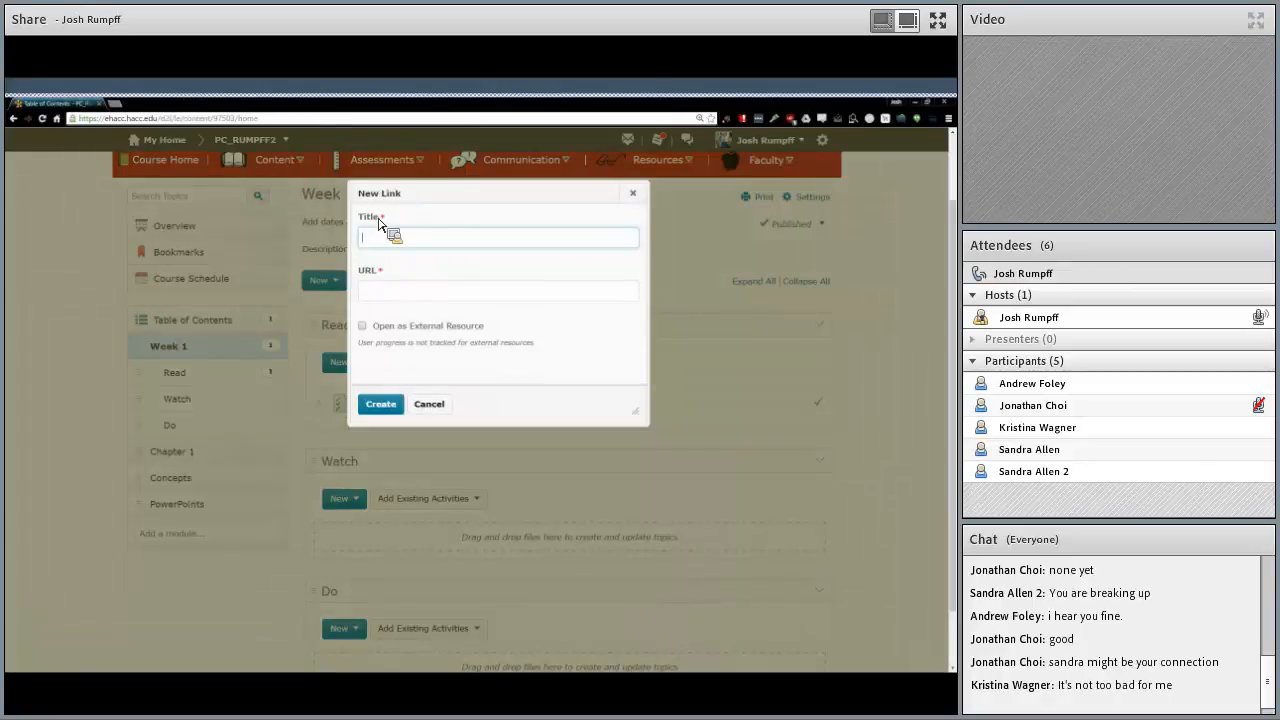
type("BBC Ne")
key("Tab")
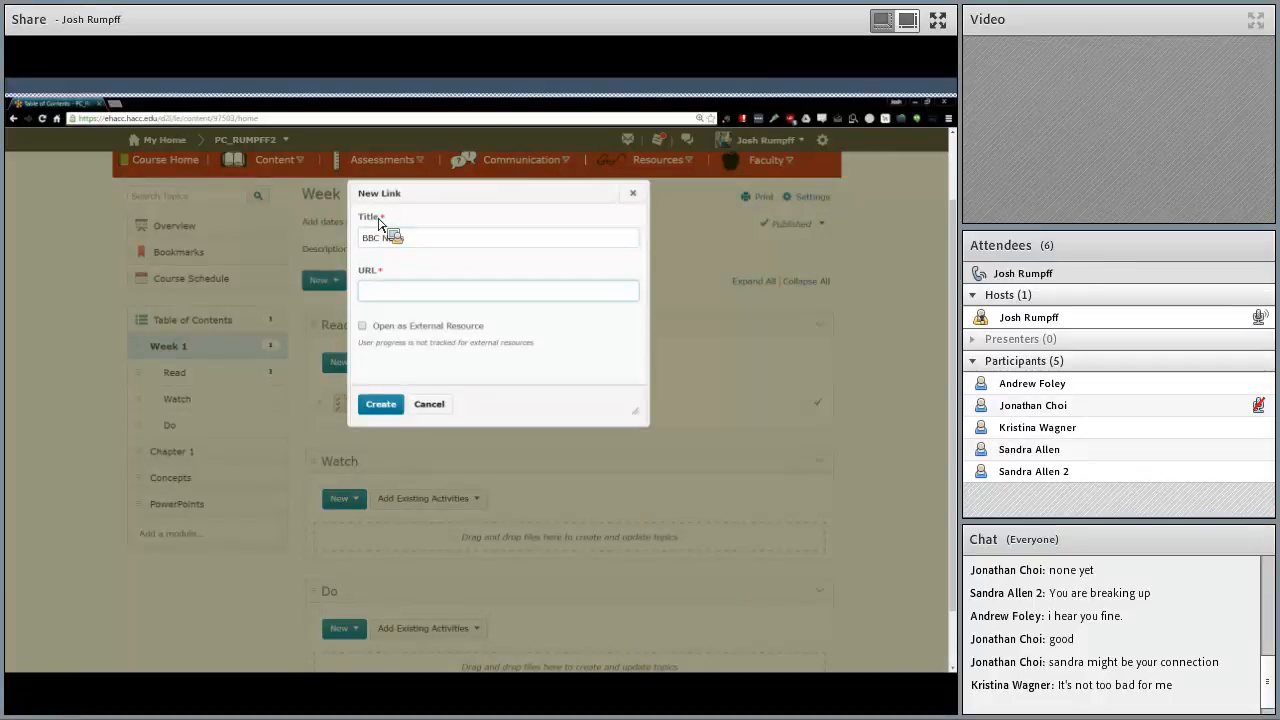
type("www.bbc.com/news")
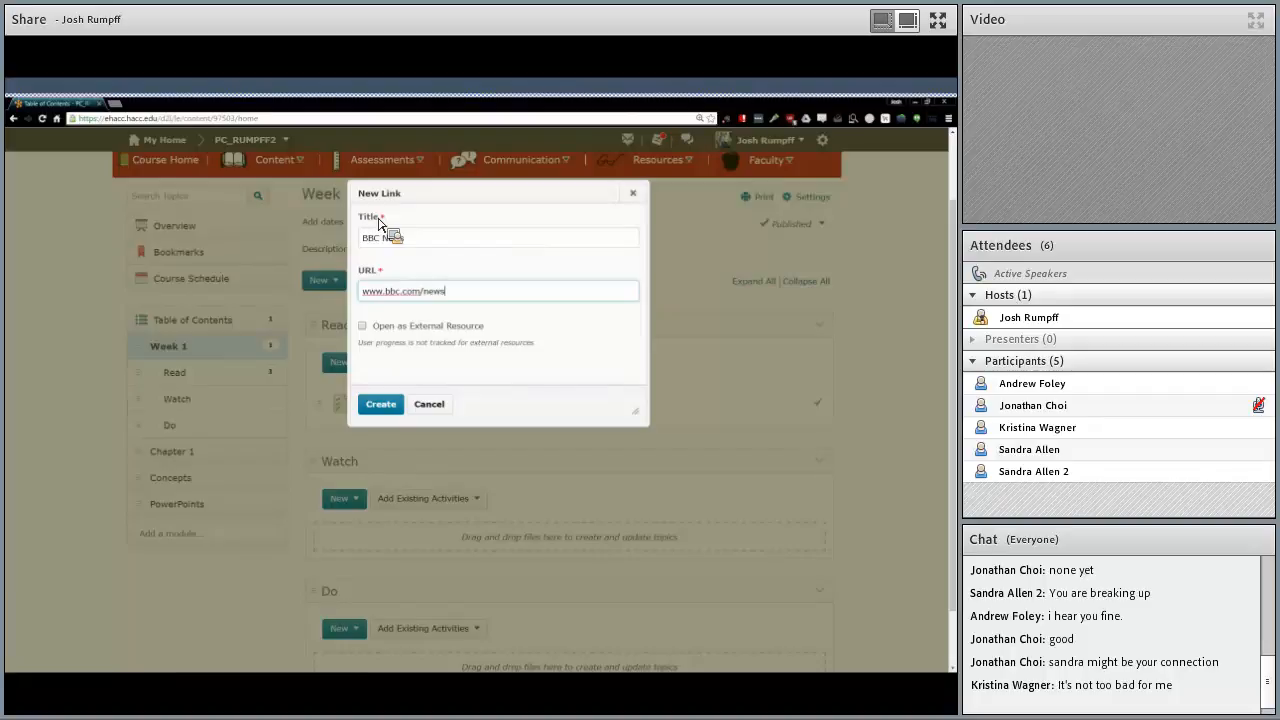
left_click(409, 332)
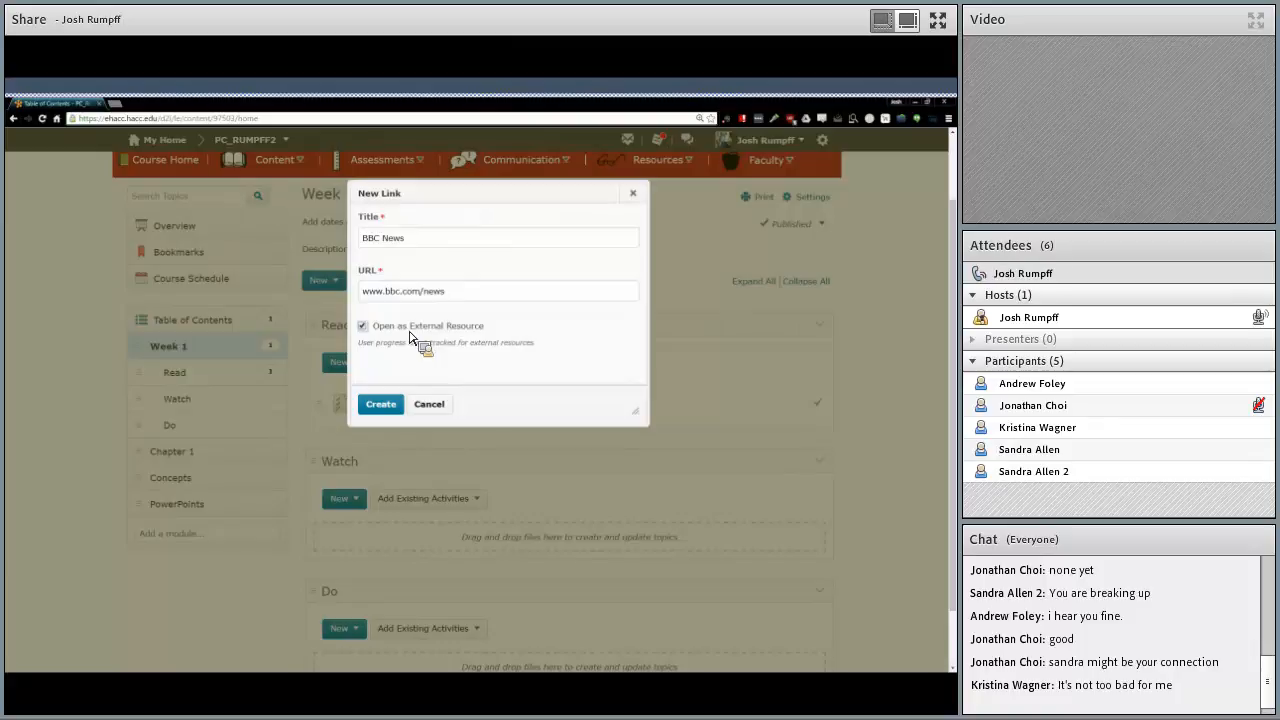
left_click(409, 332)
left_click(381, 405)
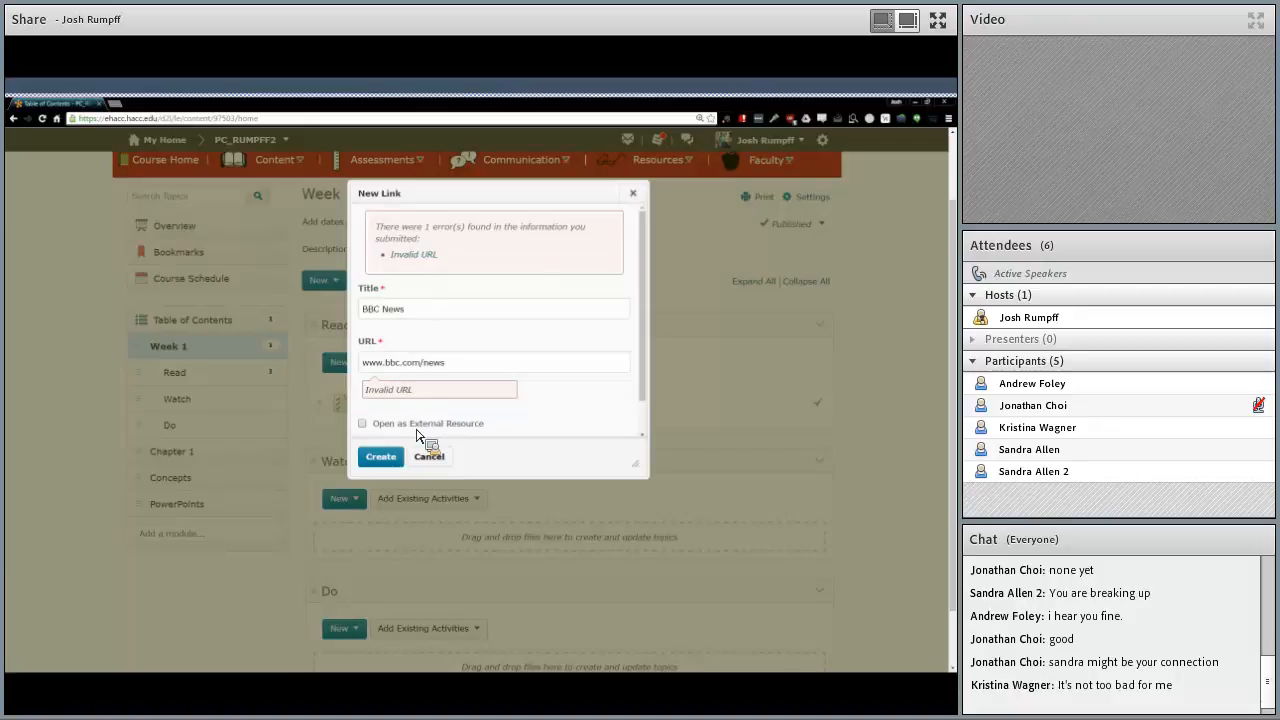
left_click(369, 366)
type("http://")
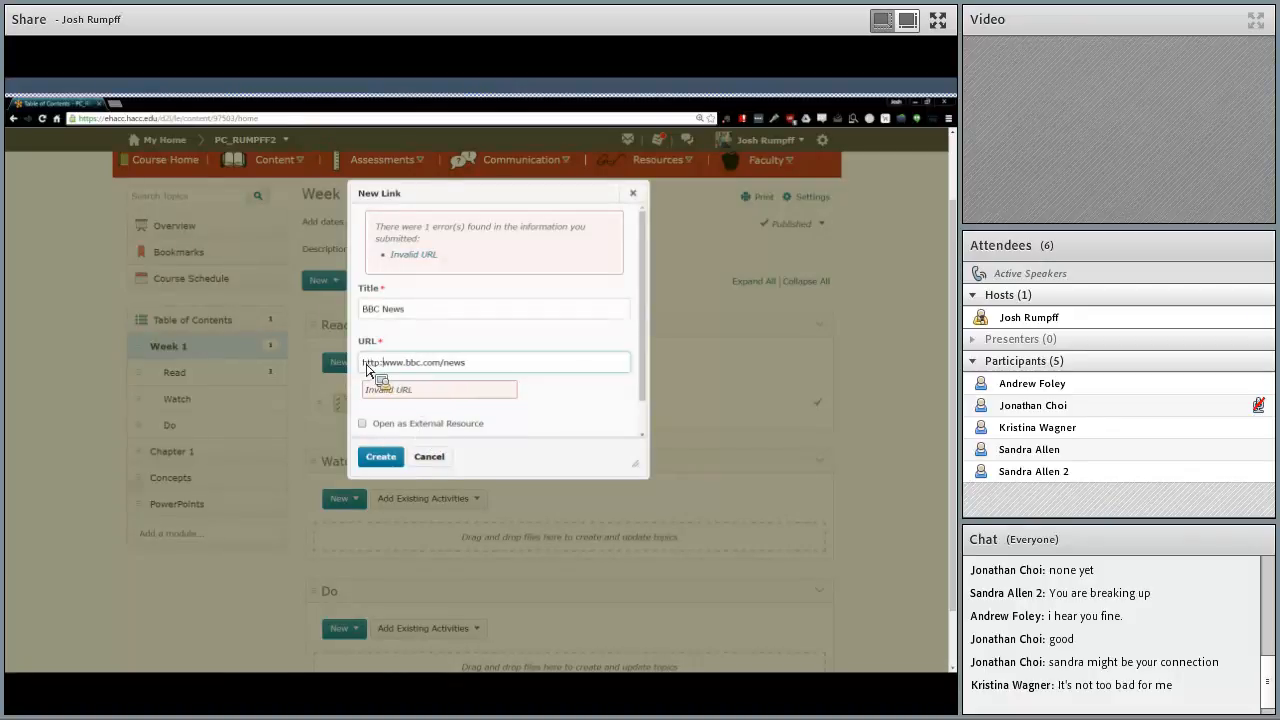
left_click(381, 456)
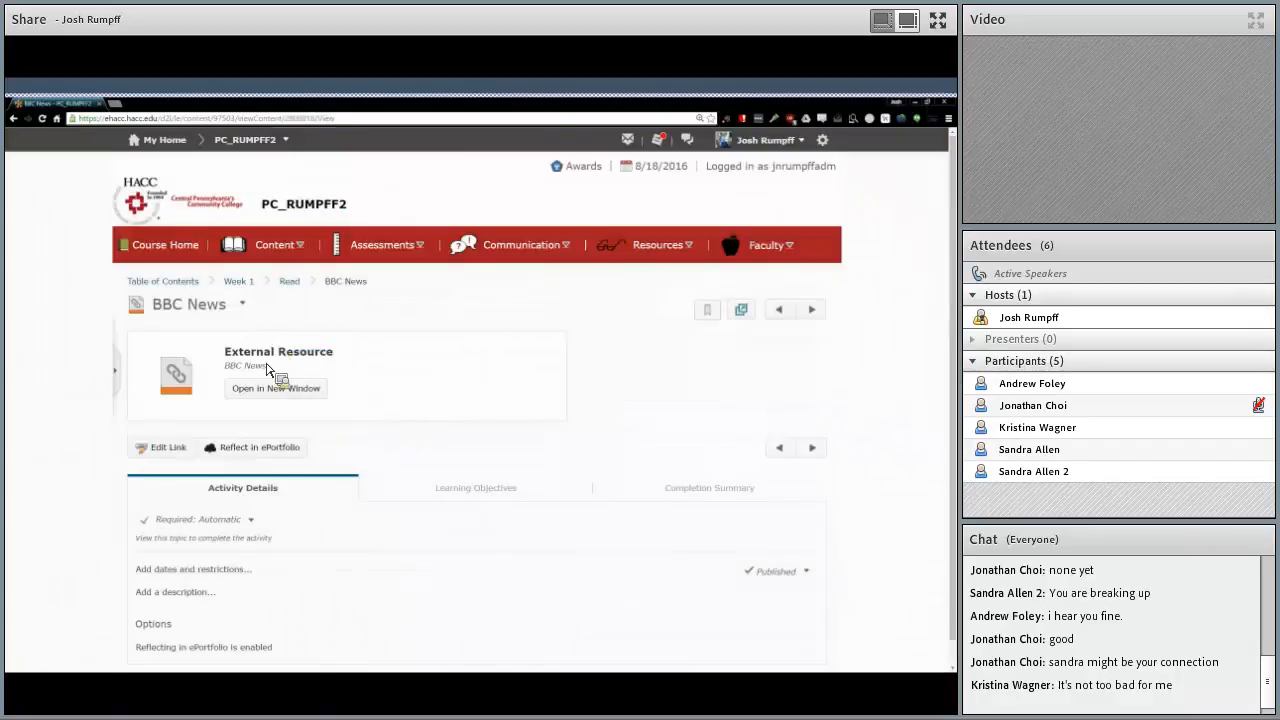
Examine the BBC News topic page and check its link in a new window.
scroll(267, 370, "down", 1)
scroll(267, 370, "up", 1)
scroll(238, 372, "down", 1)
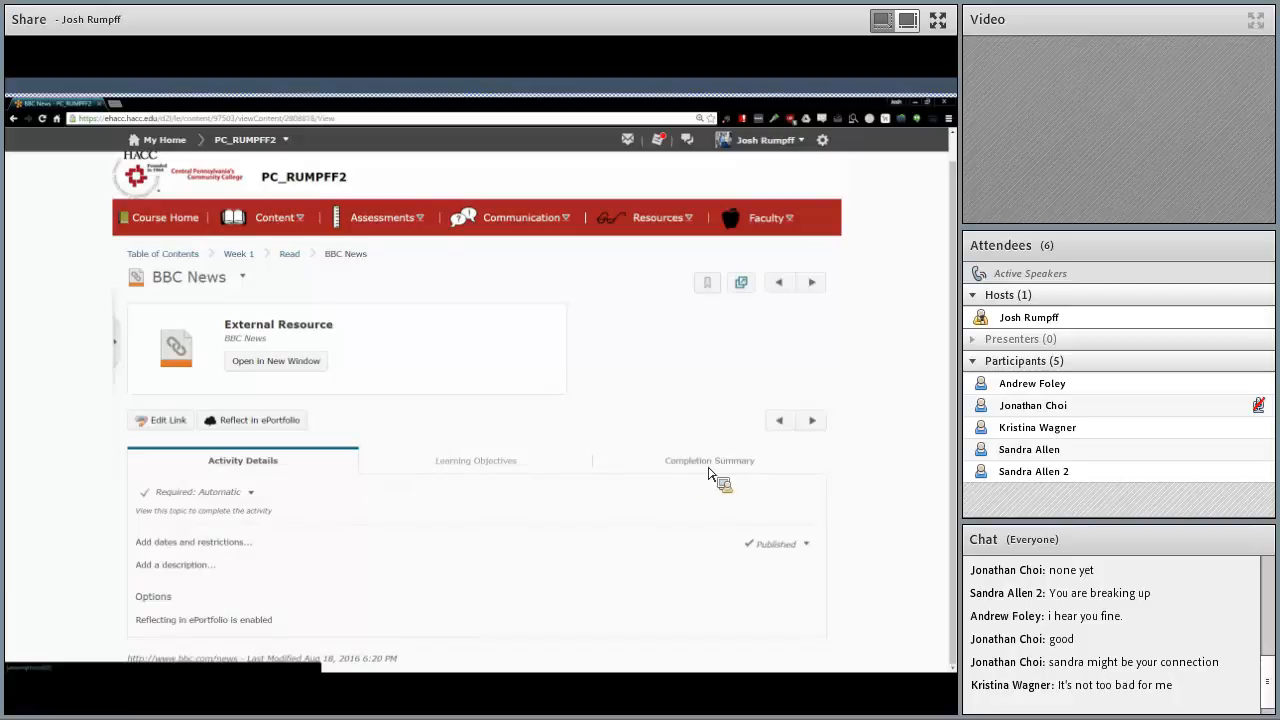
left_click(270, 363)
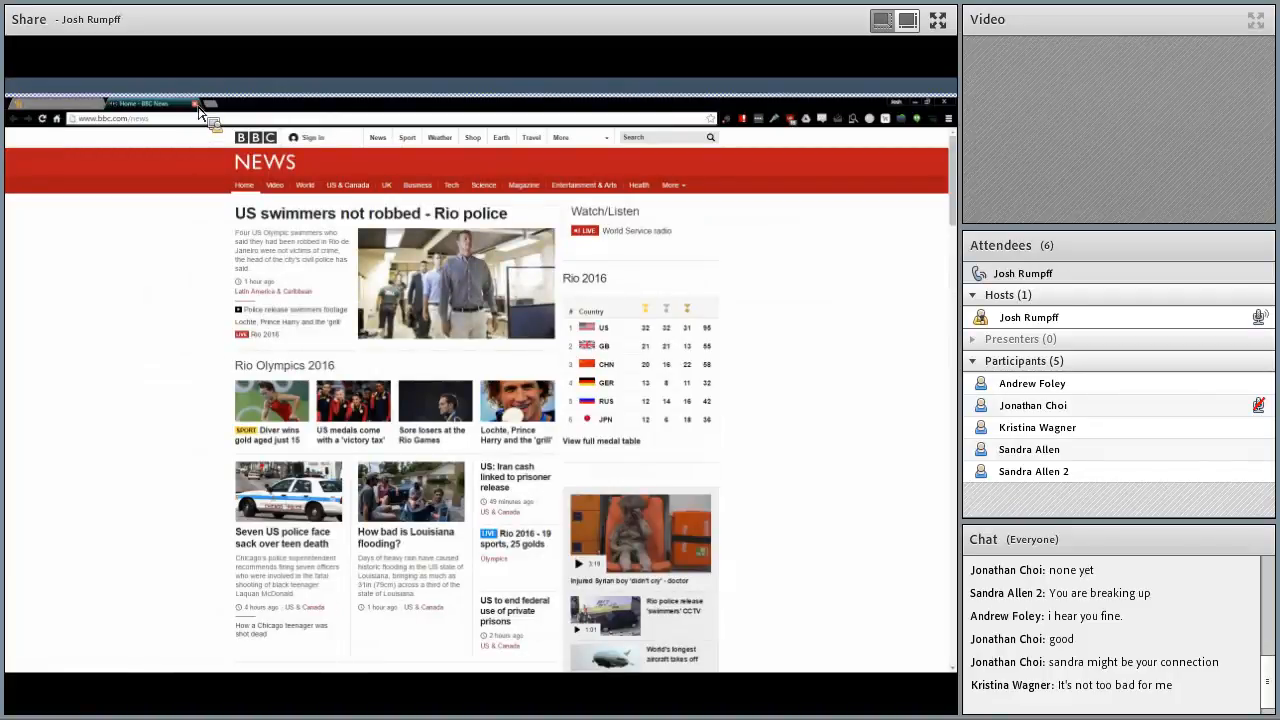
left_click(197, 104)
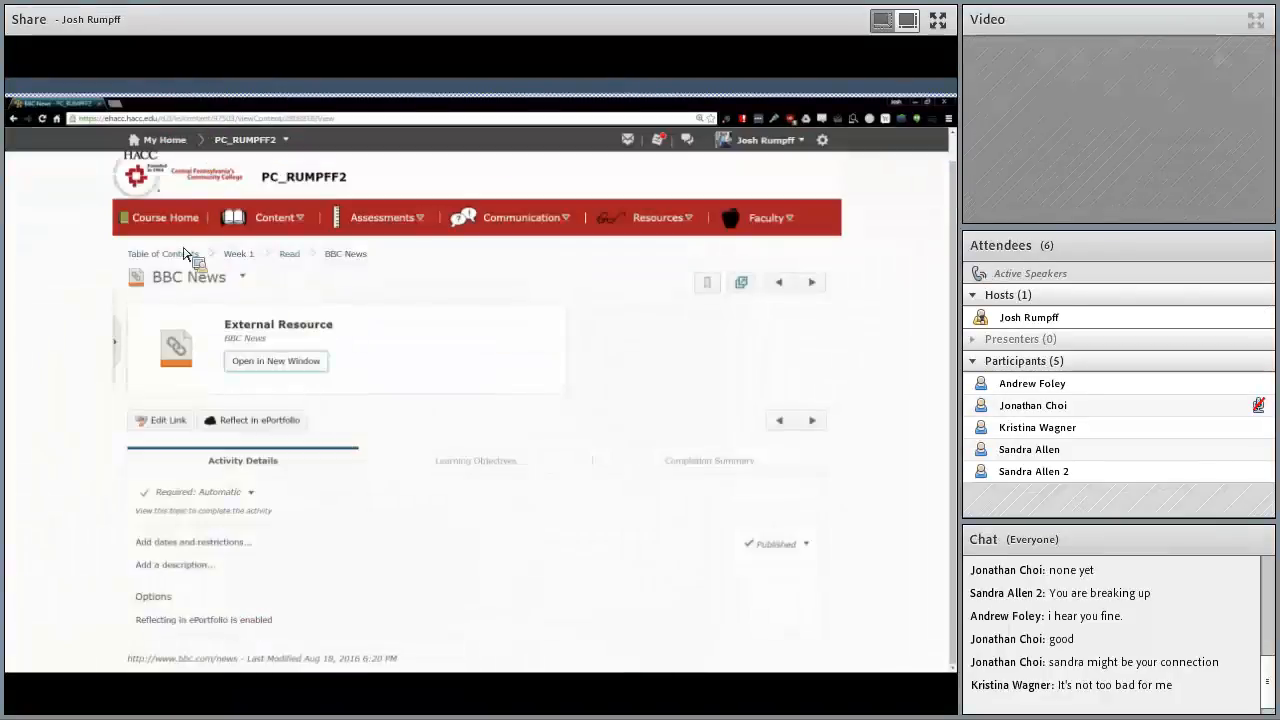
Check how the new link is listed in the Week 1 module and its Read sub-module.
left_click(290, 255)
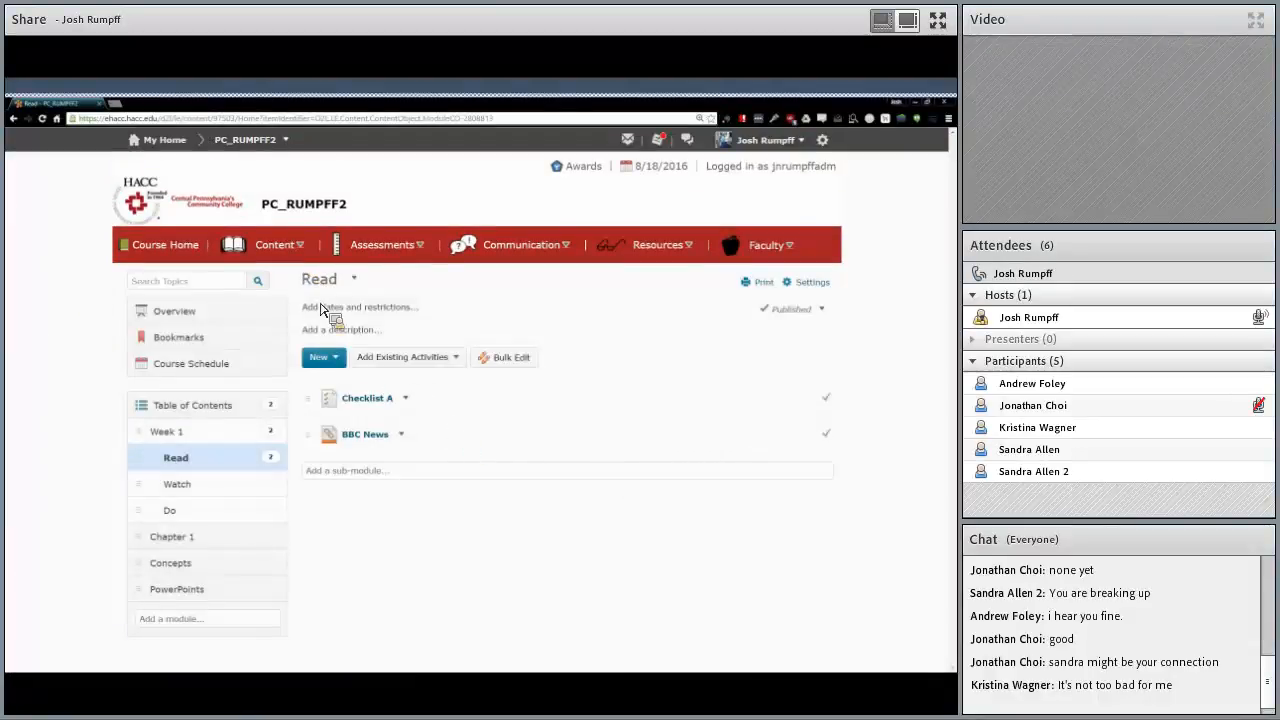
left_click(205, 433)
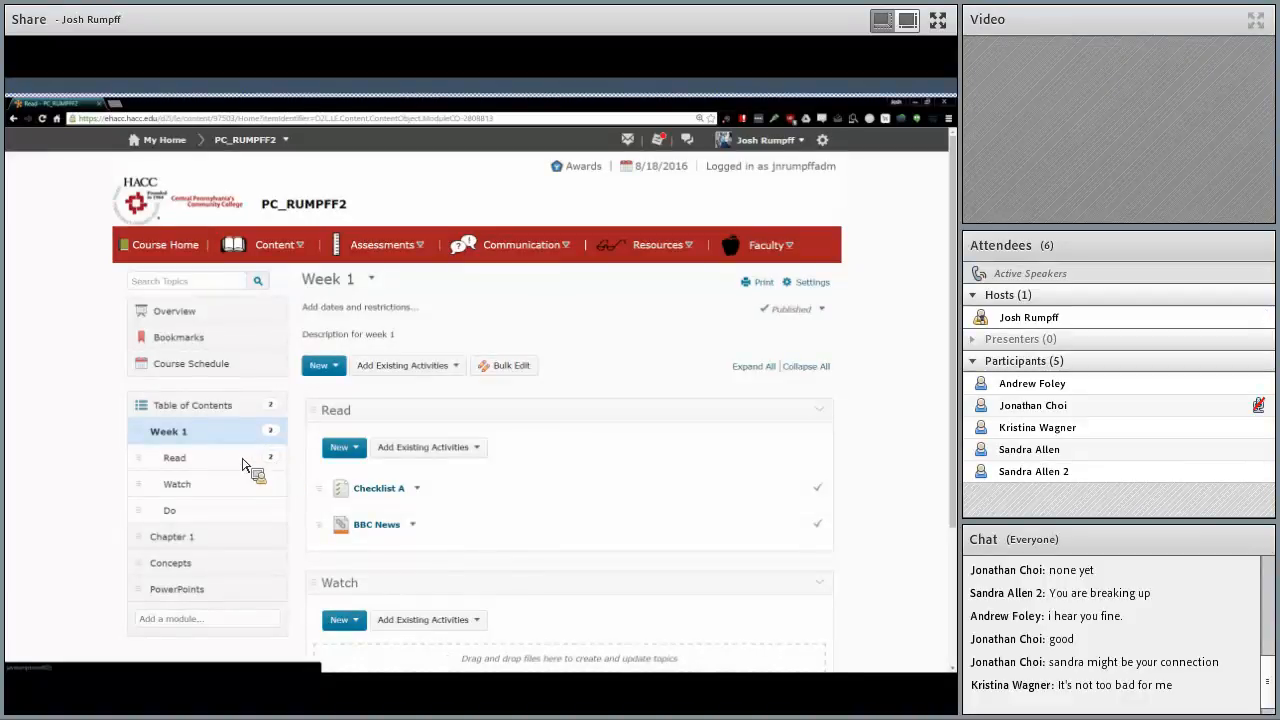
left_click(245, 463)
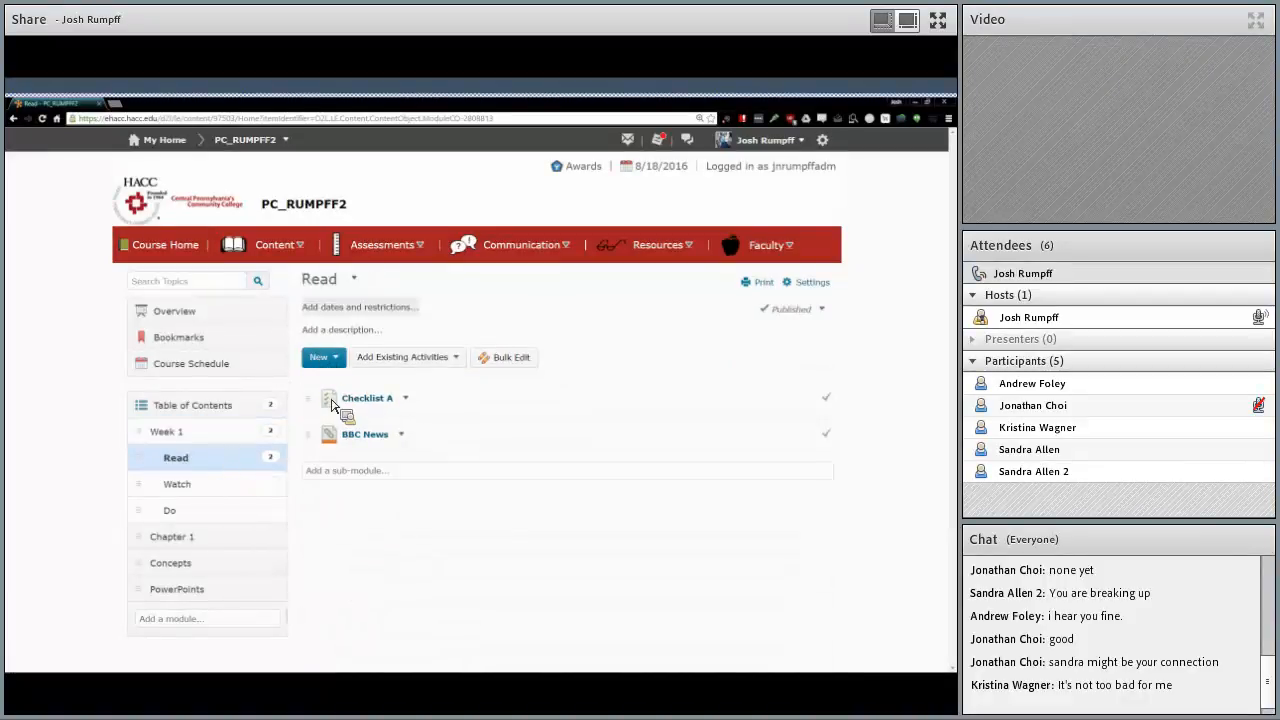
Start a new file in the Read sub-module and title it "Textbook Reading".
left_click(330, 358)
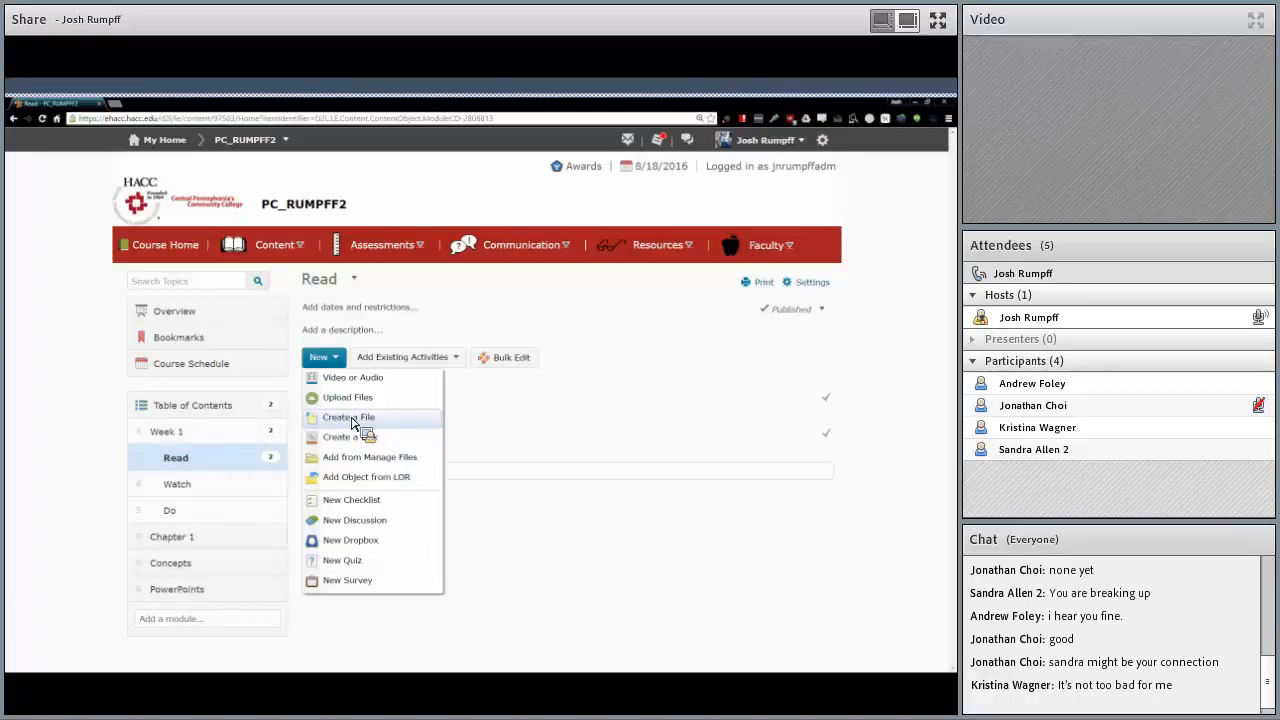
left_click(351, 420)
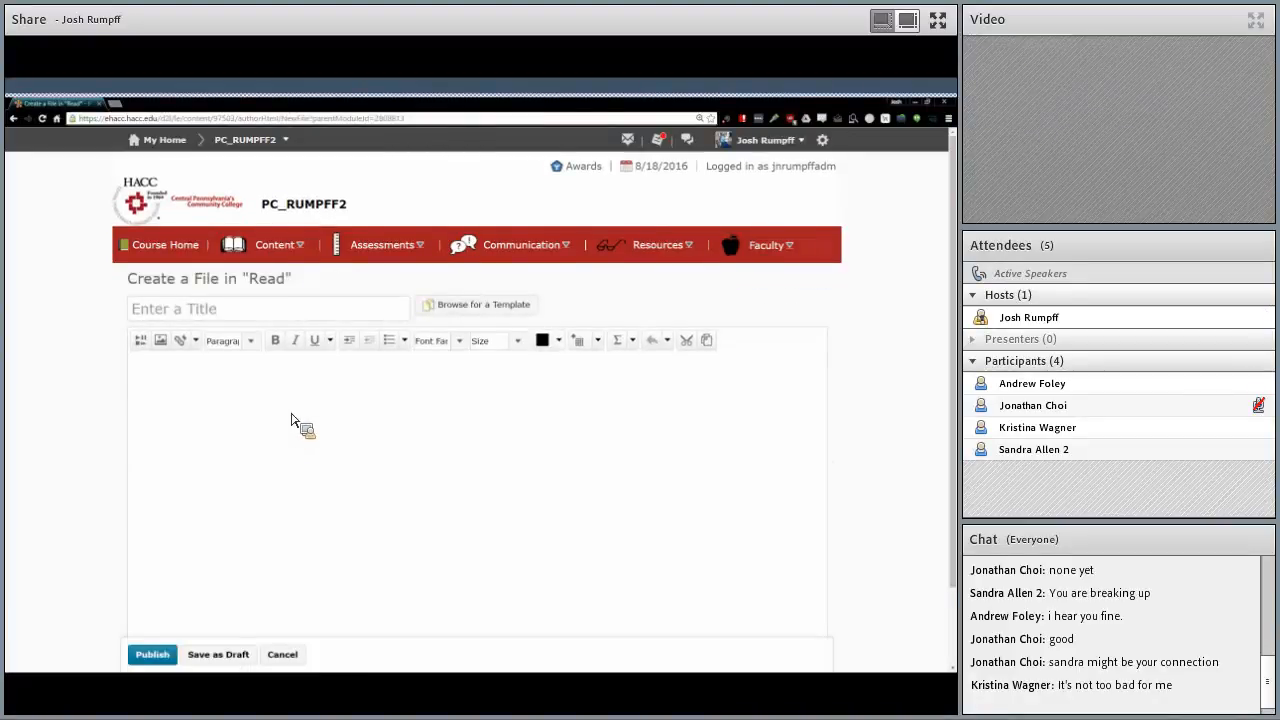
scroll(291, 420, "down", 2)
left_click(256, 224)
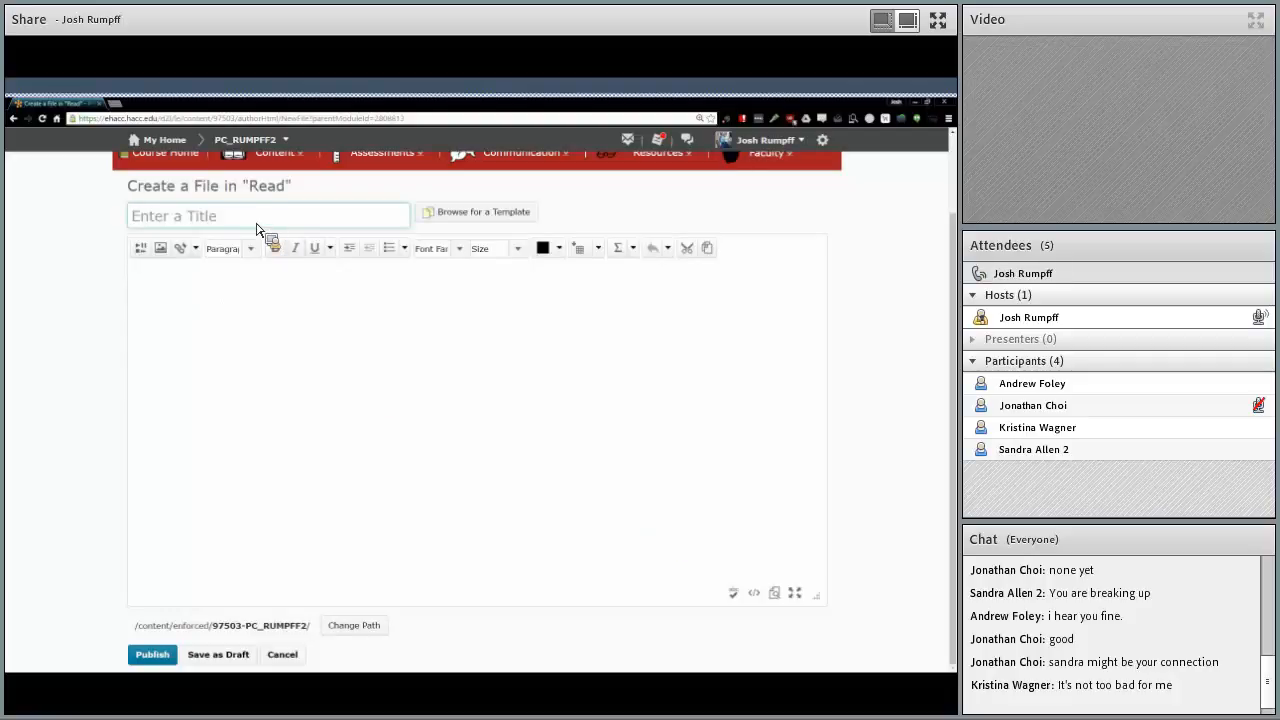
type("Textbook")
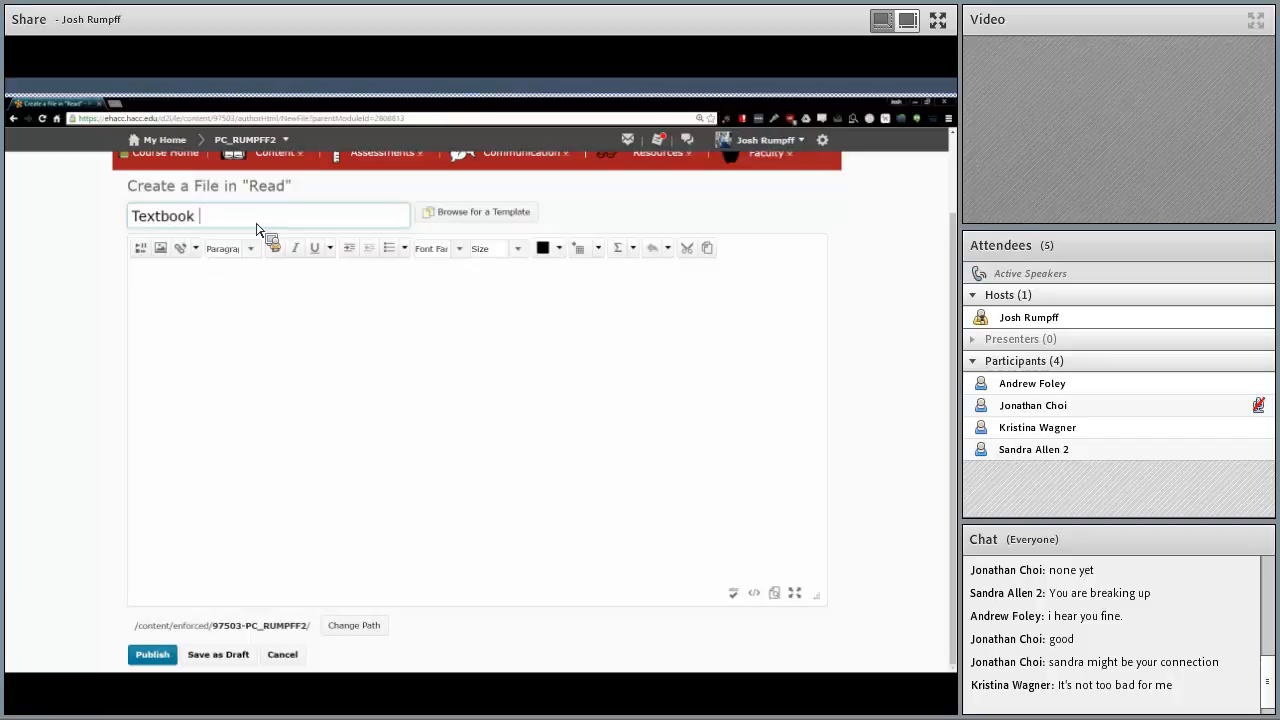
type(" Summary")
key("BackSpace")
key("BackSpace")
key("BackSpace")
key("BackSpace")
key("BackSpace")
type("Reading")
key("Tab")
Enter "Read chapters 1-2 in the textbook" as the file's content and publish it.
type("Read cha")
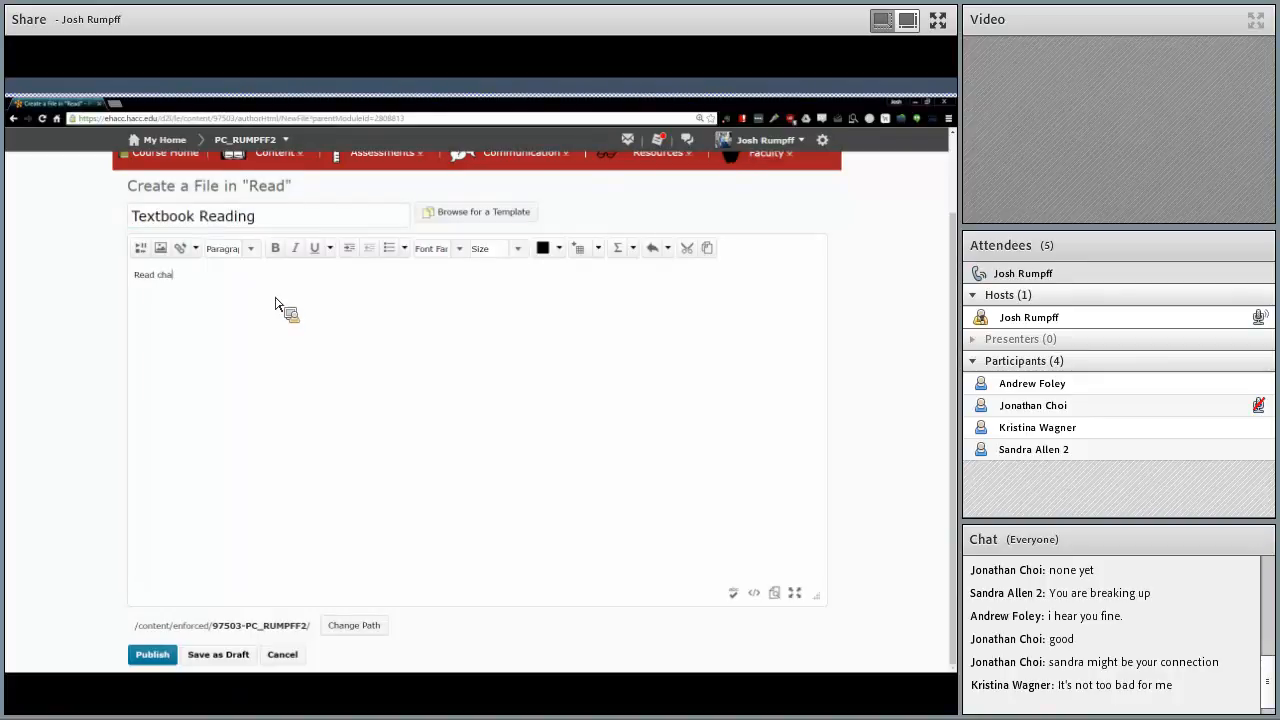
type("pters 1-2 In the textbook")
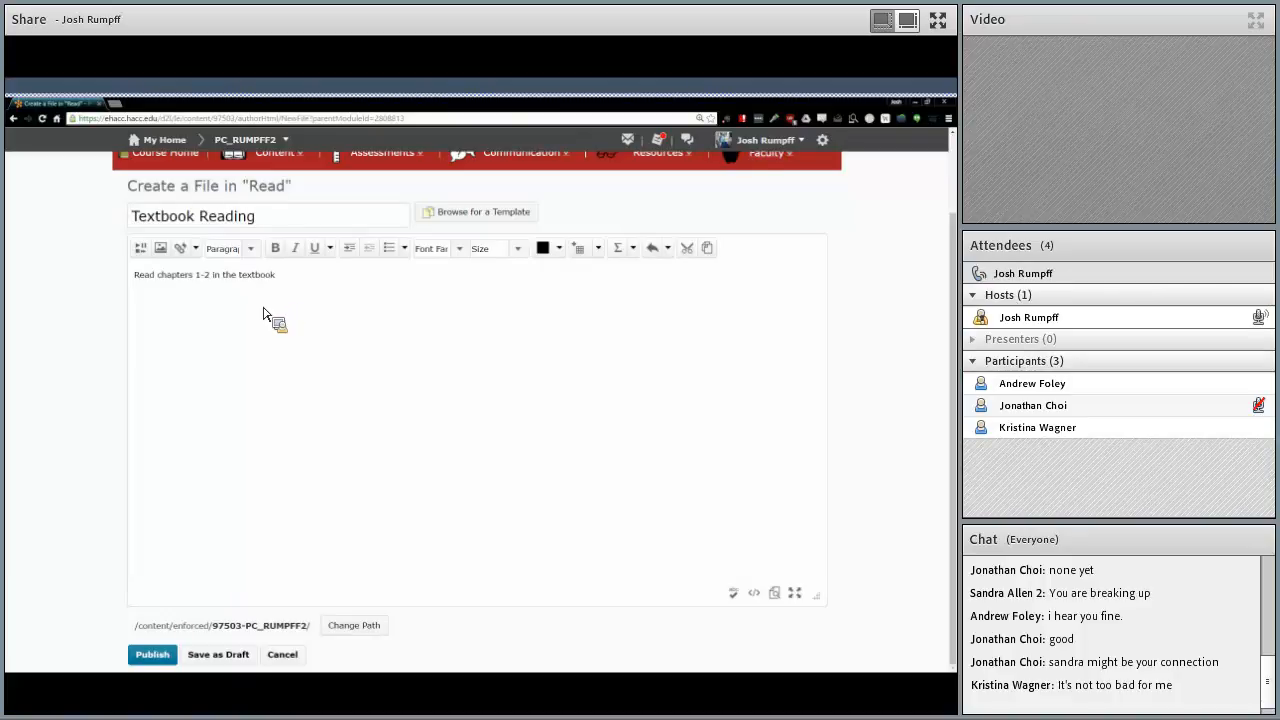
scroll(229, 280, "up", 1)
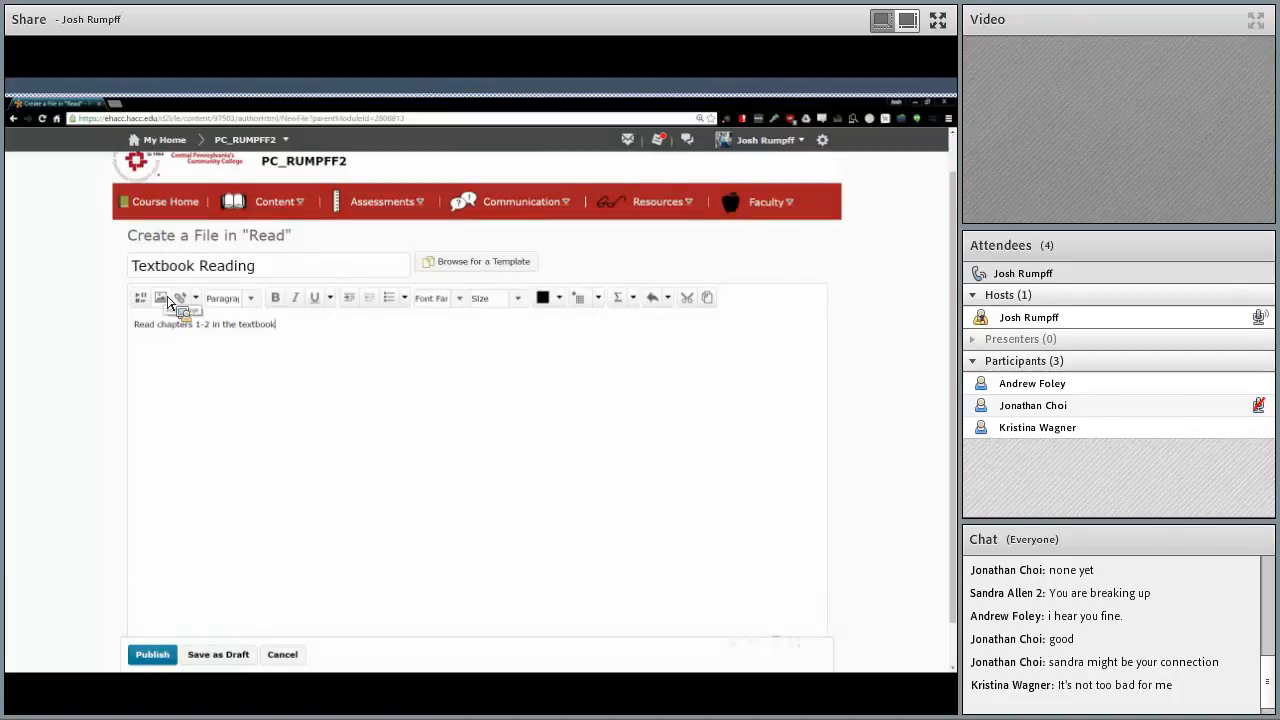
scroll(160, 380, "down", 1)
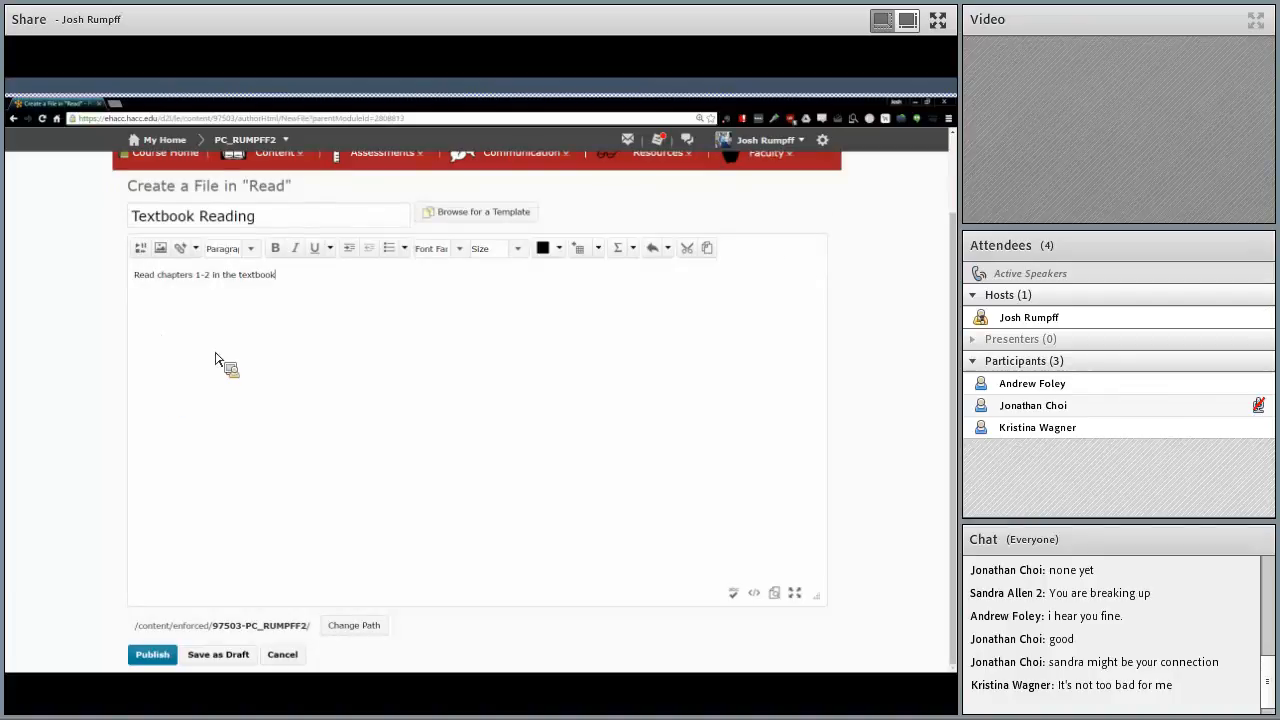
left_click(152, 654)
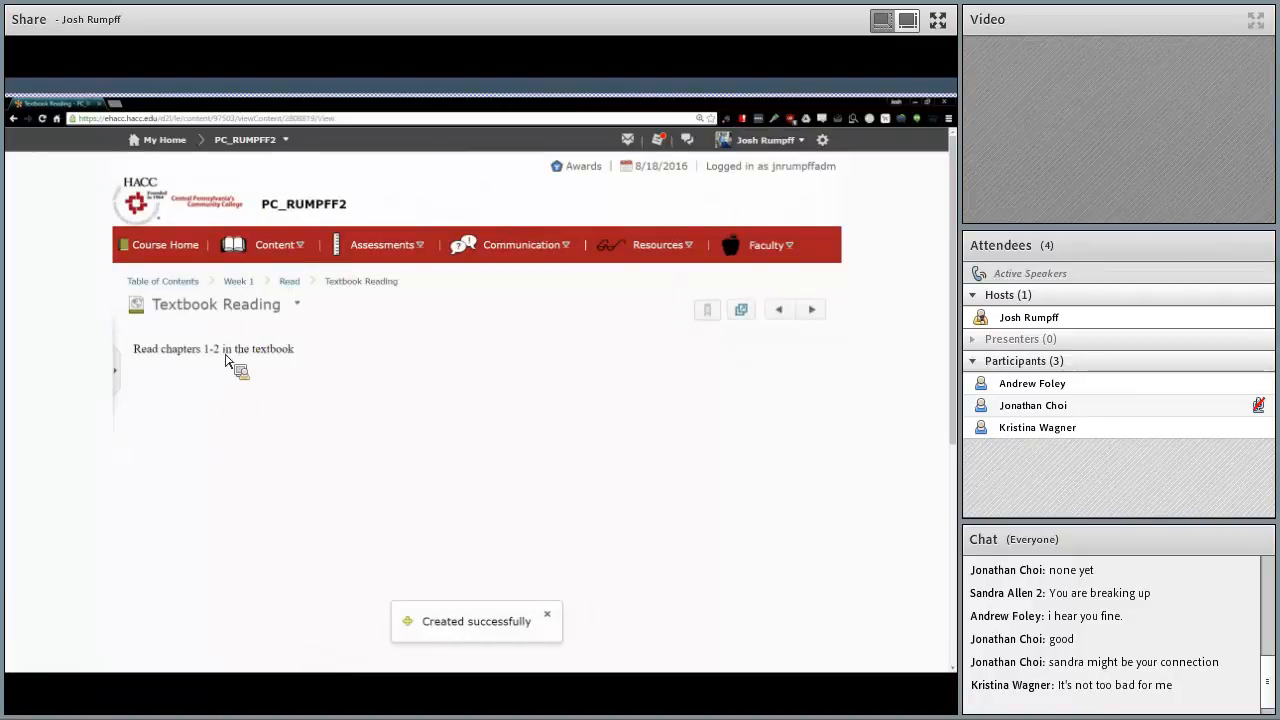
Return to the Read sub-module's topic list and switch to the Watch sub-module of Week 1.
left_click(287, 282)
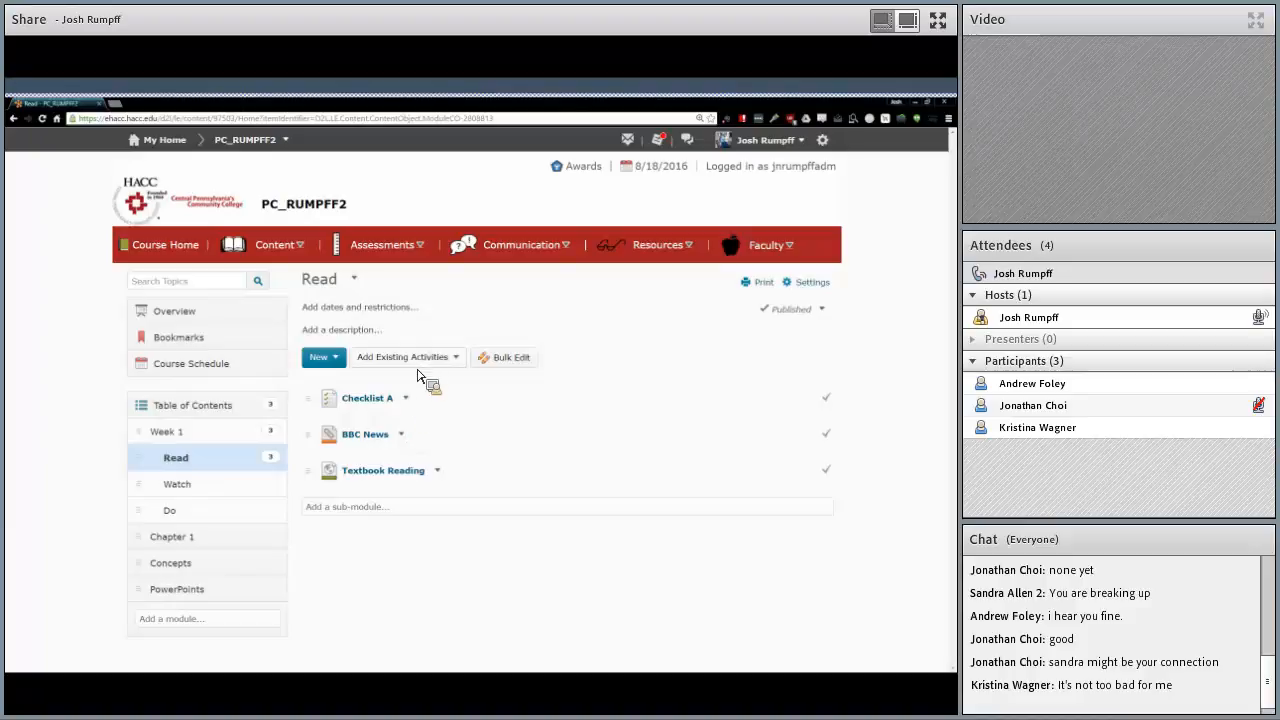
left_click(226, 465)
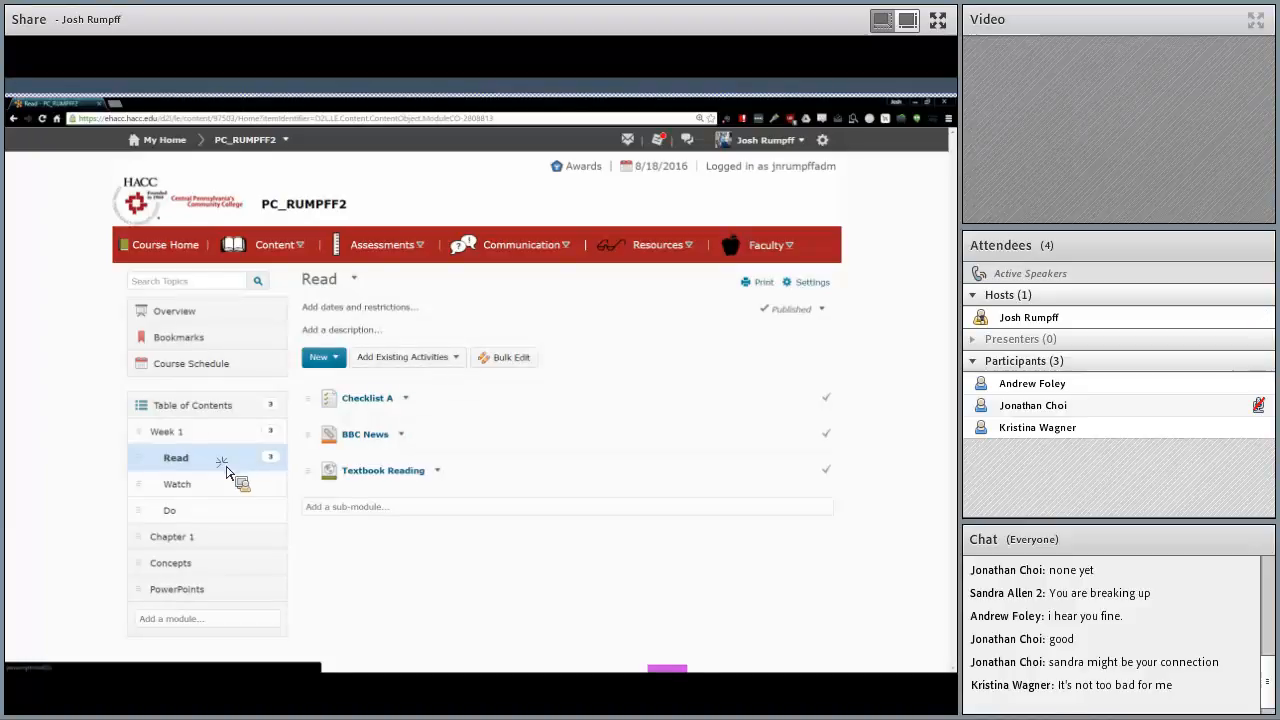
left_click(215, 482)
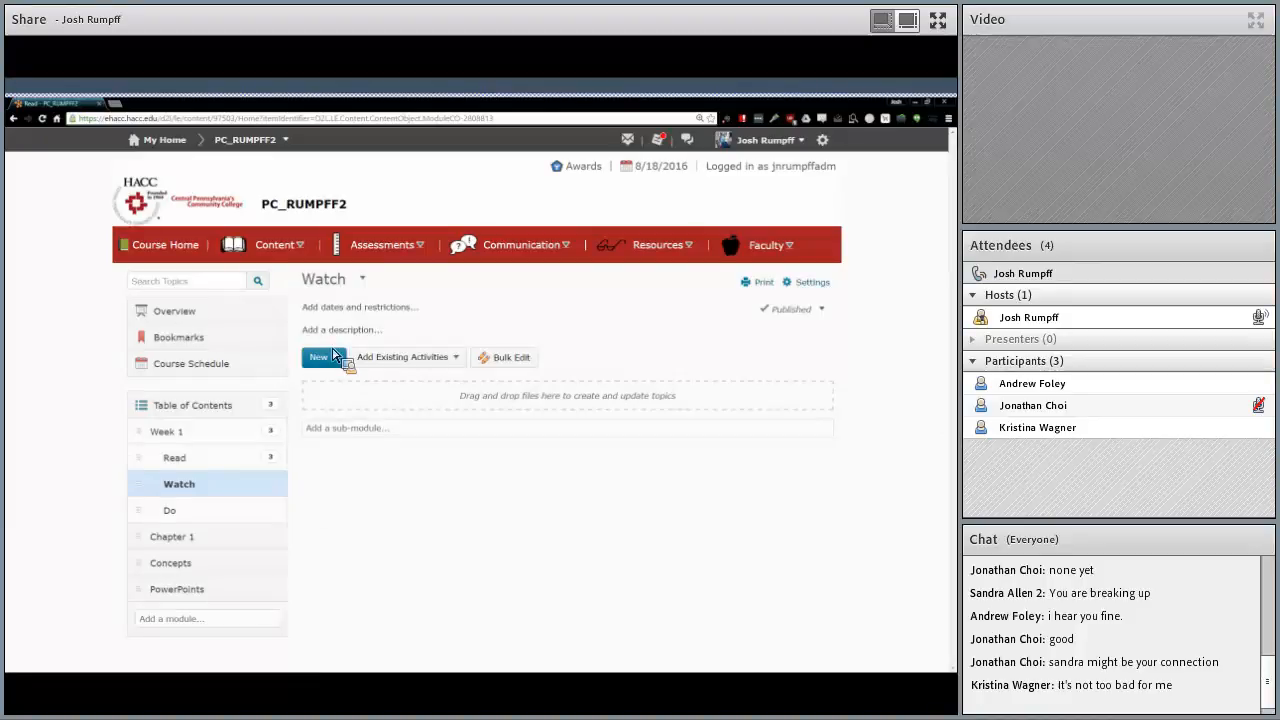
Examine the web and upload options for adding video or audio to the Watch sub-module.
left_click(335, 357)
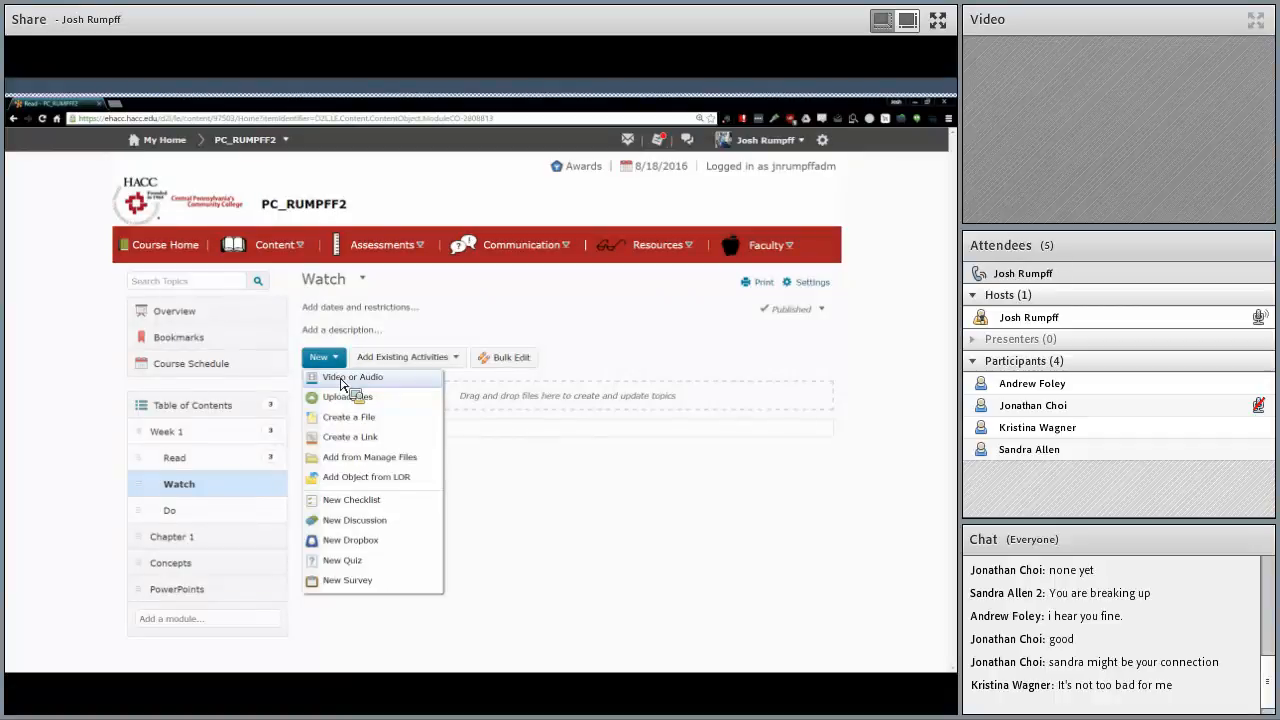
left_click(345, 378)
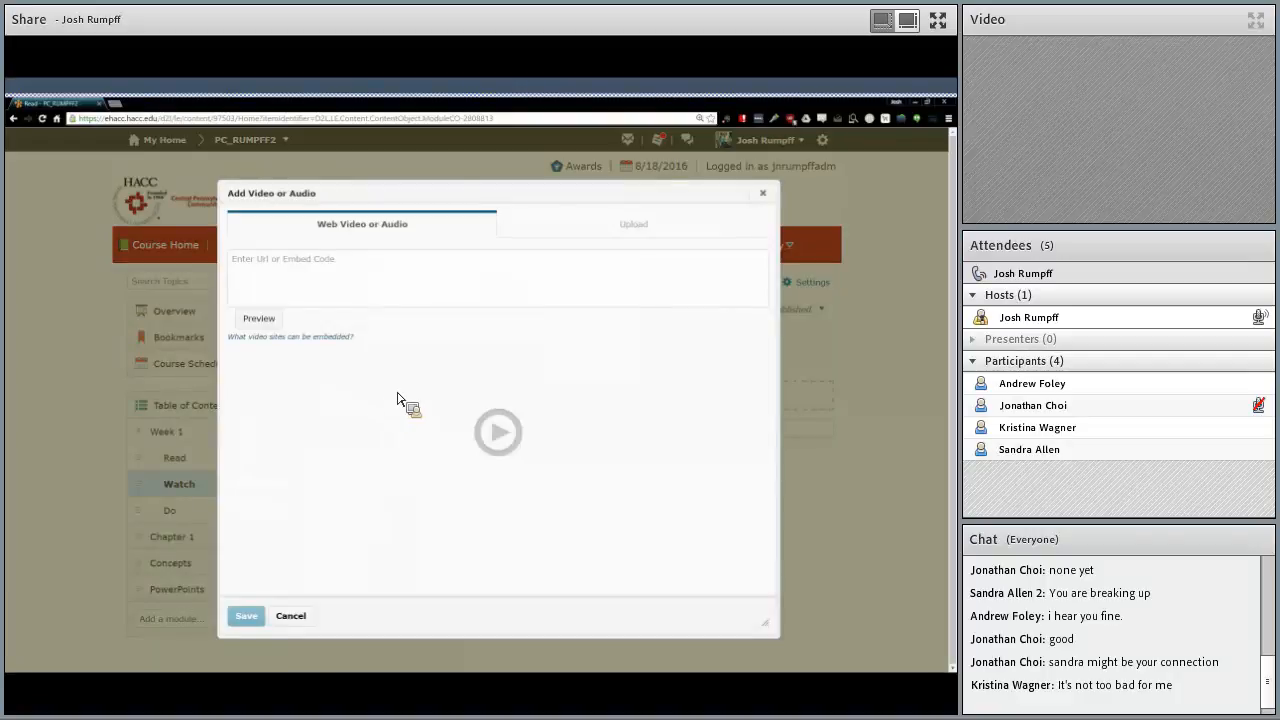
left_click(371, 287)
left_click(608, 222)
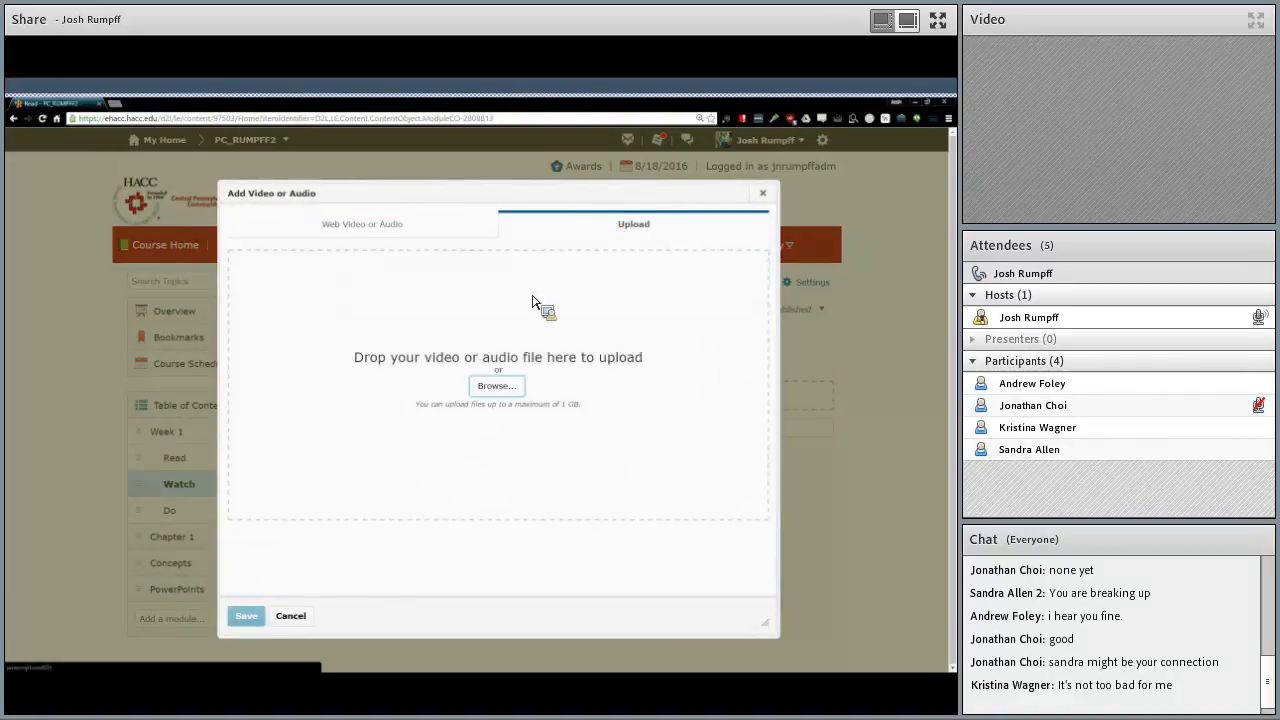
left_click(420, 224)
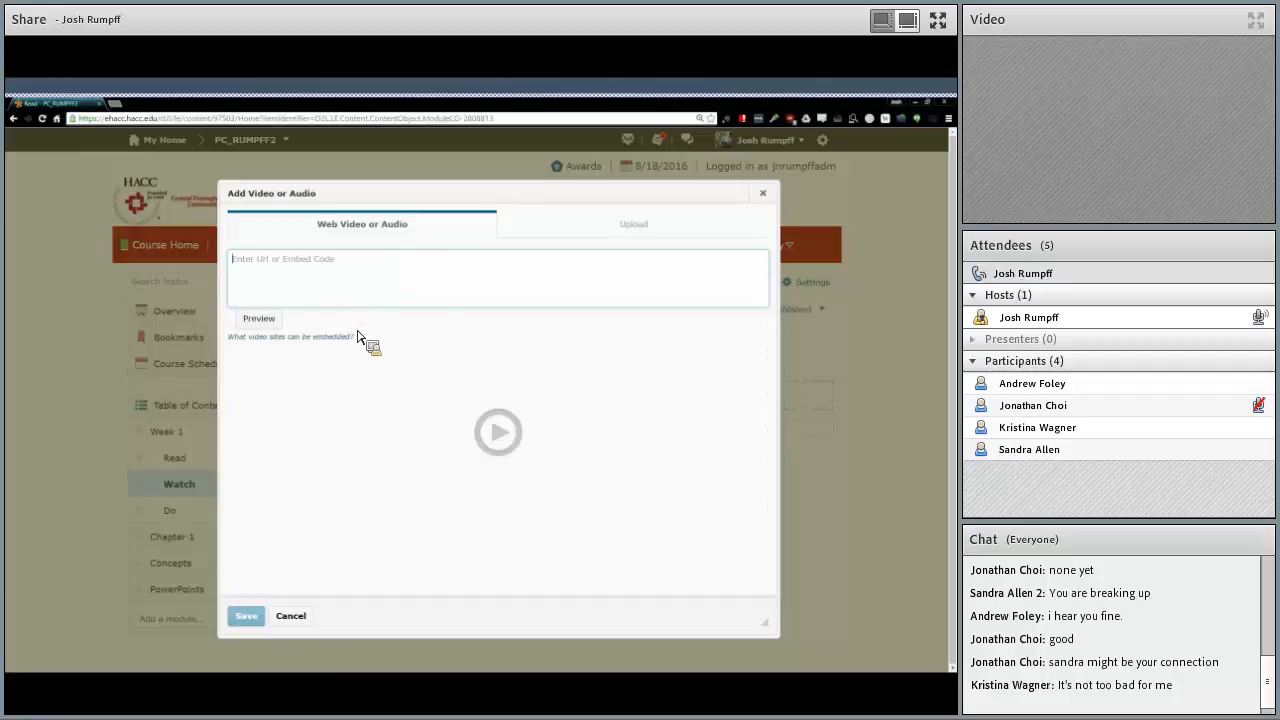
left_click(290, 615)
Open youtube.com in a new browser tab.
key("ctrl+t")
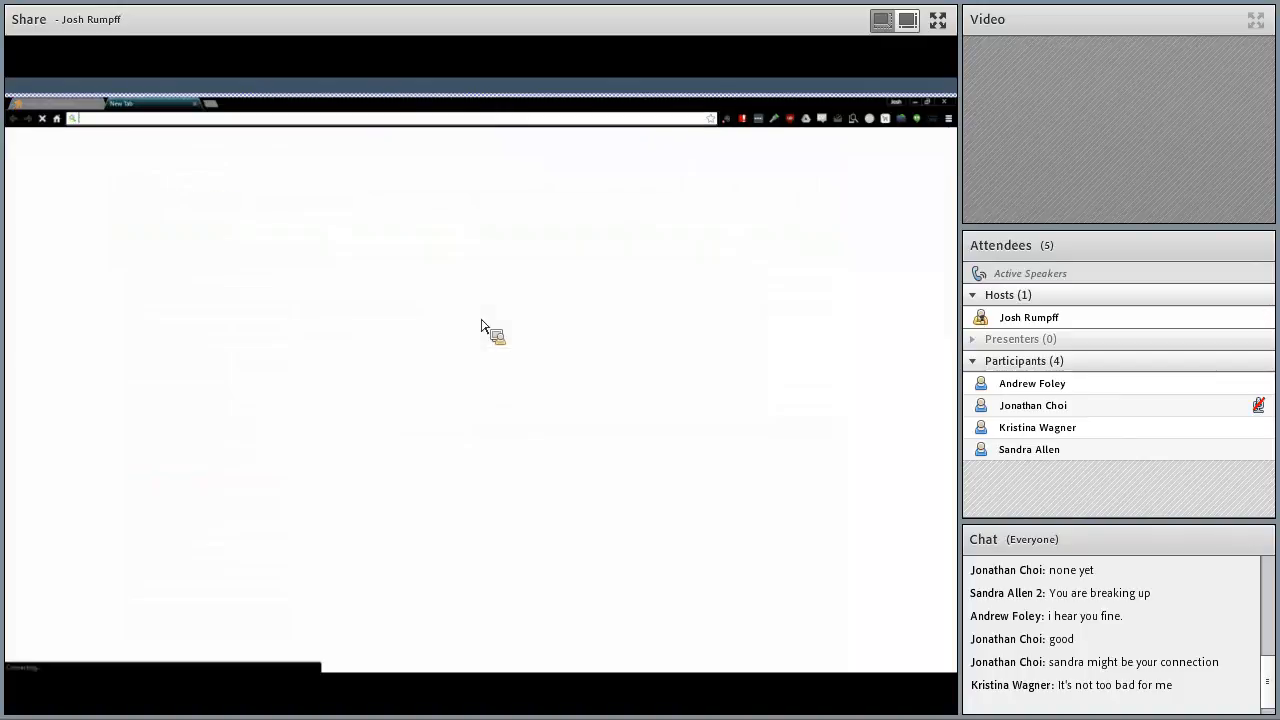
type("youtube.com")
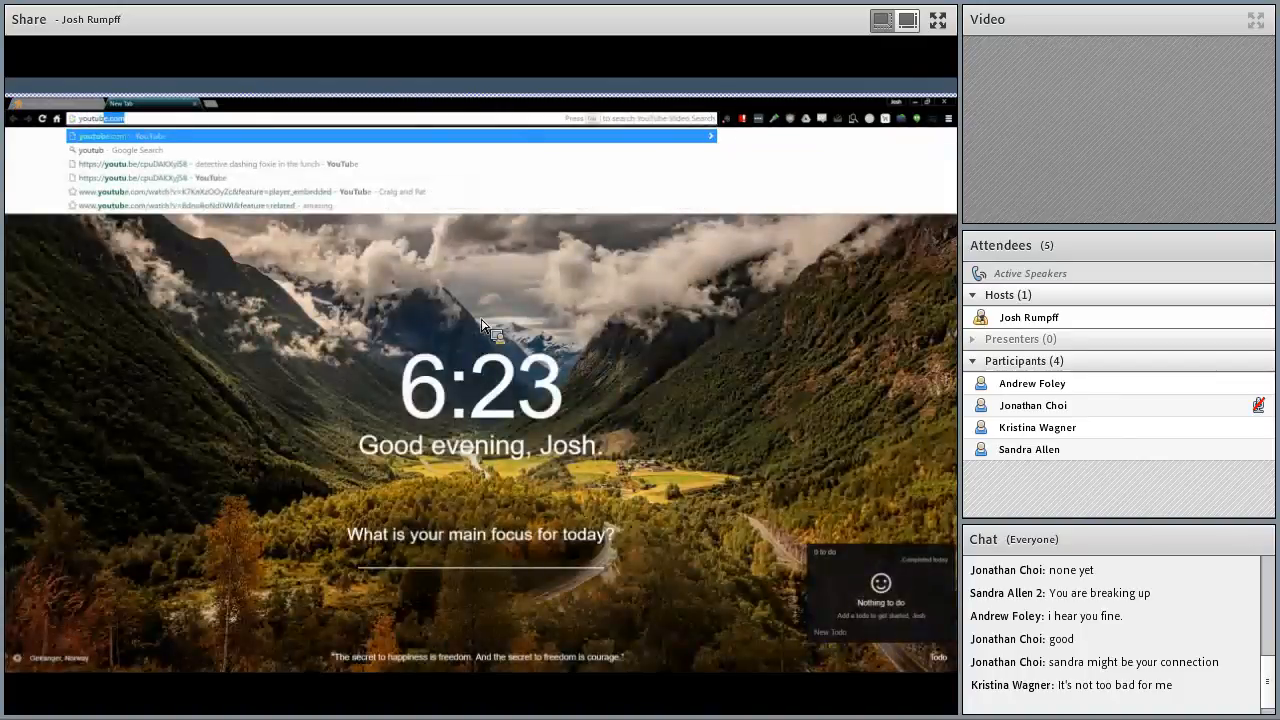
key("Return")
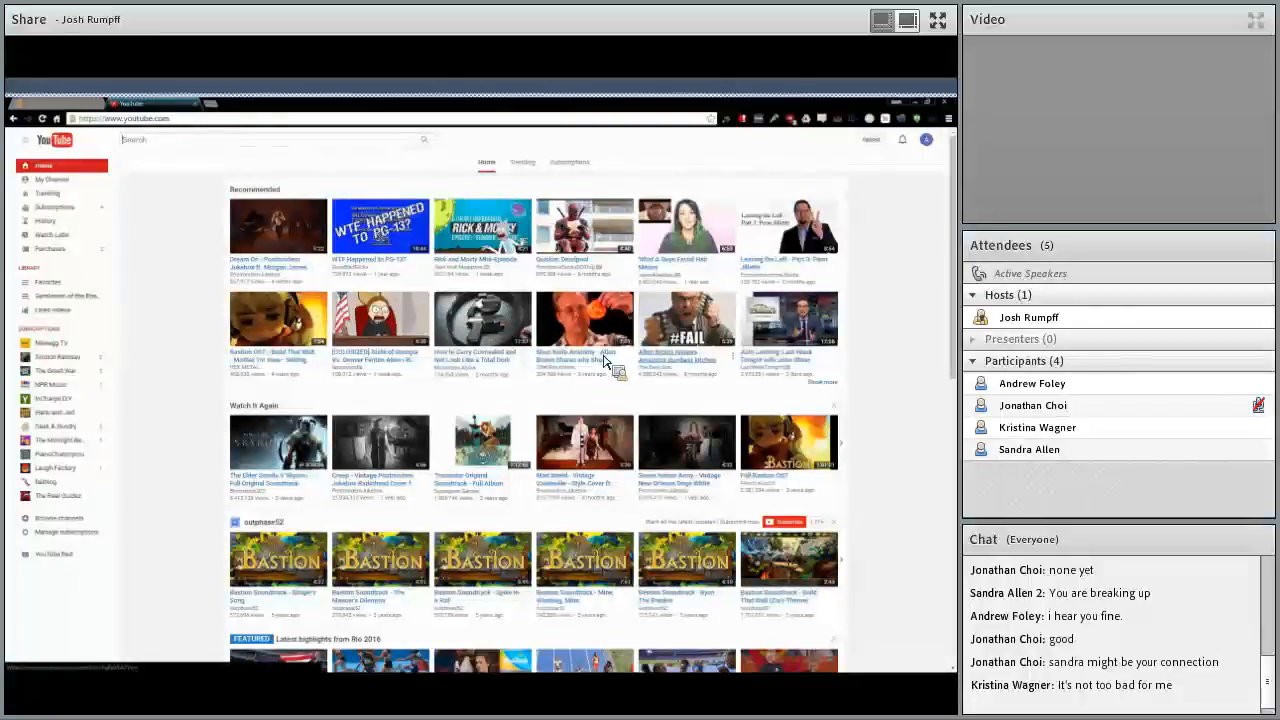
Open the recommended YouTube video "Alton Brown reviews Amazon's dumbest kitchen gadgets" and pause its playback.
left_click(686, 370)
left_click(72, 507)
scroll(200, 440, "down", 2)
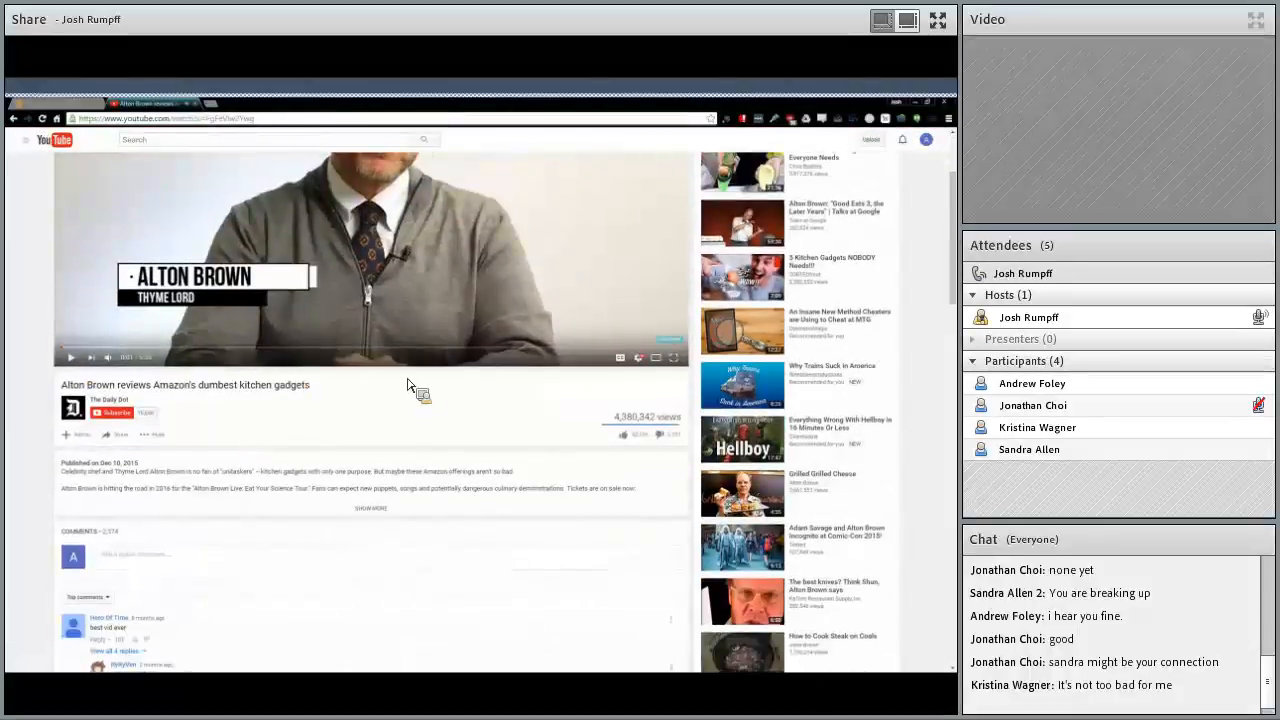
scroll(378, 363, "up", 2)
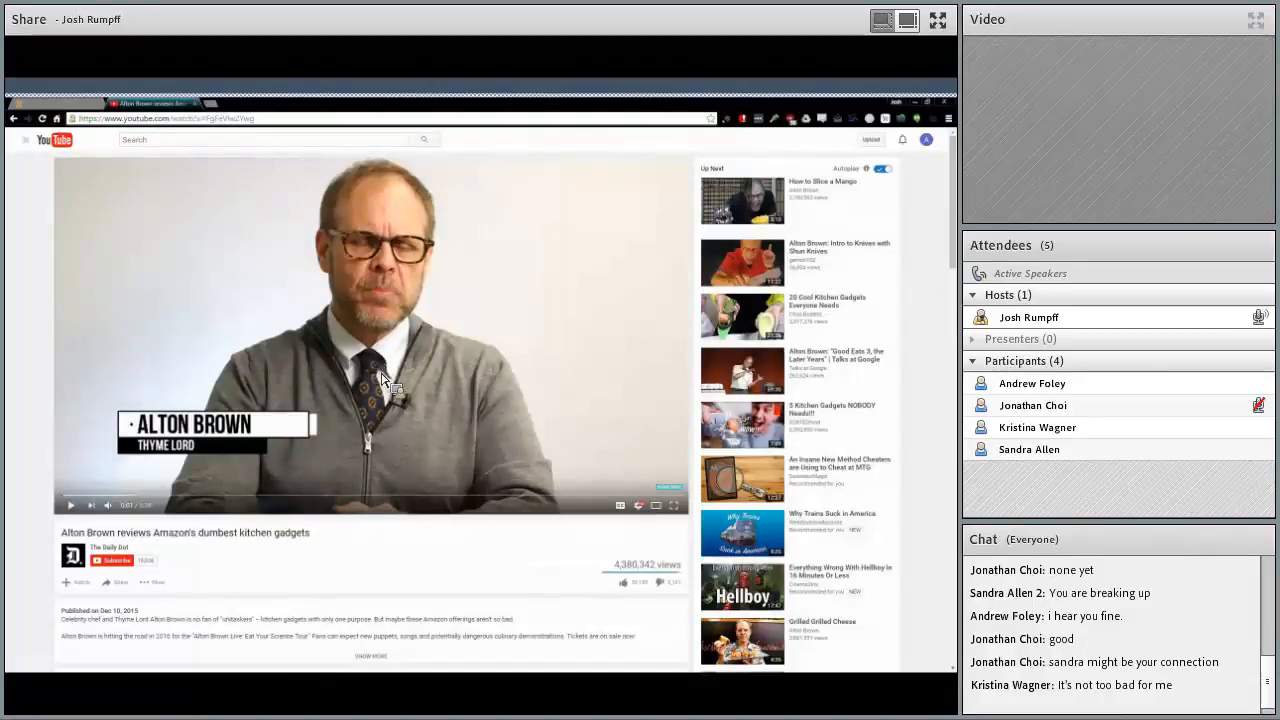
Show the video's sharing options and cut its iframe embed code to the clipboard.
scroll(378, 365, "down", 3)
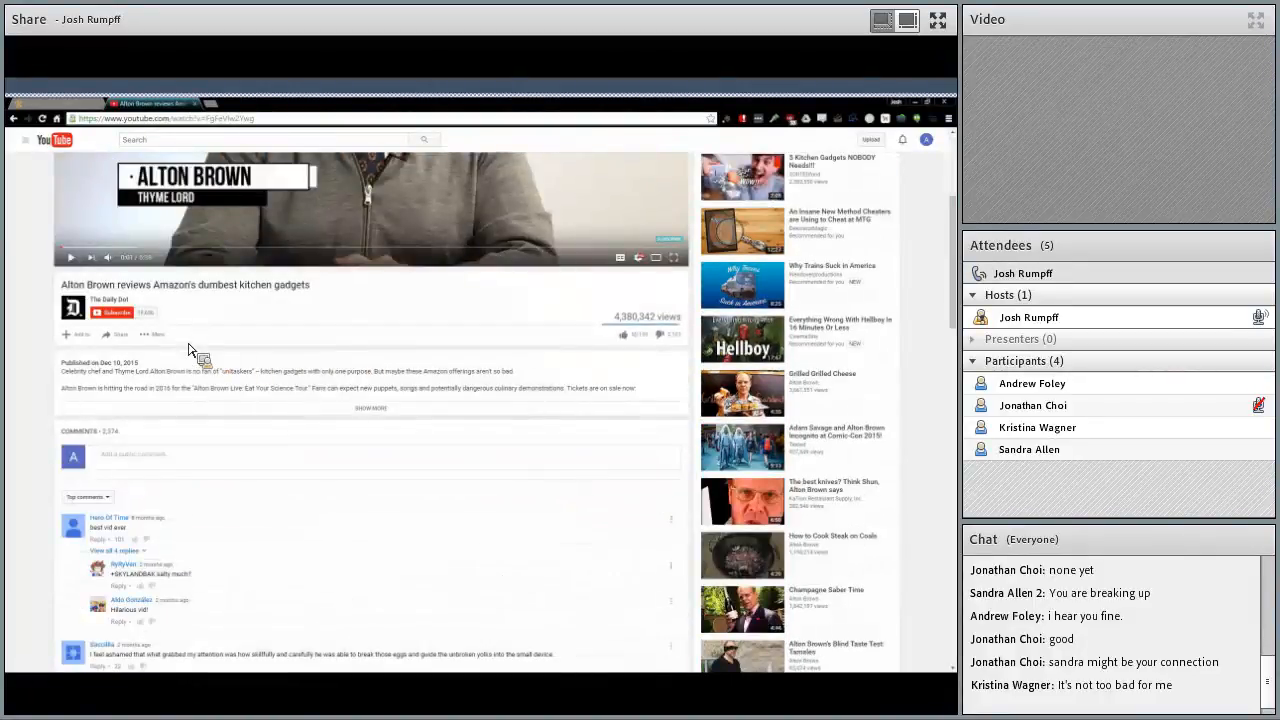
left_click(119, 335)
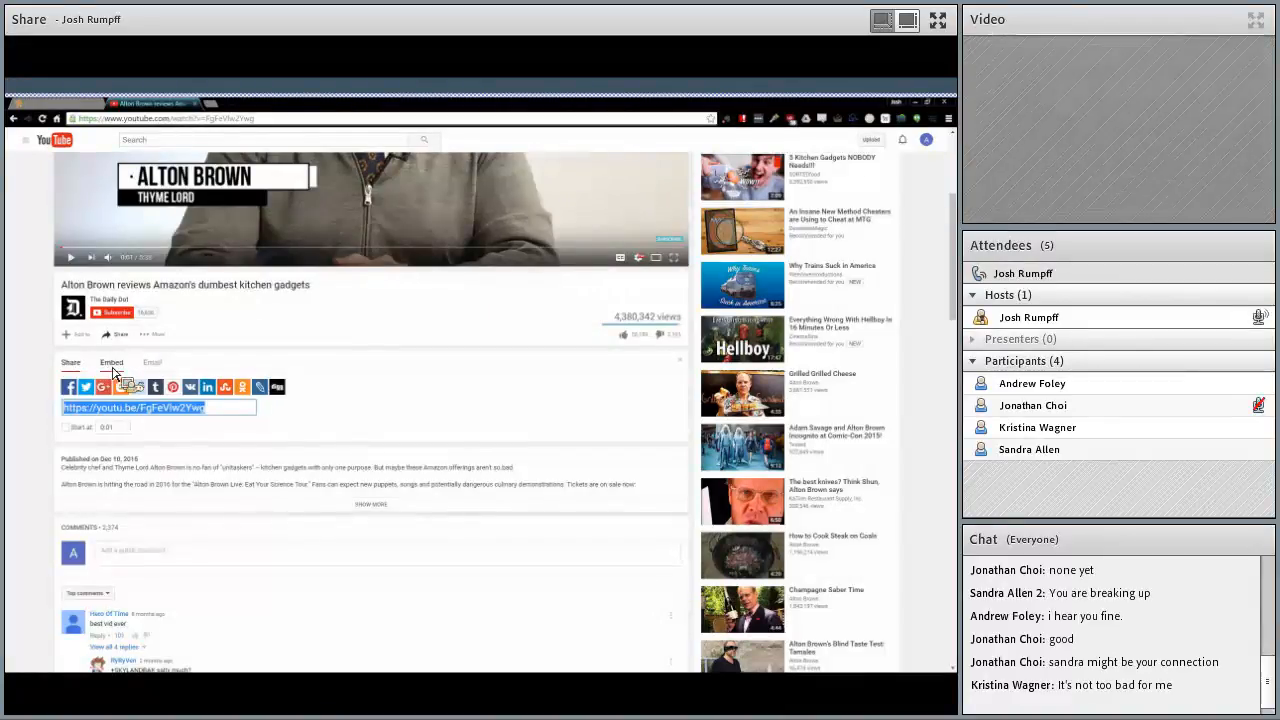
left_click(112, 366)
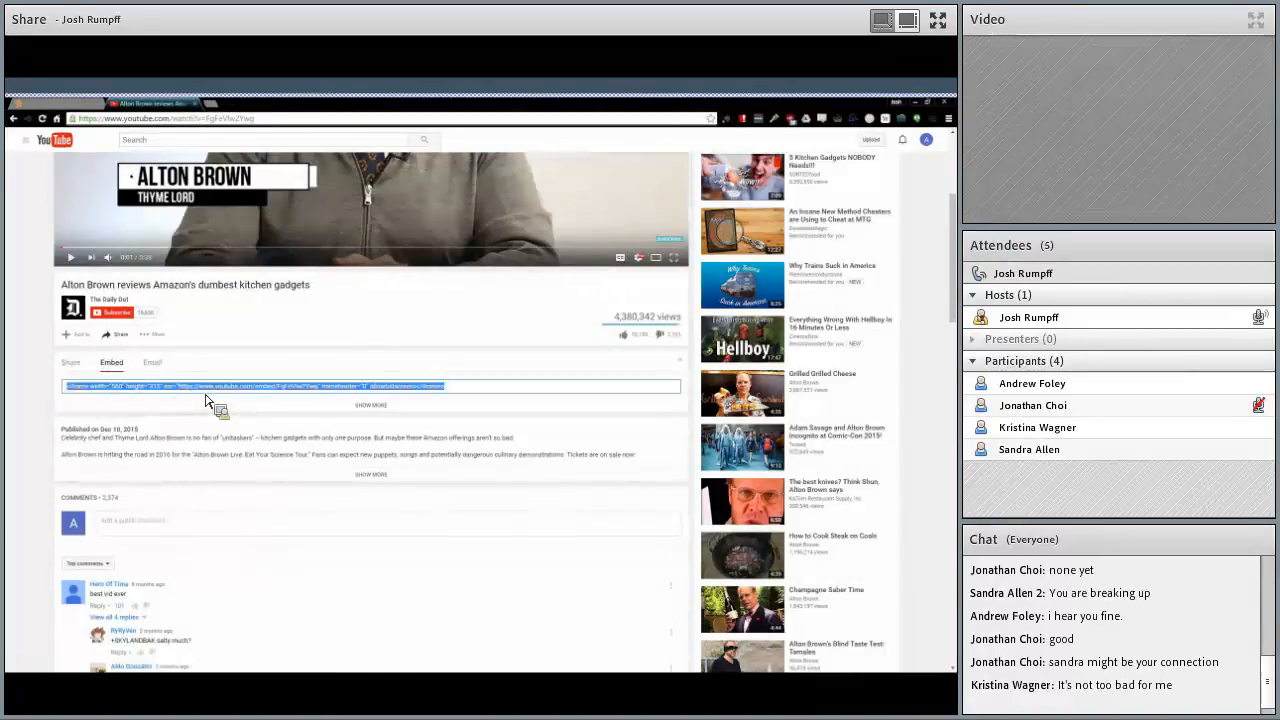
right_click(283, 392)
left_click(323, 403)
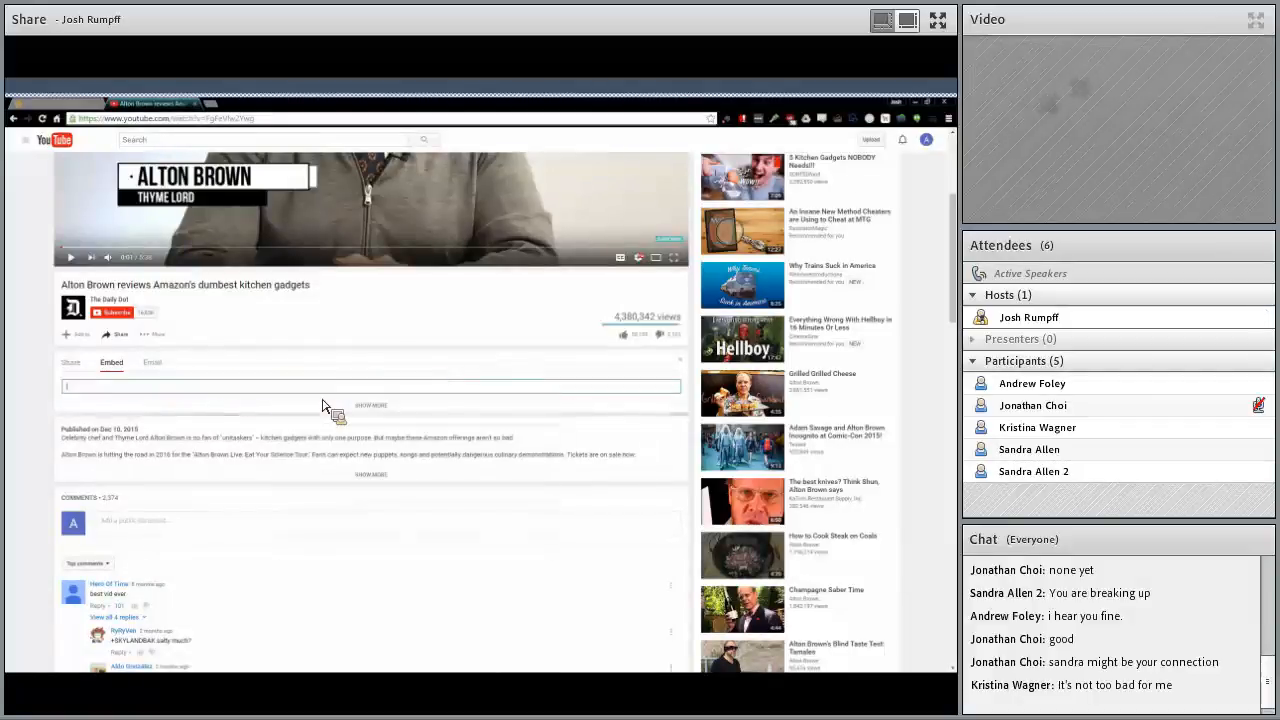
Switch back to the course tab, start a new web video topic in the Watch sub-module, and paste the YouTube embed code.
left_click(45, 104)
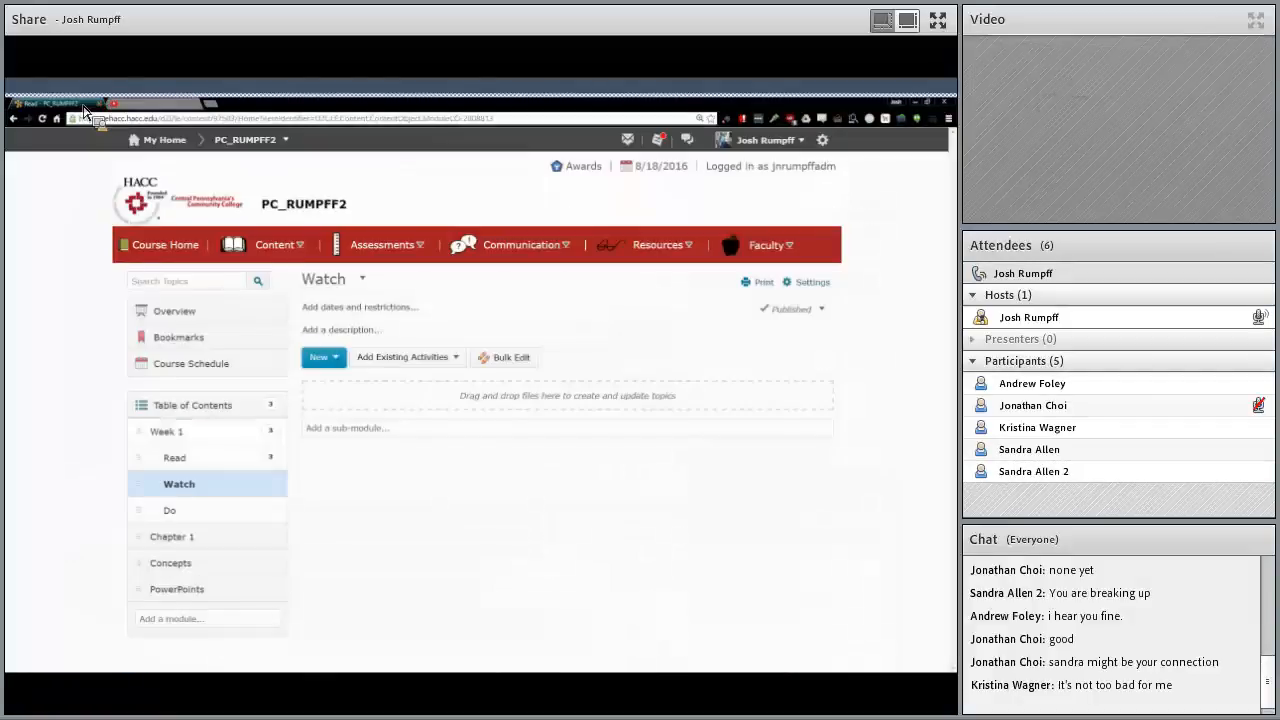
left_click(330, 357)
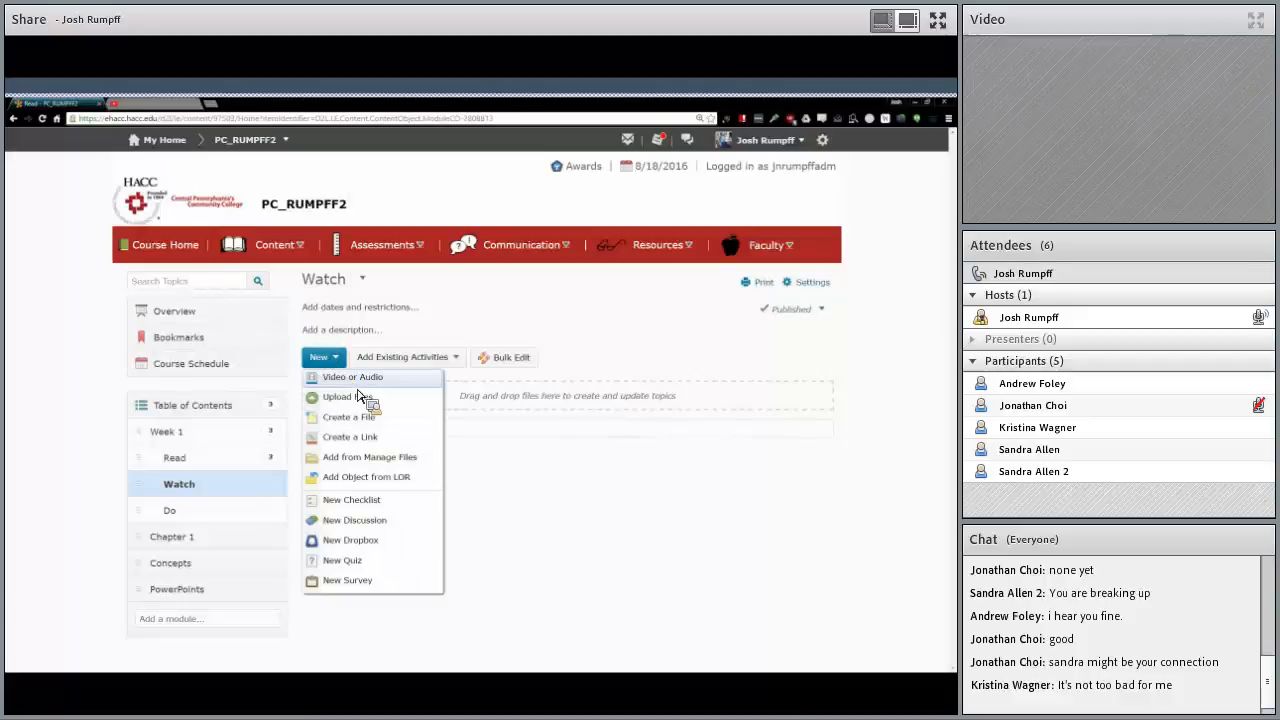
left_click(362, 398)
left_click(318, 263)
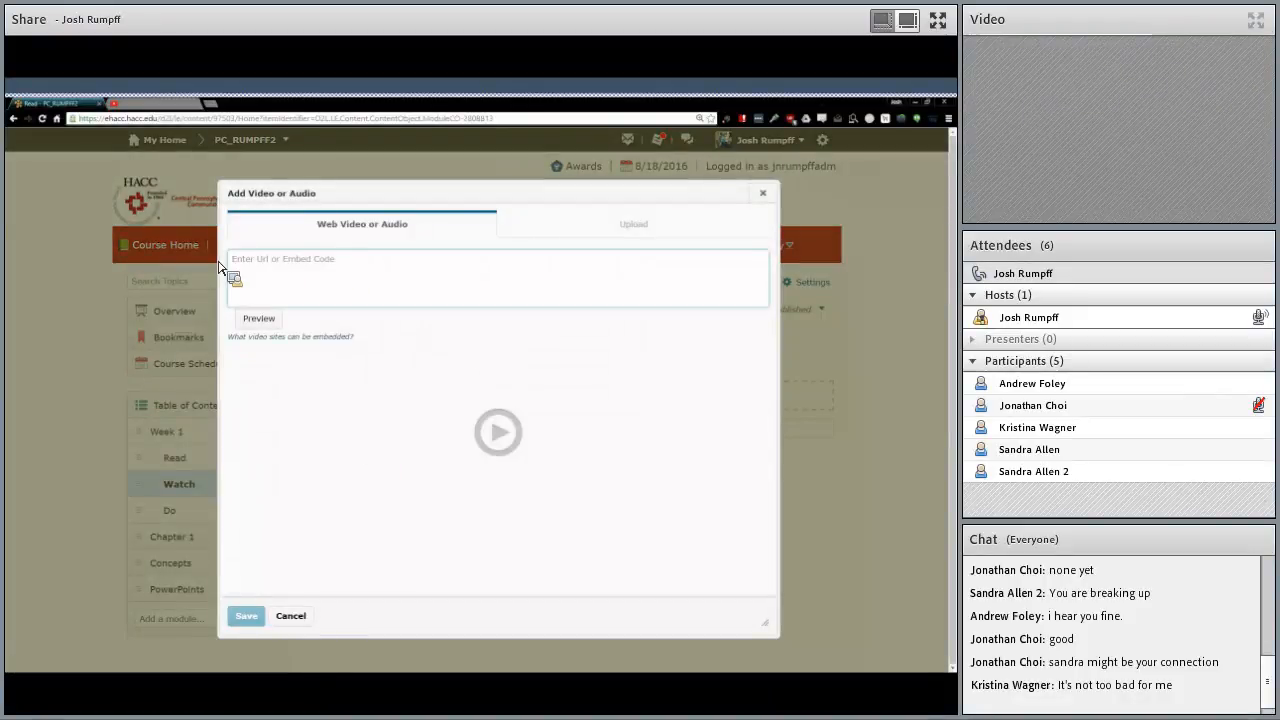
right_click(411, 279)
left_click(470, 326)
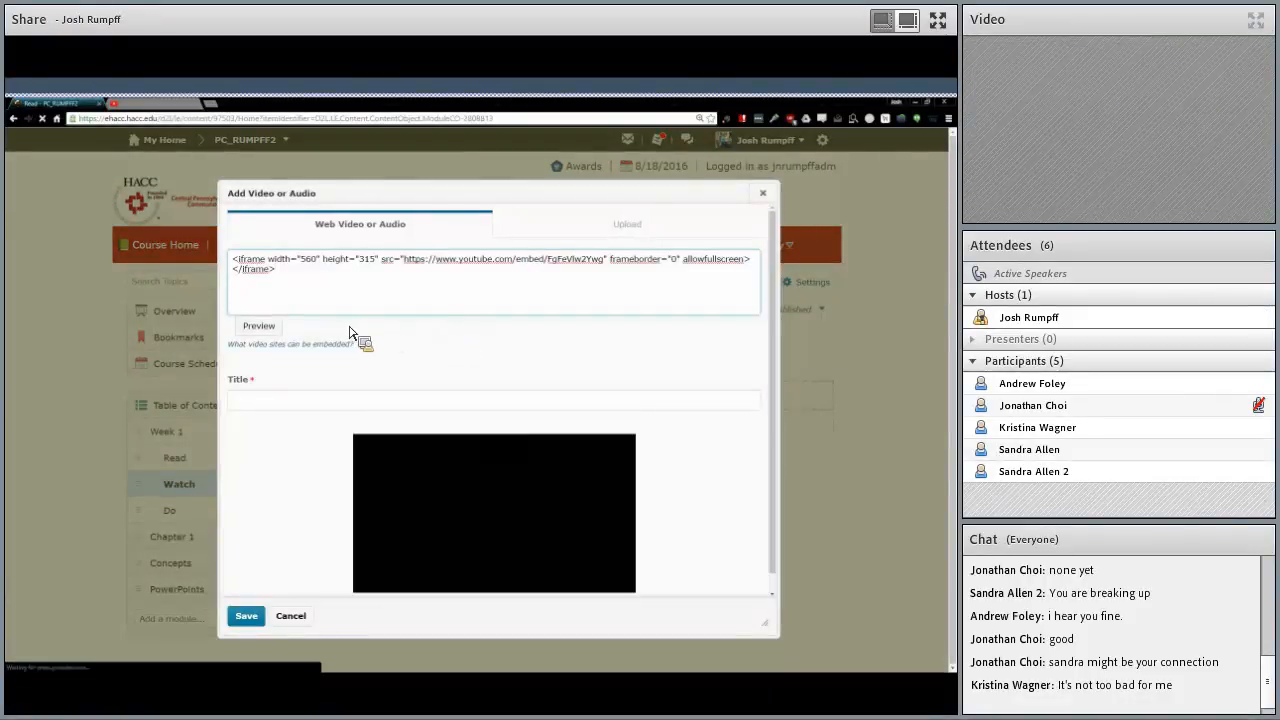
Title the video topic "Alton Brown Reviews Dumb Amazon purchases" and save it.
scroll(415, 328, "down", 1)
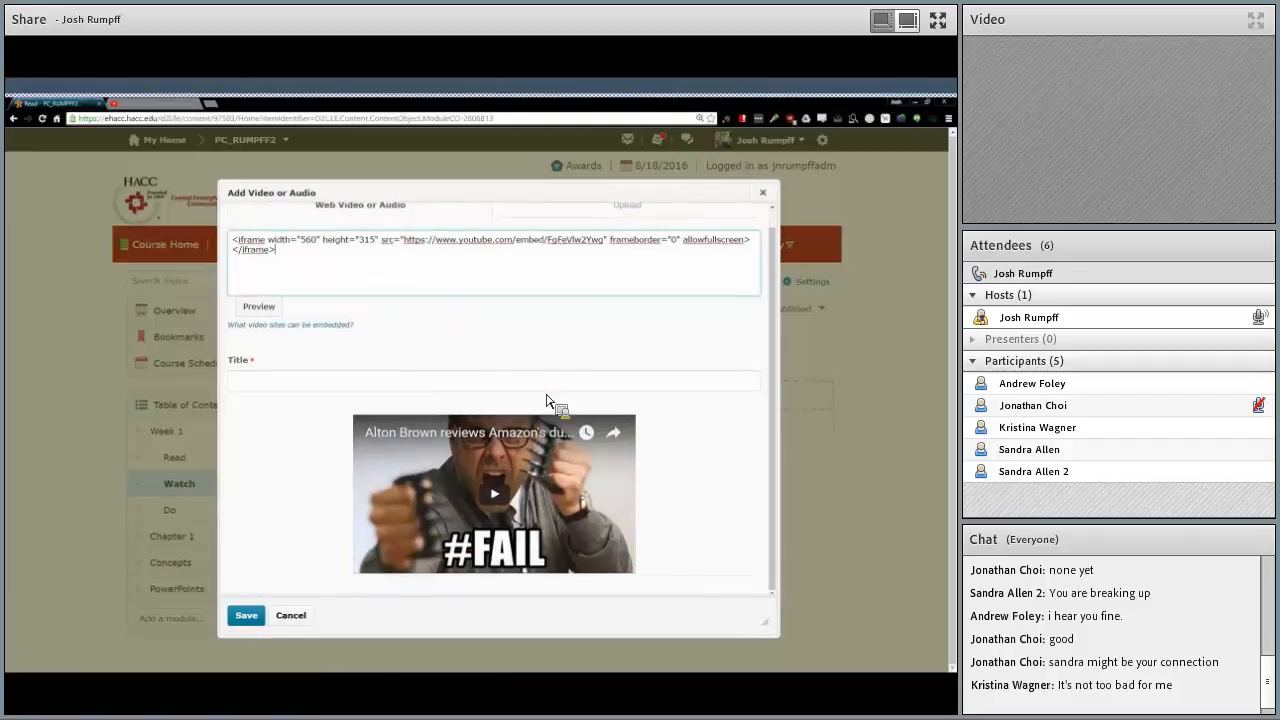
left_click(603, 388)
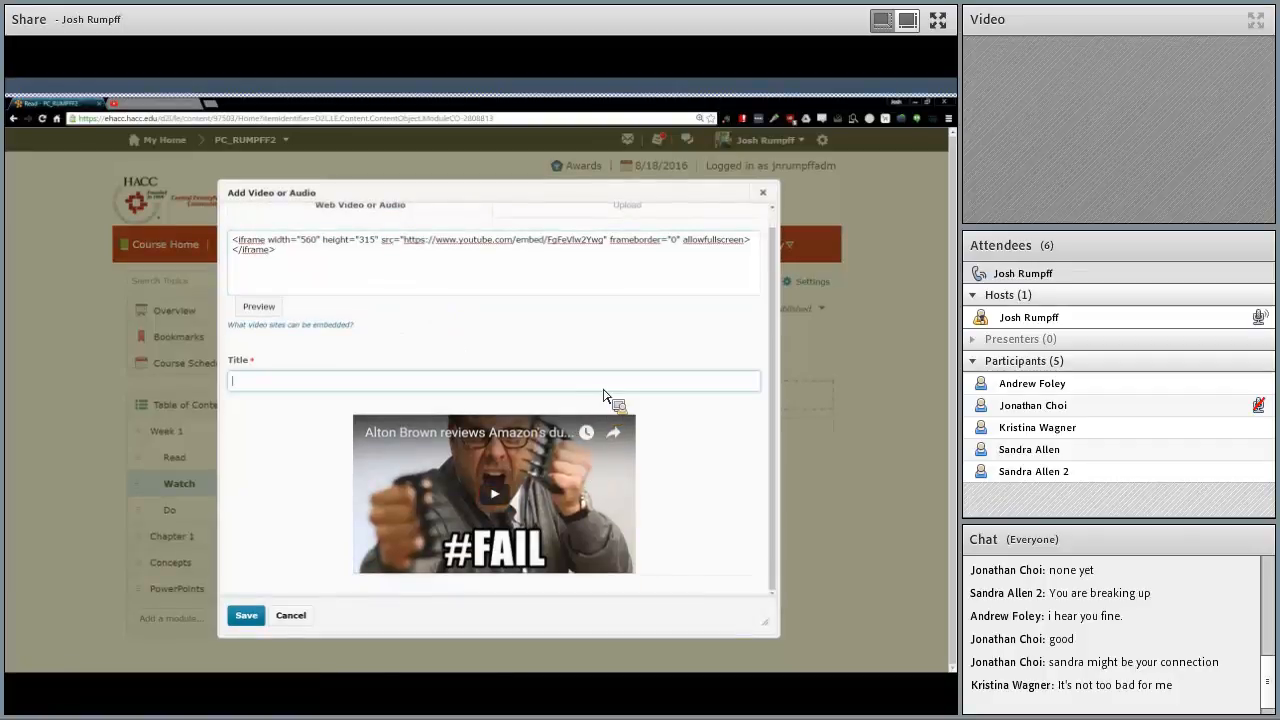
type("Alton Brown Reviews Dumb Amazon purchases")
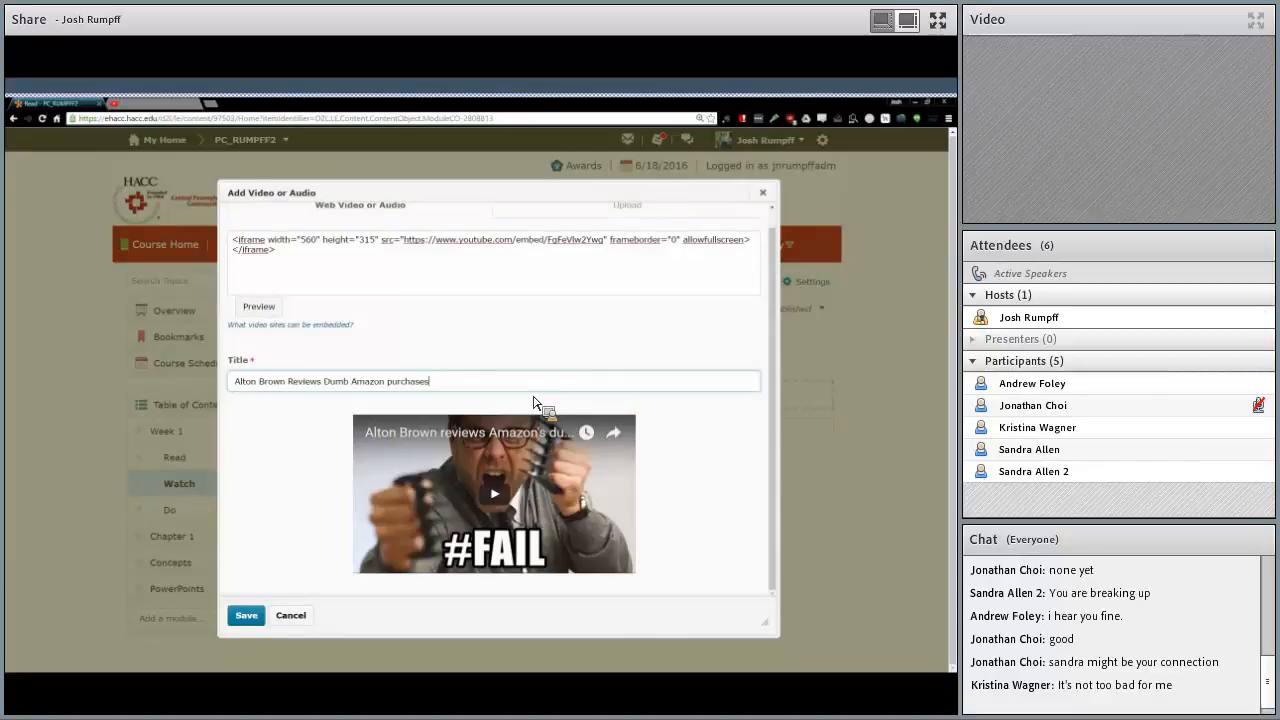
scroll(486, 371, "up", 1)
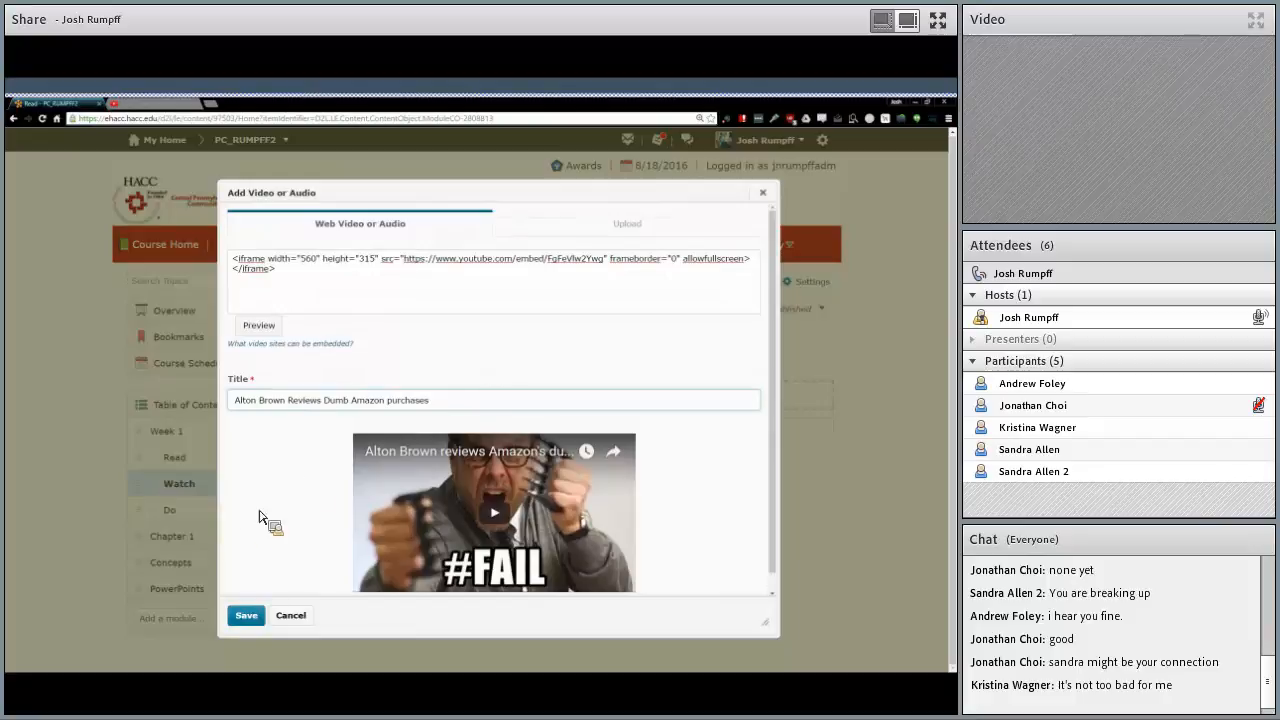
left_click(250, 615)
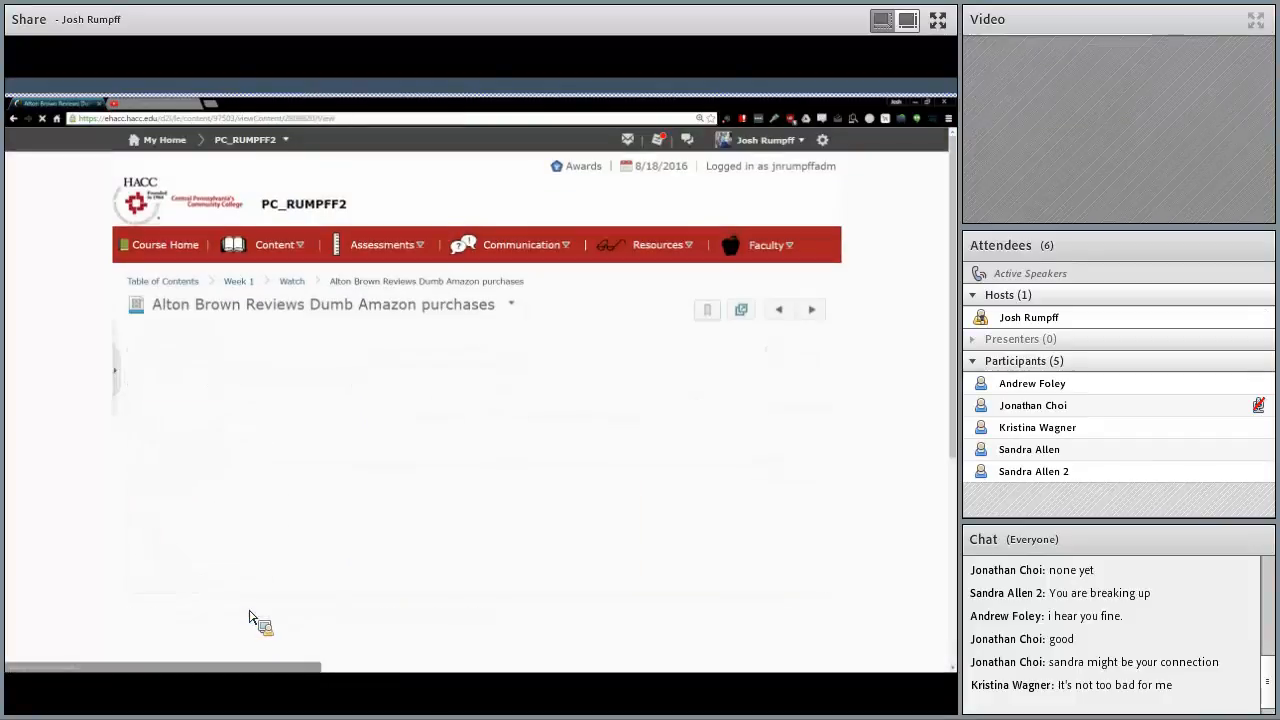
Test the embedded video on the topic page by playing it briefly and pausing it.
scroll(325, 535, "down", 2)
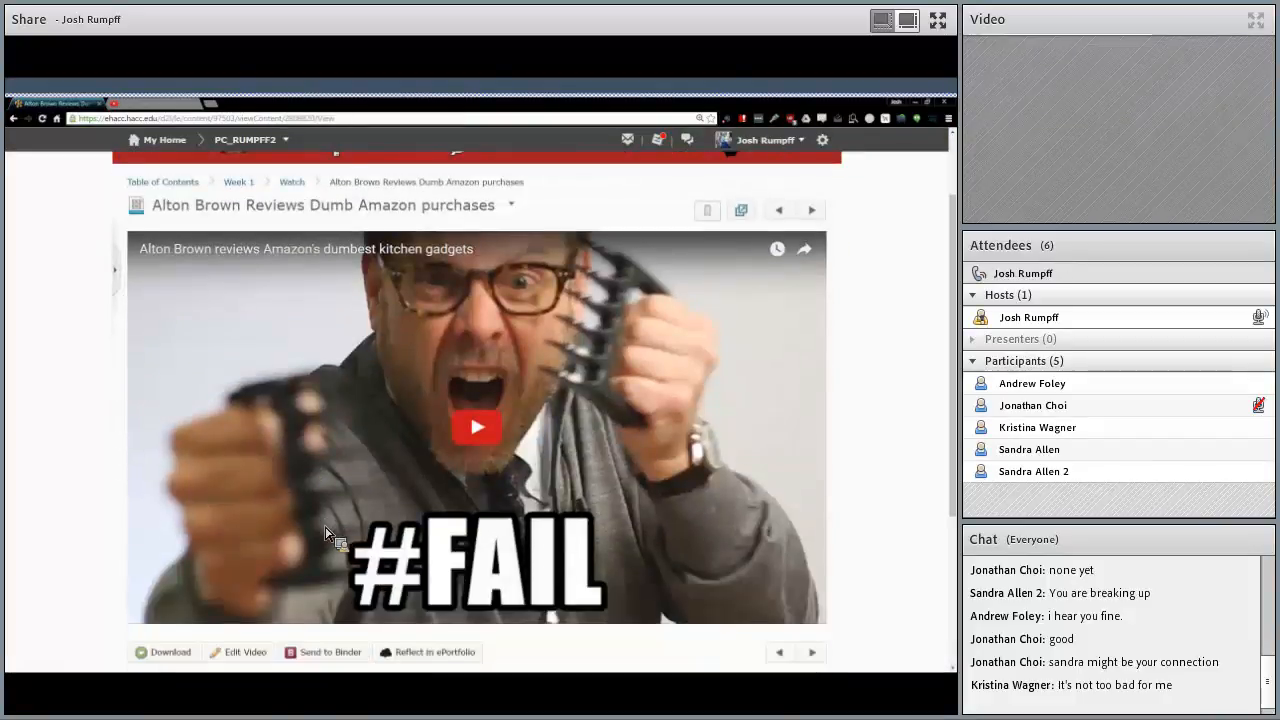
scroll(327, 536, "down", 2)
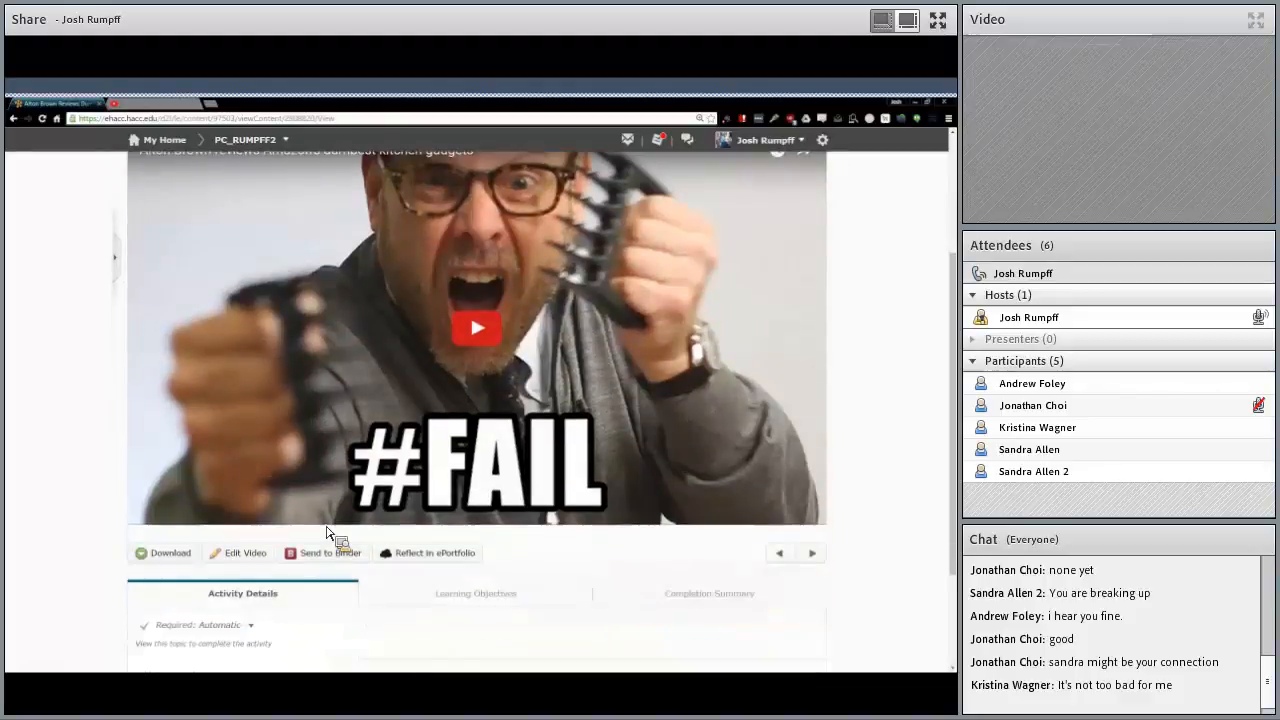
scroll(479, 390, "up", 1)
left_click(484, 400)
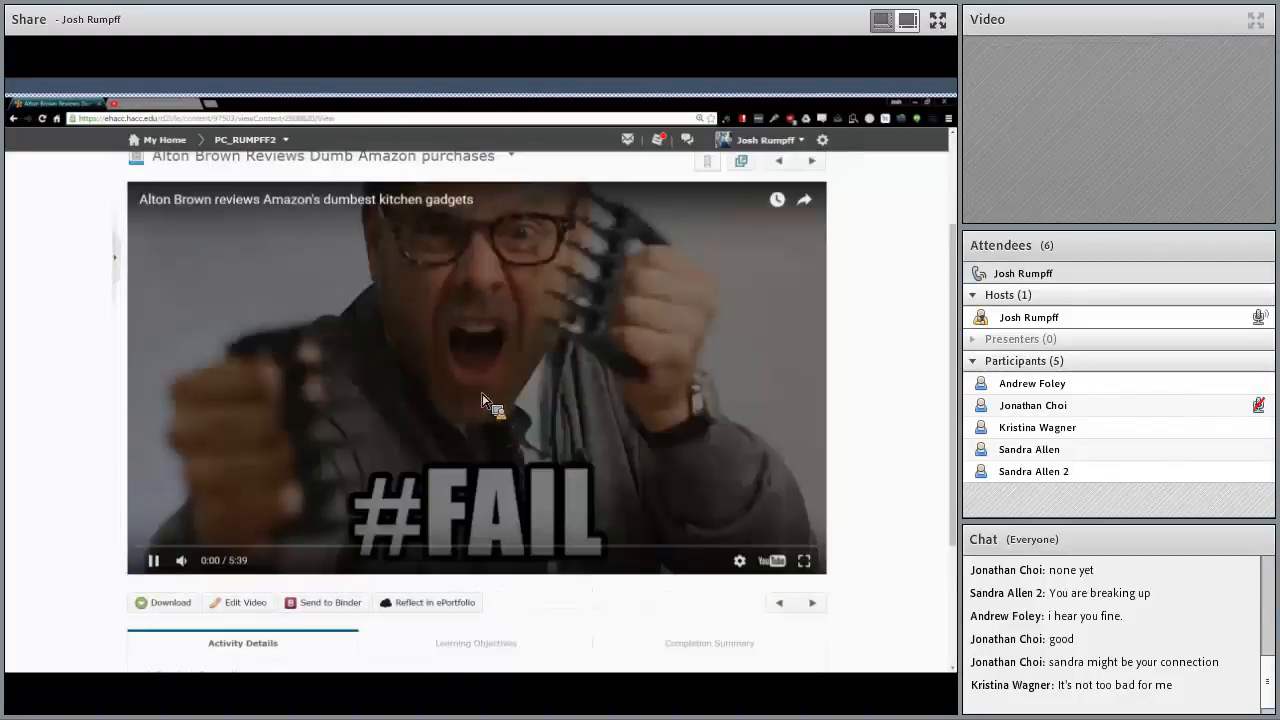
left_click(153, 560)
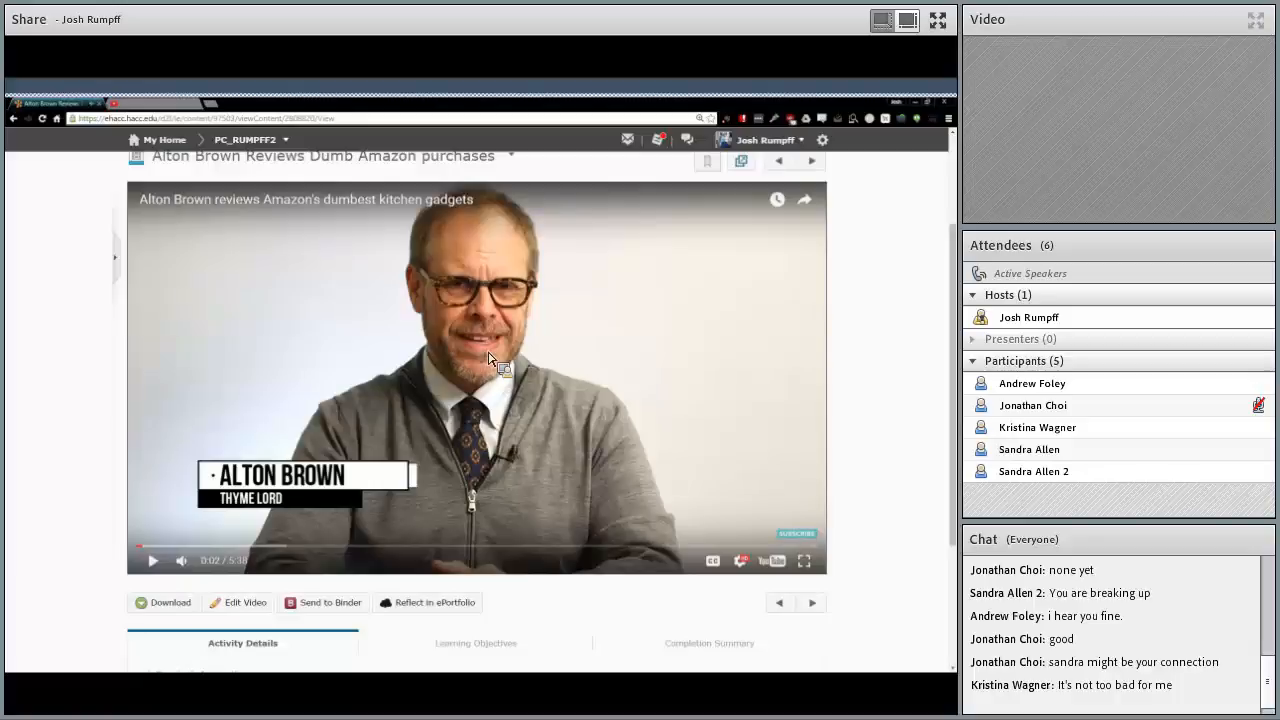
Examine the video topic's activity details and the actions available for the topic.
scroll(488, 359, "down", 1)
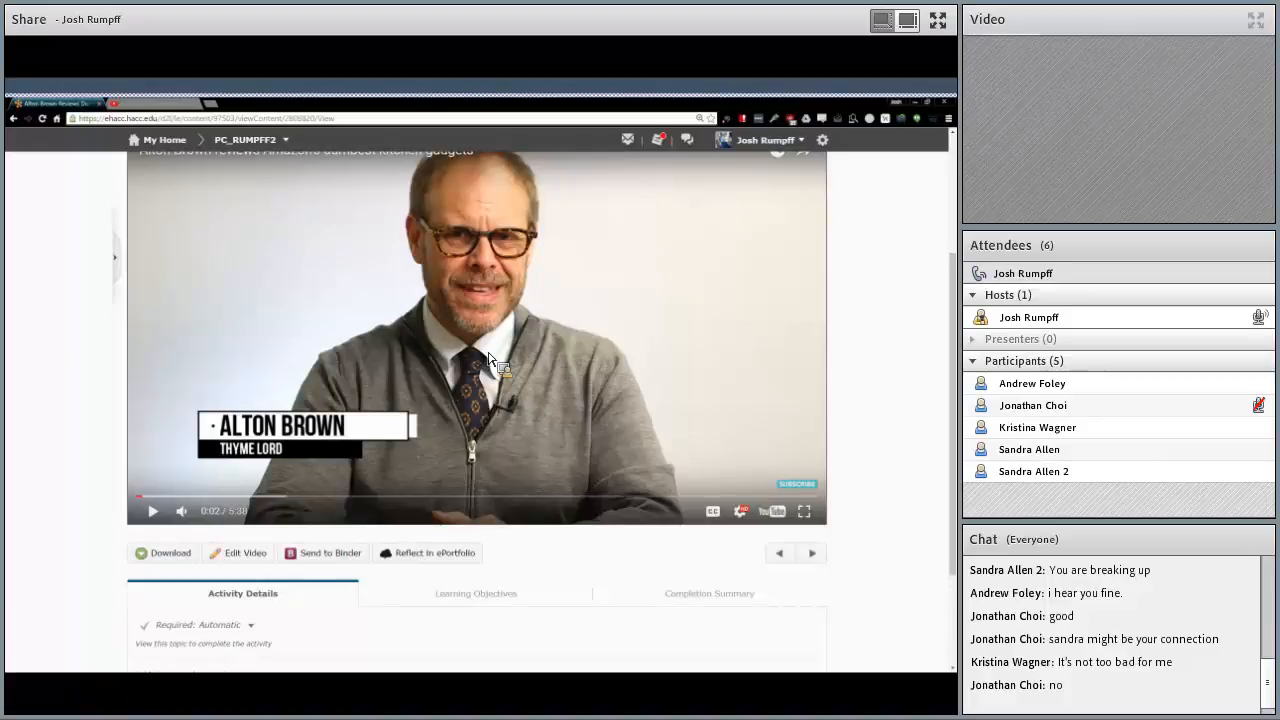
scroll(489, 358, "down", 3)
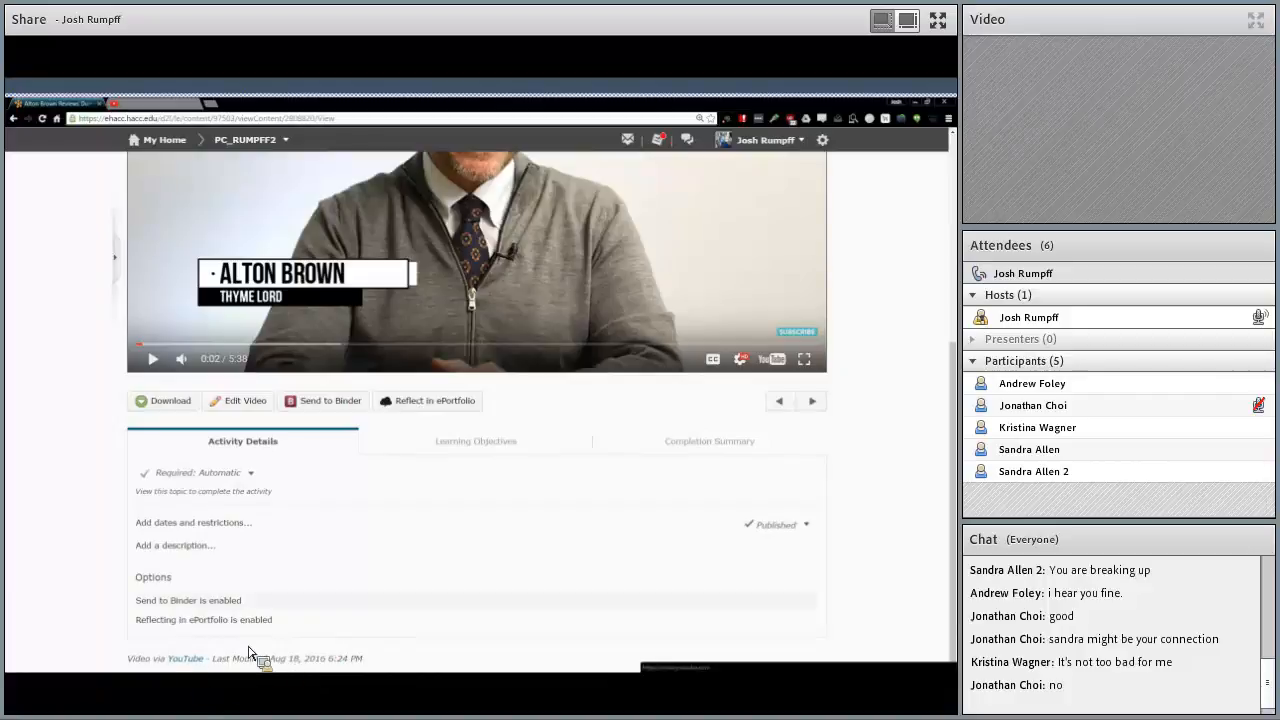
scroll(250, 655, "up", 5)
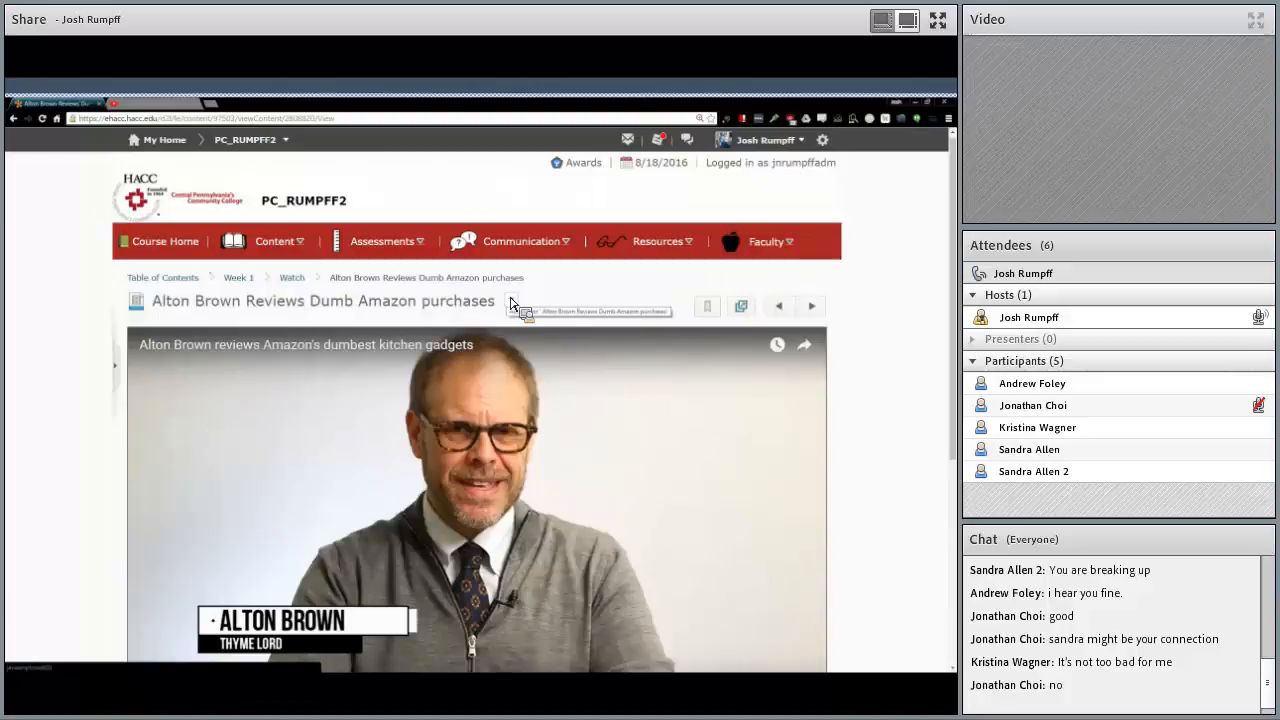
left_click(512, 304)
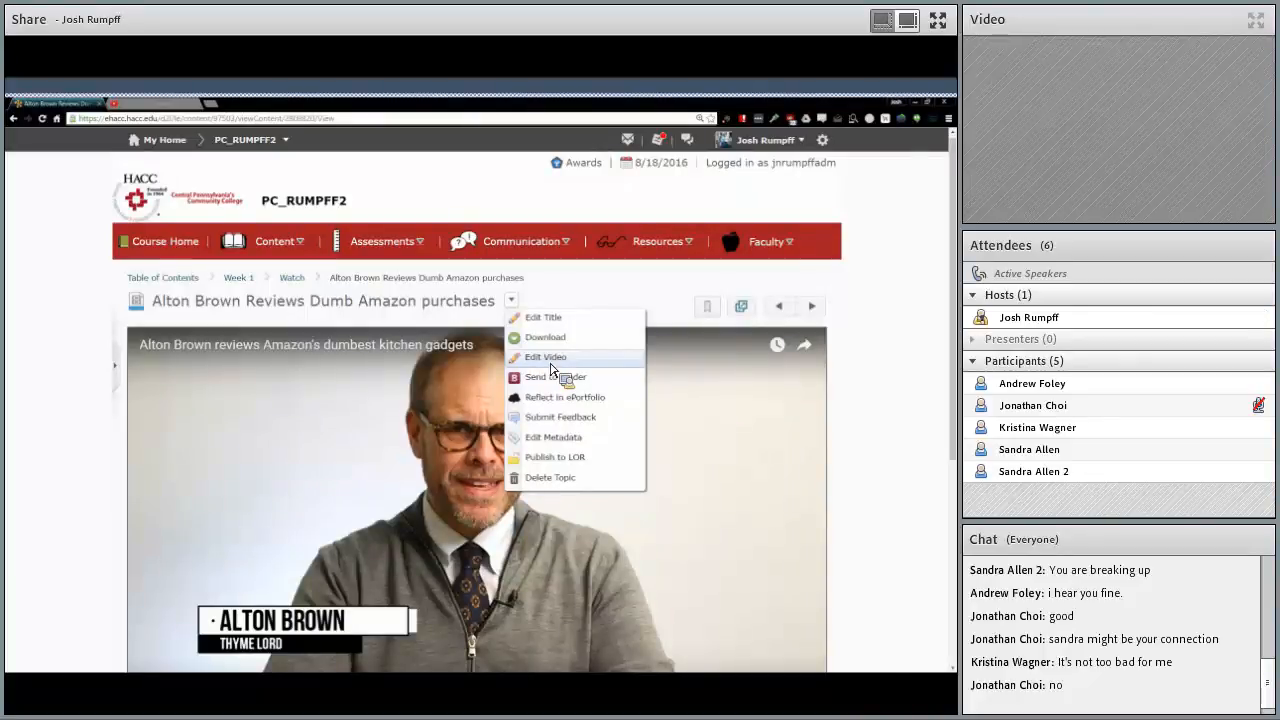
left_click(298, 305)
Return to the Watch sub-module and create a file with the text "Instructions!" above "Watch this video here:", separated by a blank line.
left_click(291, 277)
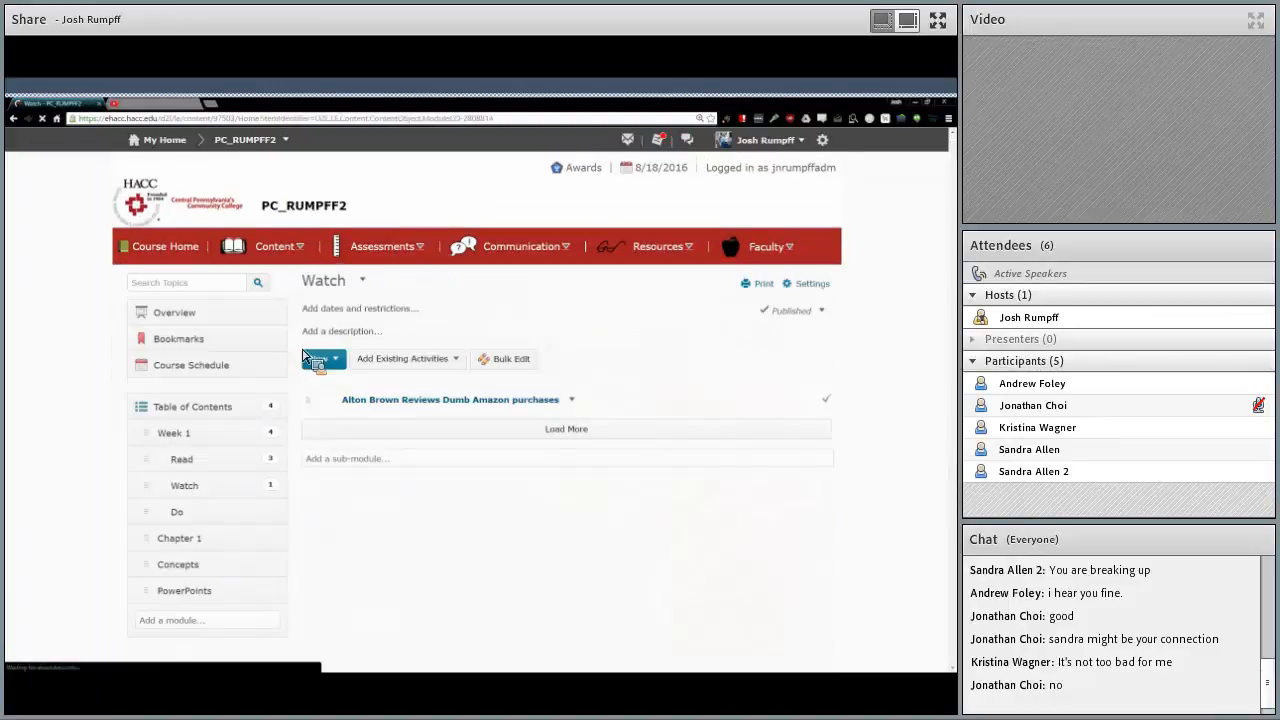
left_click(312, 358)
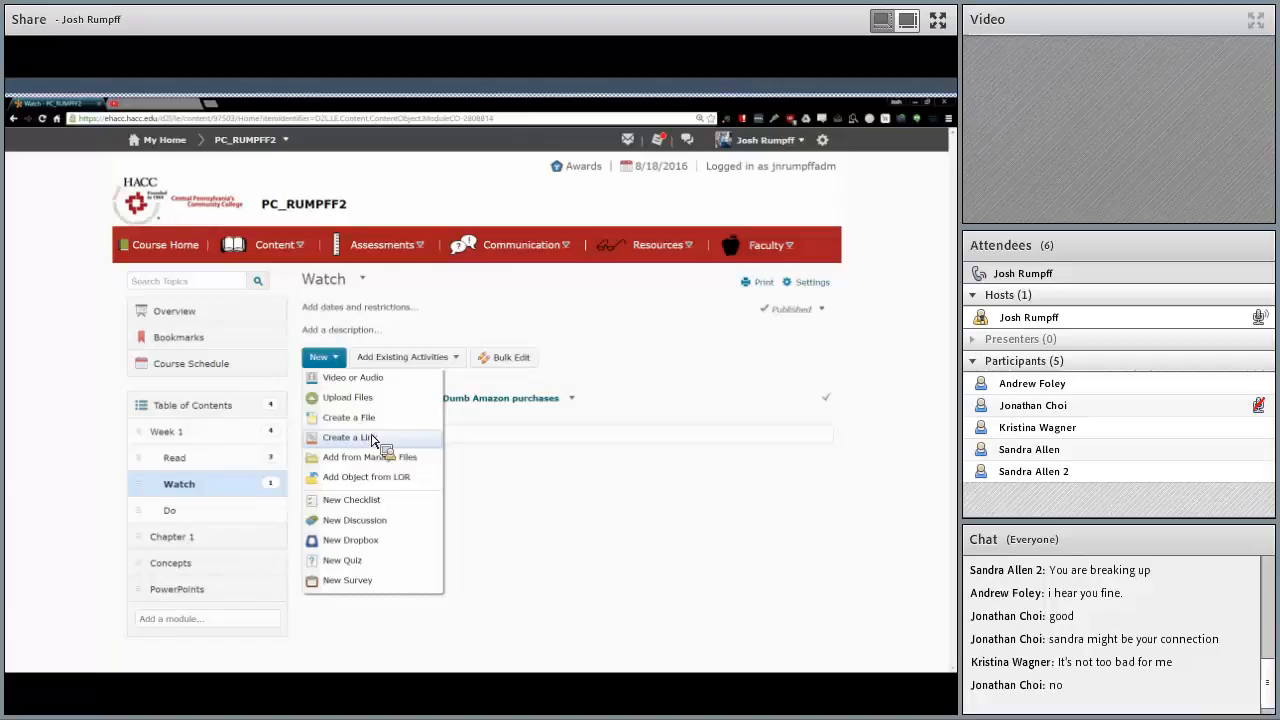
left_click(362, 418)
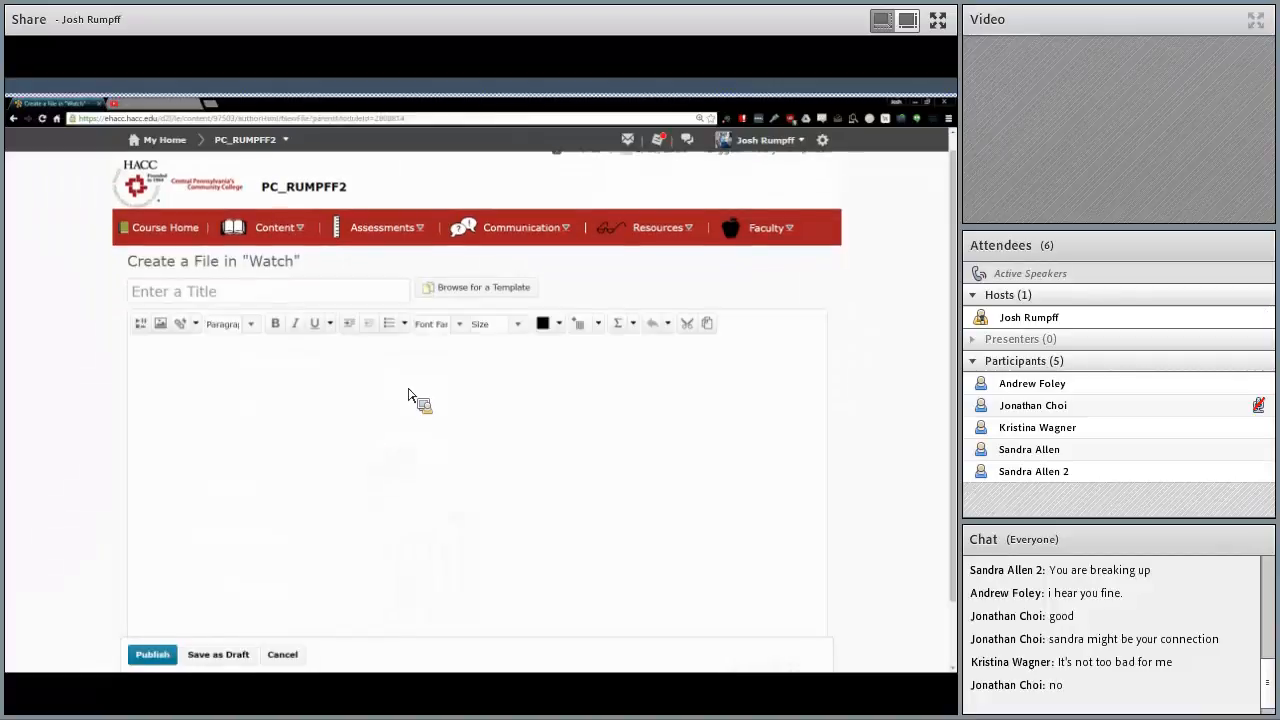
type("Watch ")
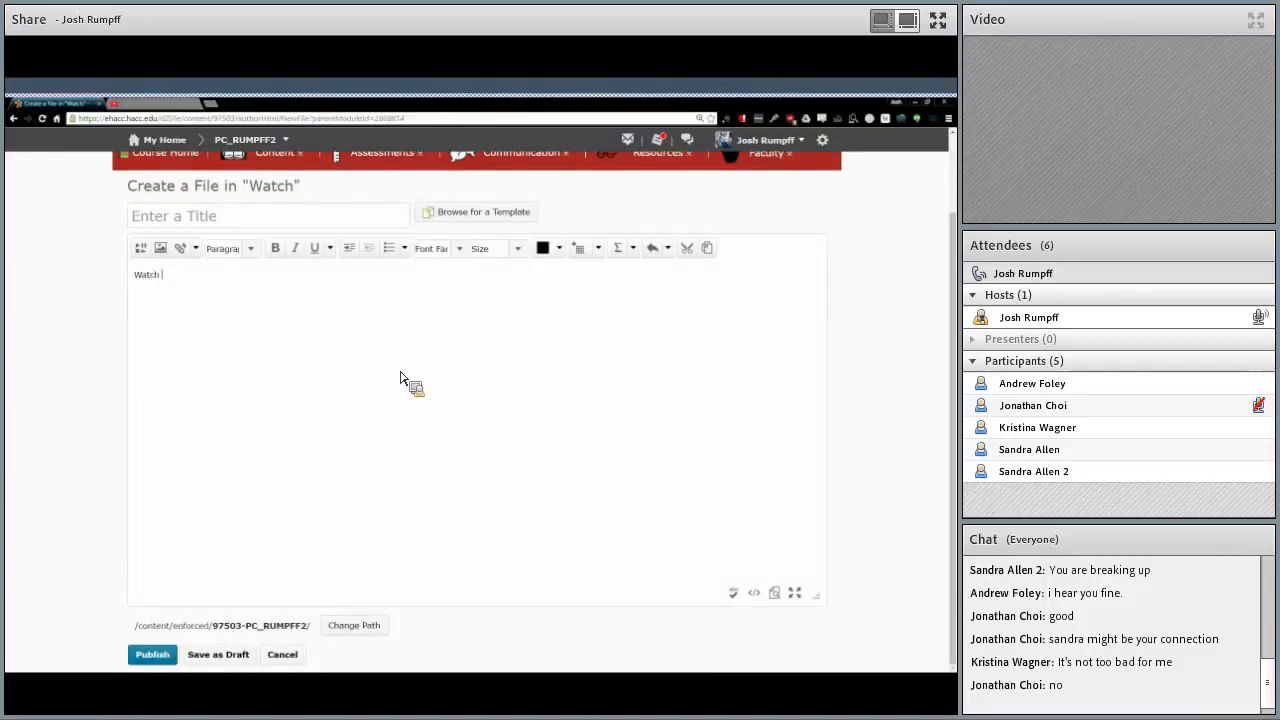
type("this video here:")
key("Return")
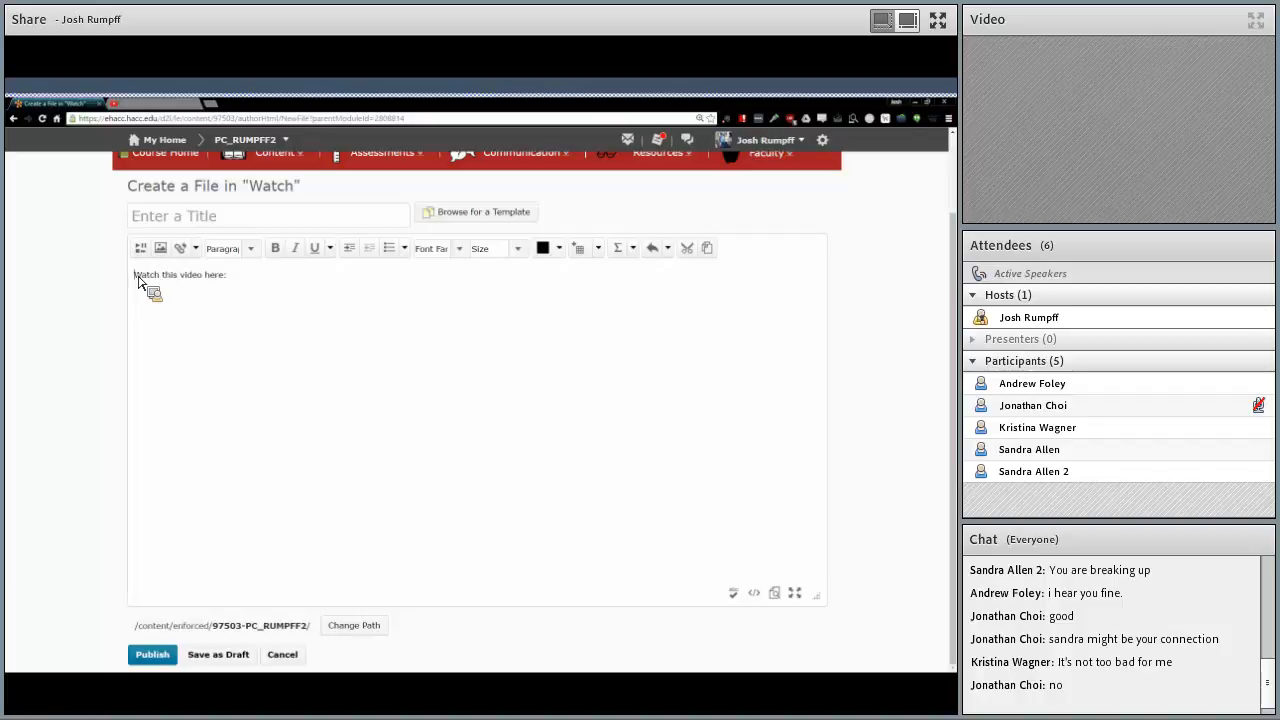
key("Return")
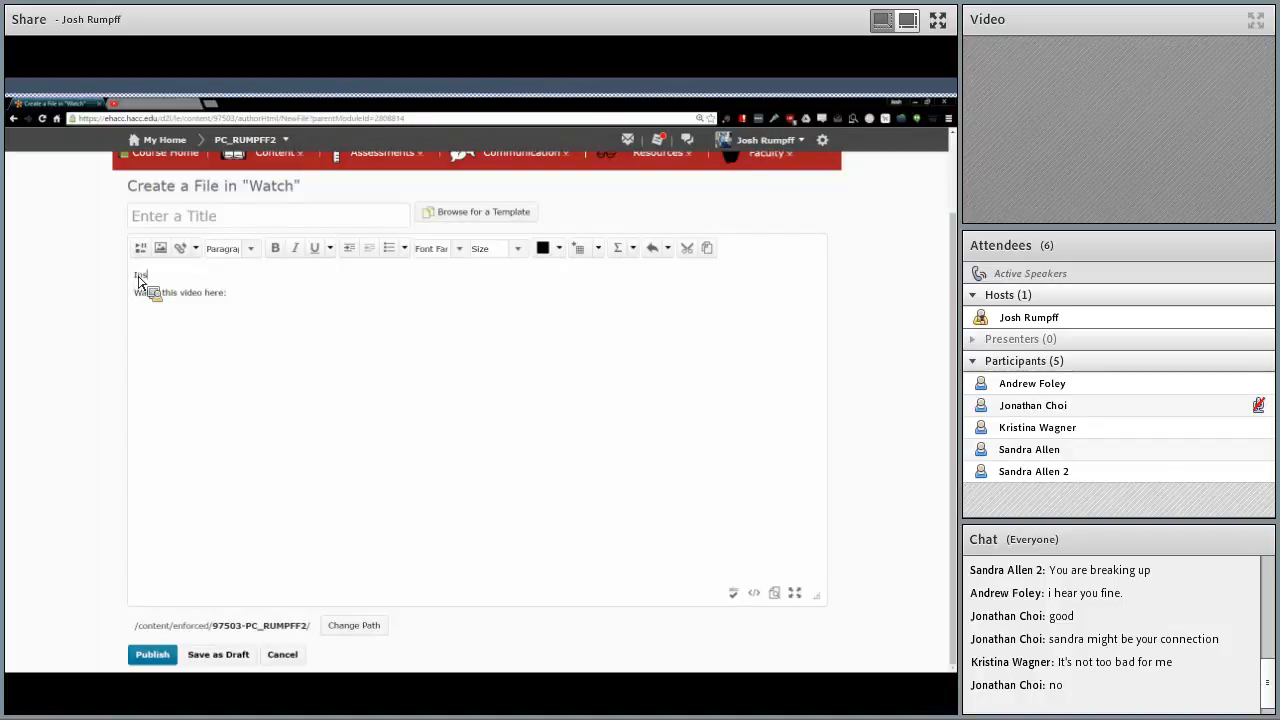
type("Instructions!")
key("Return")
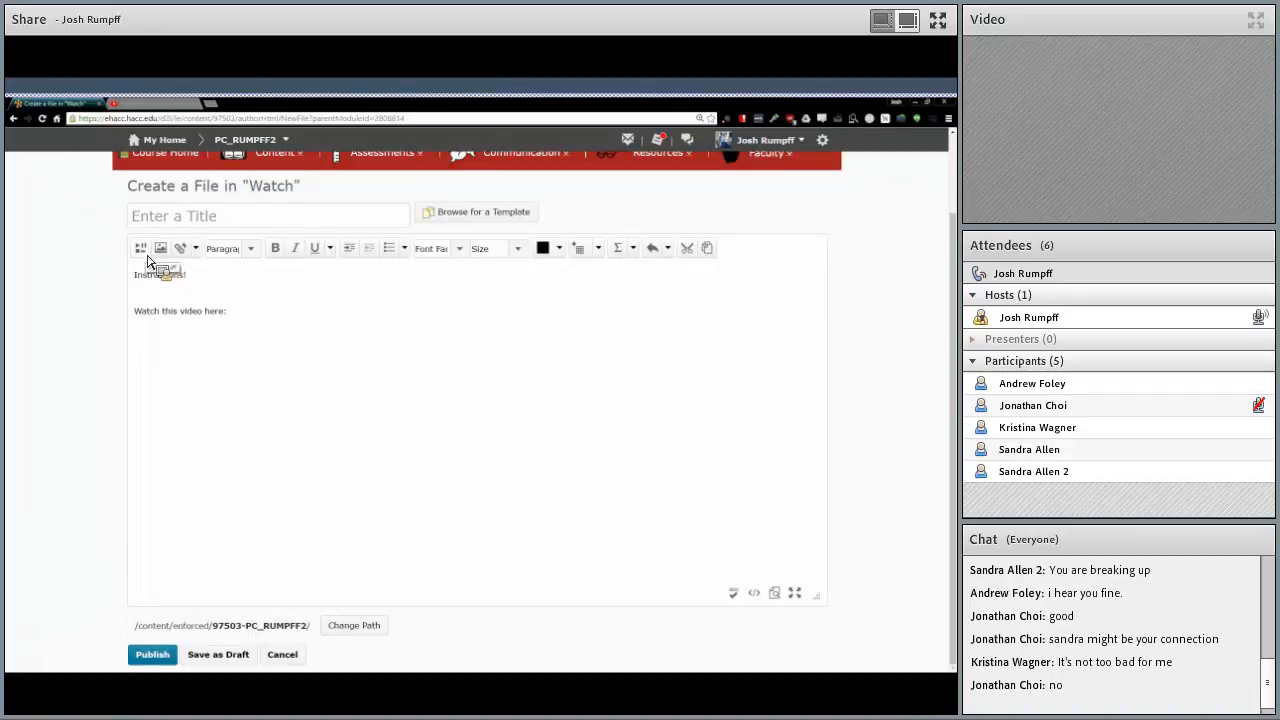
Insert the YouTube video into the file from its iframe embed code and add blank lines in the content.
left_click(147, 258)
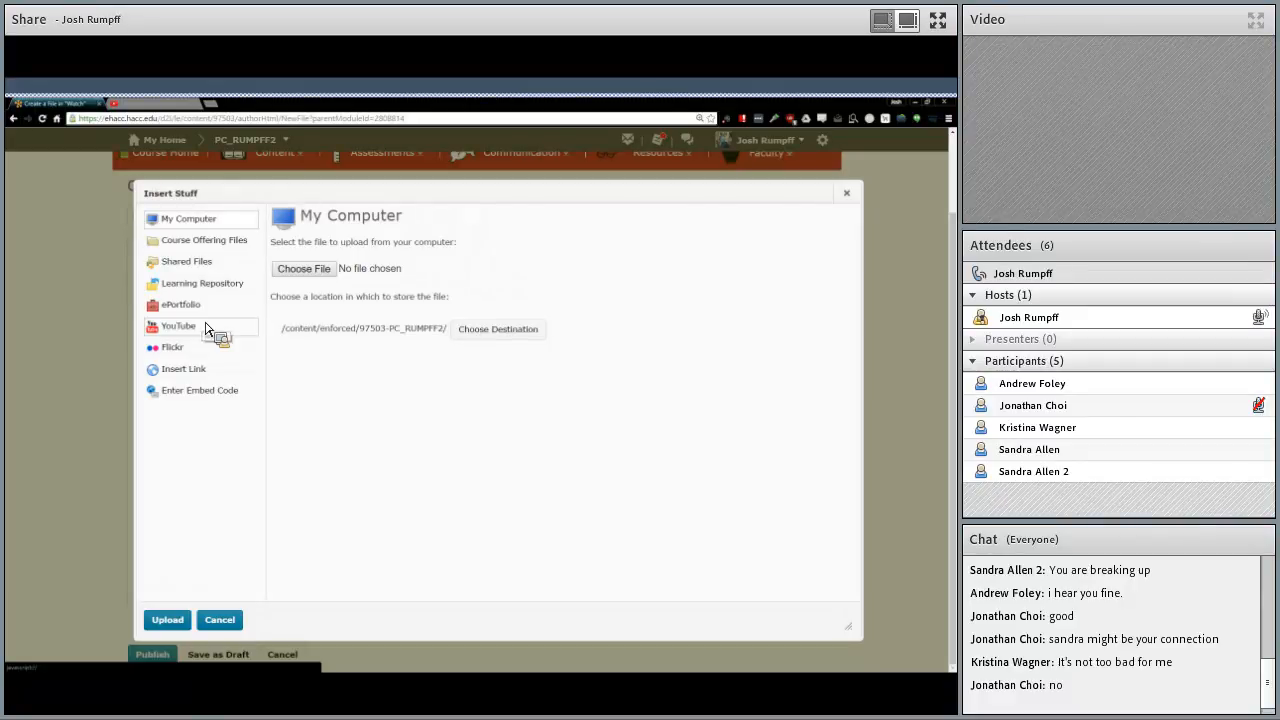
left_click(208, 397)
left_click(314, 326)
type("<iframe width=\"560\" height=\"315\" src=\"https://www.youtube.com/embed/FgFeVlw2Ywg\" frameborder=\"0\" allowfullscreen></iframe>")
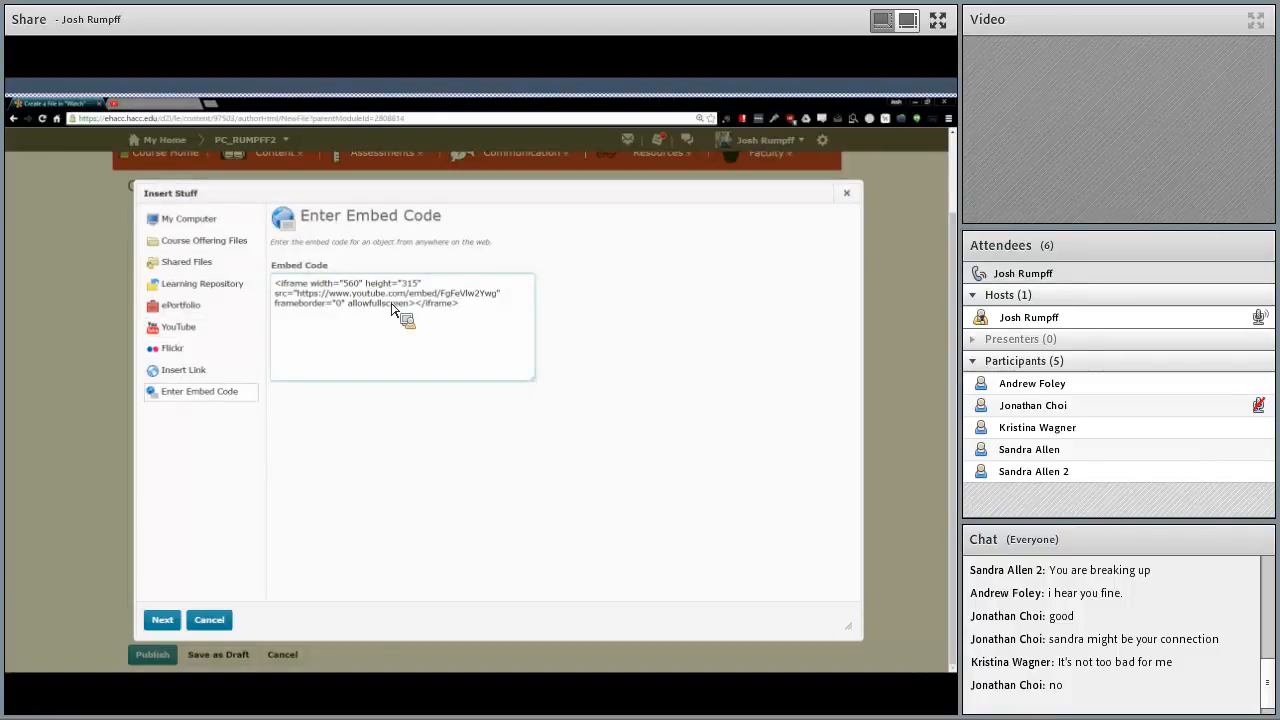
left_click(162, 620)
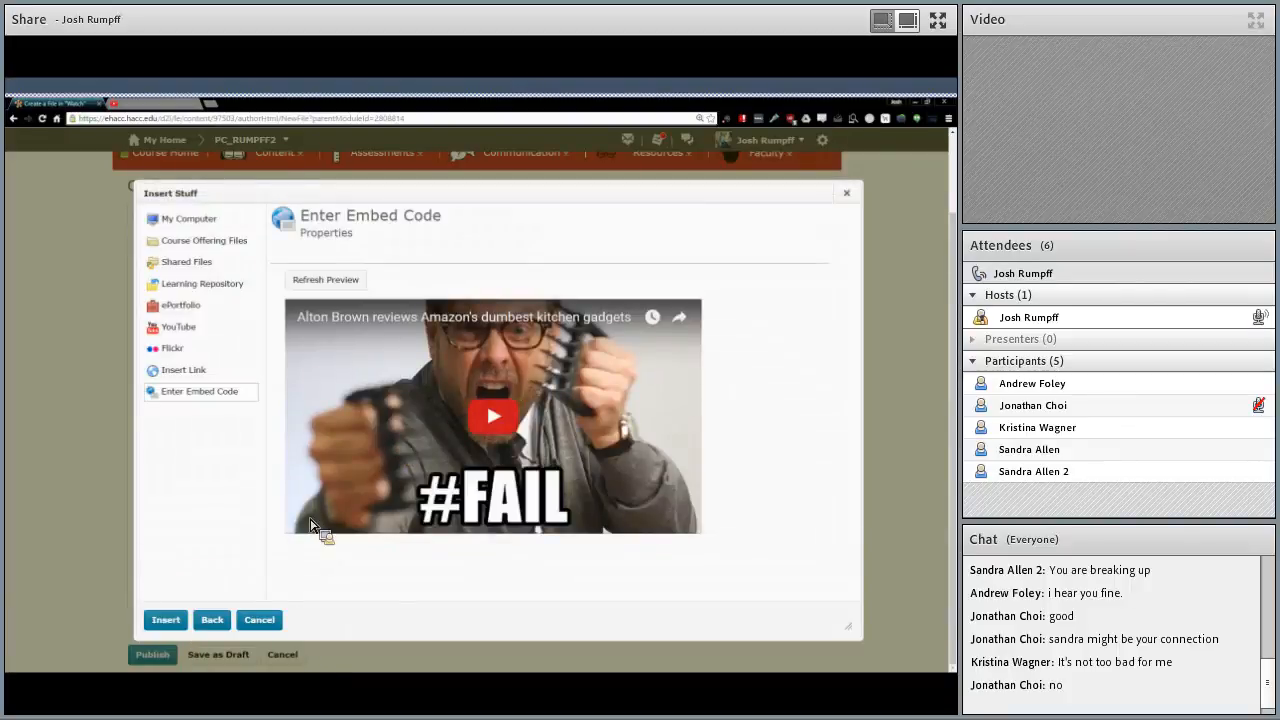
left_click(174, 619)
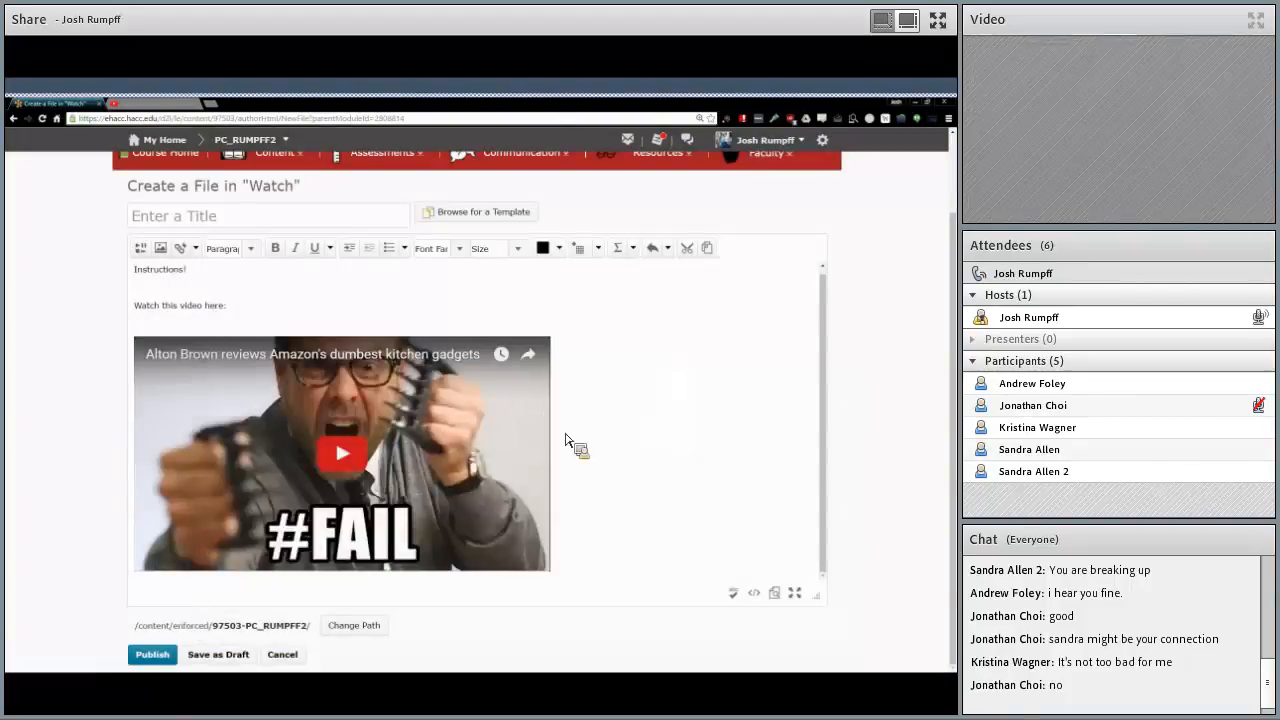
key("Return")
key("Return")
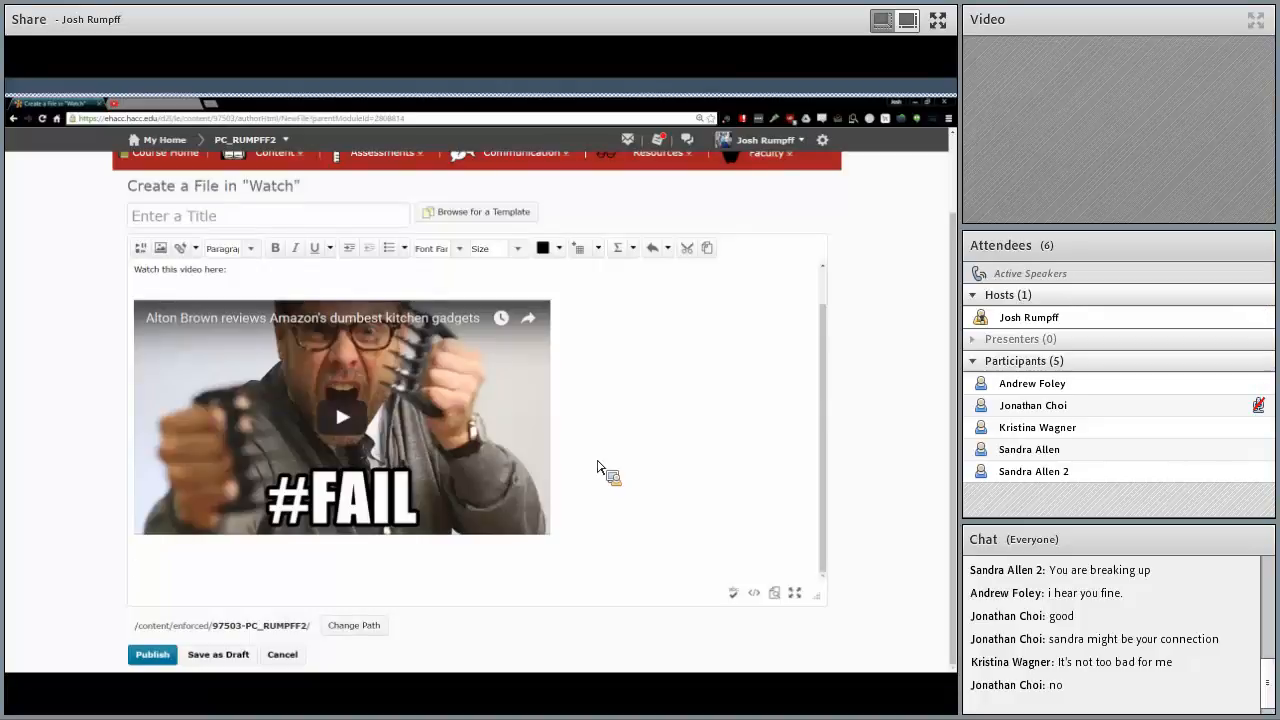
Title the file "Alton Brown Reviews Amazon's Dumbest Kitchen Gadgets" and publish it.
left_click(138, 654)
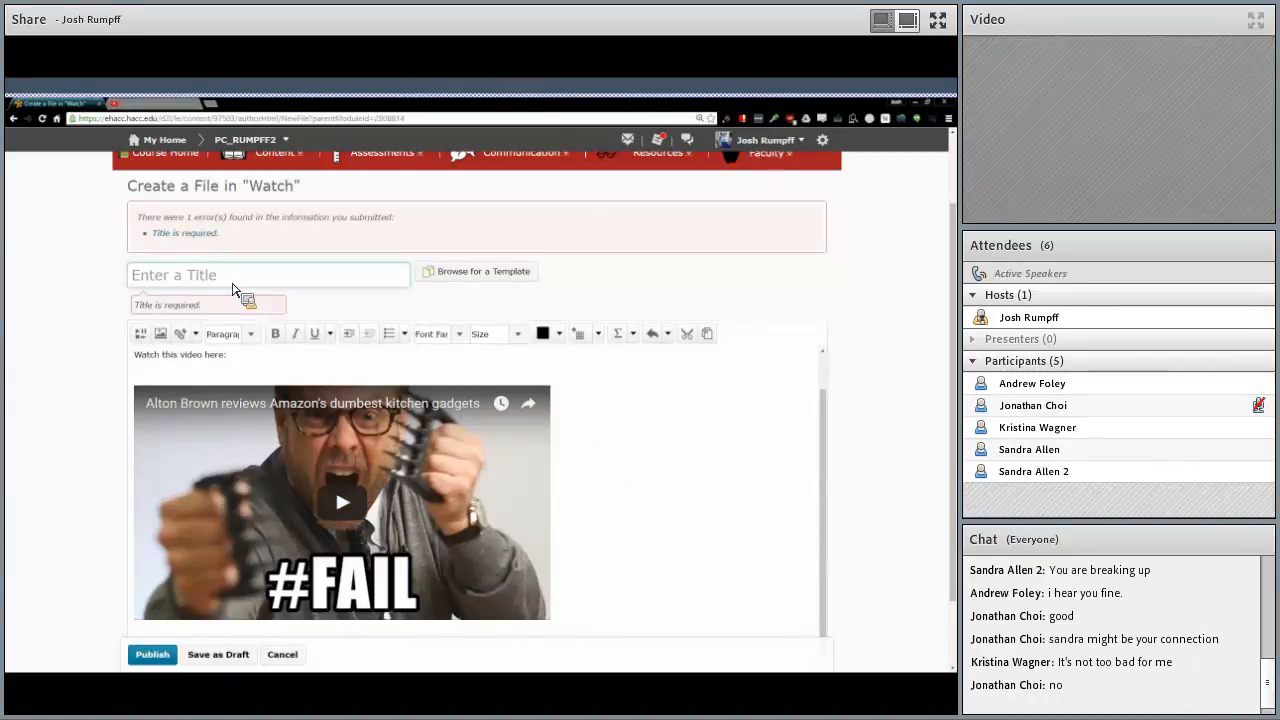
type("A")
type("lton Brown Reviews Amazon's")
type(" Dumbest Kitchen Gadgets")
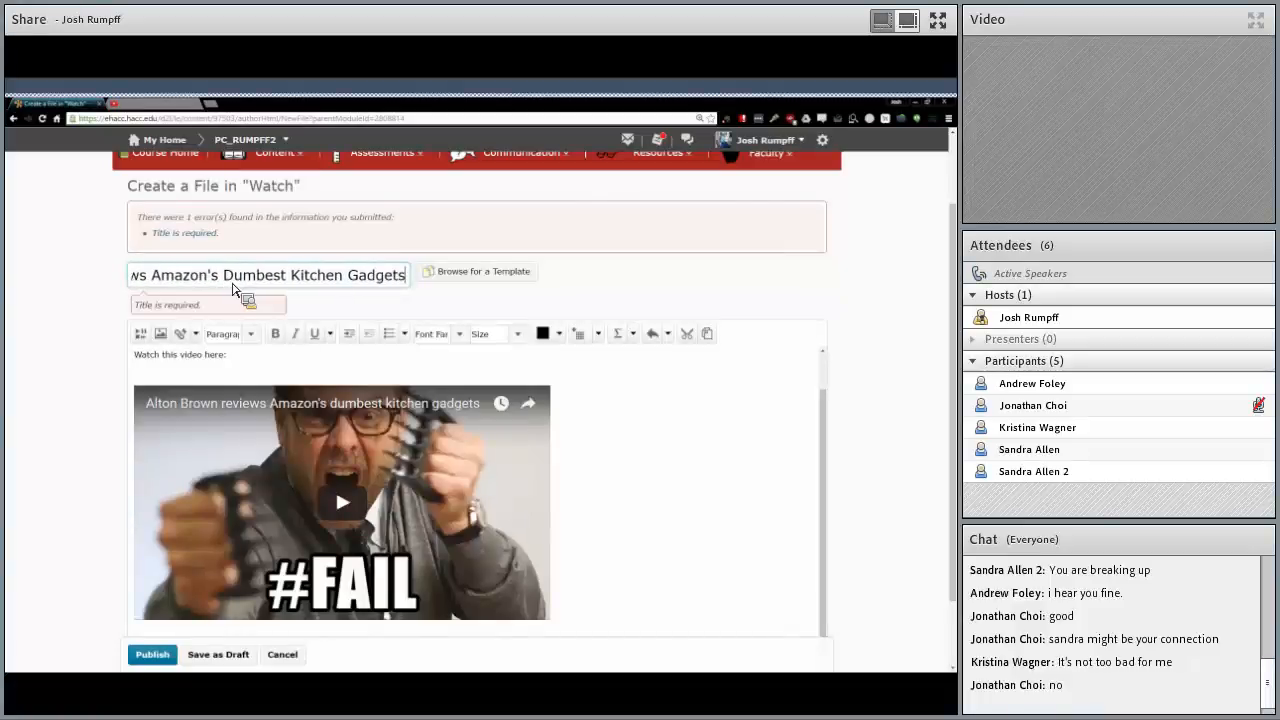
left_click(152, 654)
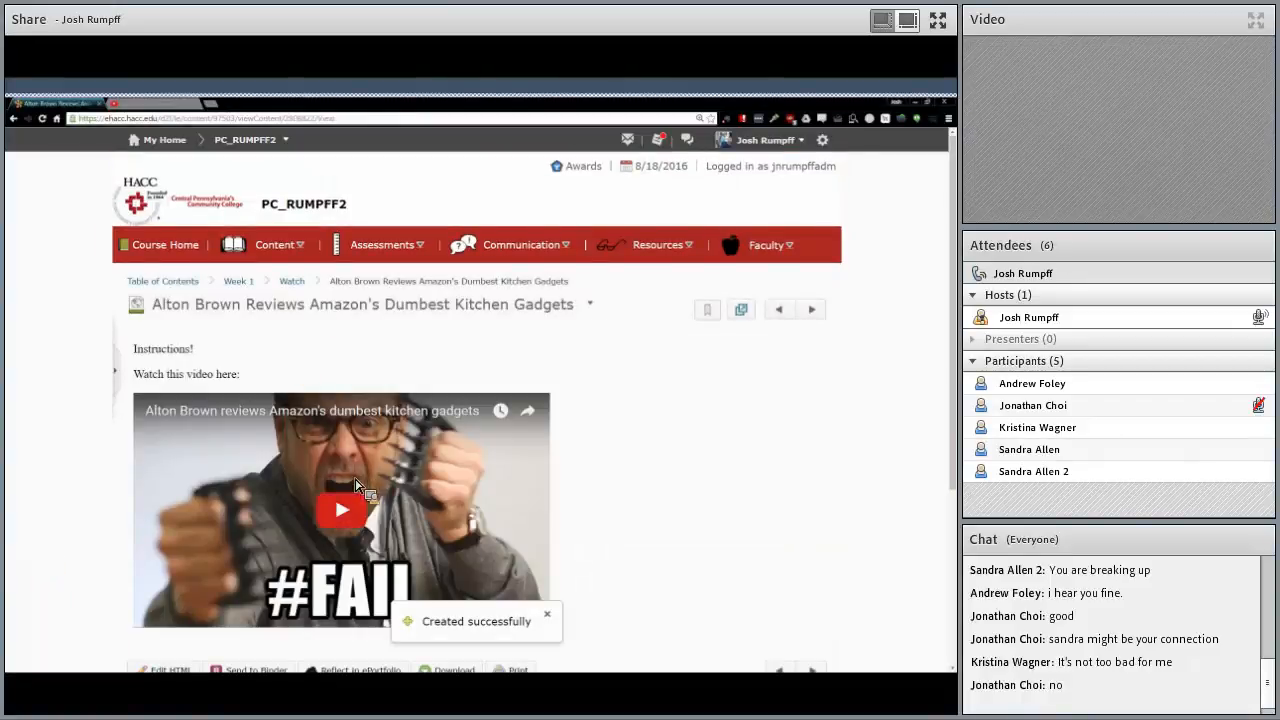
Examine the published file page, the actions available for it in the Watch sub-module, and the contents of Week 1.
scroll(363, 515, "down", 1)
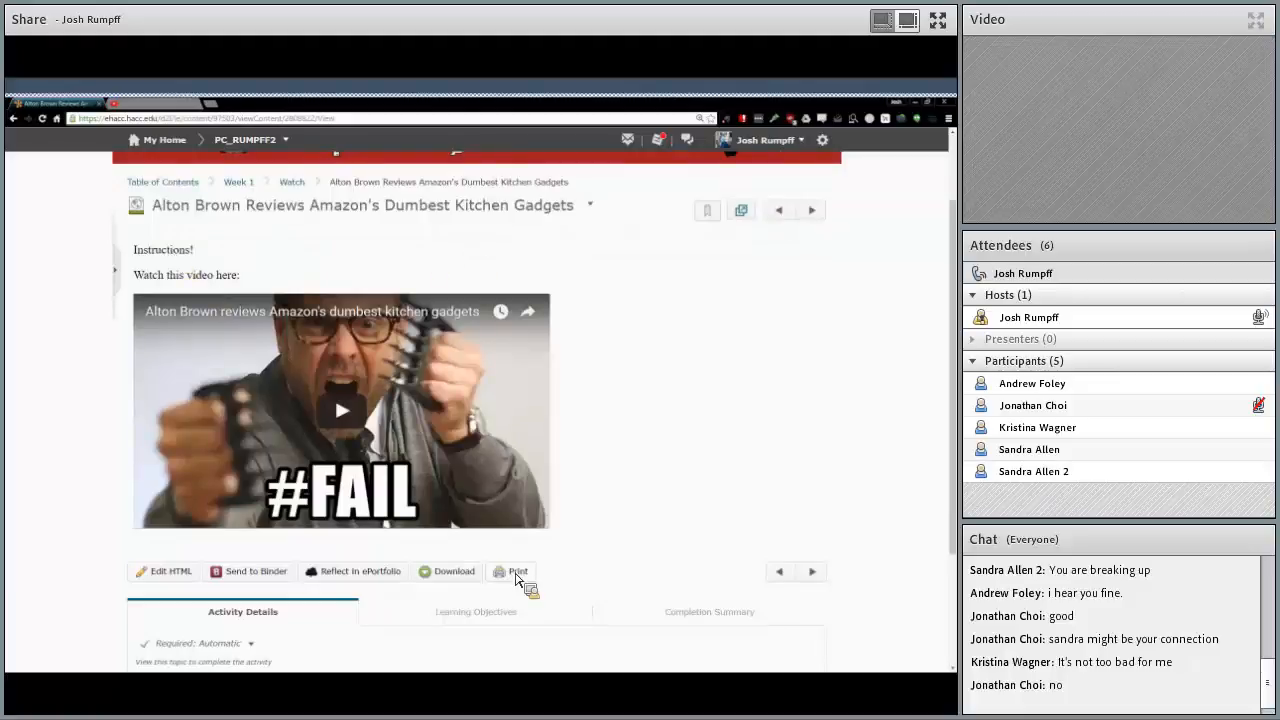
scroll(502, 566, "up", 1)
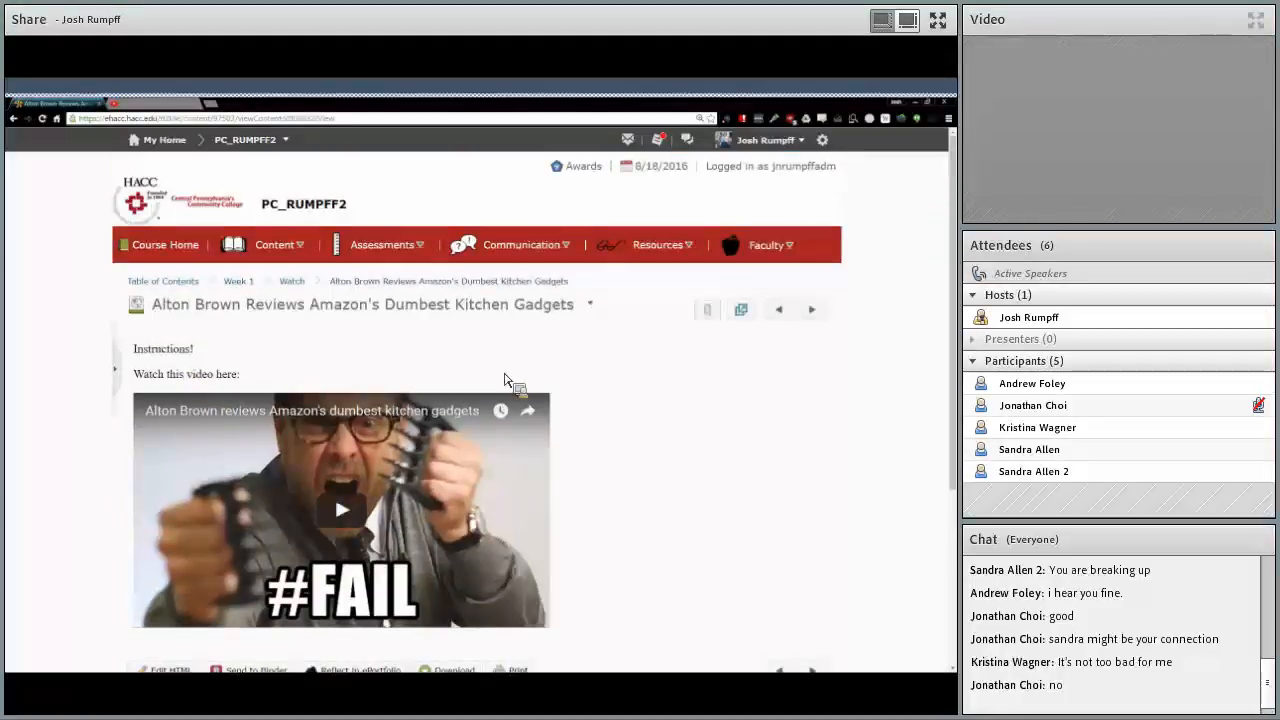
left_click(292, 281)
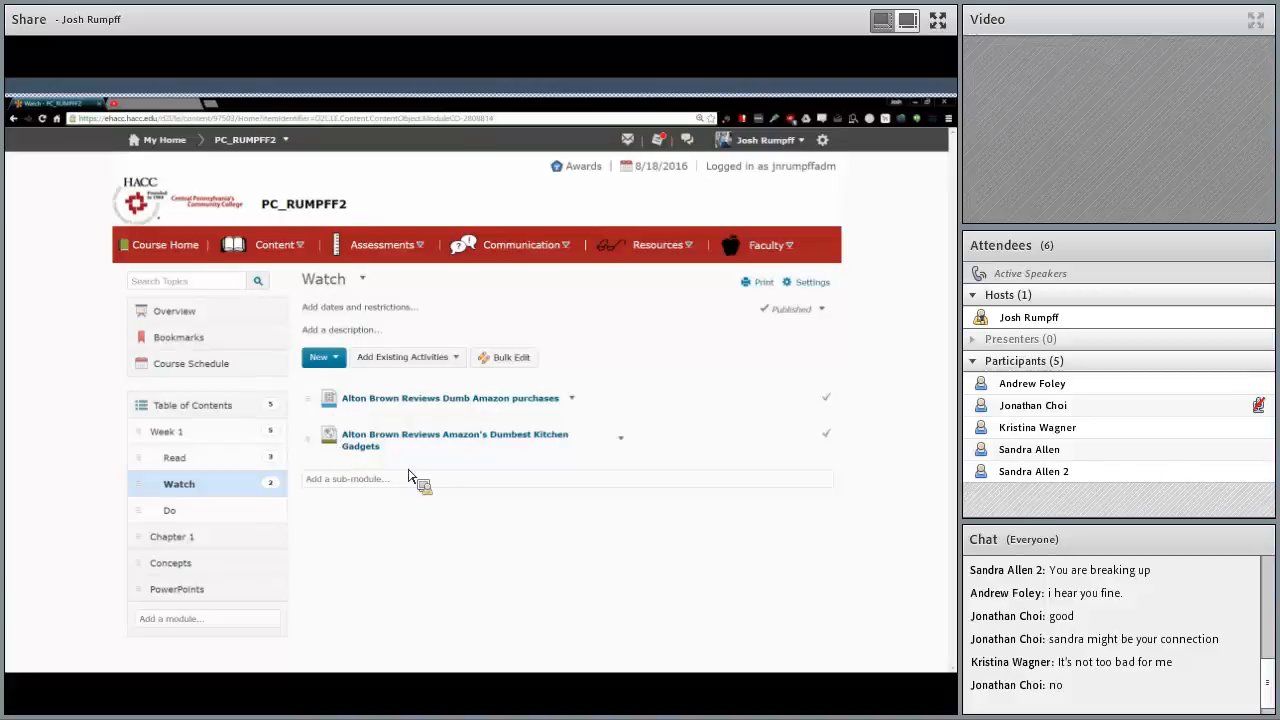
left_click(620, 439)
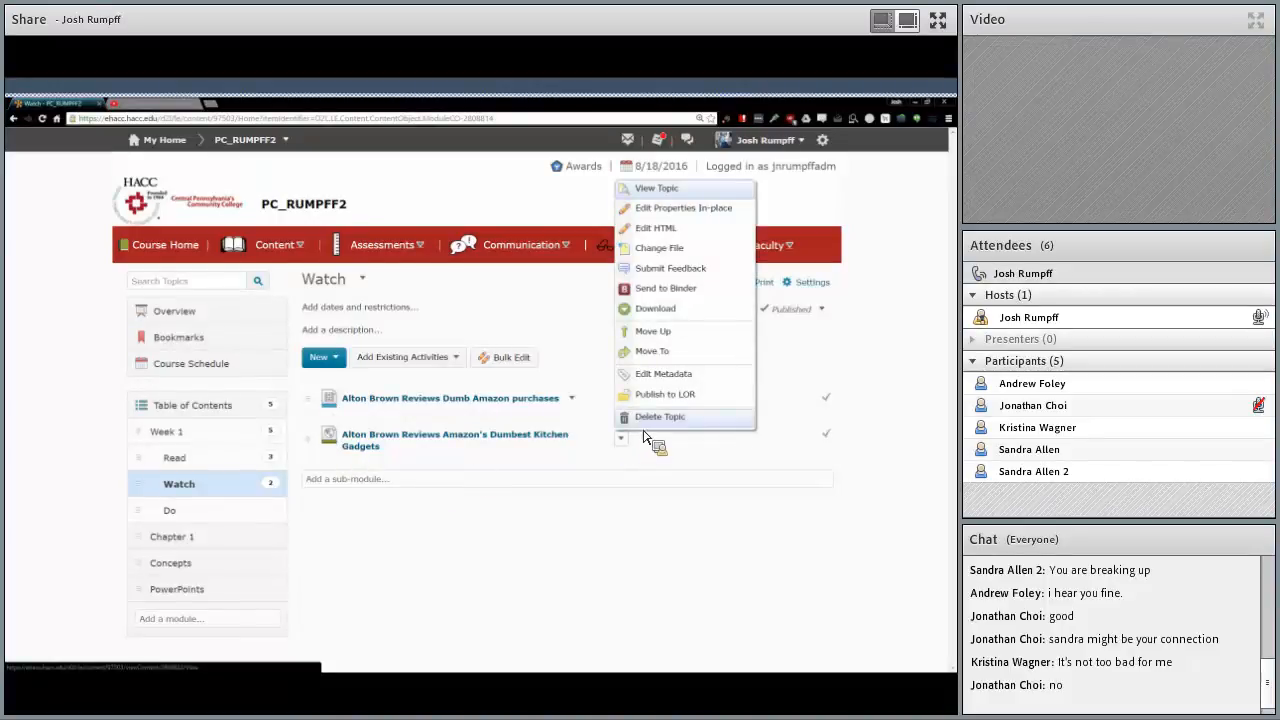
left_click(536, 585)
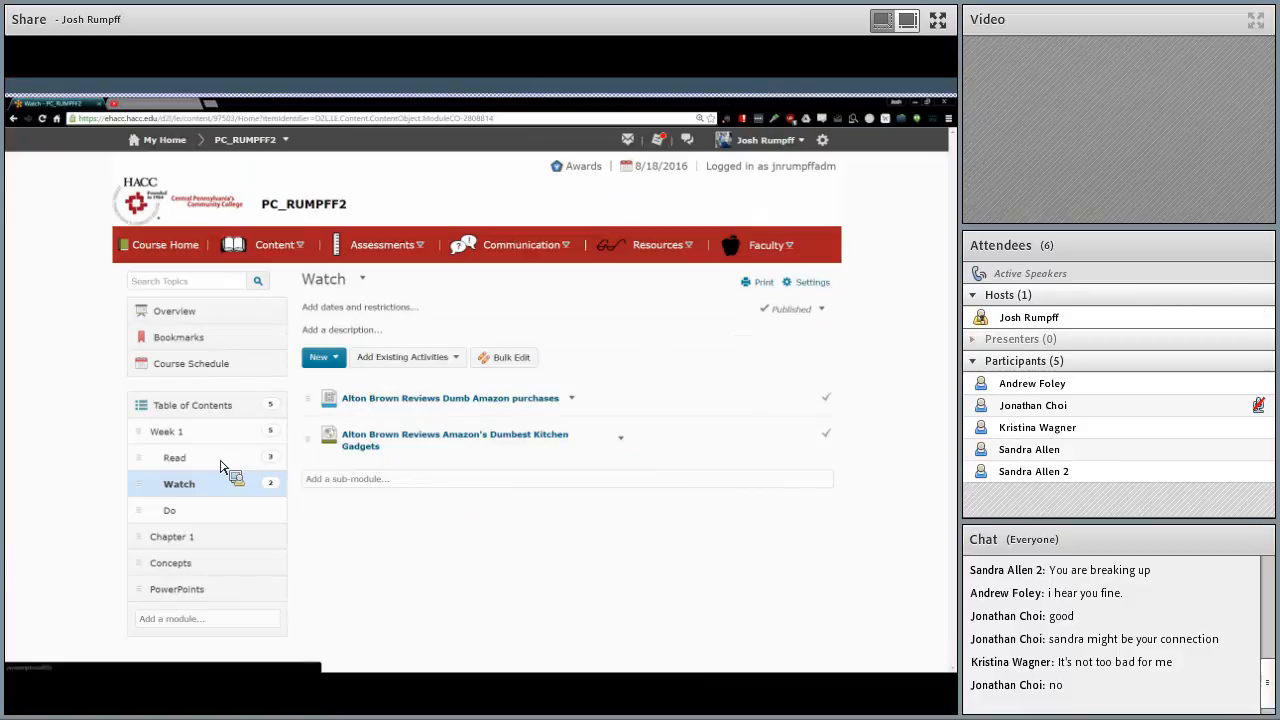
left_click(228, 410)
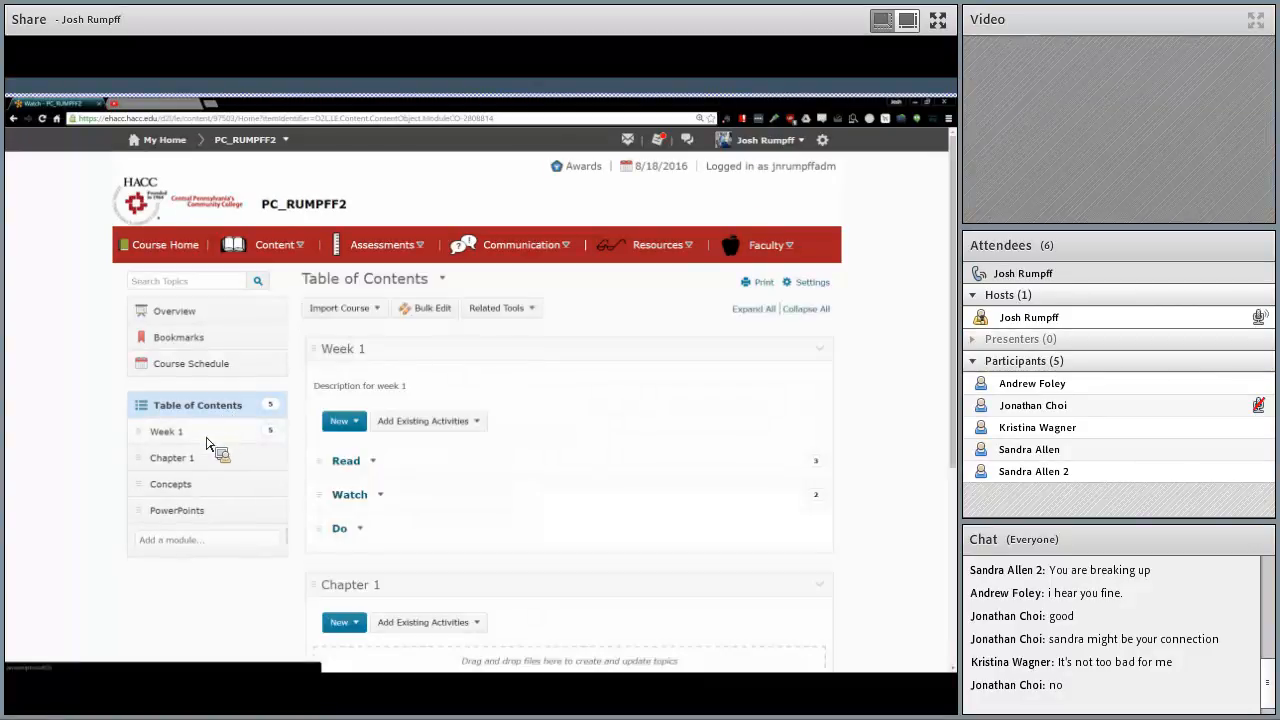
left_click(207, 438)
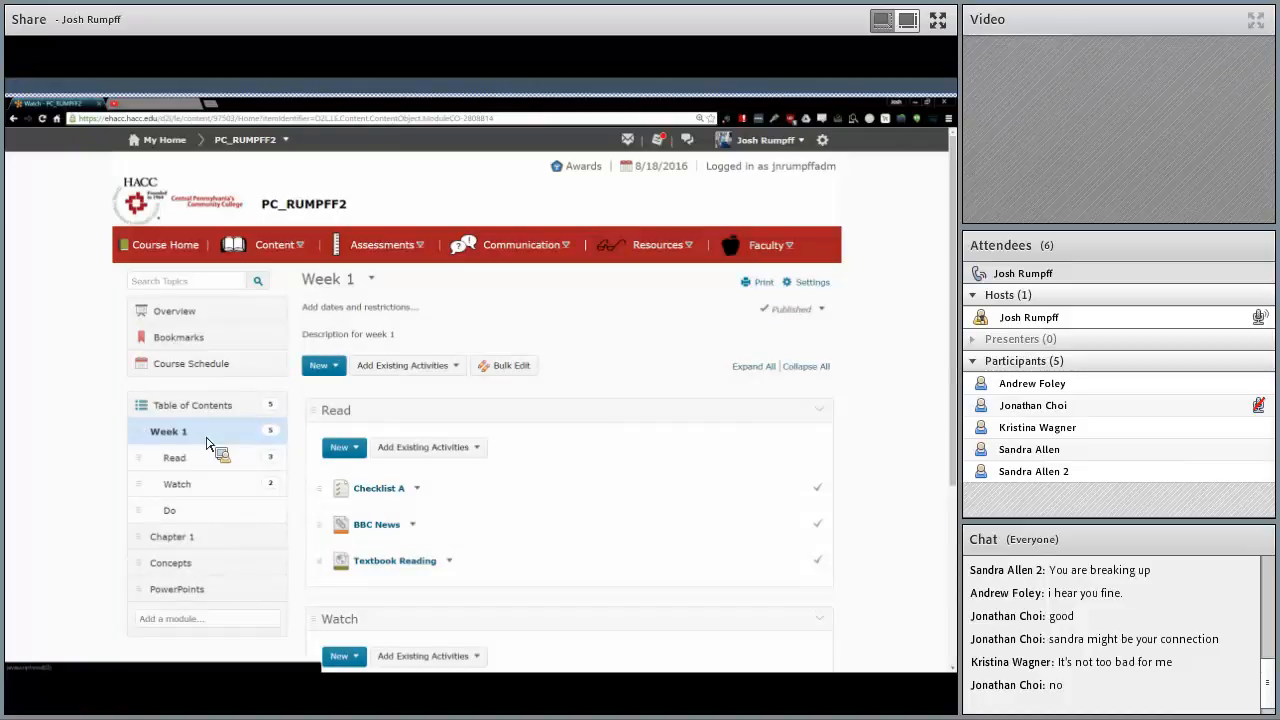
scroll(309, 477, "down", 2)
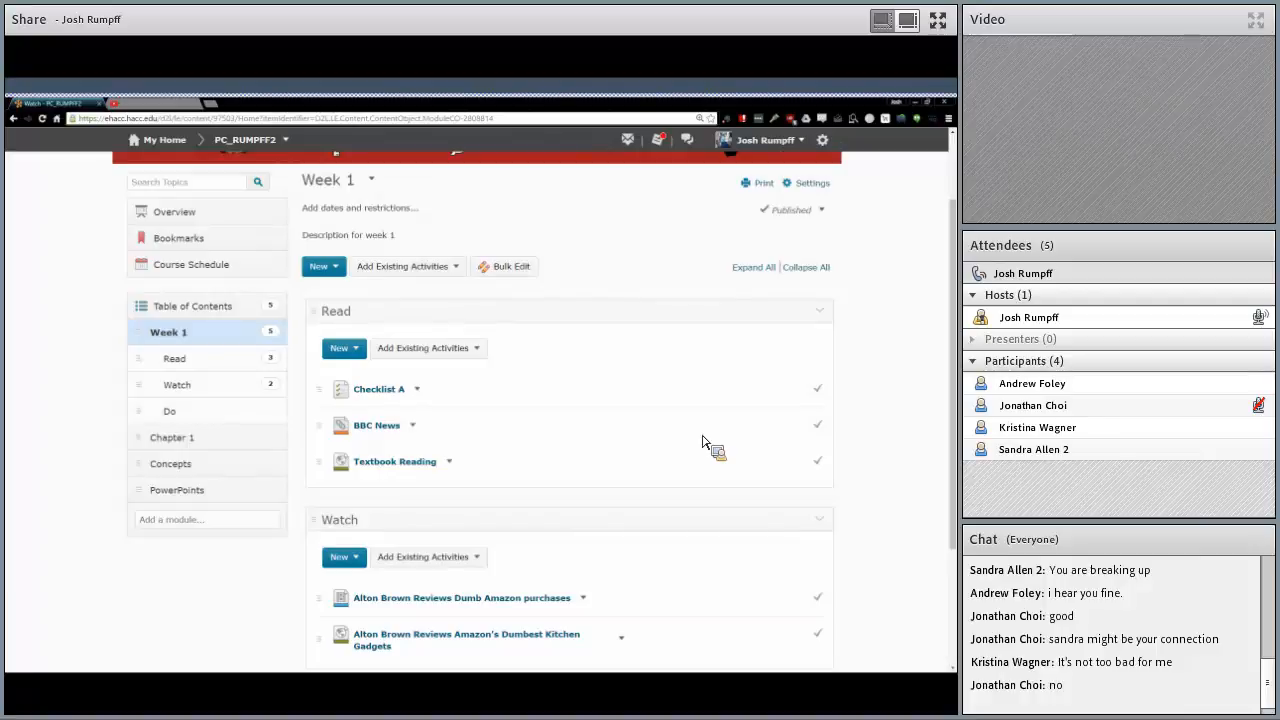
scroll(705, 443, "down", 3)
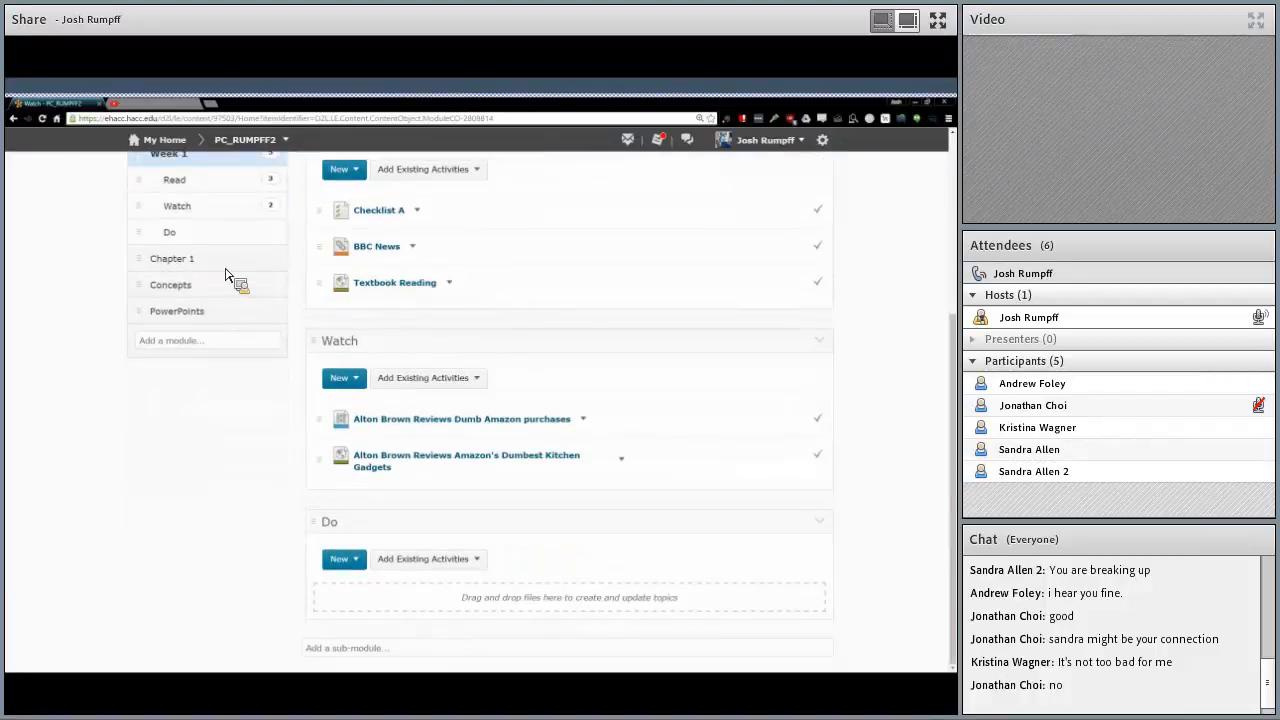
Start a new discussion in Week 1's Do sub-module and title it "Thoughts on Dumb Kitchen Gadgets".
left_click(214, 240)
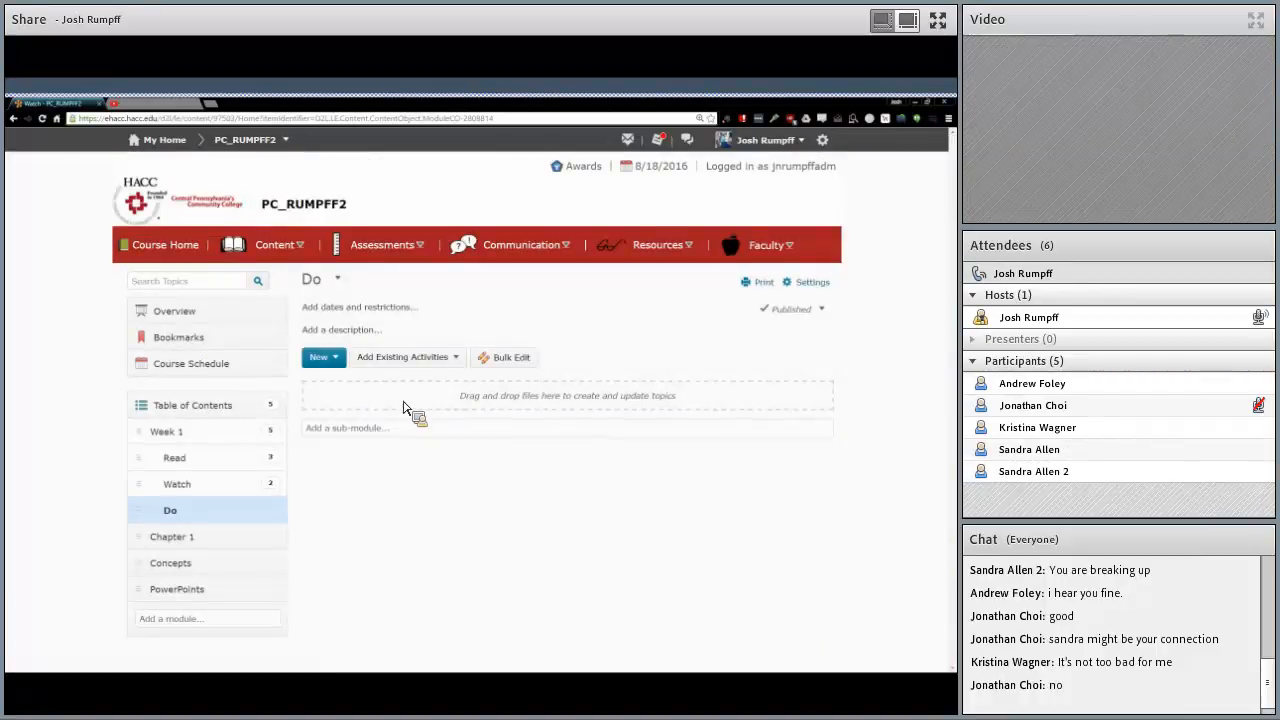
left_click(330, 358)
left_click(410, 360)
left_click(328, 364)
left_click(406, 359)
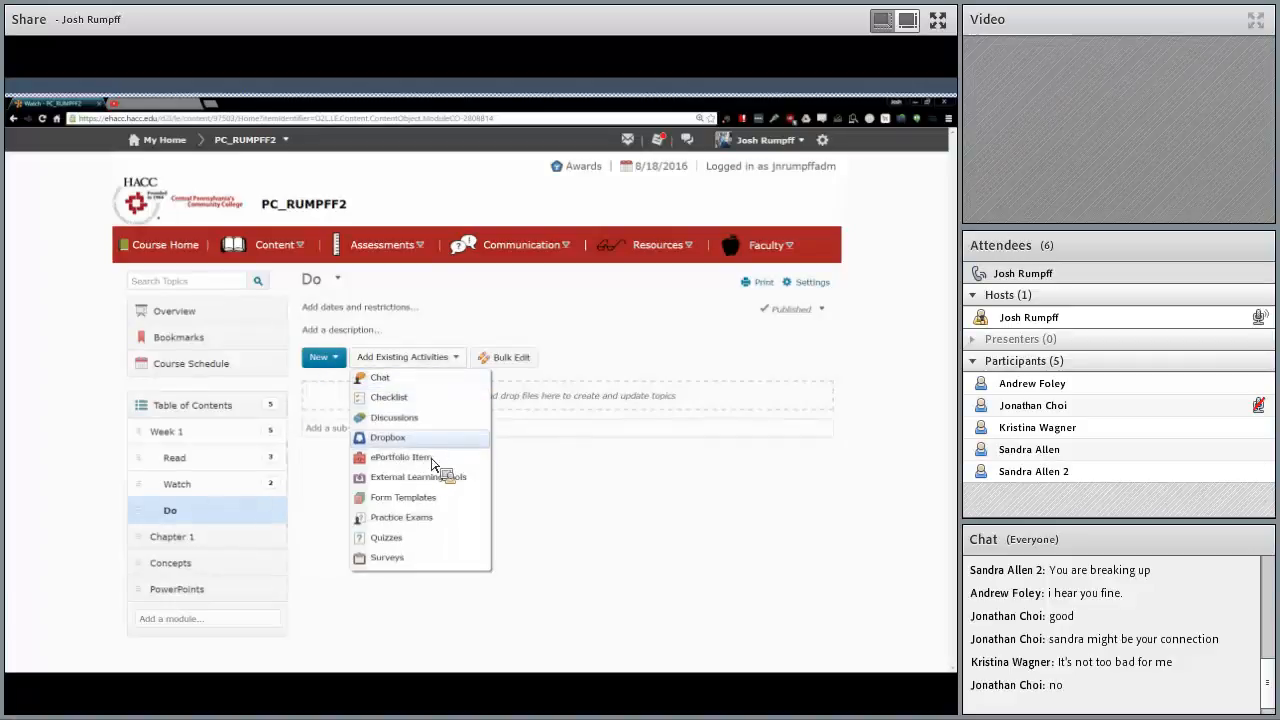
left_click(338, 362)
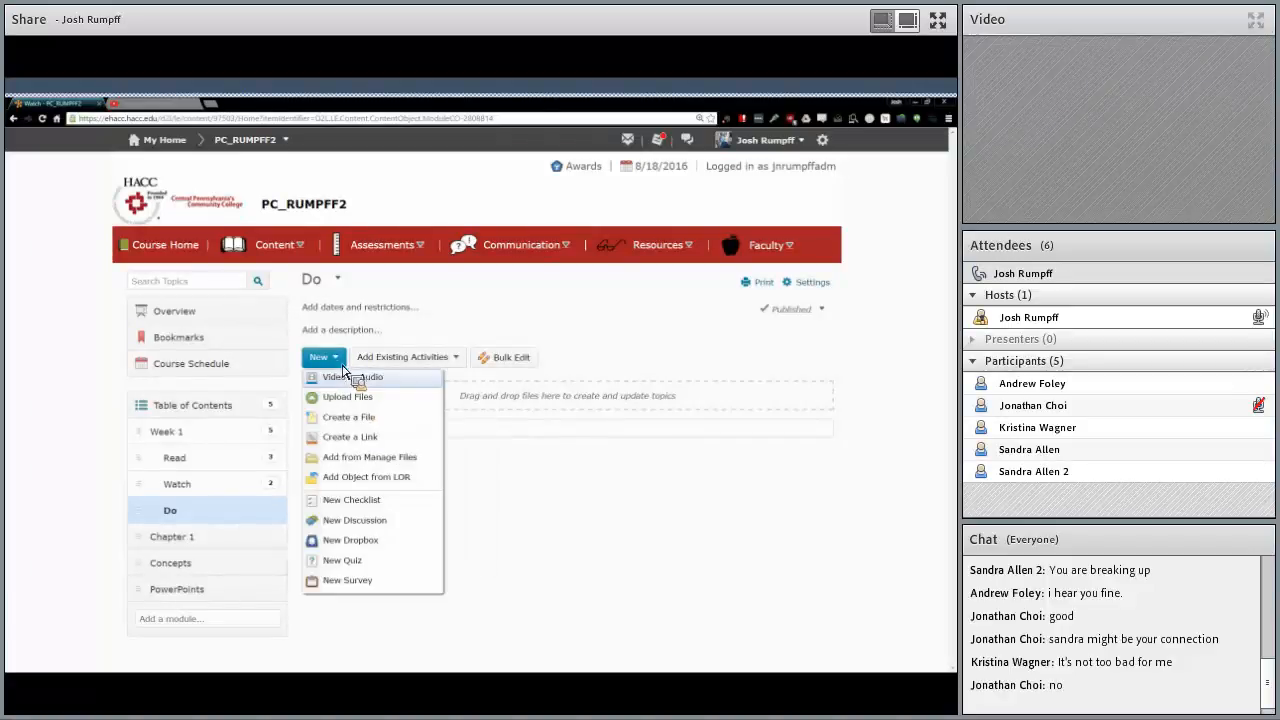
left_click(400, 522)
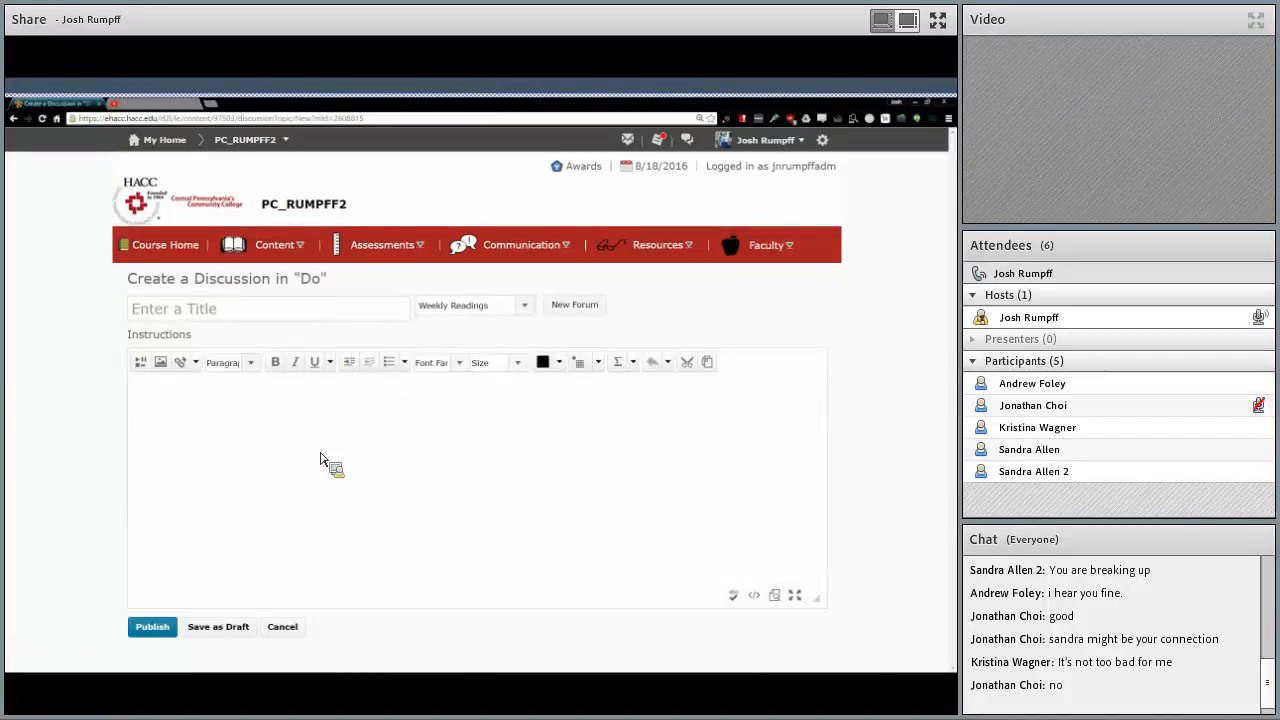
left_click(292, 311)
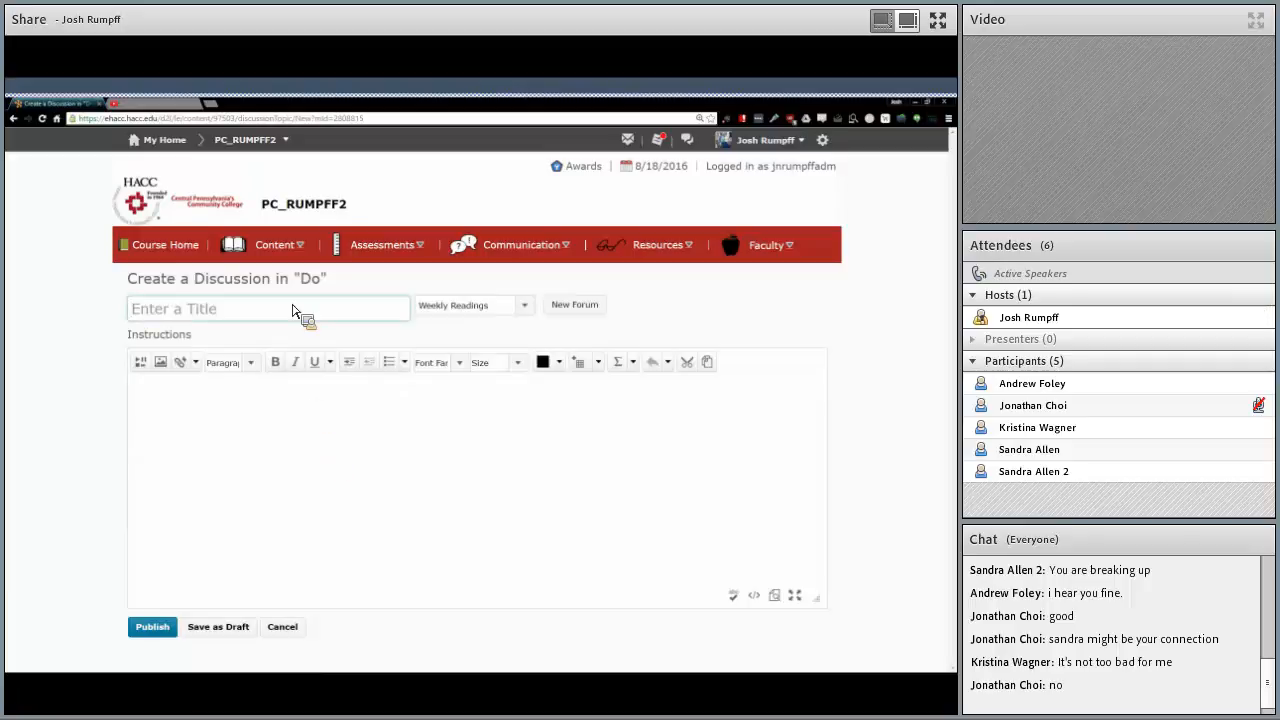
type("Thoughts on Dumb Kitchen Gadgets")
Create a new forum named "Weekly Videos" for the discussion and publish the discussion.
left_click(470, 305)
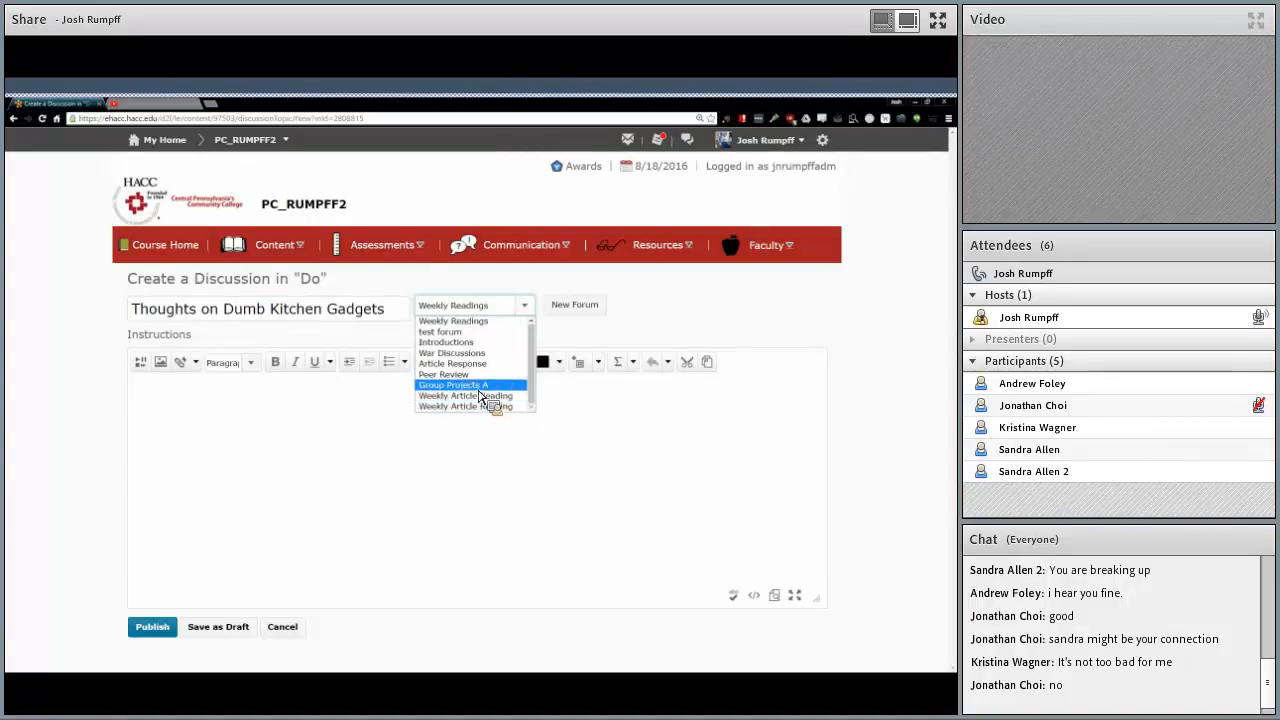
left_click(481, 451)
left_click(560, 306)
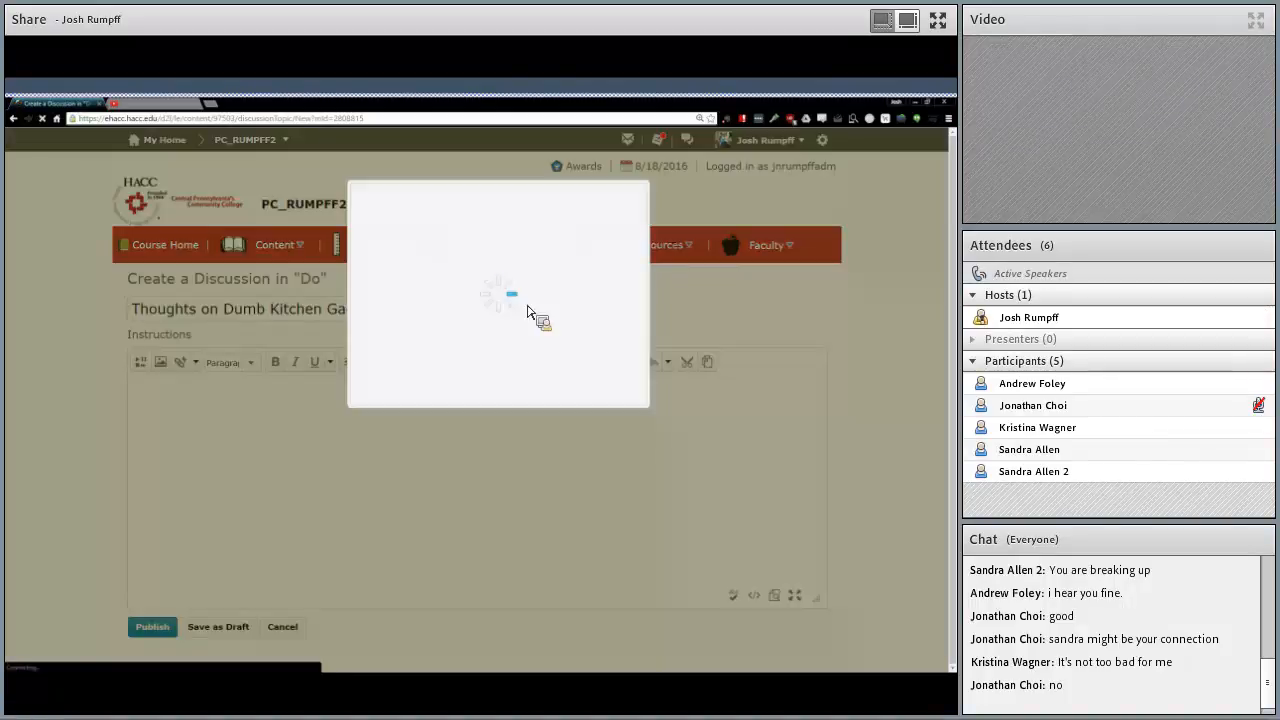
type("Weekly")
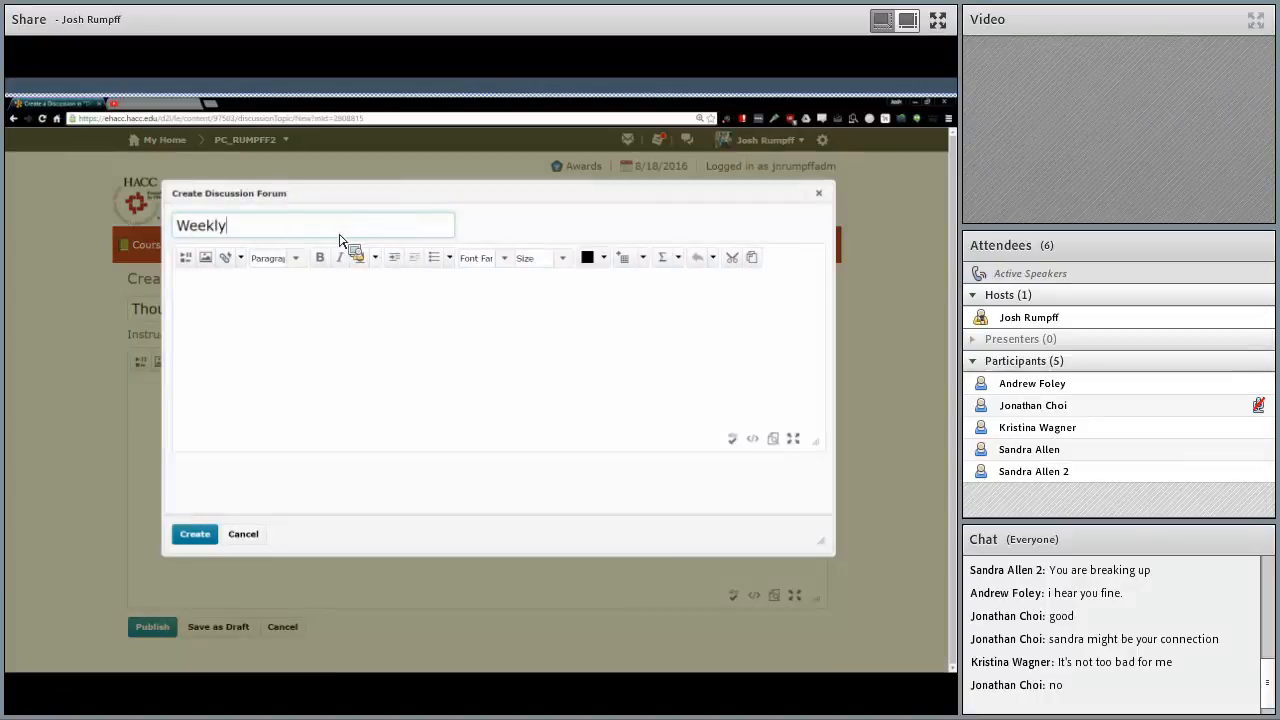
type(" Videos")
left_click(200, 534)
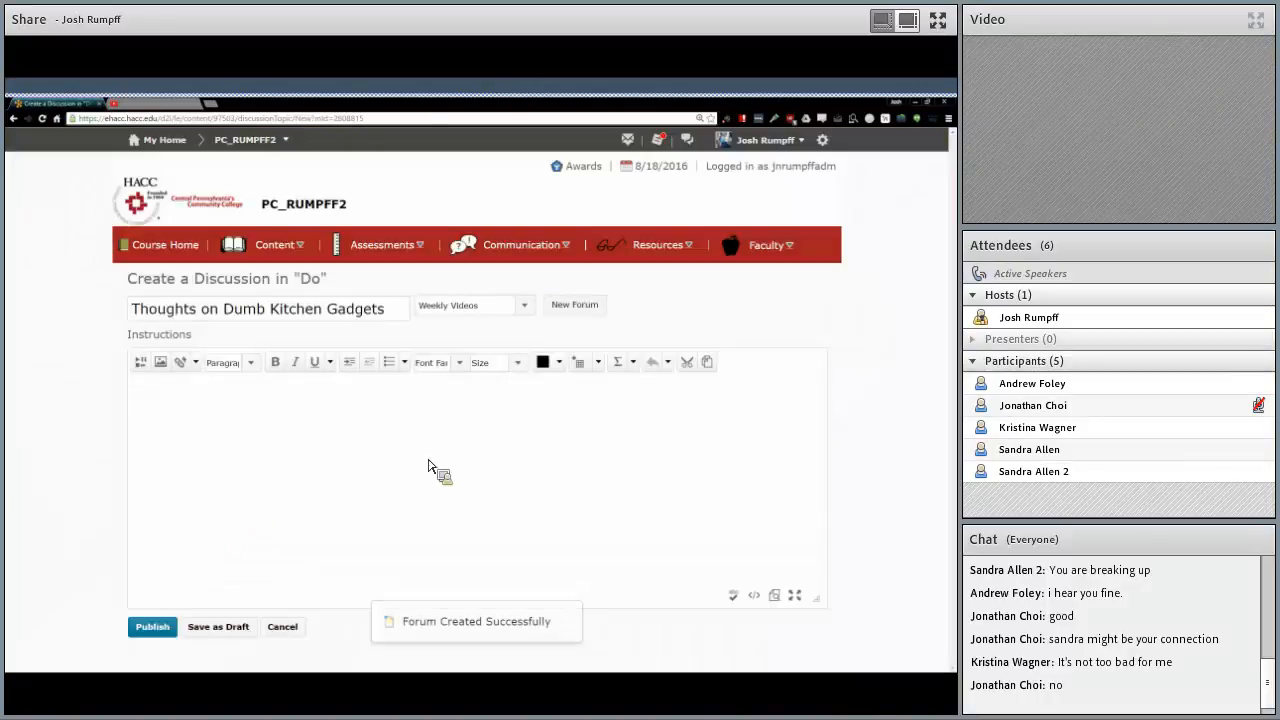
left_click(153, 628)
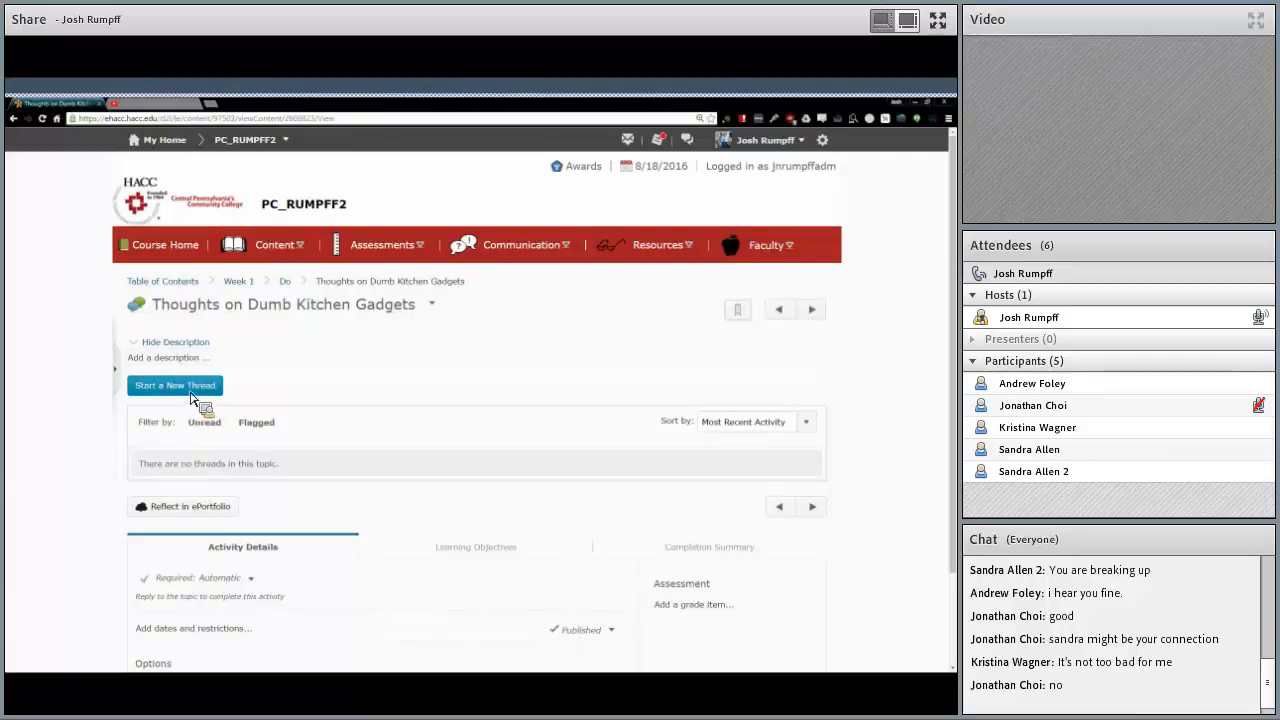
View the kitchen gadgets discussion from the Do sub-module and go back to the sub-module.
left_click(286, 282)
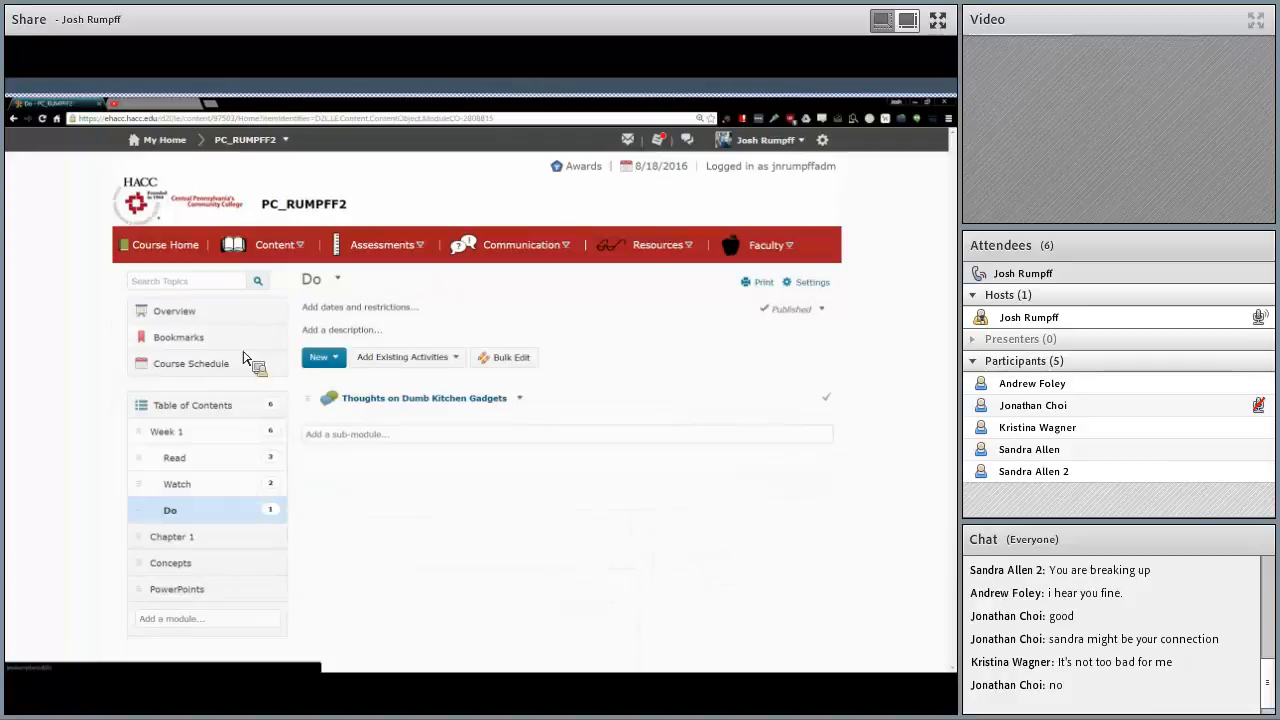
left_click(422, 404)
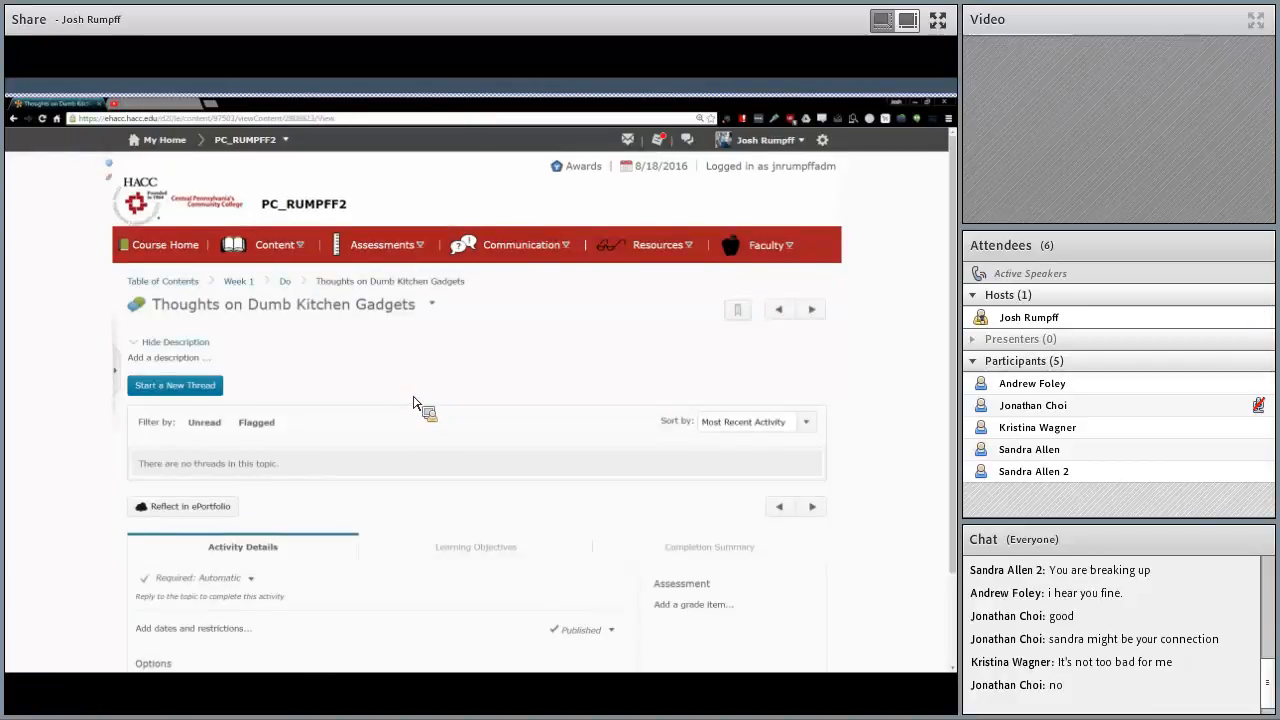
left_click(14, 118)
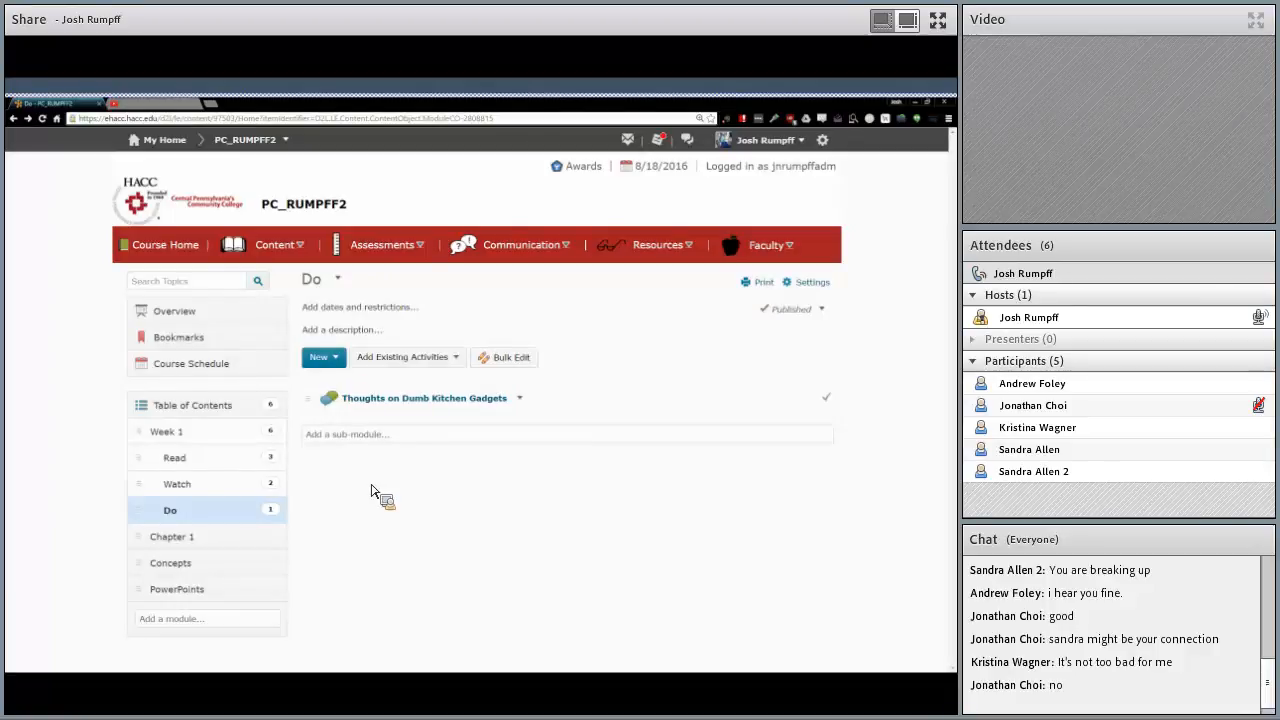
Review the table of contents and the topics in Week 1's Read, Watch and Do sub-modules.
left_click(185, 408)
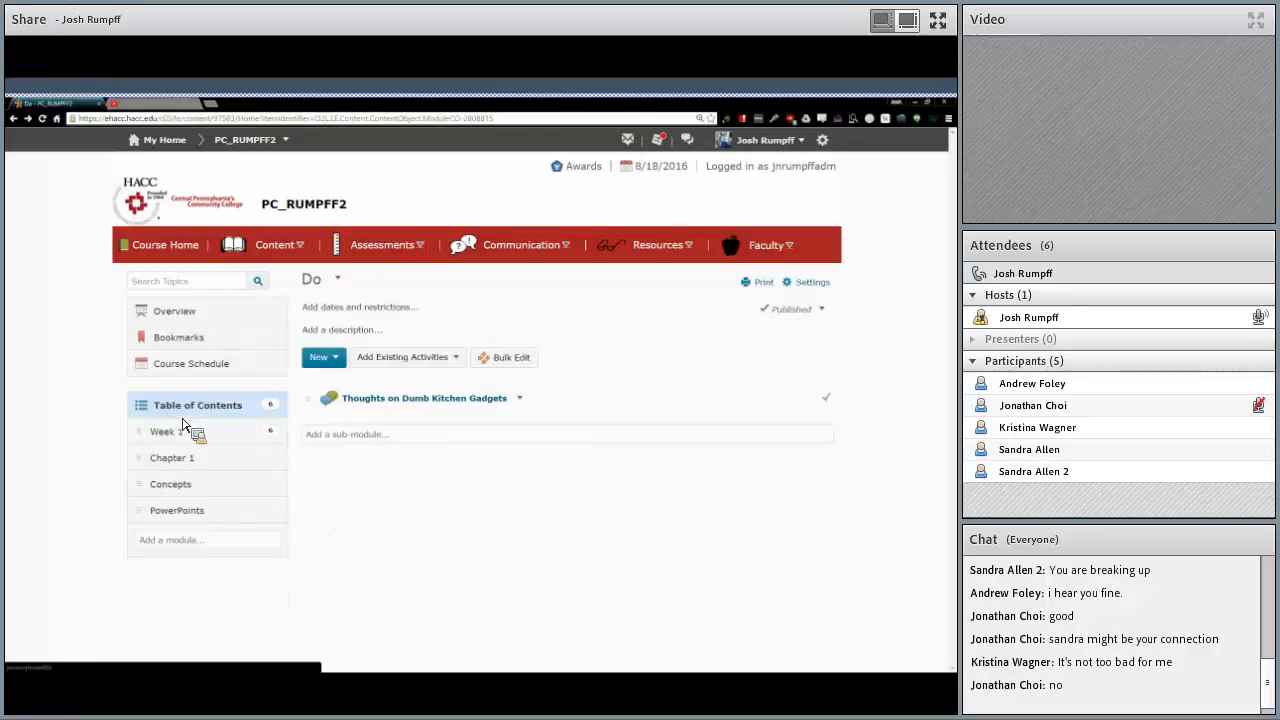
scroll(193, 477, "down", 3)
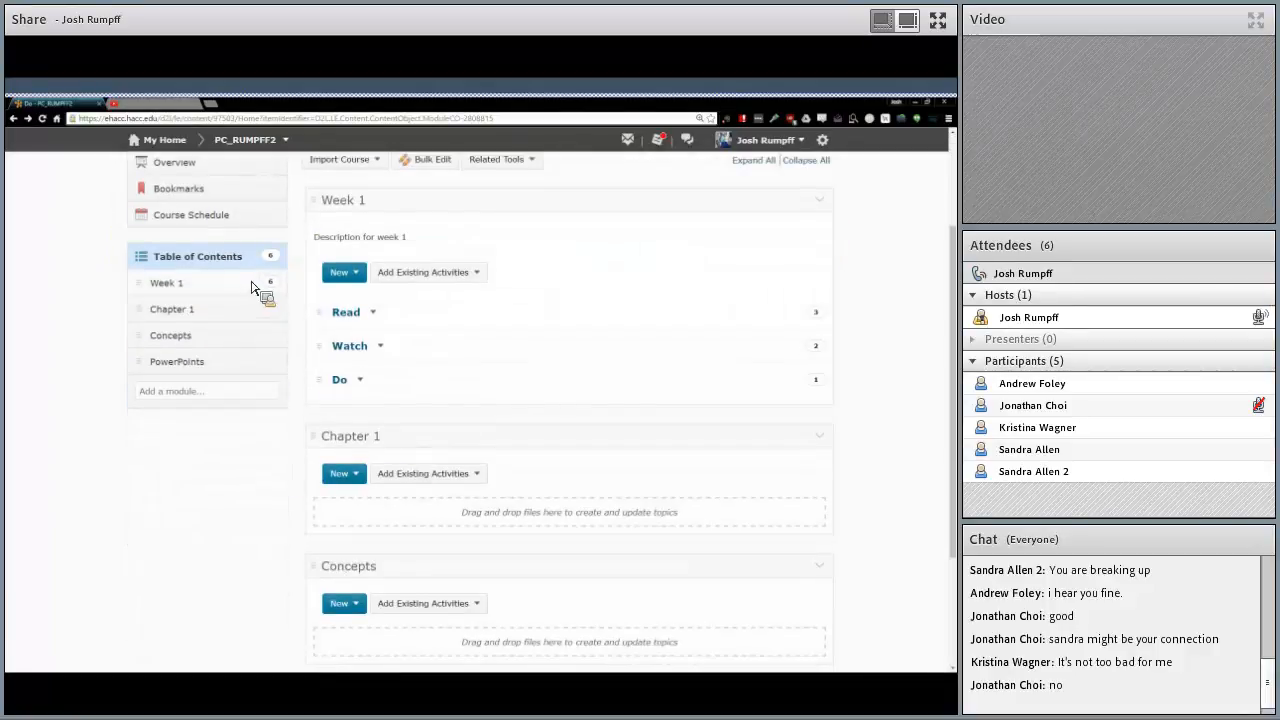
scroll(251, 300, "up", 2)
scroll(300, 420, "down", 5)
scroll(450, 440, "up", 5)
left_click(166, 431)
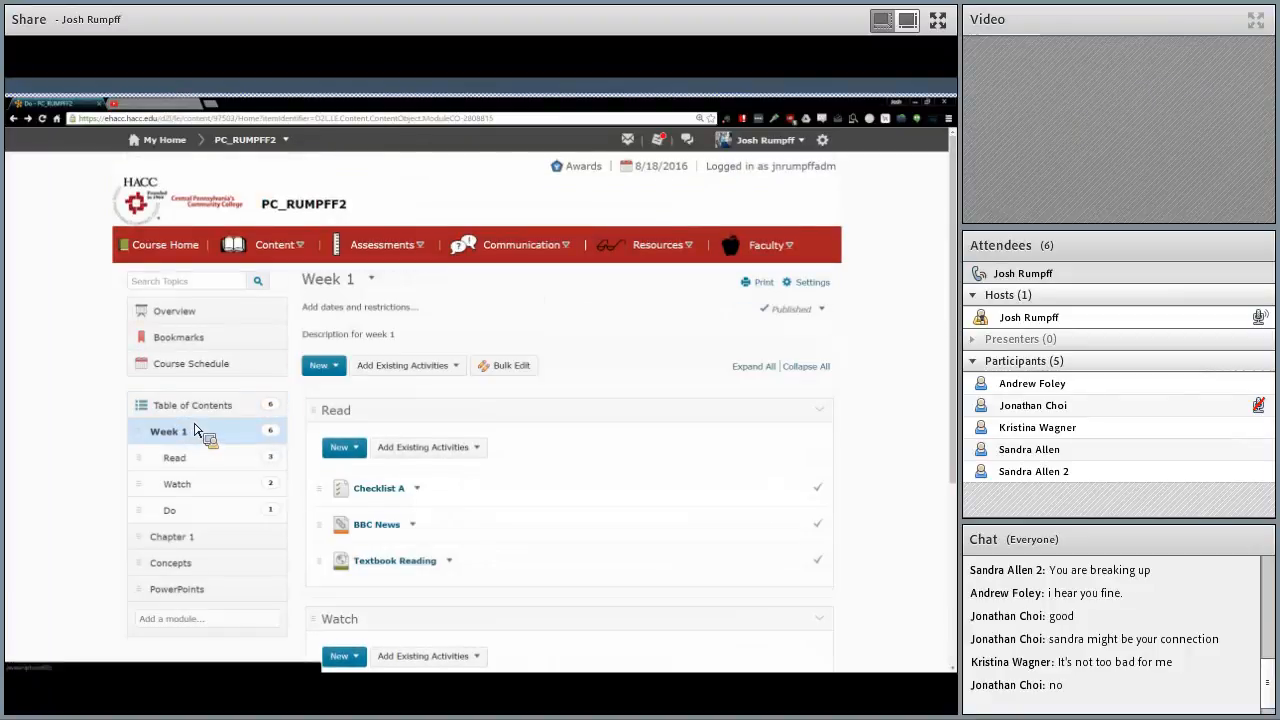
scroll(375, 420, "down", 2)
scroll(400, 414, "up", 2)
scroll(396, 420, "down", 3)
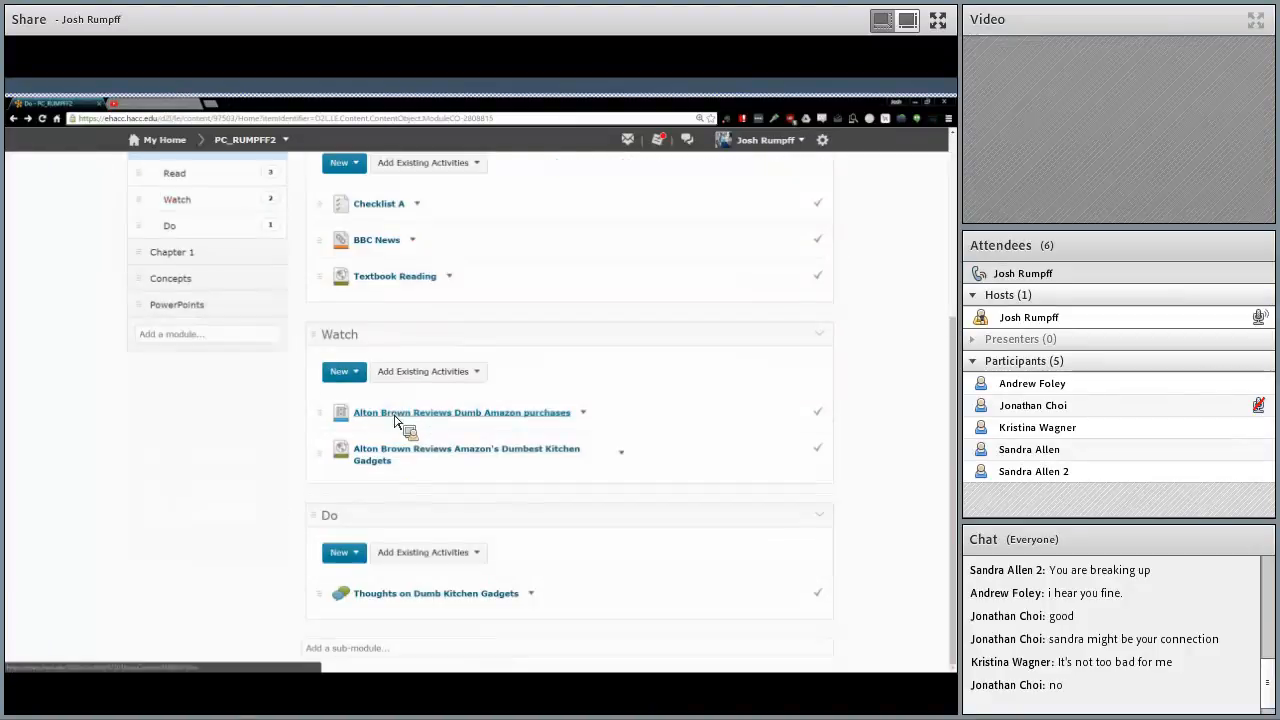
scroll(393, 430, "up", 3)
scroll(391, 443, "down", 2)
scroll(390, 440, "up", 1)
scroll(390, 440, "down", 1)
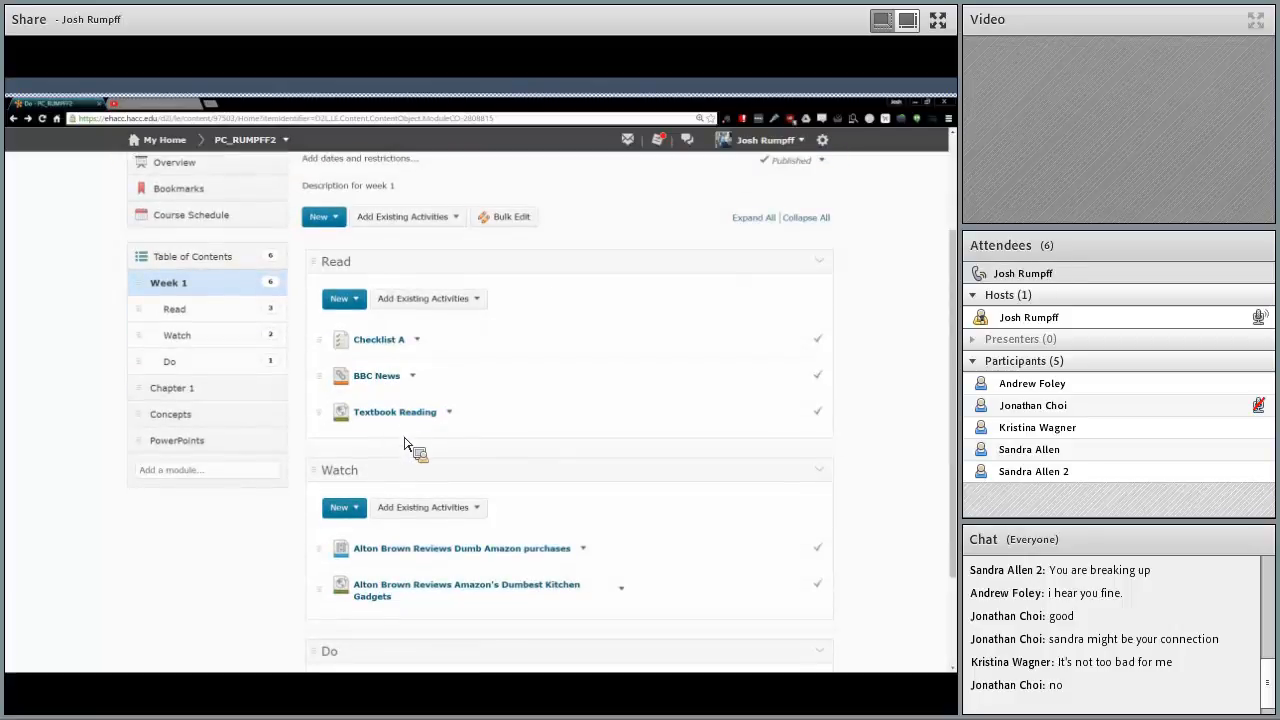
Move the Textbook Reading topic from Week 1's Read sub-module into the Chapter 1 module and open Chapter 1.
scroll(390, 443, "down", 2)
left_click_drag(328, 318, 356, 340)
left_click_drag(317, 288, 324, 250)
left_click_drag(329, 377, 329, 379)
scroll(329, 378, "up", 1)
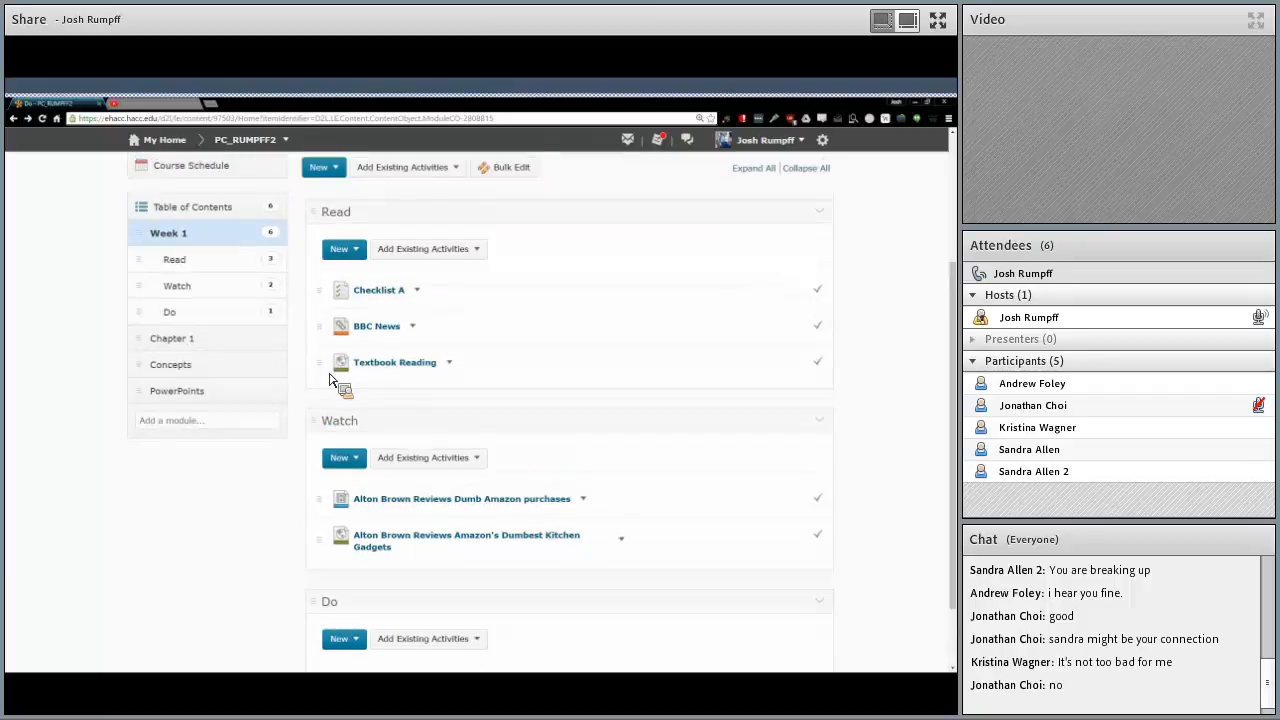
left_click_drag(318, 224, 216, 442)
scroll(328, 235, "up", 2)
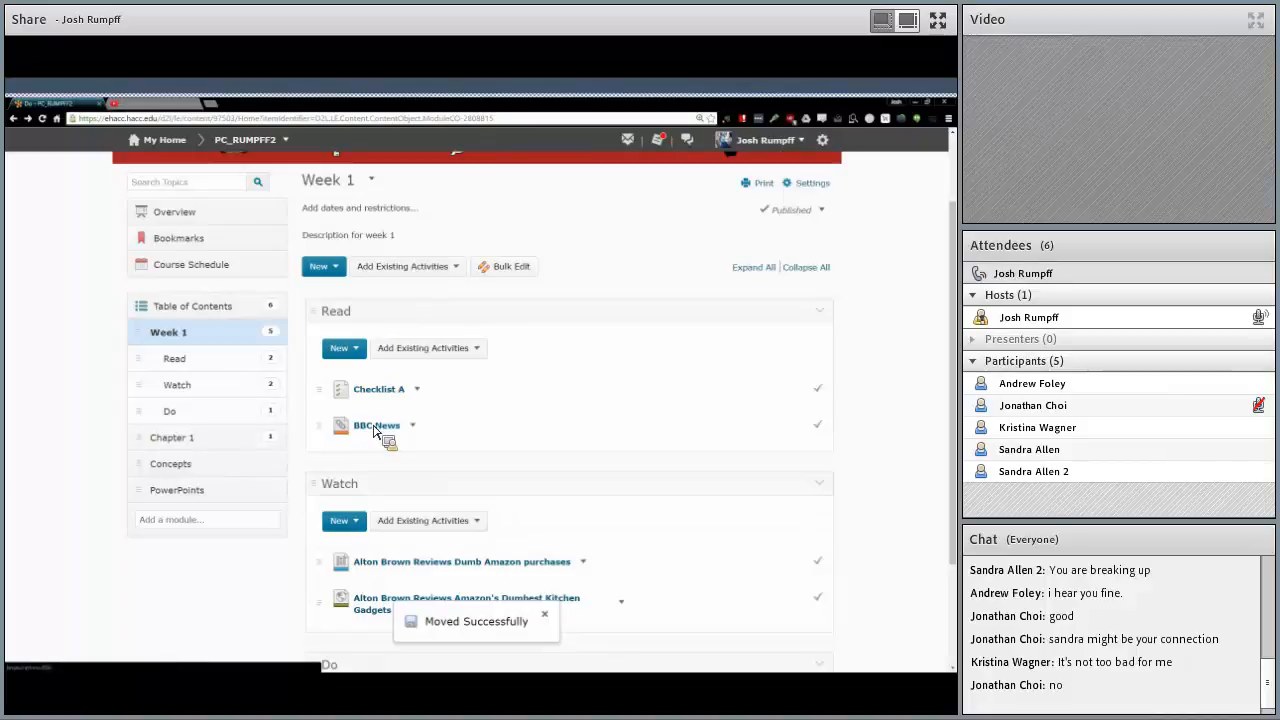
left_click(235, 442)
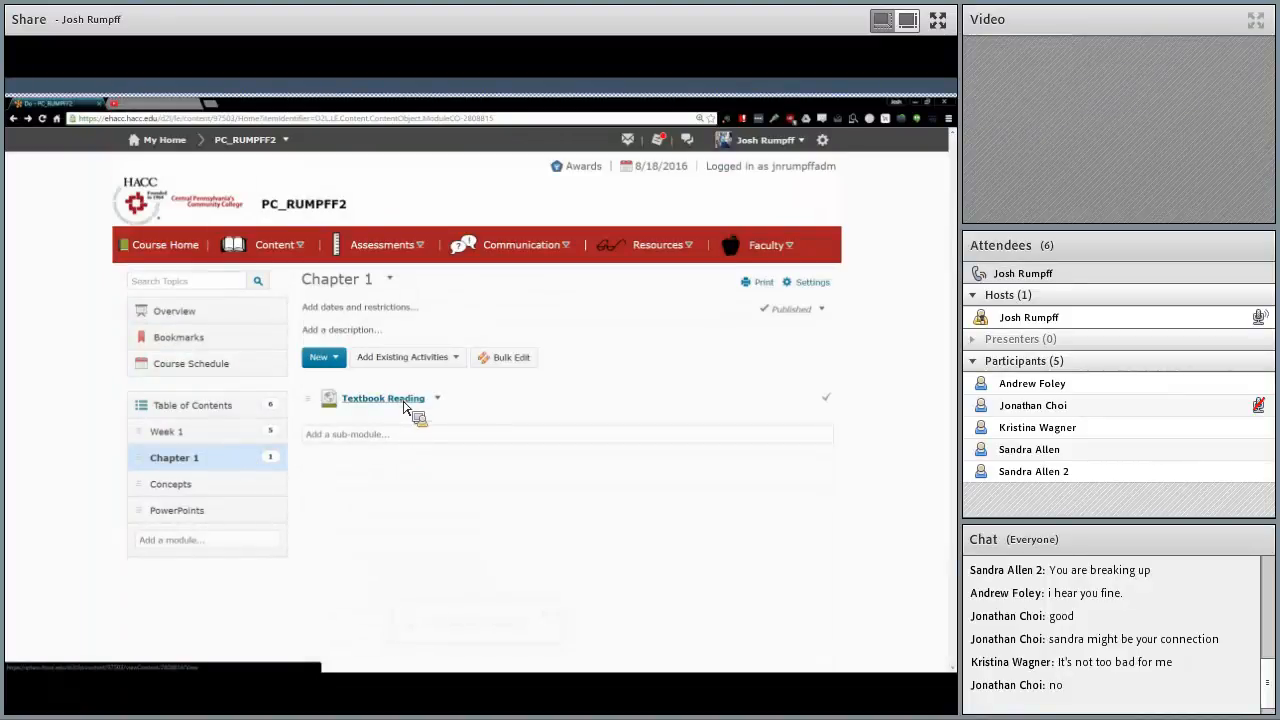
Reorder the modules so Chapter 1 sits above Week 1, and nest PowerPoints inside Chapter 1 as a sub-module.
left_click_drag(182, 398, 146, 432)
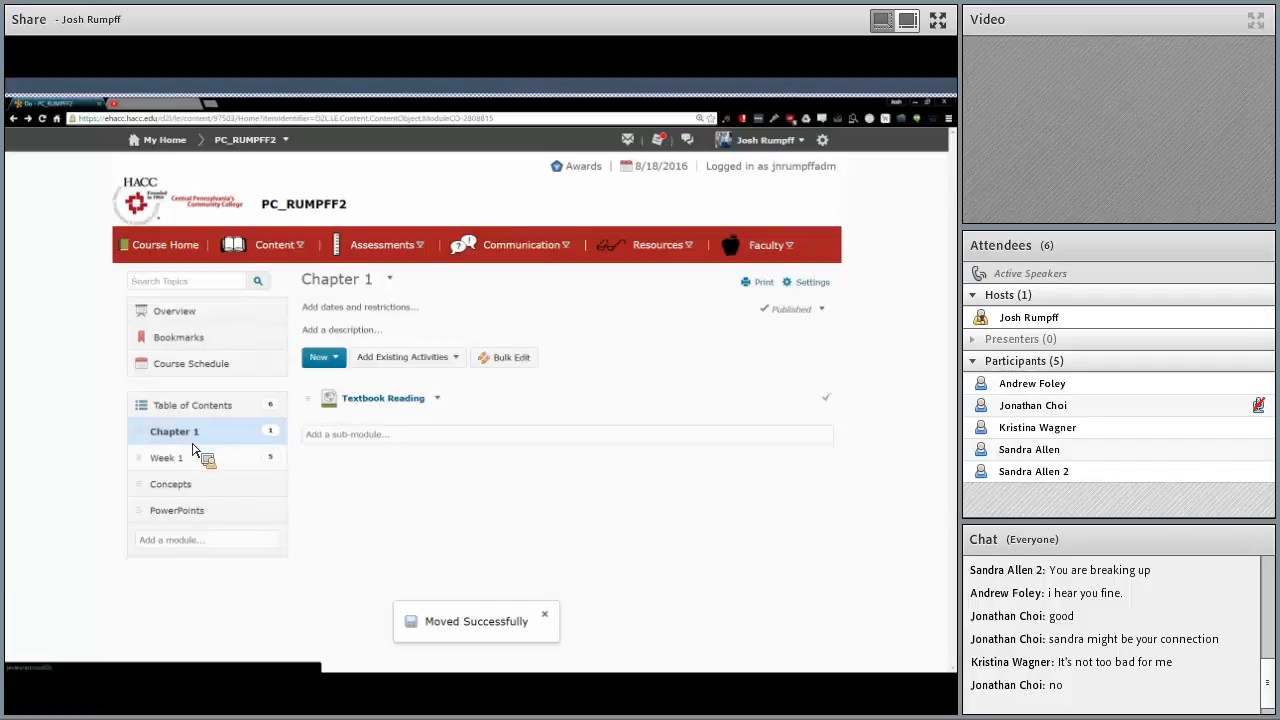
left_click_drag(144, 524, 154, 446)
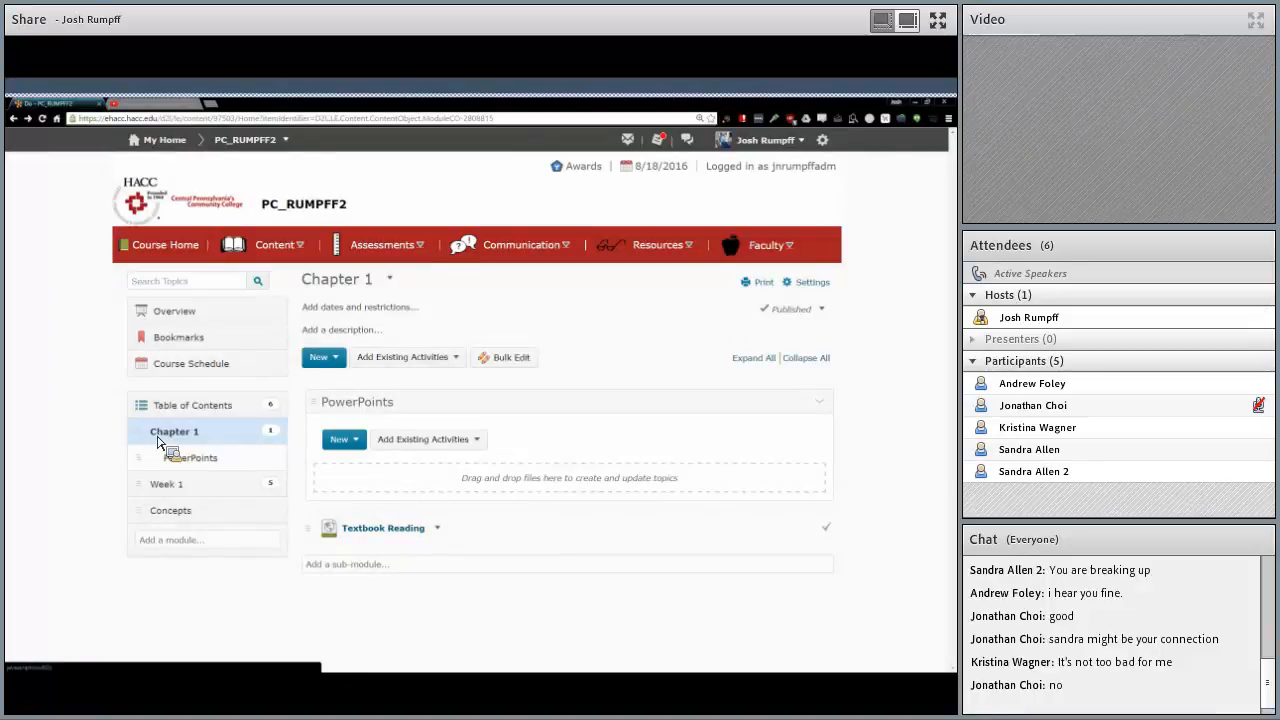
Move the PowerPoints sub-module out of Chapter 1 to the top level, below Concepts.
left_click_drag(157, 443, 197, 530)
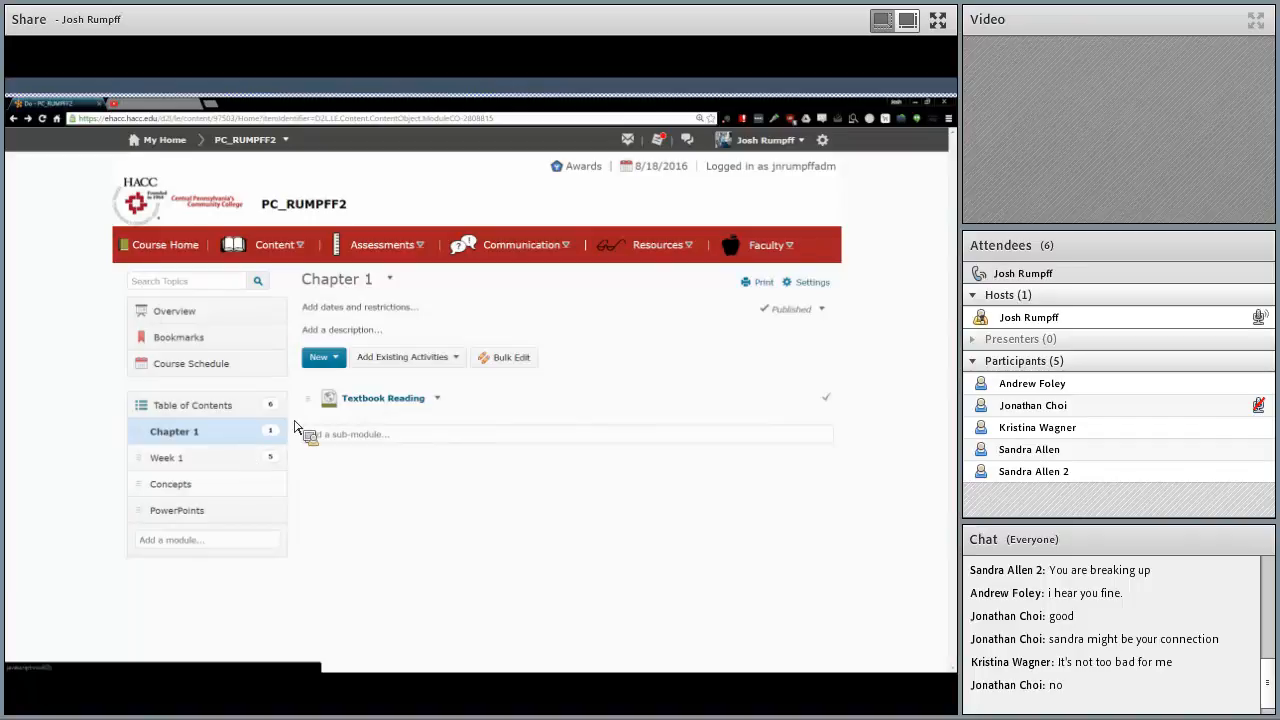
Examine the delete options for Week 1's Read sub-module and its Checklist A topic.
left_click(212, 457)
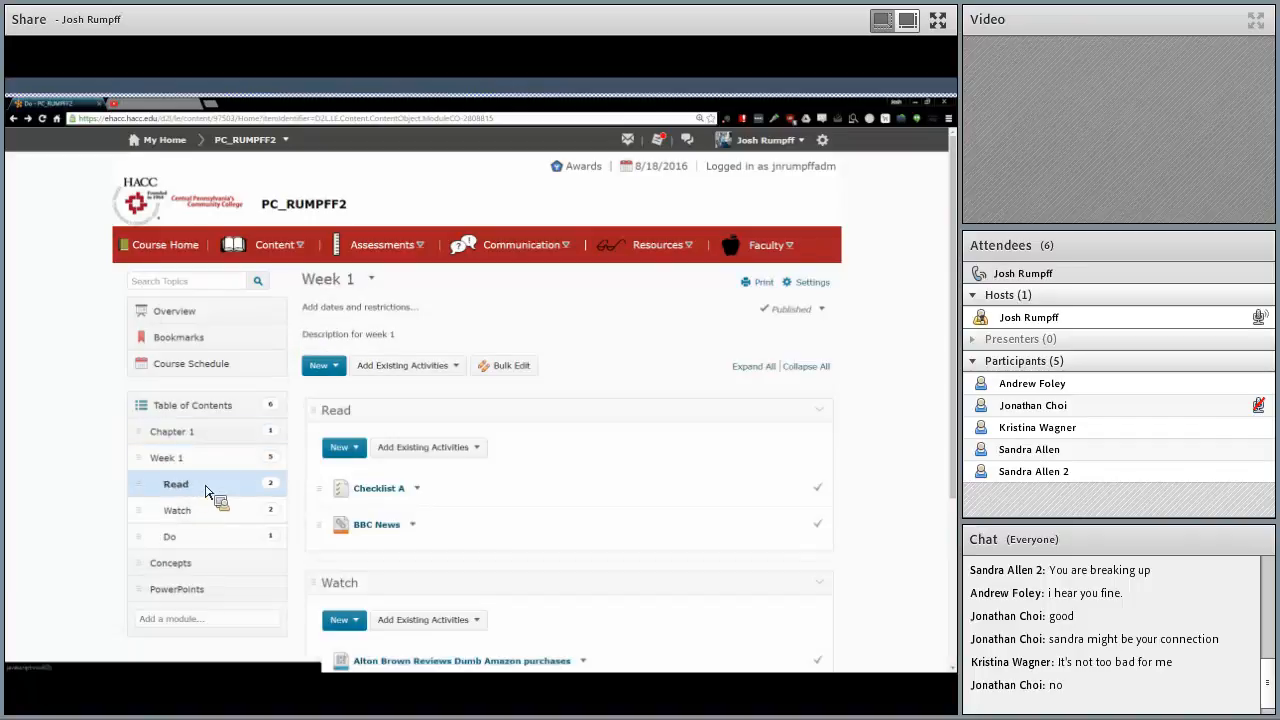
left_click(205, 490)
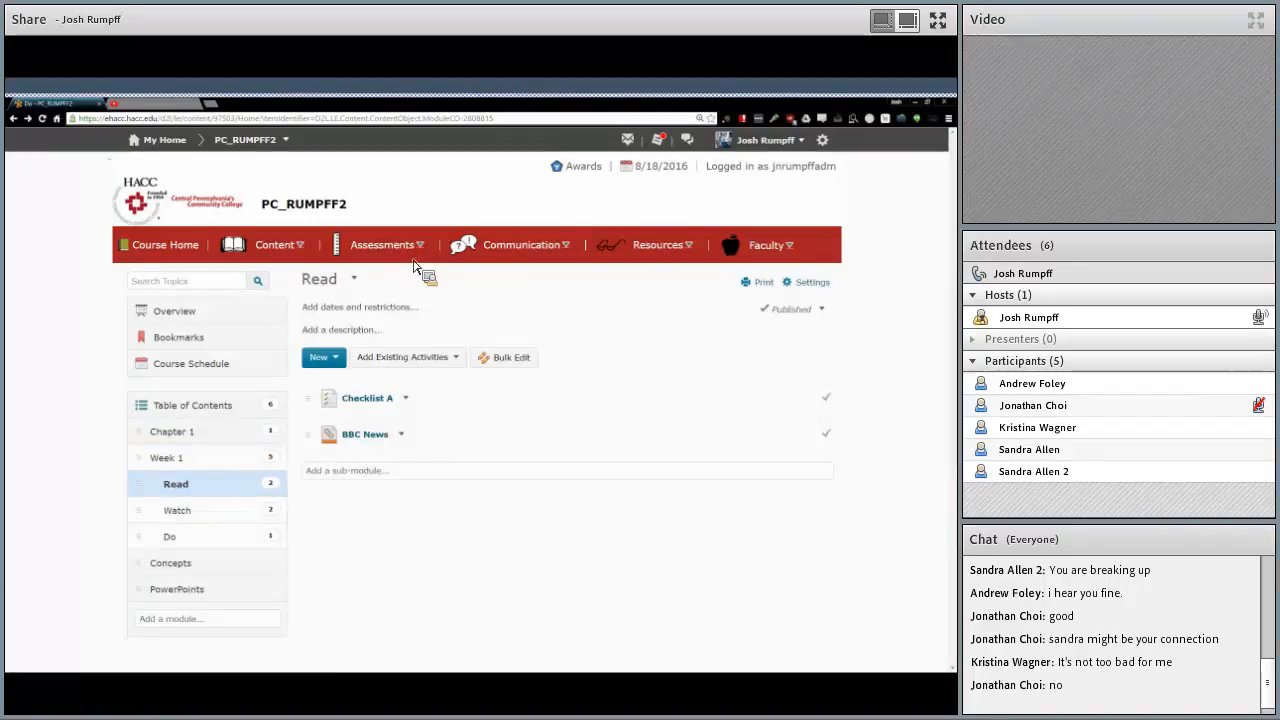
left_click(360, 285)
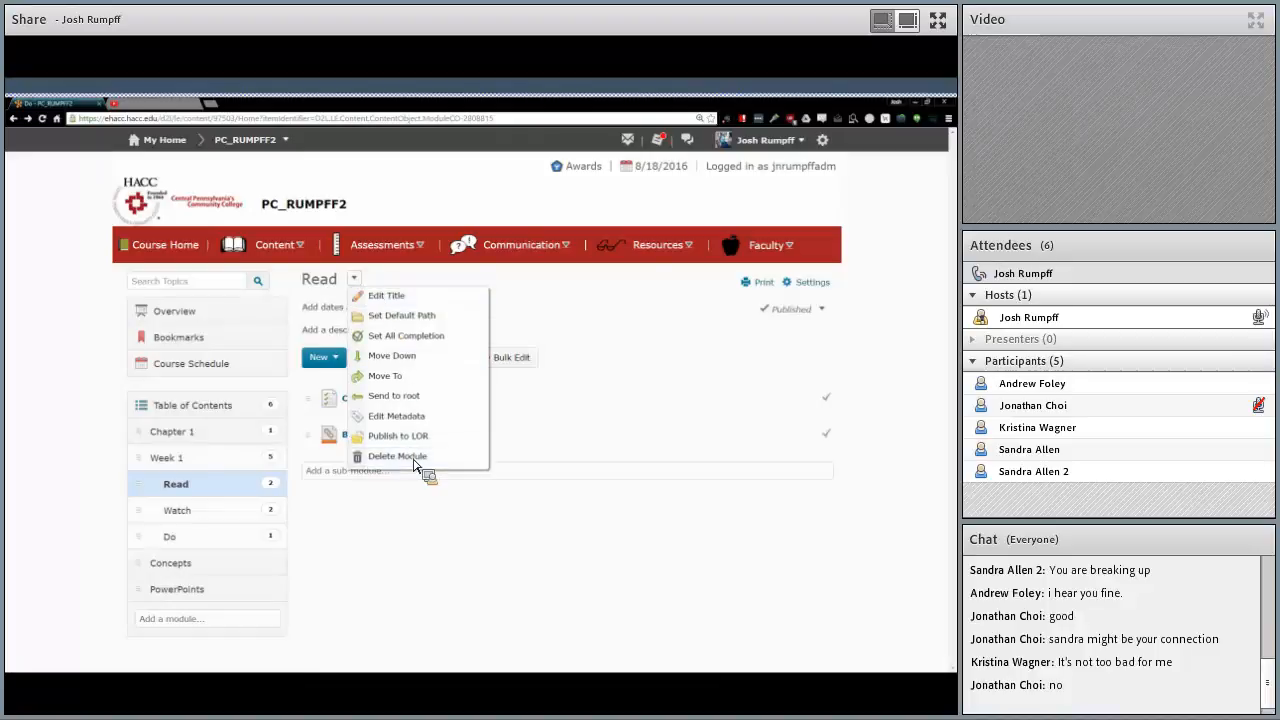
left_click(415, 601)
left_click(405, 398)
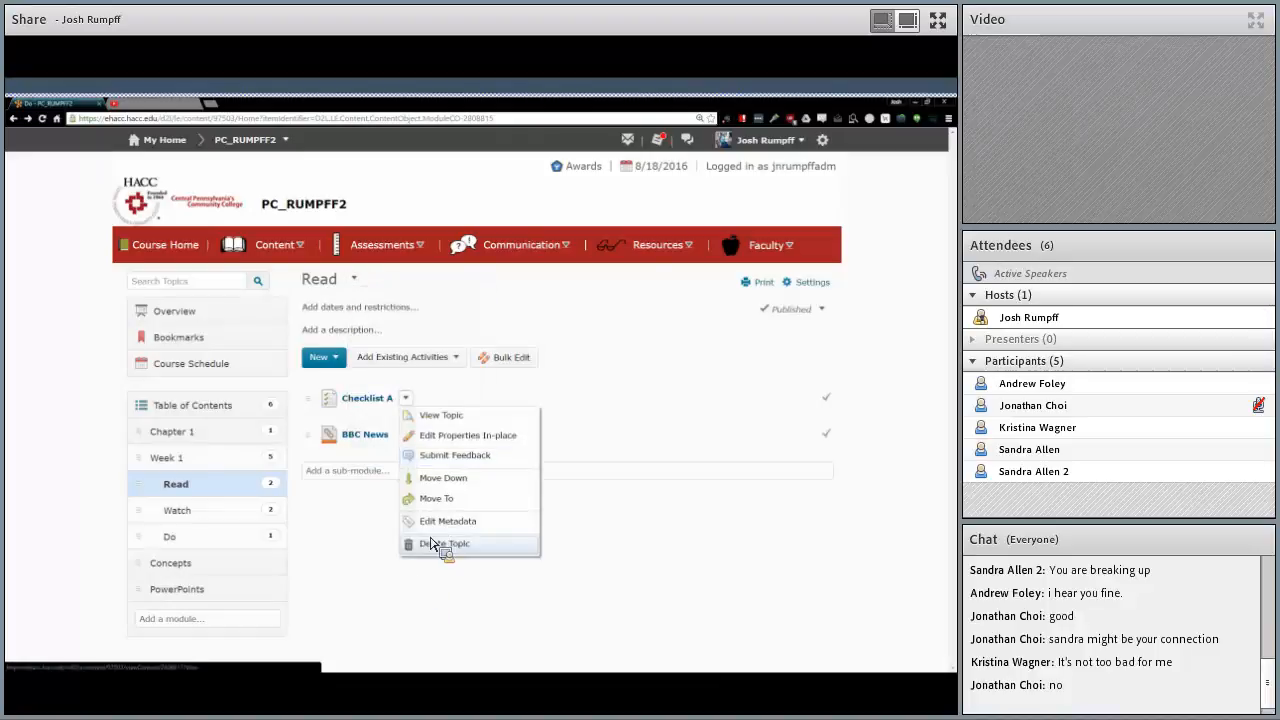
left_click(430, 620)
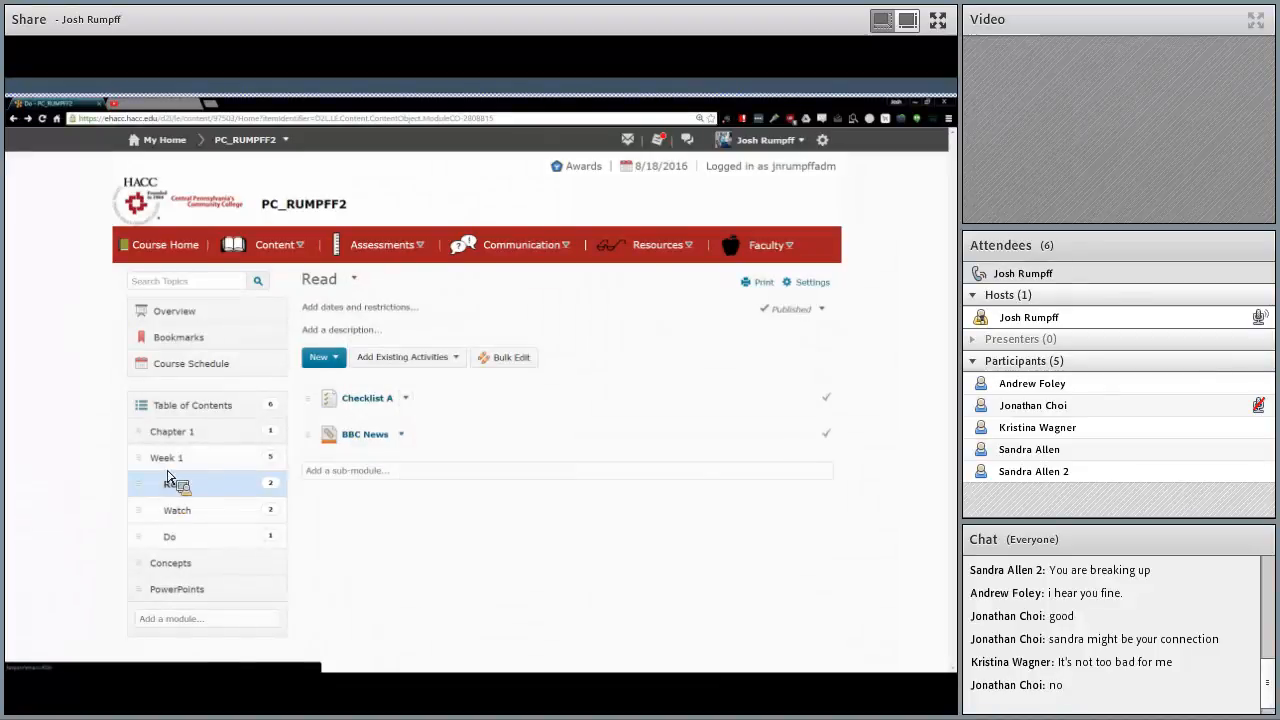
Look through Week 1's Watch and Do sub-modules and examine the delete options for Week 1 and the whole Table of Contents.
left_click(183, 509)
left_click(188, 533)
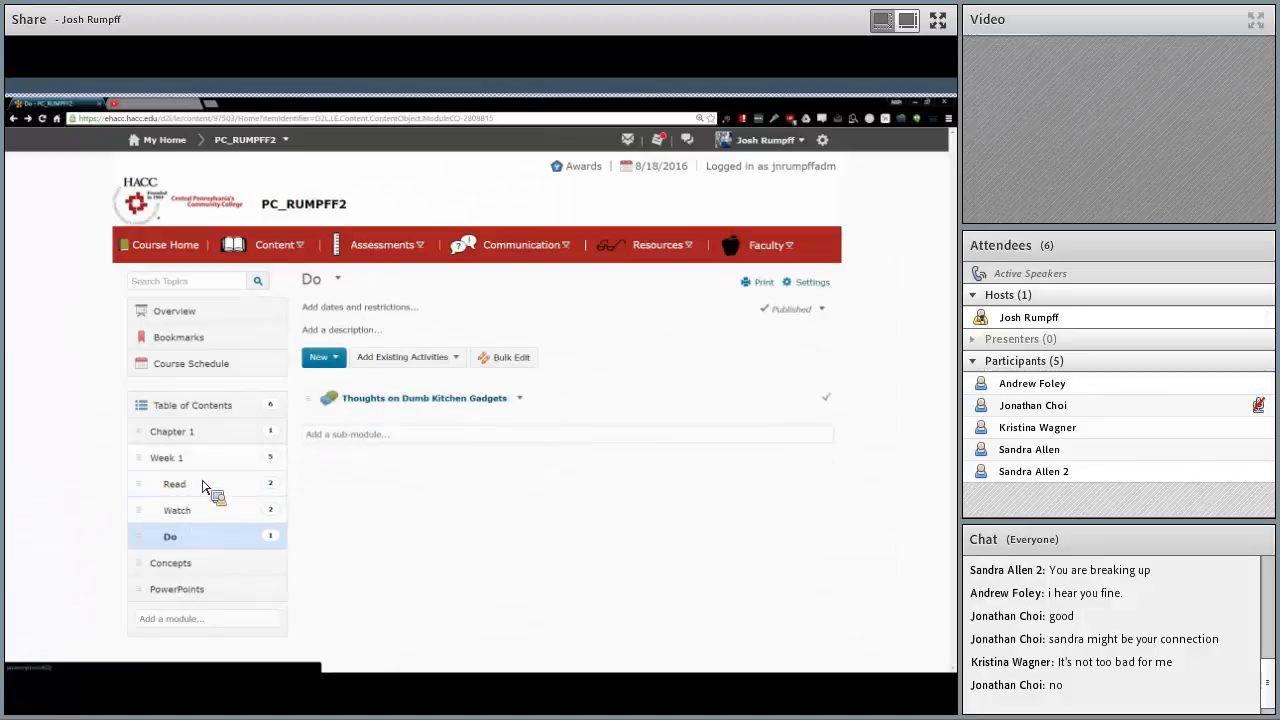
left_click(166, 457)
left_click(371, 279)
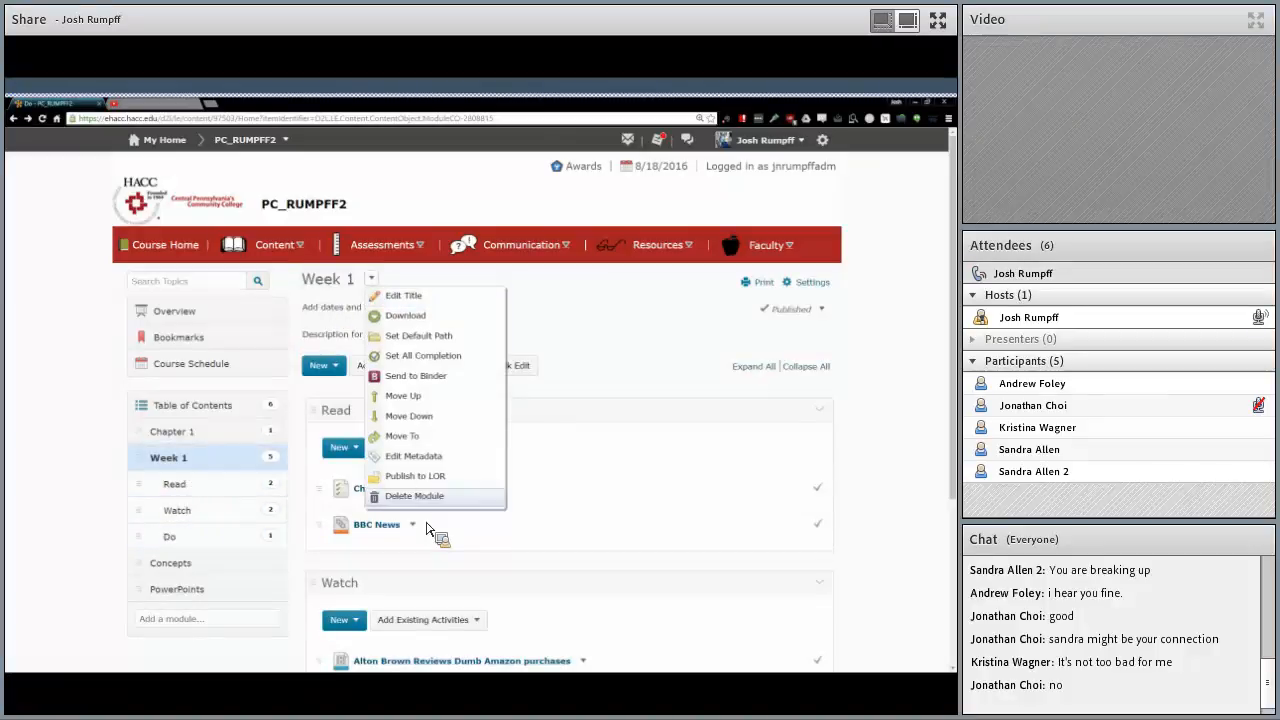
left_click(95, 490)
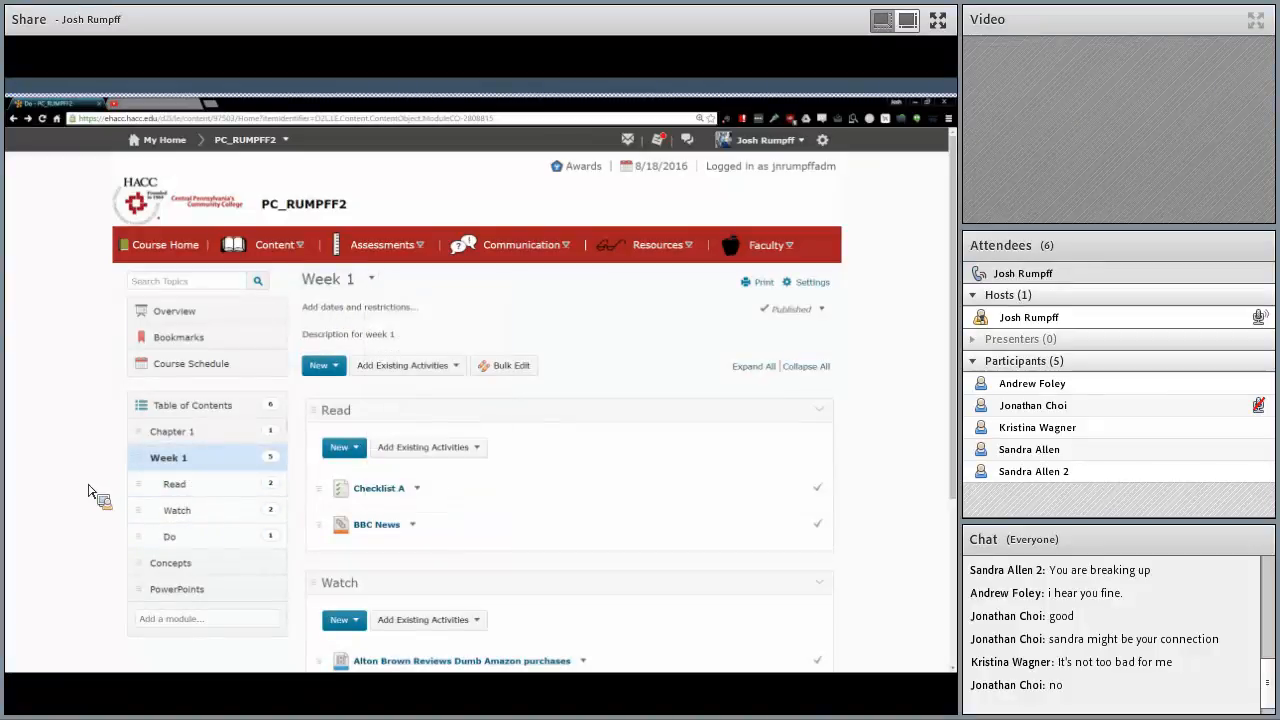
left_click(186, 403)
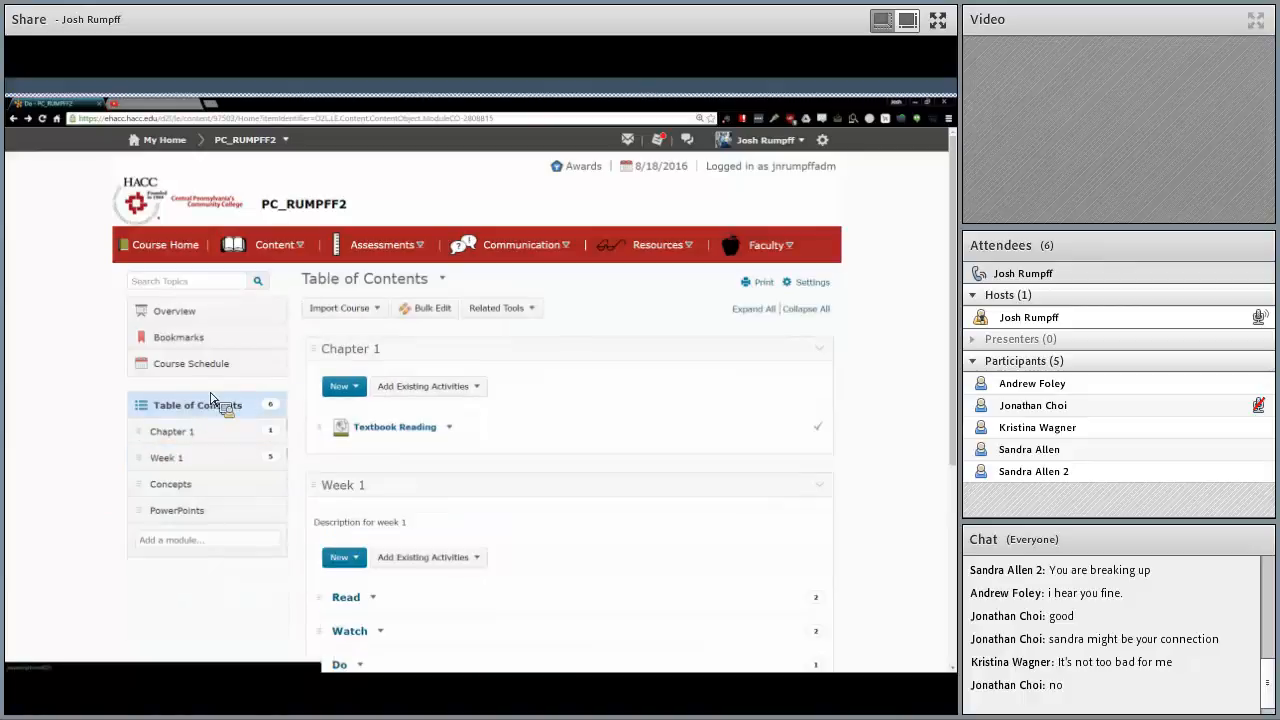
left_click(442, 279)
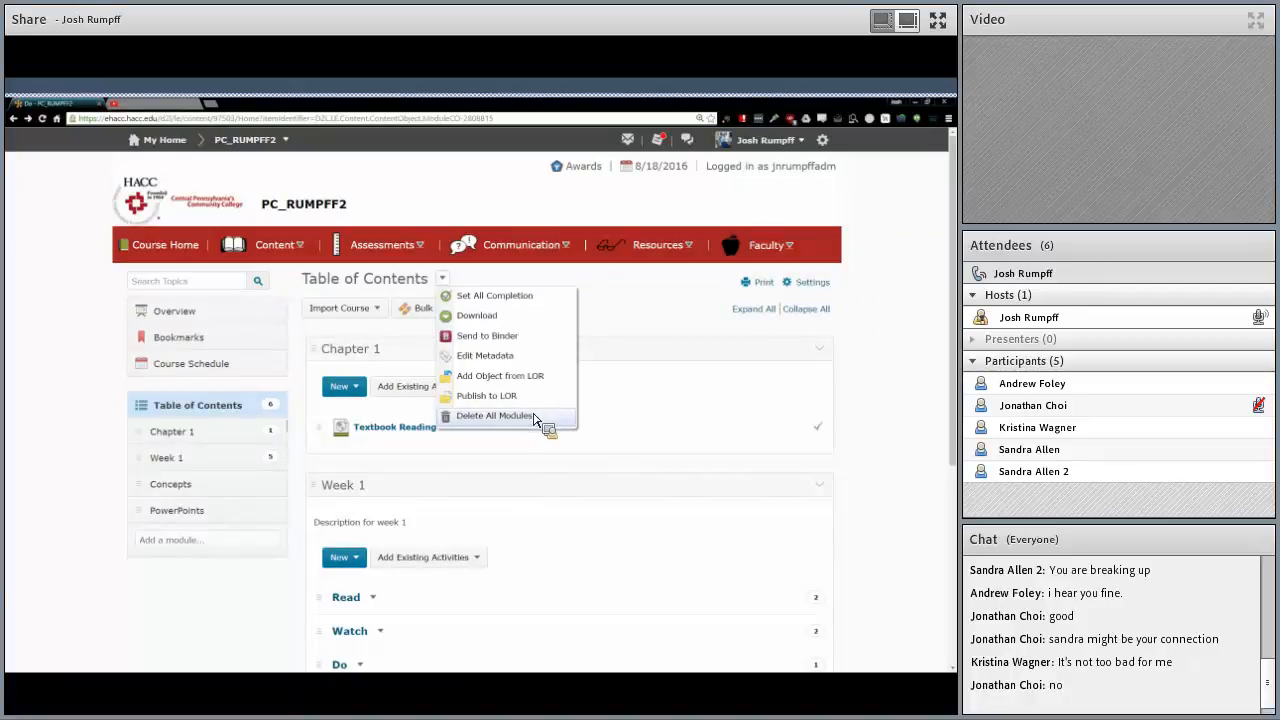
Check the contents of the top-level modules and reorder them so Week 1 sits above Chapter 1.
left_click(212, 431)
left_click(208, 457)
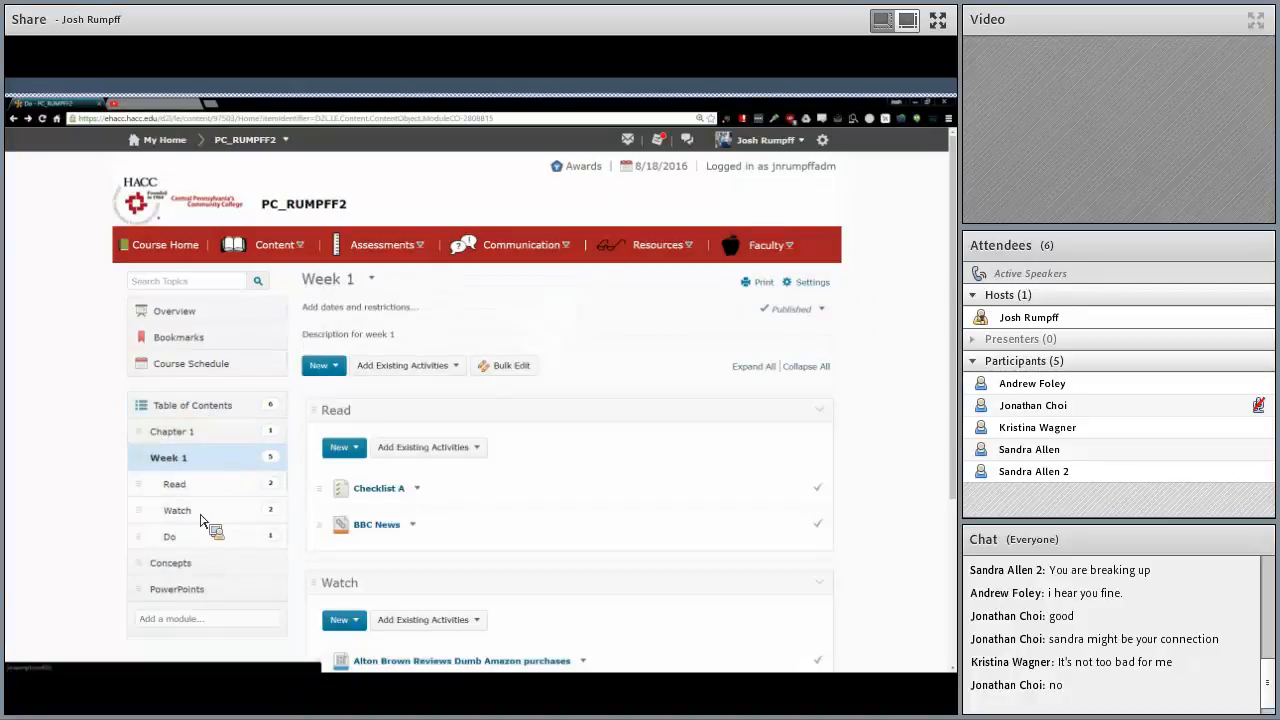
scroll(203, 537, "down", 3)
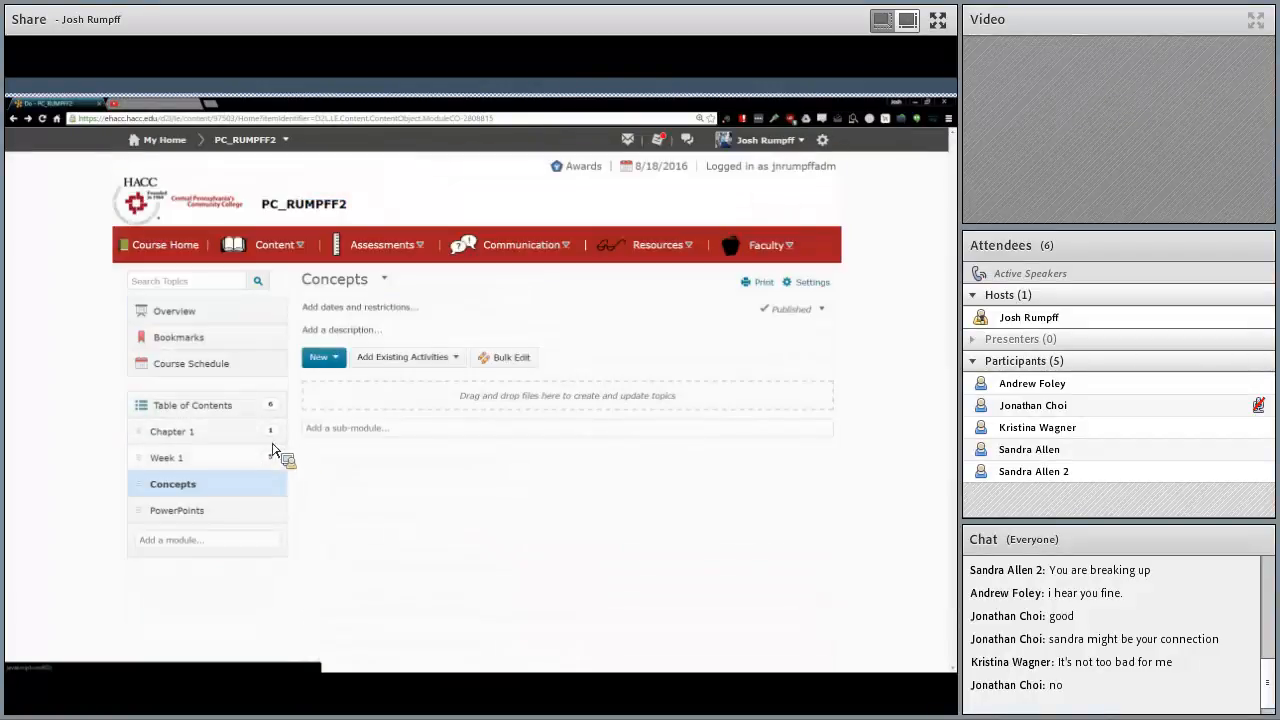
left_click(212, 509)
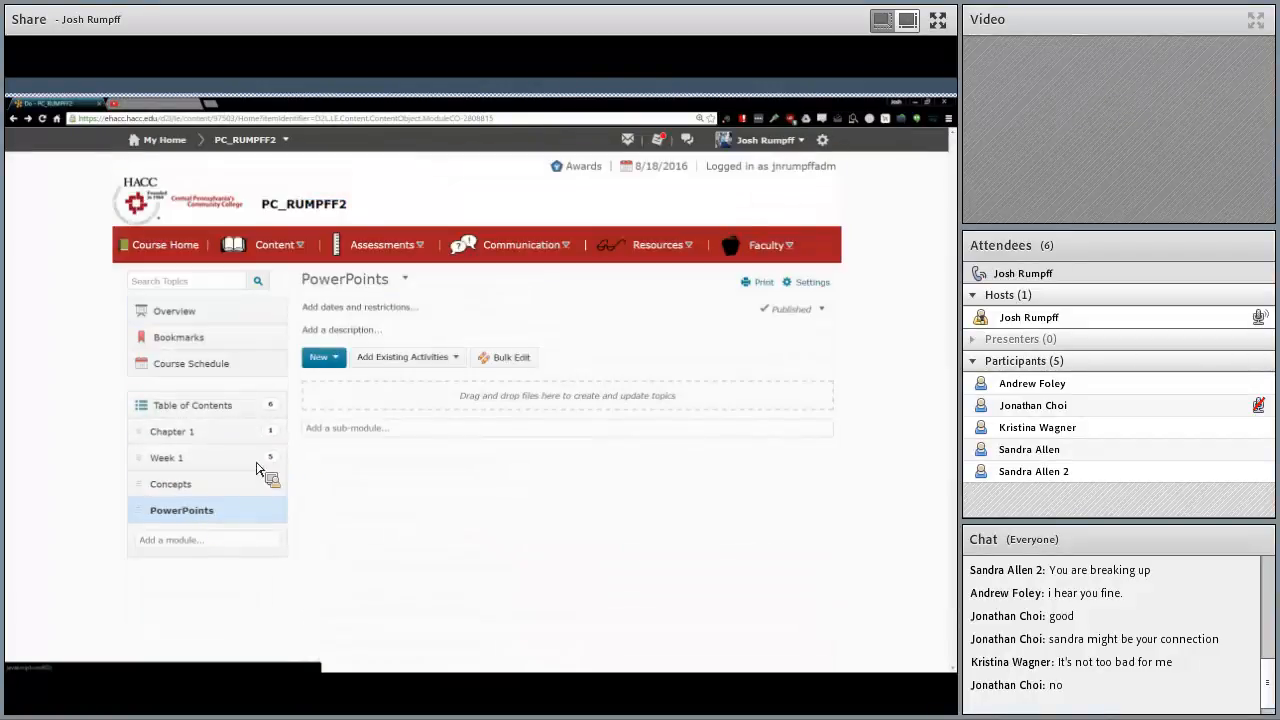
left_click(220, 432)
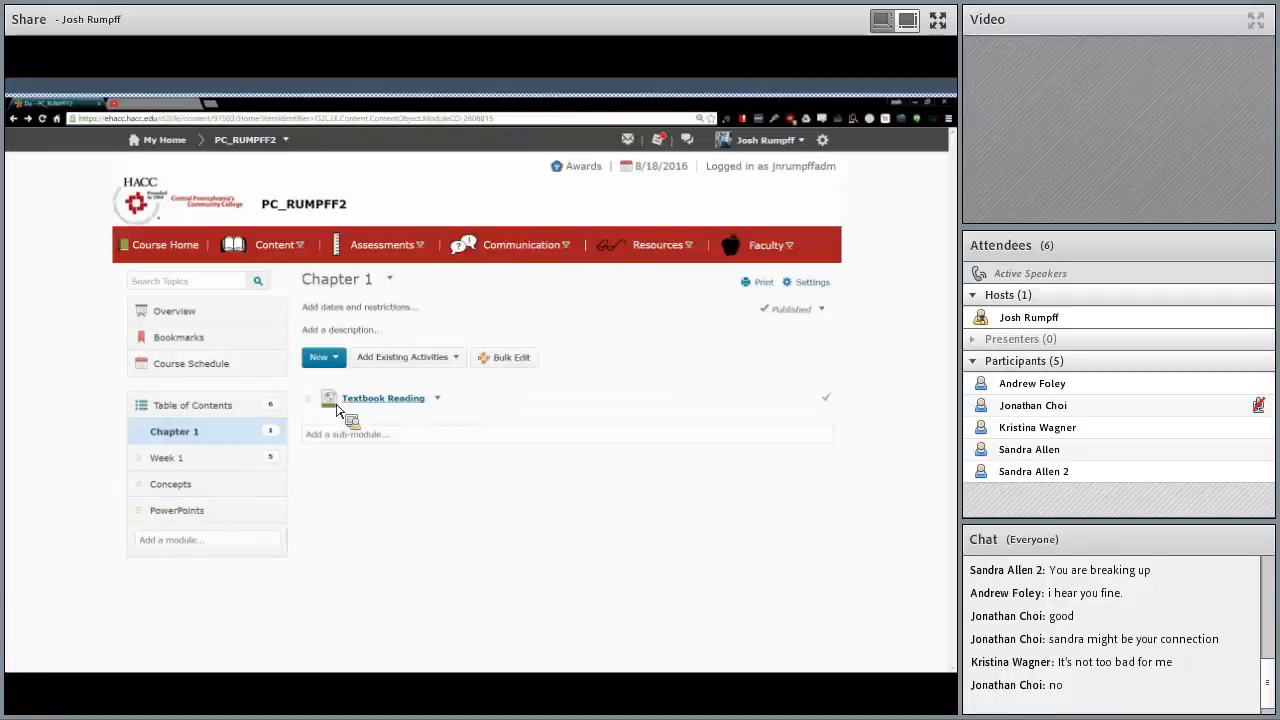
left_click_drag(200, 482, 151, 428)
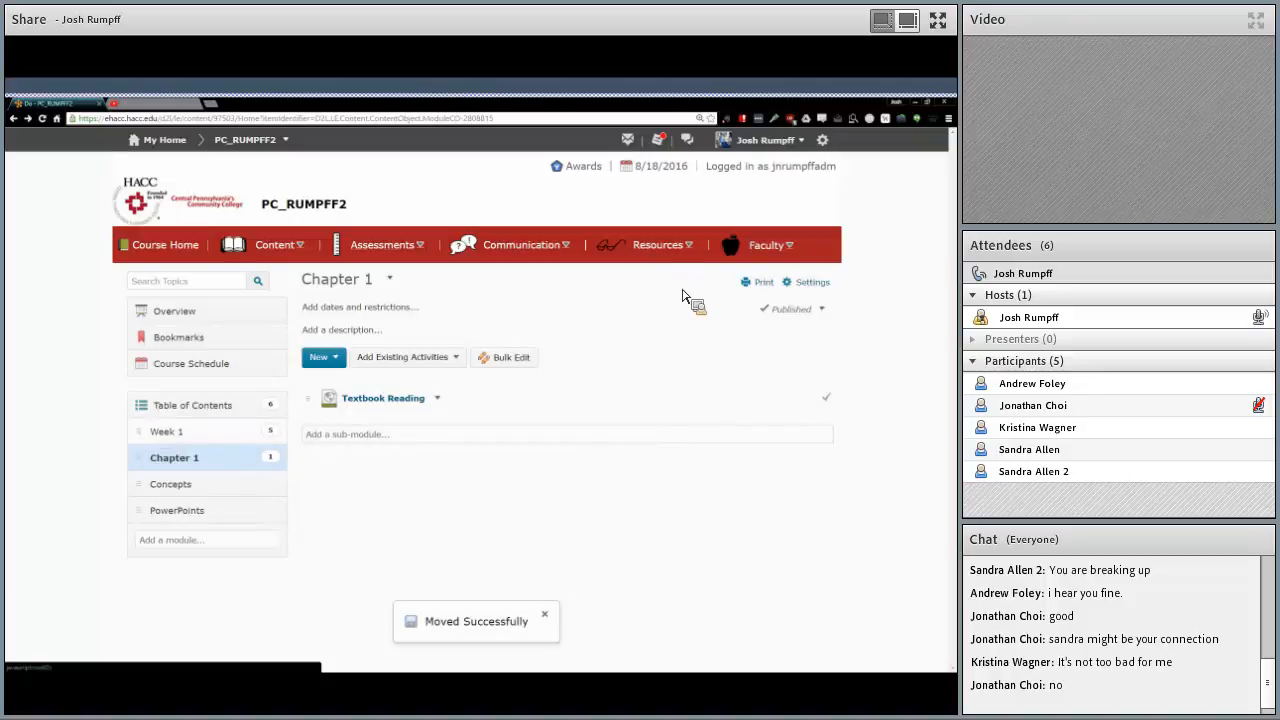
Open the course Classlist and impersonate the test student at the head of the list.
left_click(528, 251)
left_click(488, 296)
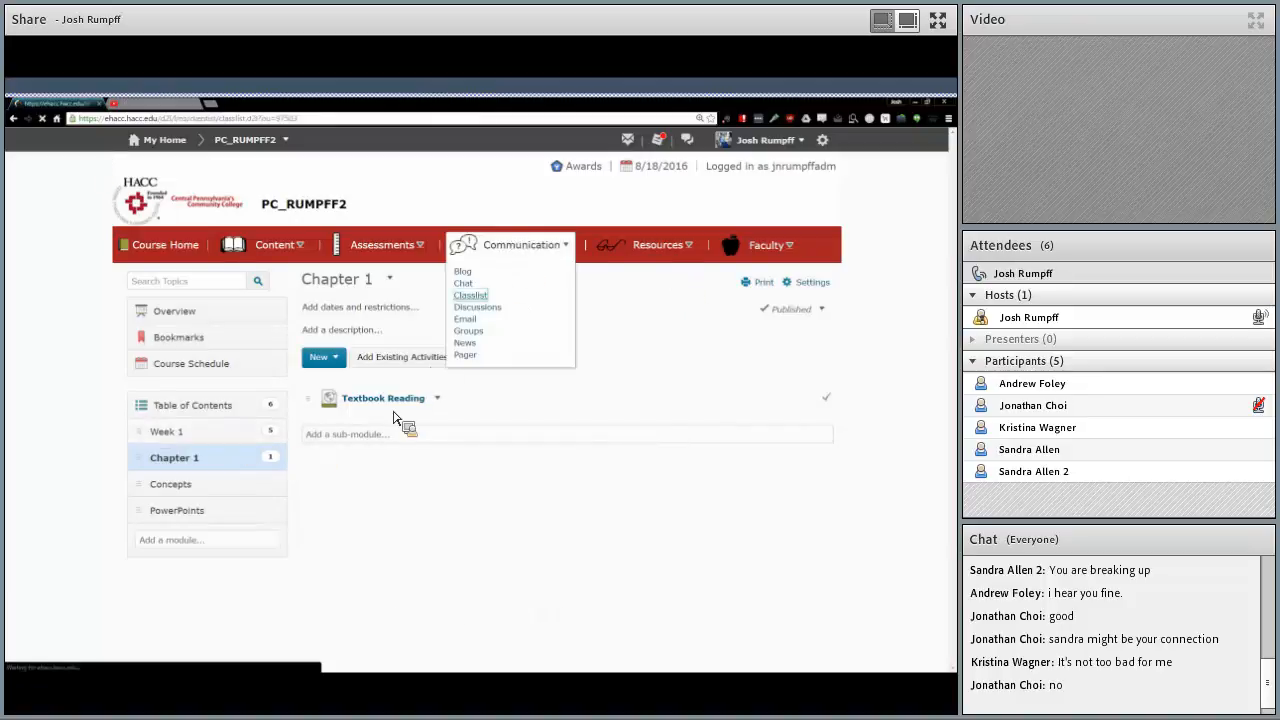
scroll(357, 405, "down", 2)
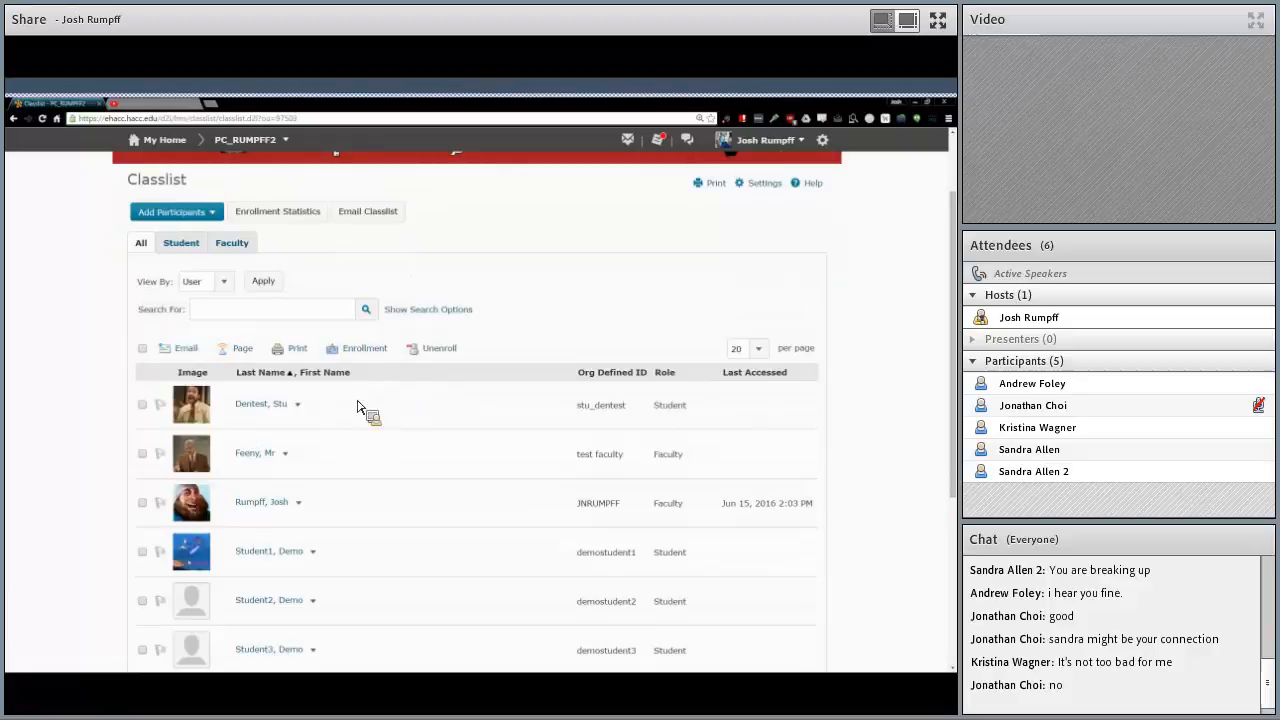
left_click(303, 405)
left_click(368, 305)
left_click(357, 281)
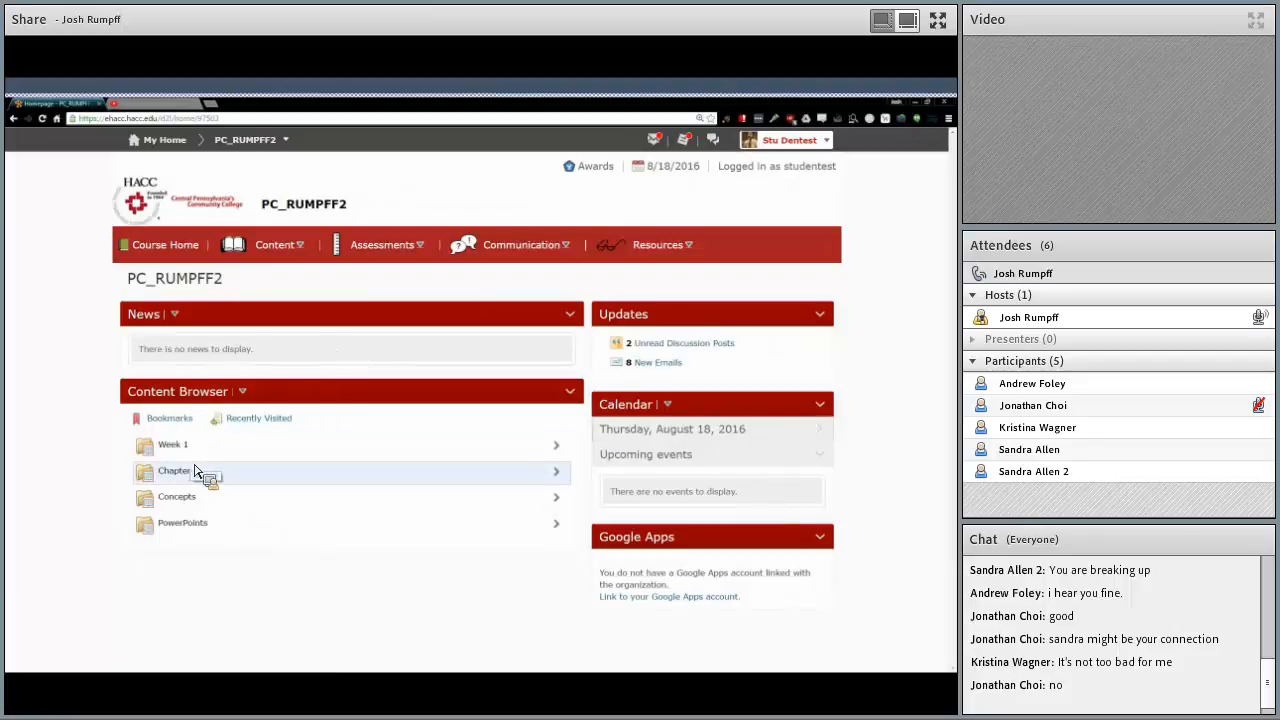
Browse Week 1 and its Read sub-module in the homepage's Content Browser and return to its Home level.
left_click(268, 453)
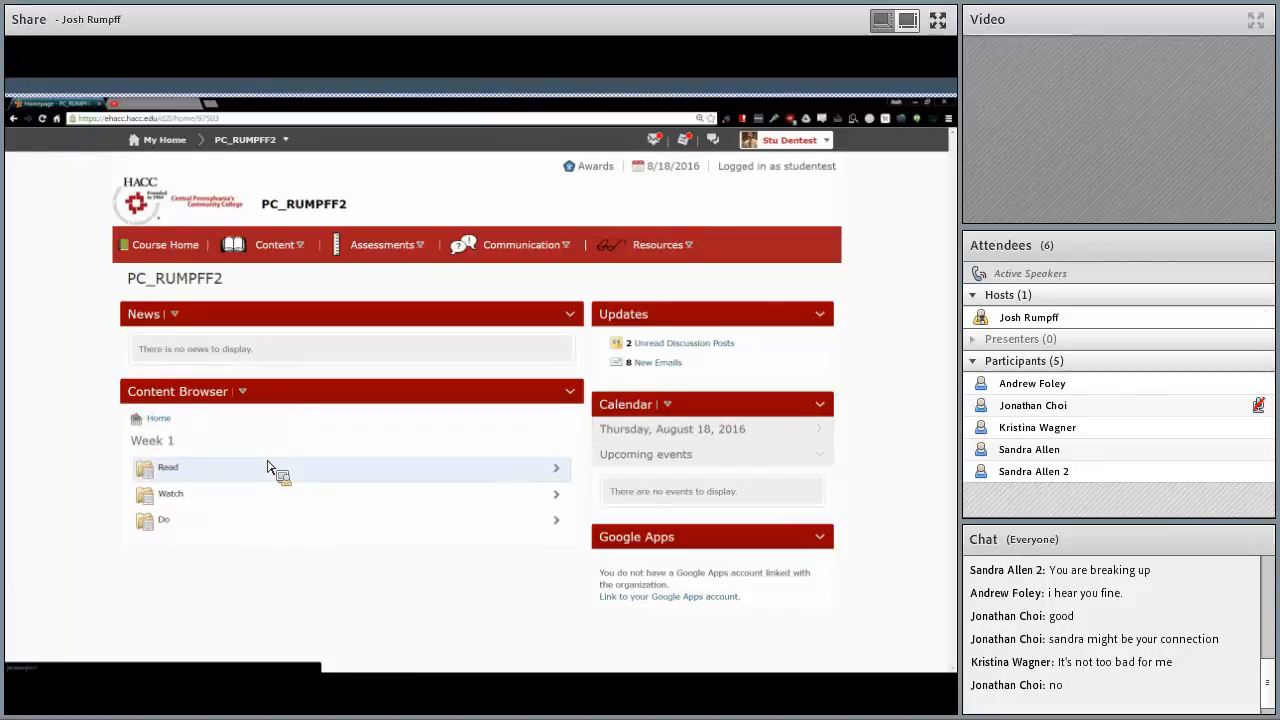
left_click(267, 470)
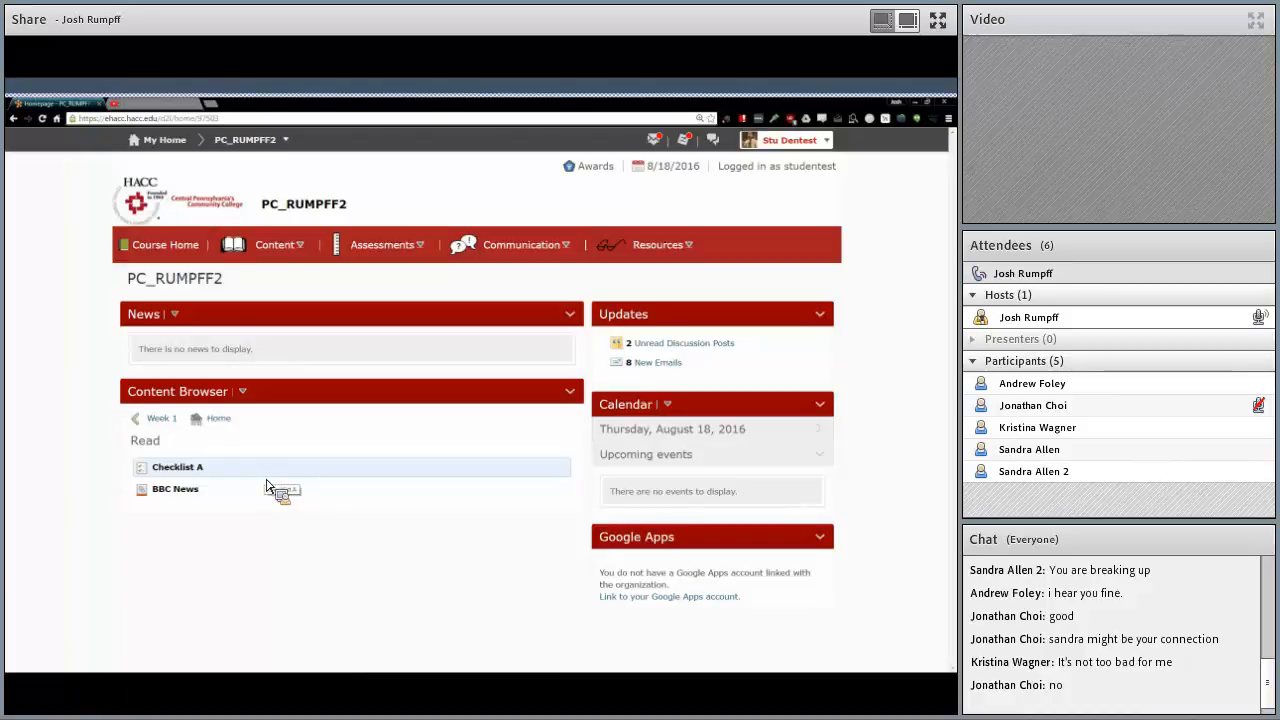
left_click(162, 419)
left_click(160, 419)
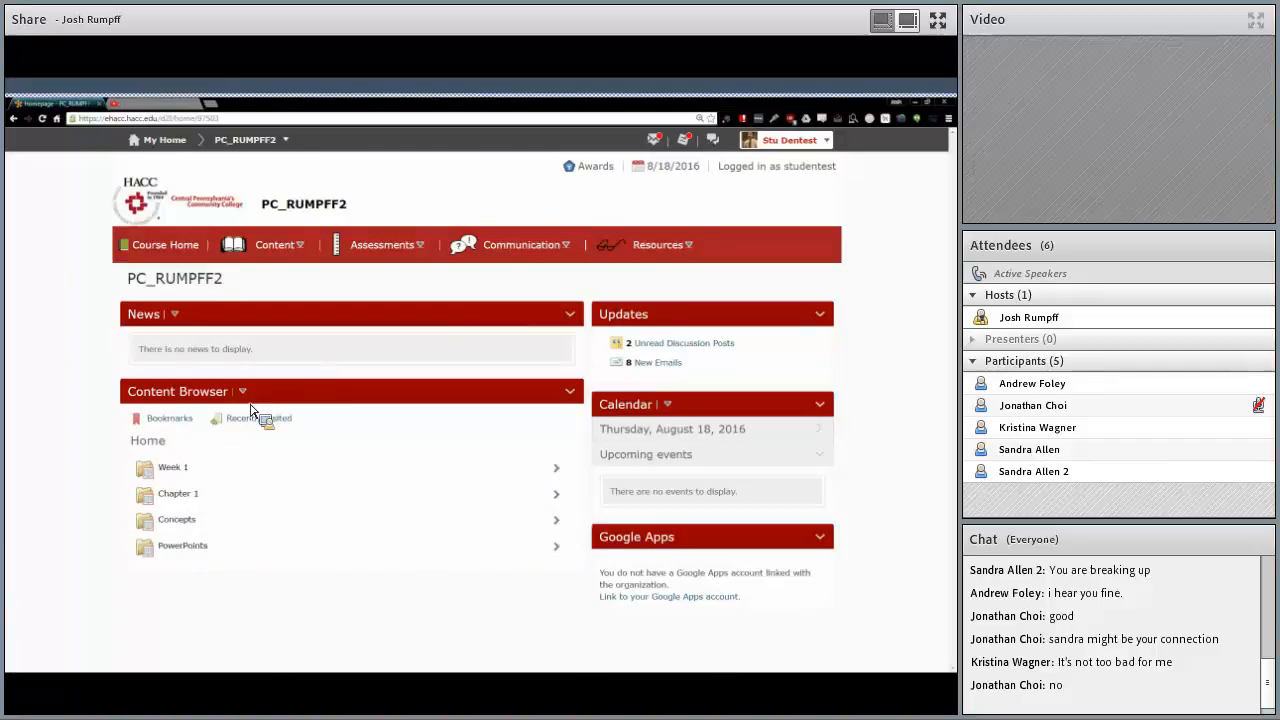
Open the course Content as the student and review the modules in the Table of Contents.
left_click(272, 248)
left_click(252, 287)
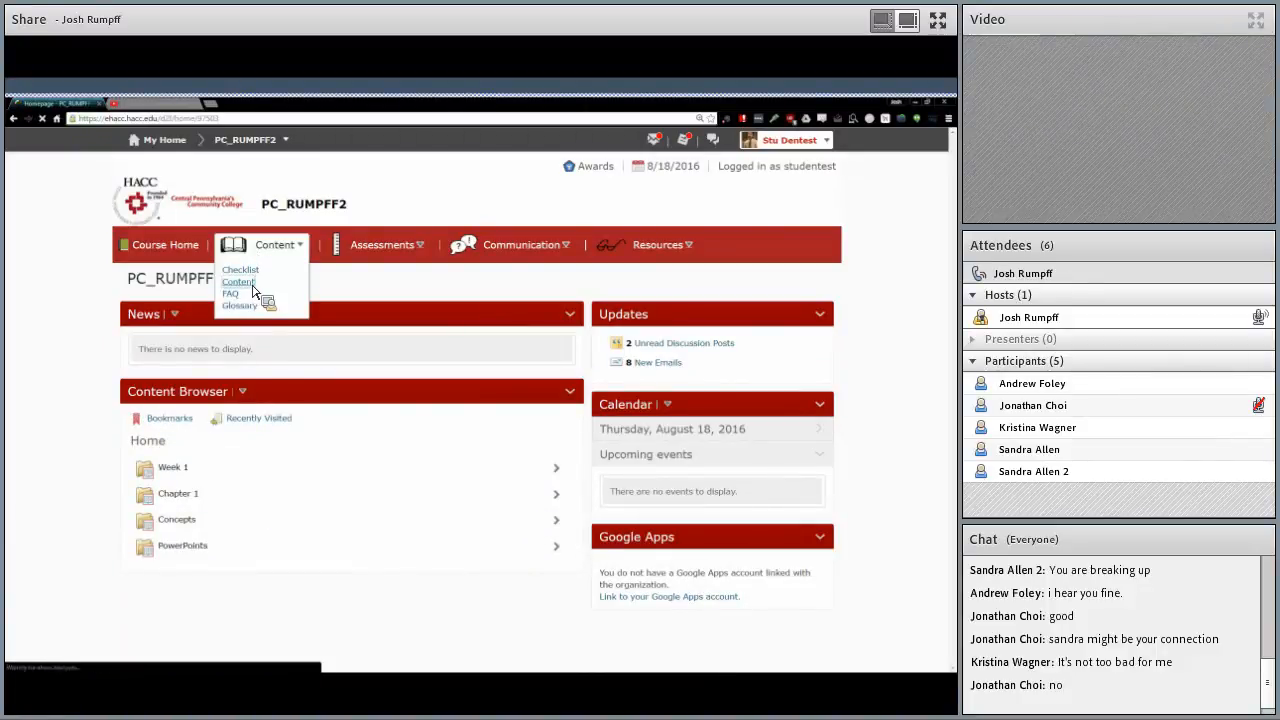
scroll(370, 440, "down", 2)
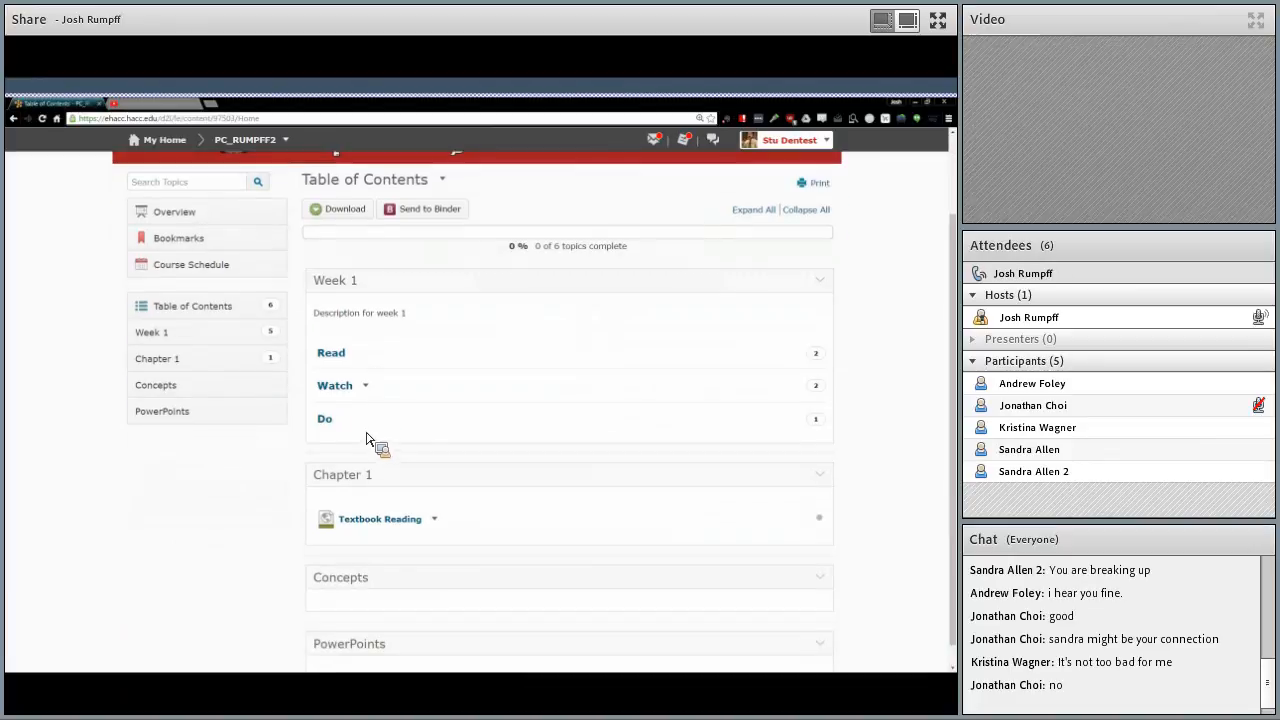
scroll(372, 448, "down", 1)
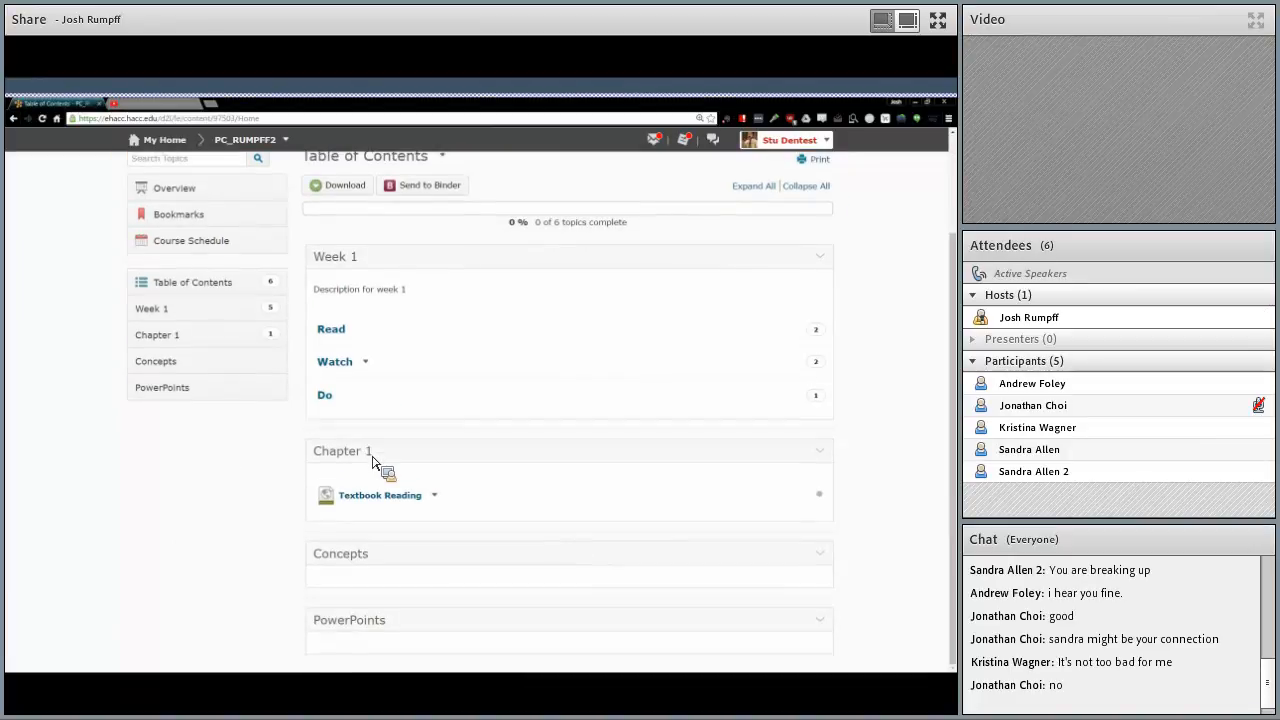
scroll(372, 460, "up", 3)
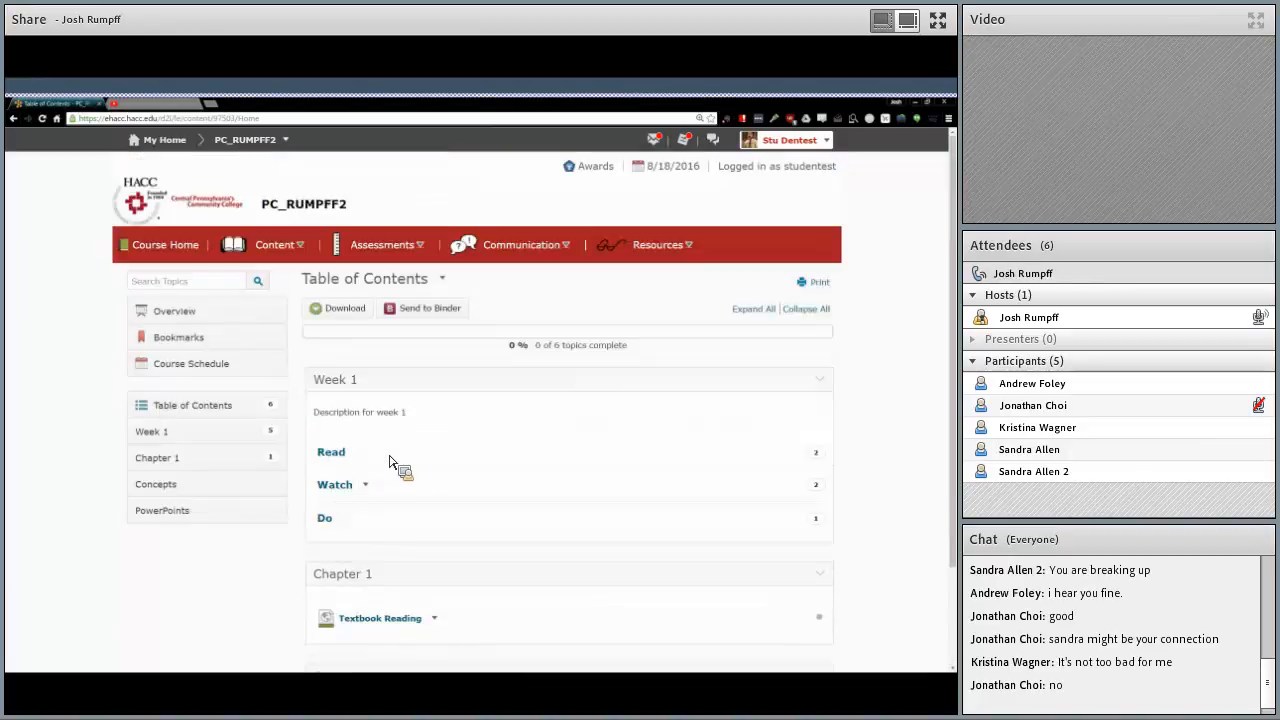
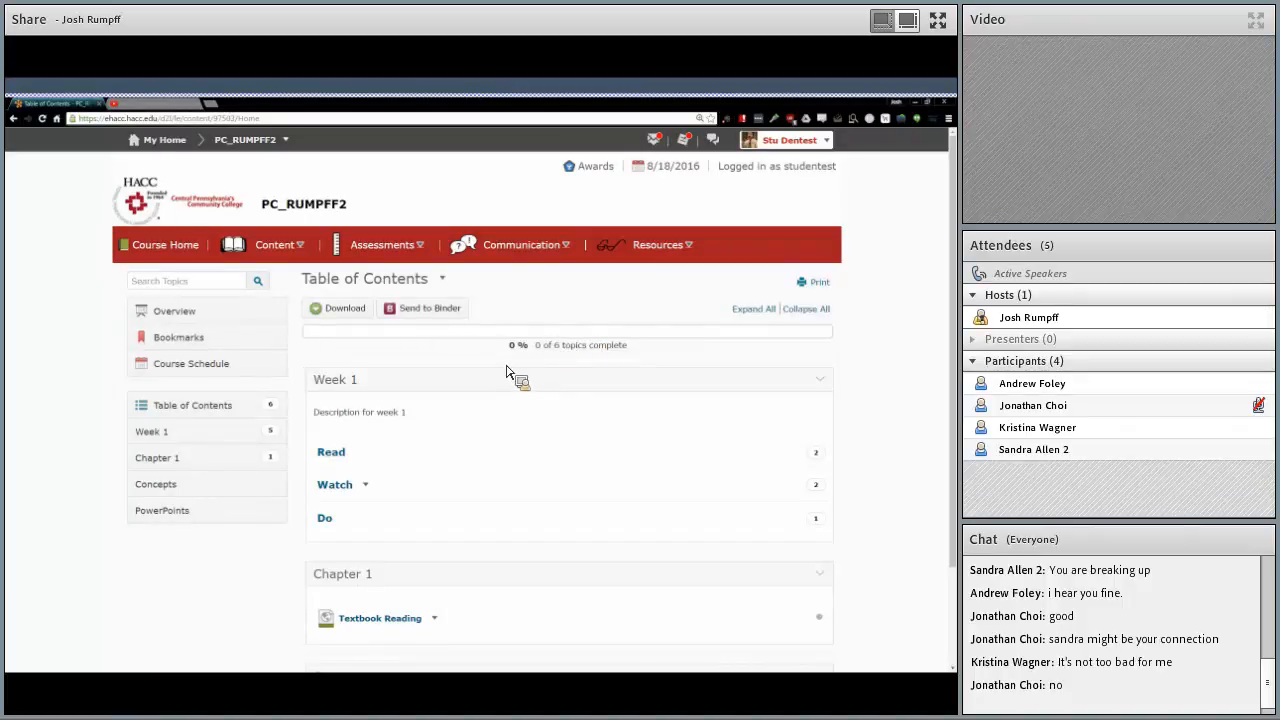
Open the Checklist A topic from Week 1's Read sub-module in the student view.
scroll(506, 372, "down", 3)
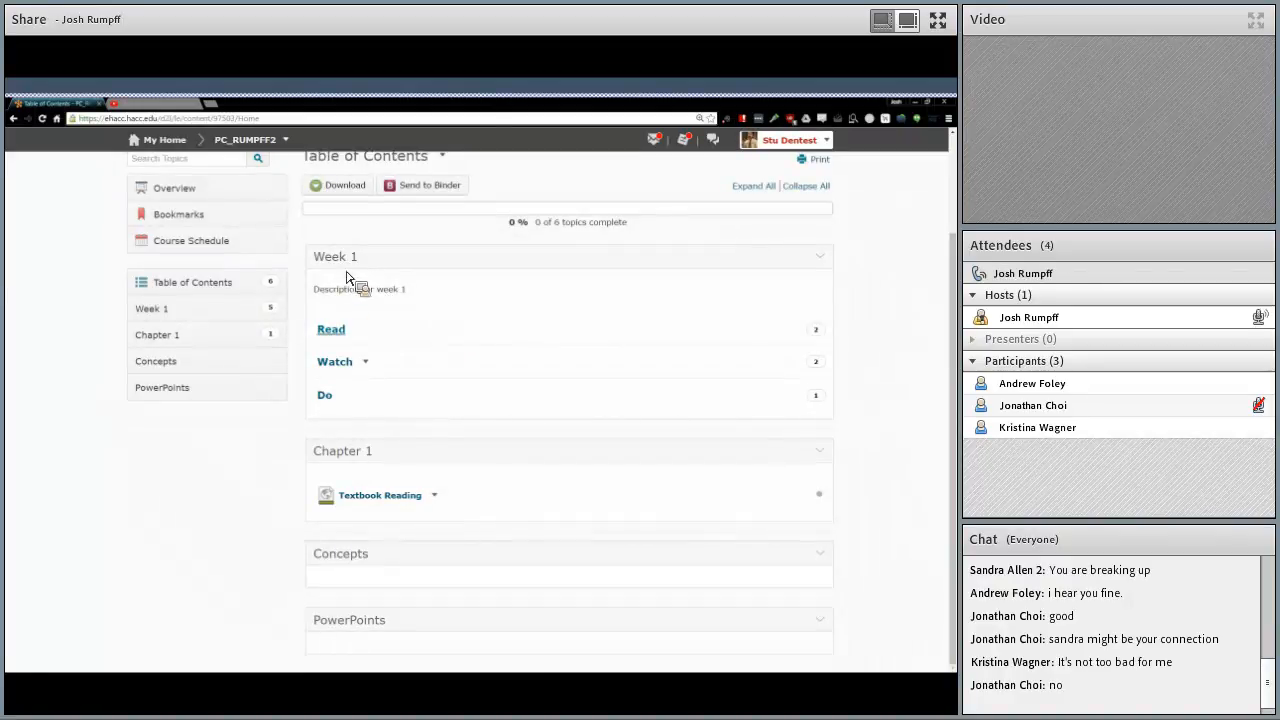
left_click(334, 330)
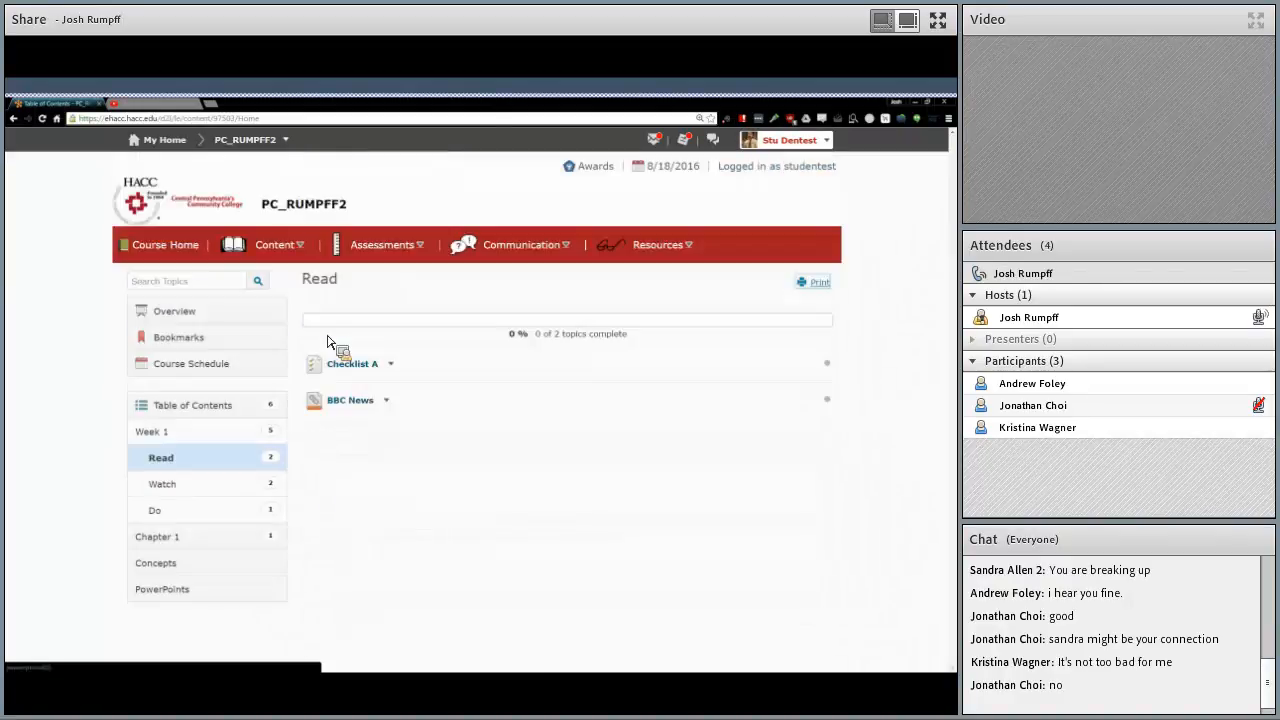
left_click(365, 366)
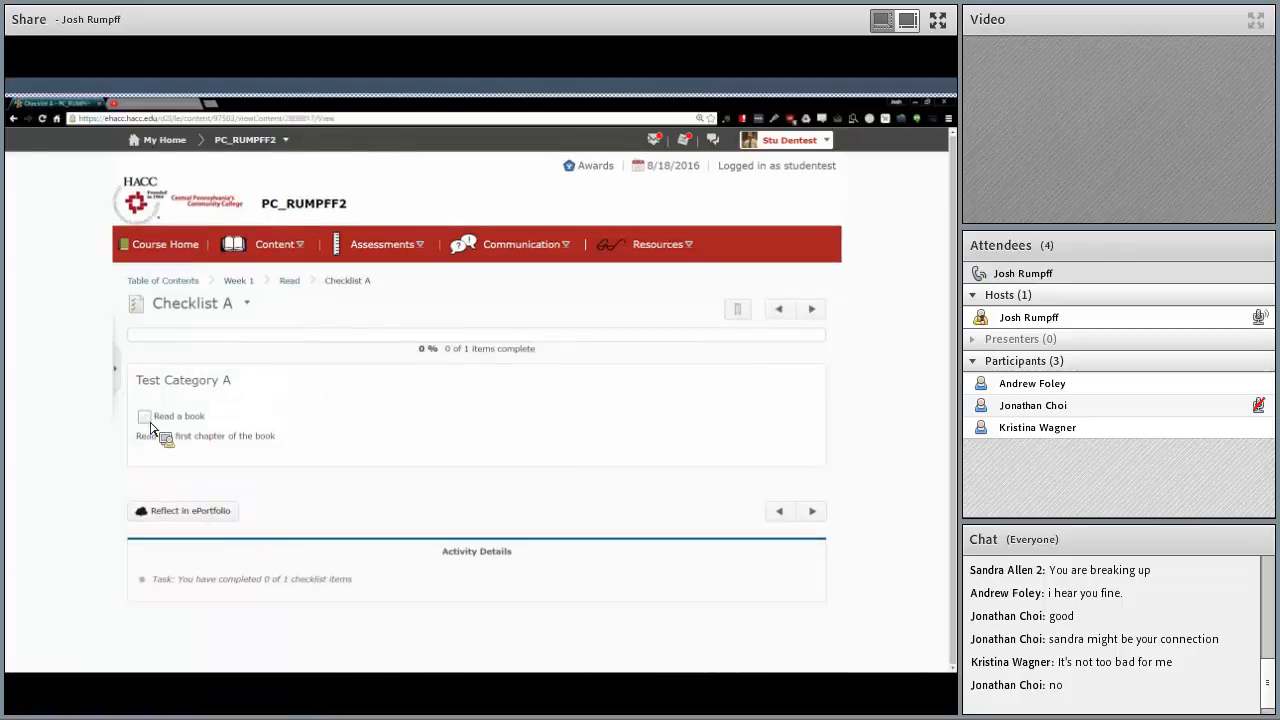
Mark the "Read a book" item in Checklist A as complete and advance to the BBC News topic.
left_click(145, 417)
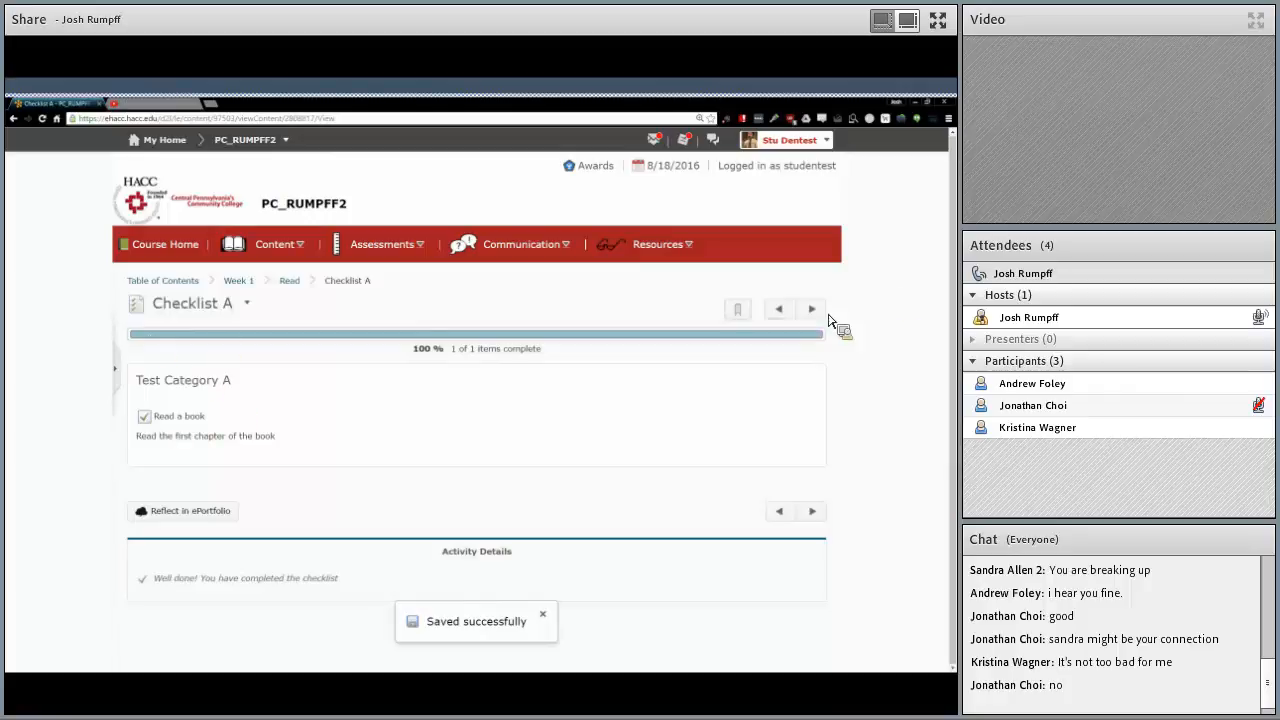
left_click(145, 418)
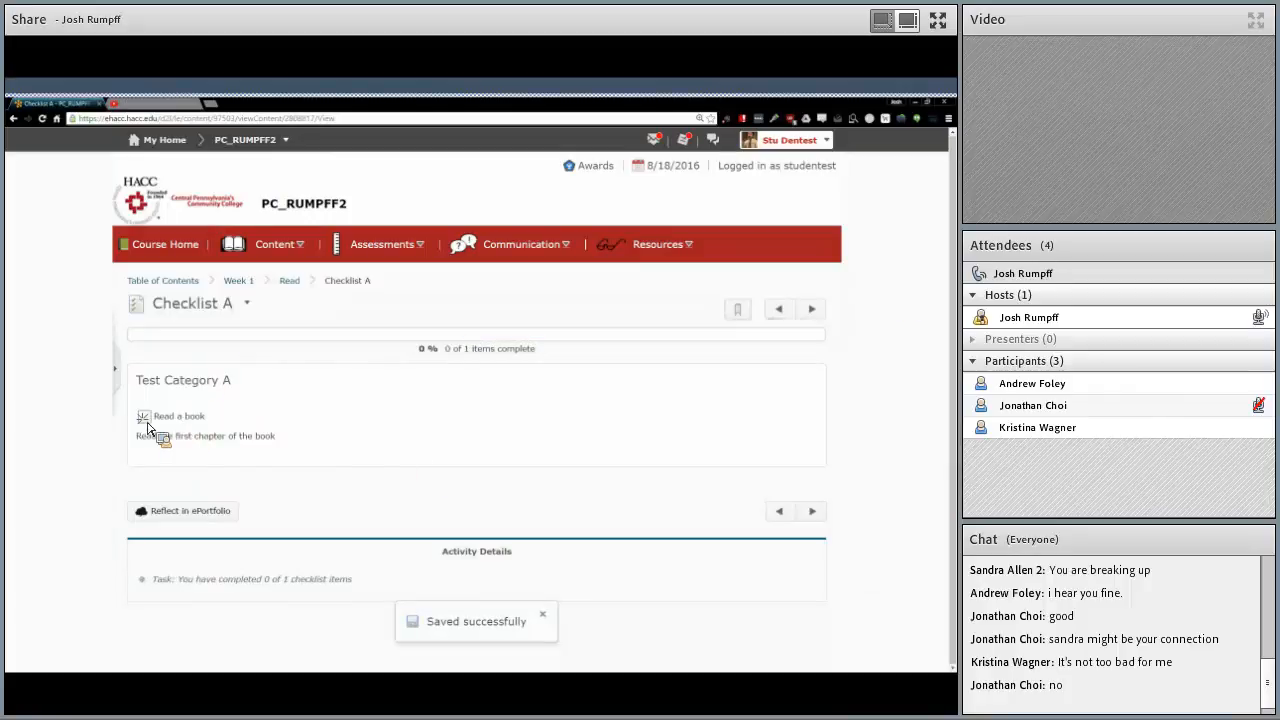
left_click(147, 426)
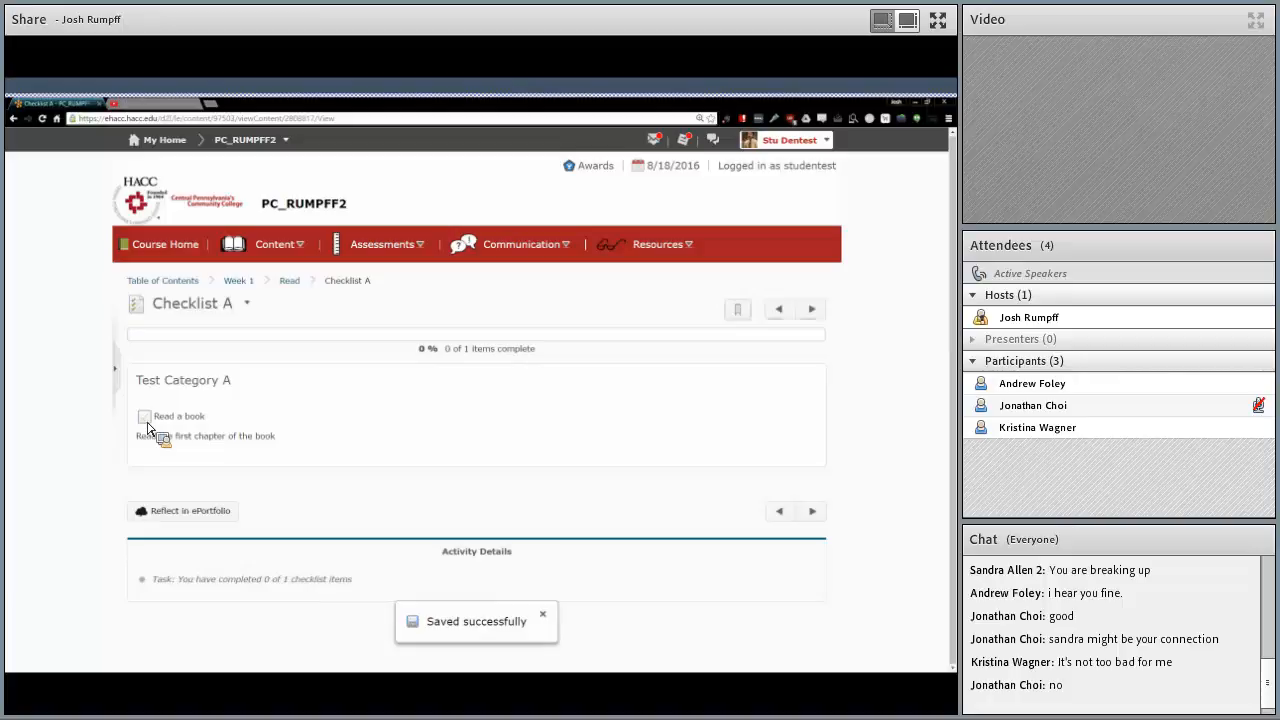
left_click(146, 420)
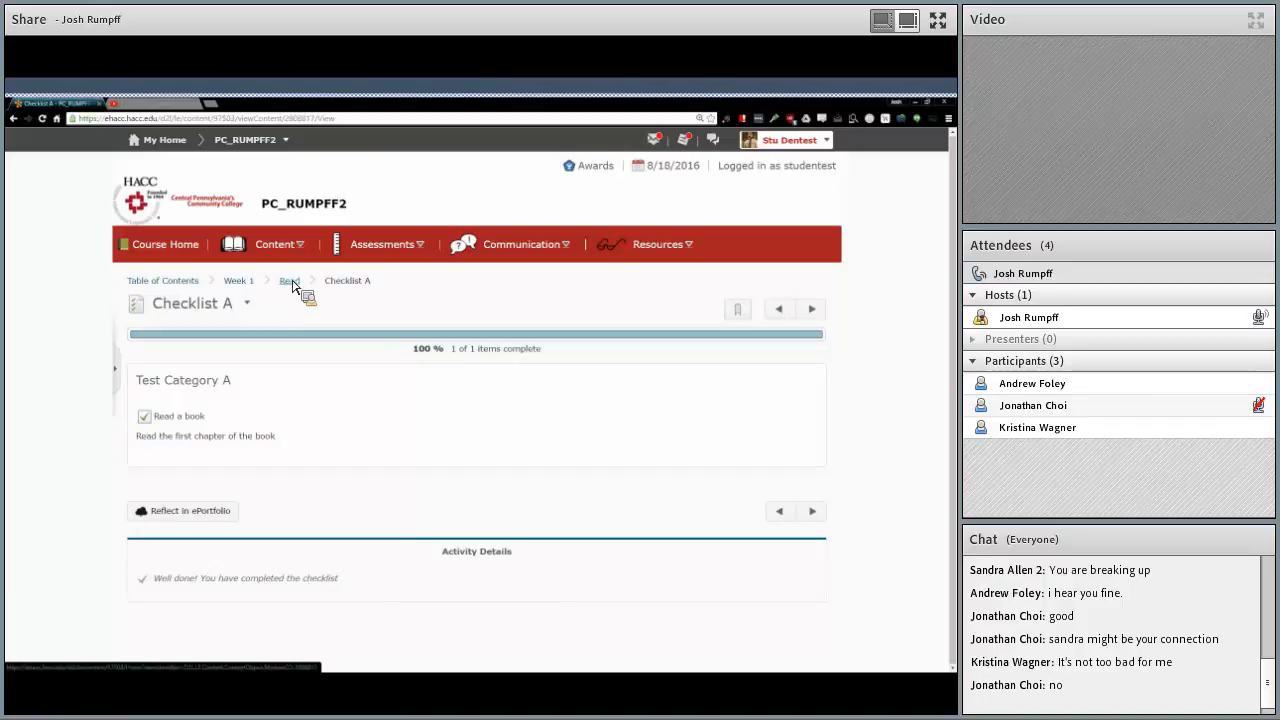
left_click(815, 312)
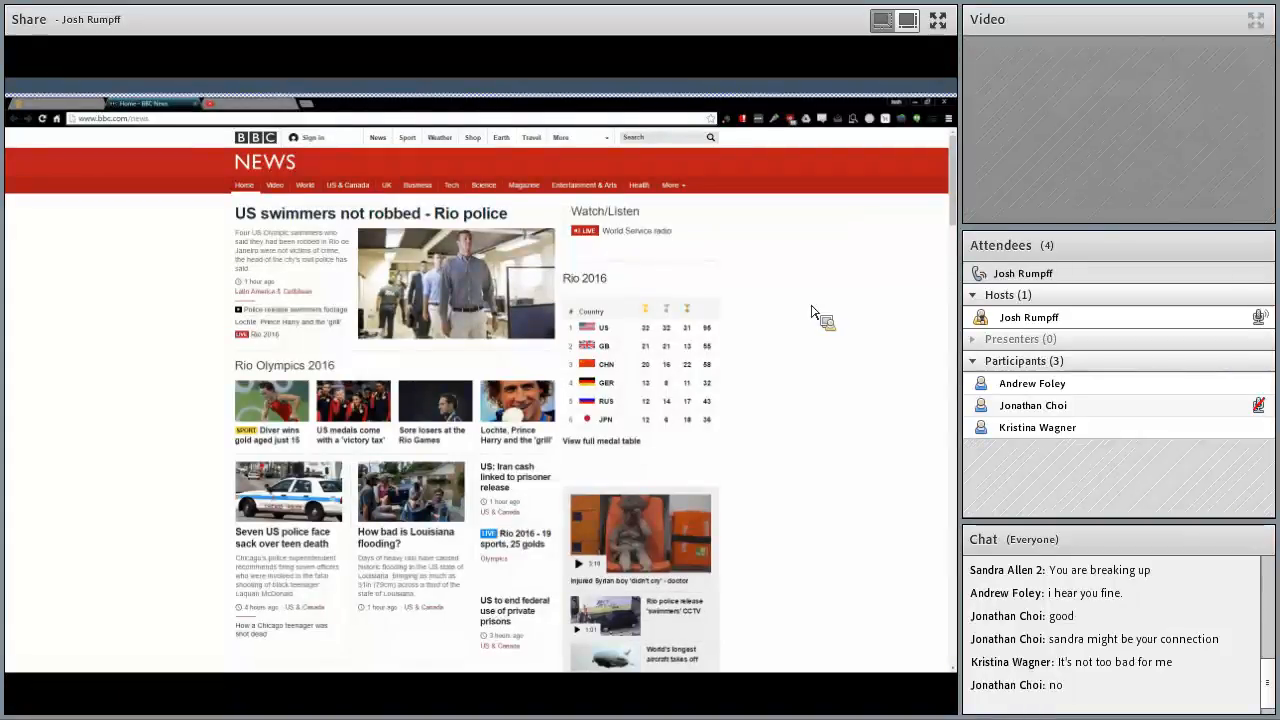
Close the BBC News site and advance to the Watch sub-module's "Alton Brown Reviews Dumb Amazon purchases" topic.
left_click(199, 104)
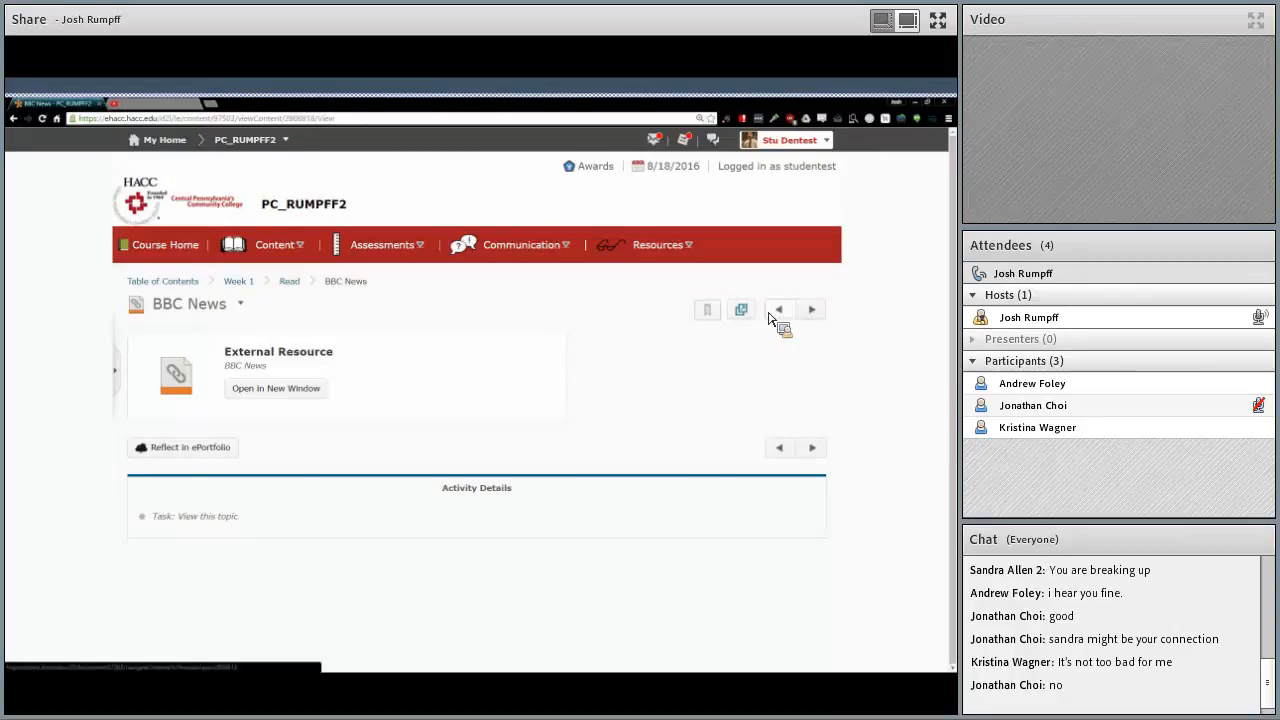
left_click(811, 312)
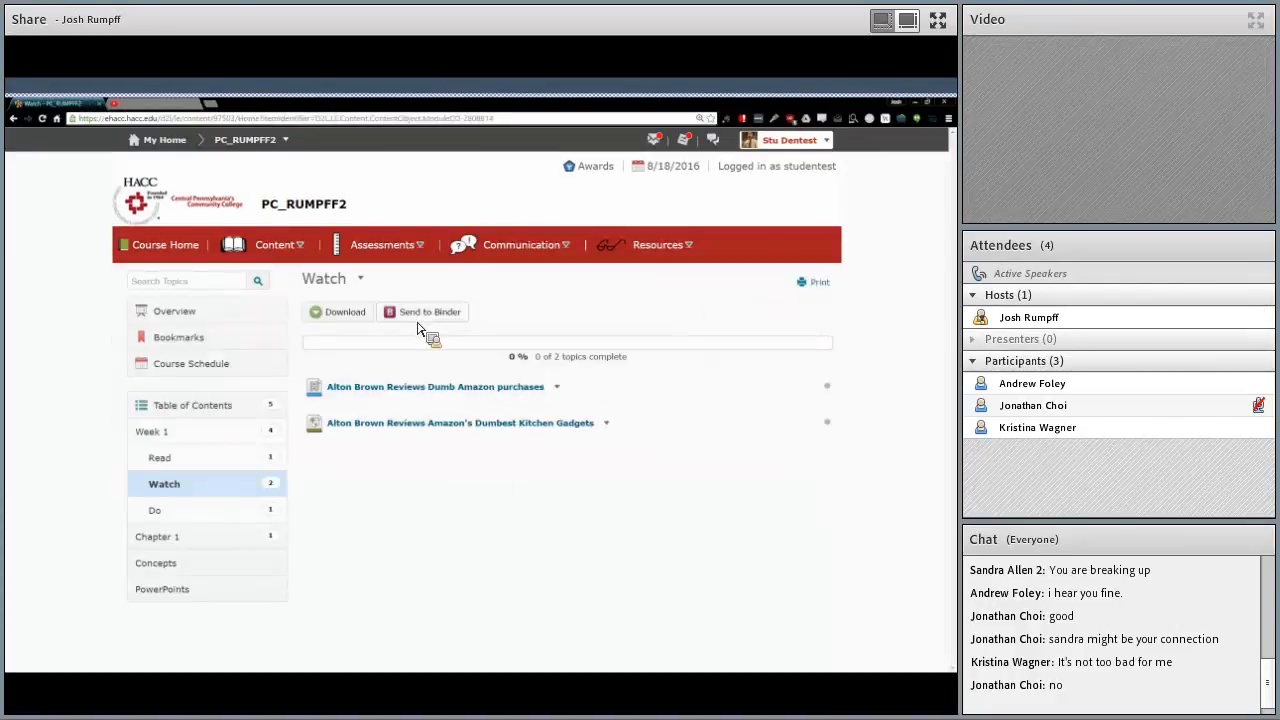
left_click(439, 387)
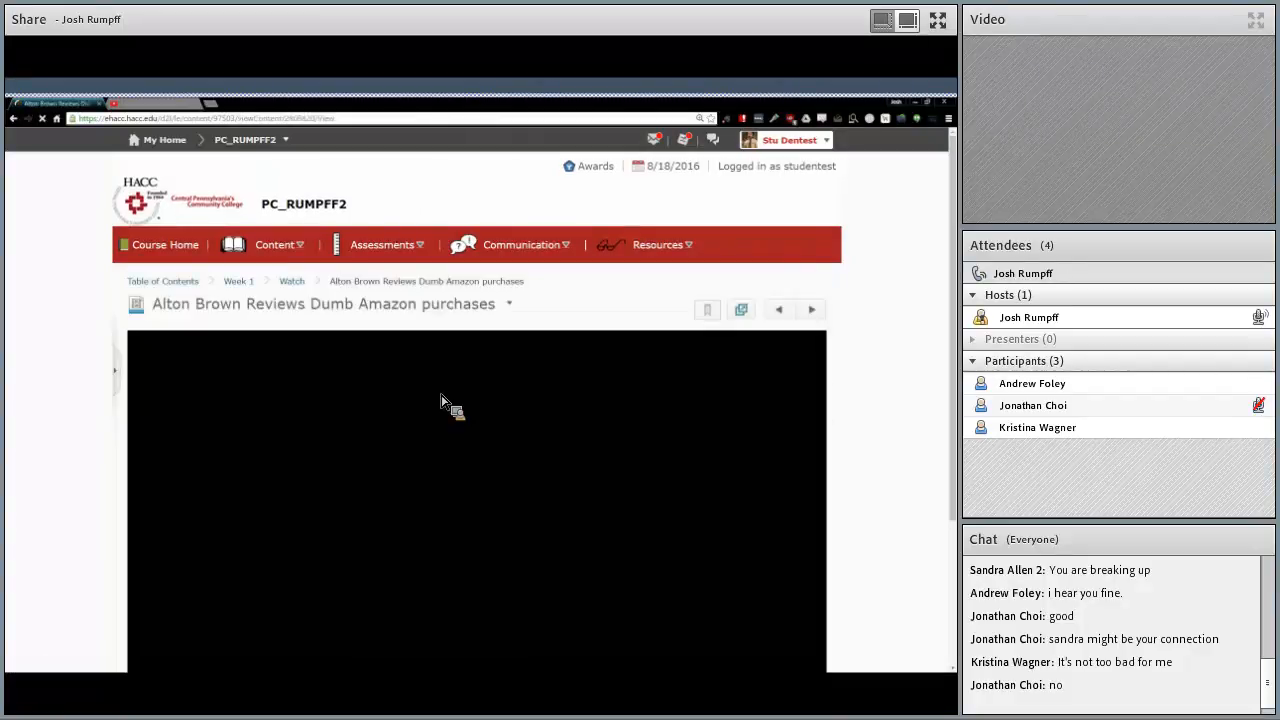
Look over the "Alton Brown Reviews Dumb Amazon purchases" topic page and bookmark the topic.
scroll(448, 408, "down", 2)
scroll(445, 405, "down", 2)
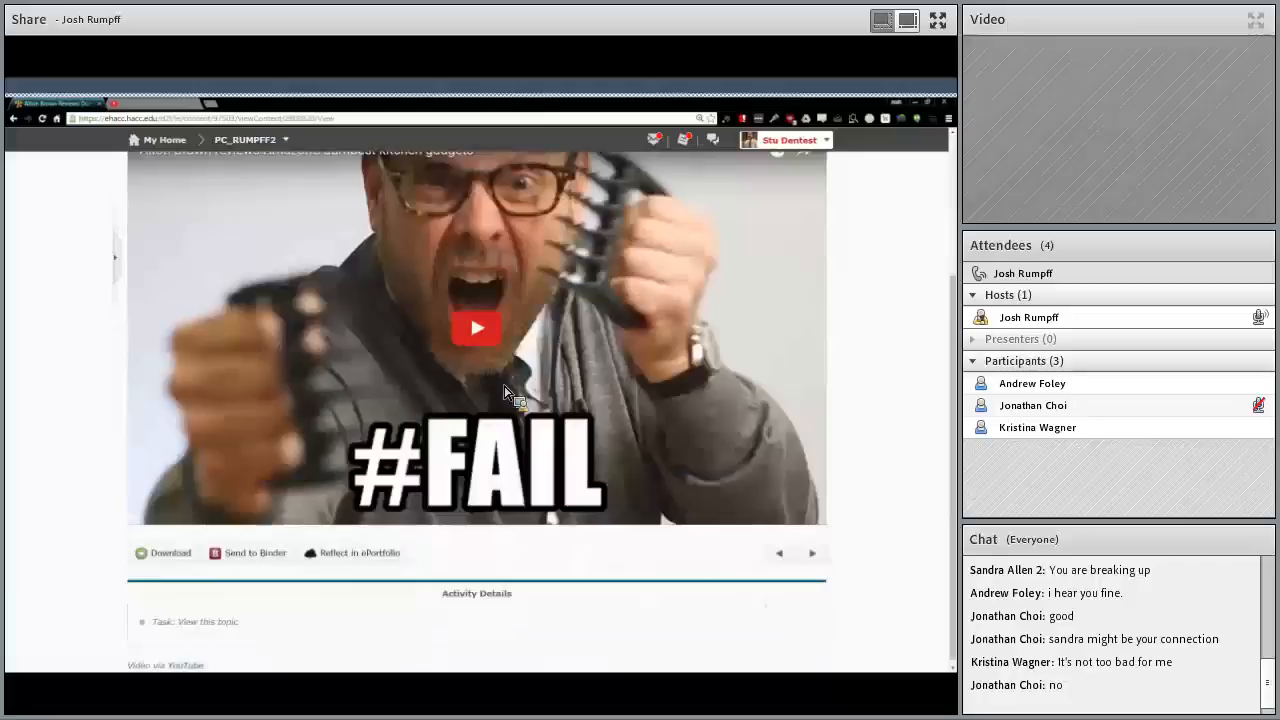
scroll(663, 408, "up", 4)
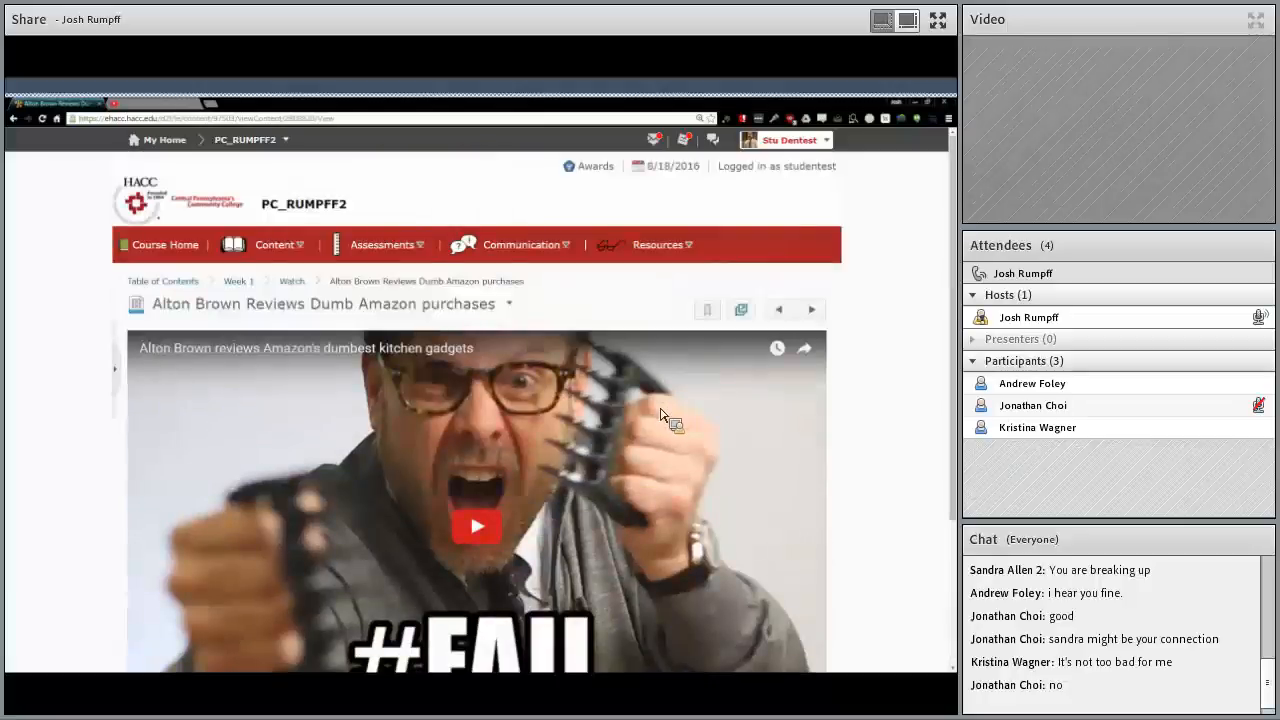
left_click(711, 313)
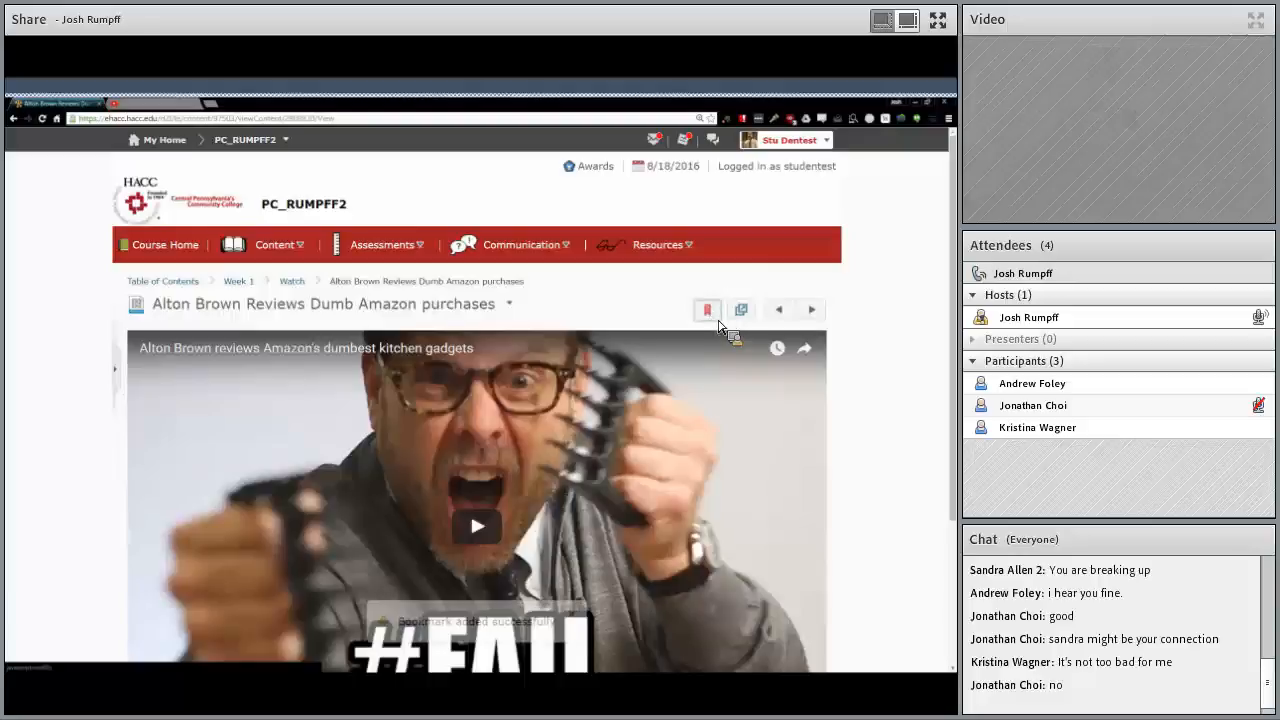
scroll(745, 312, "down", 3)
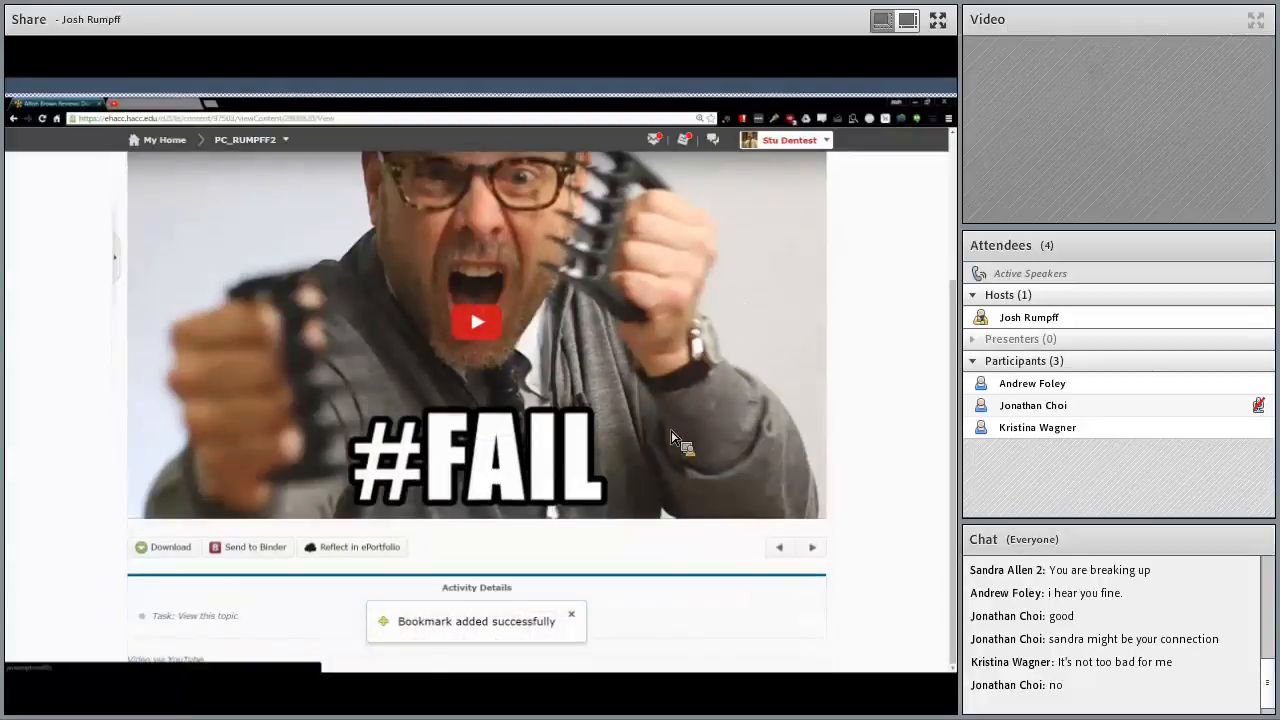
scroll(375, 543, "up", 3)
View the "Alton Brown Reviews Amazon's Dumbest Kitchen Gadgets" topic and advance to the Do sub-module.
left_click(818, 263)
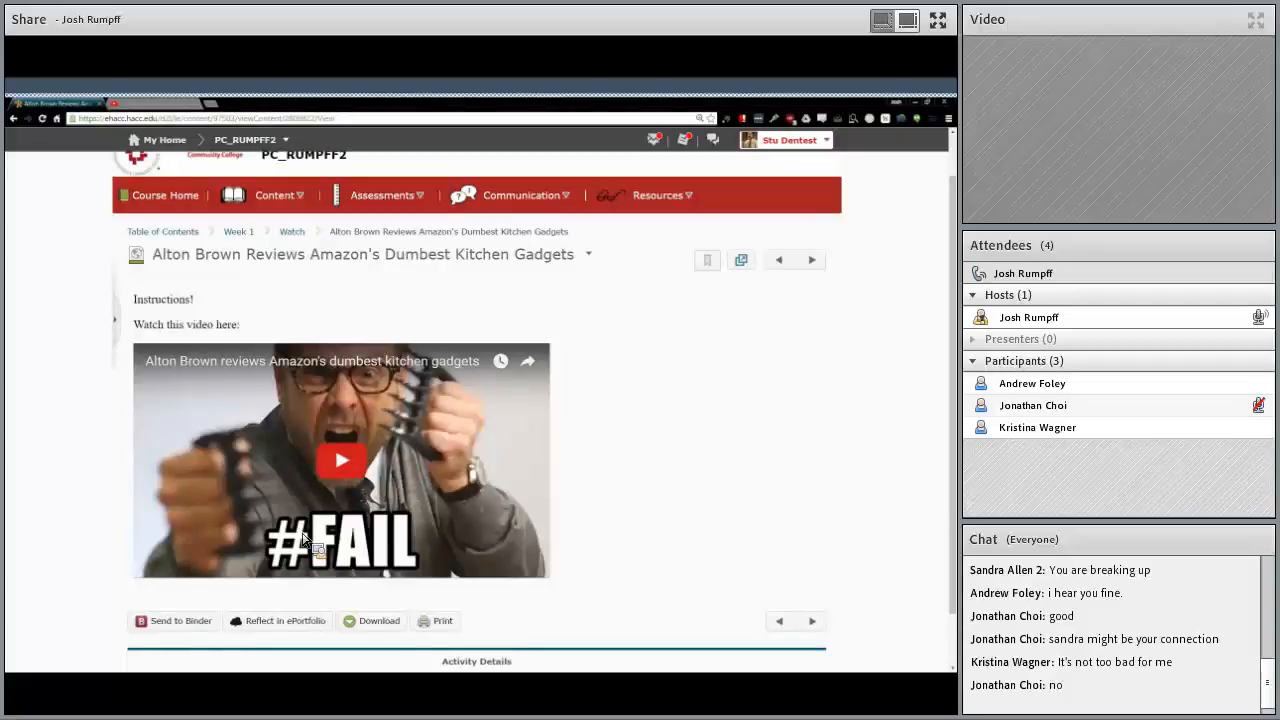
left_click(385, 195)
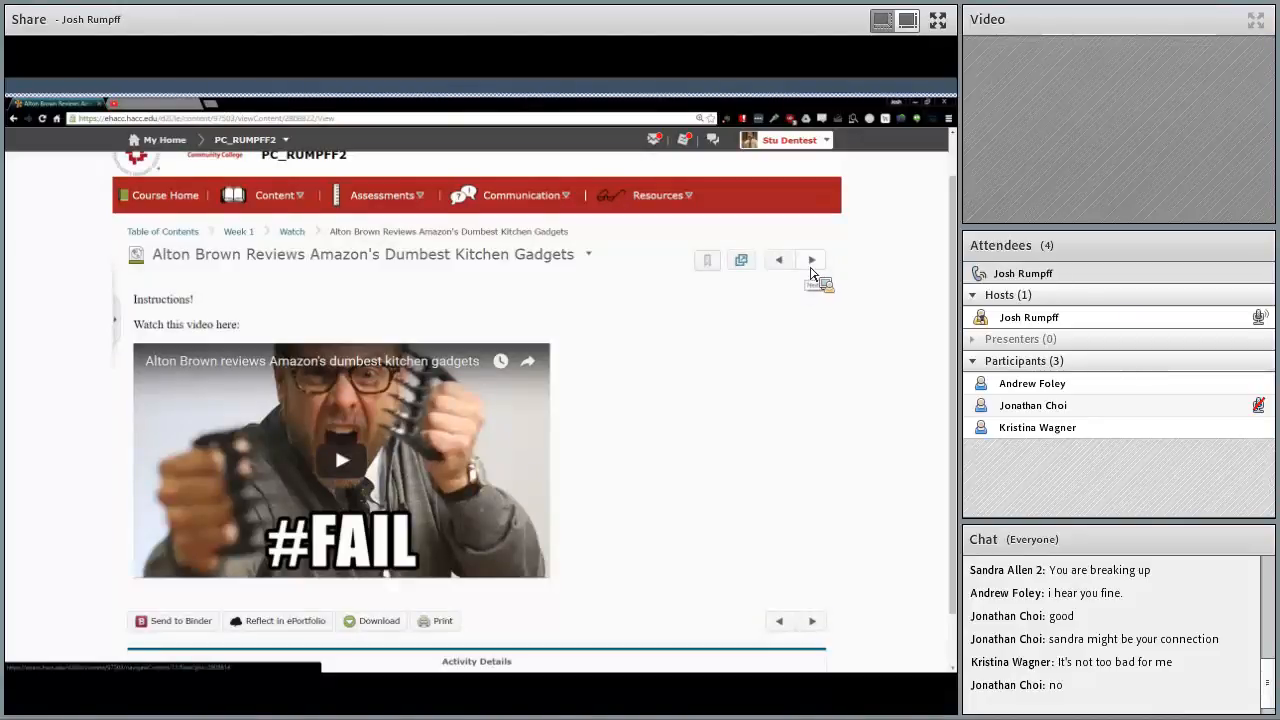
left_click(810, 266)
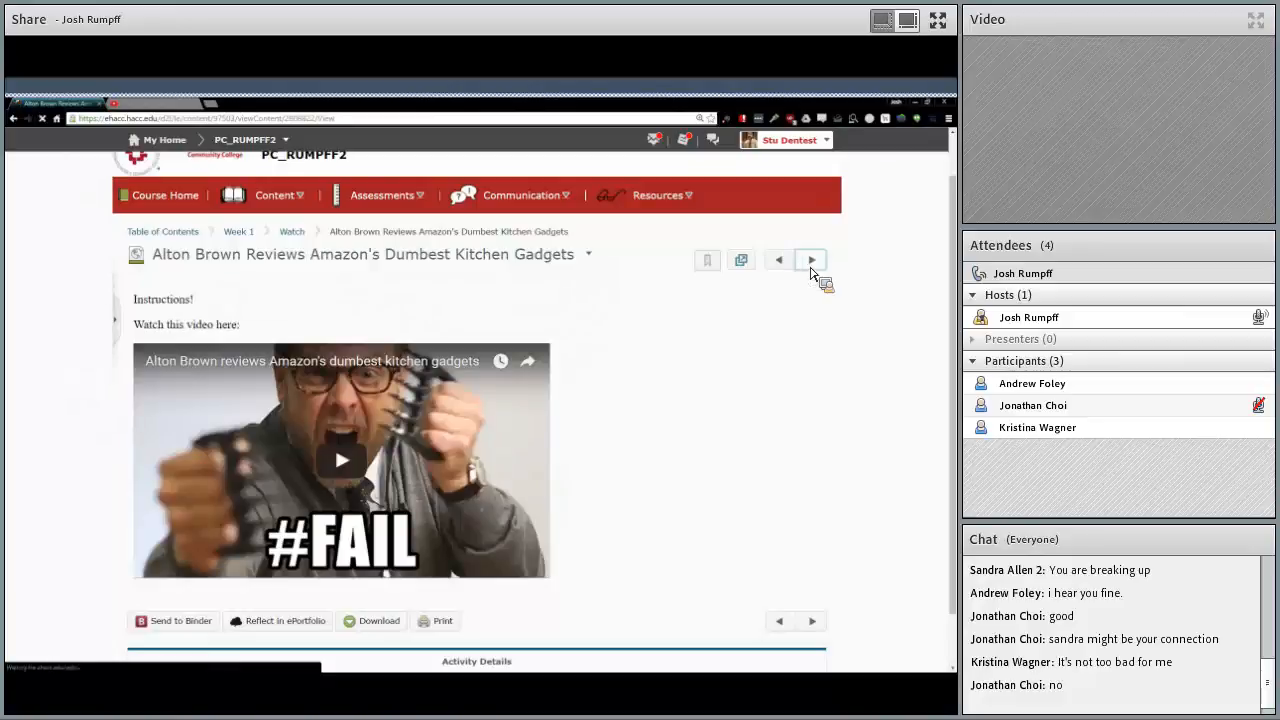
Reopen the BBC News topic from the Read sub-module, close its external page, and add and remove a bookmark on the topic.
left_click(216, 487)
left_click(223, 463)
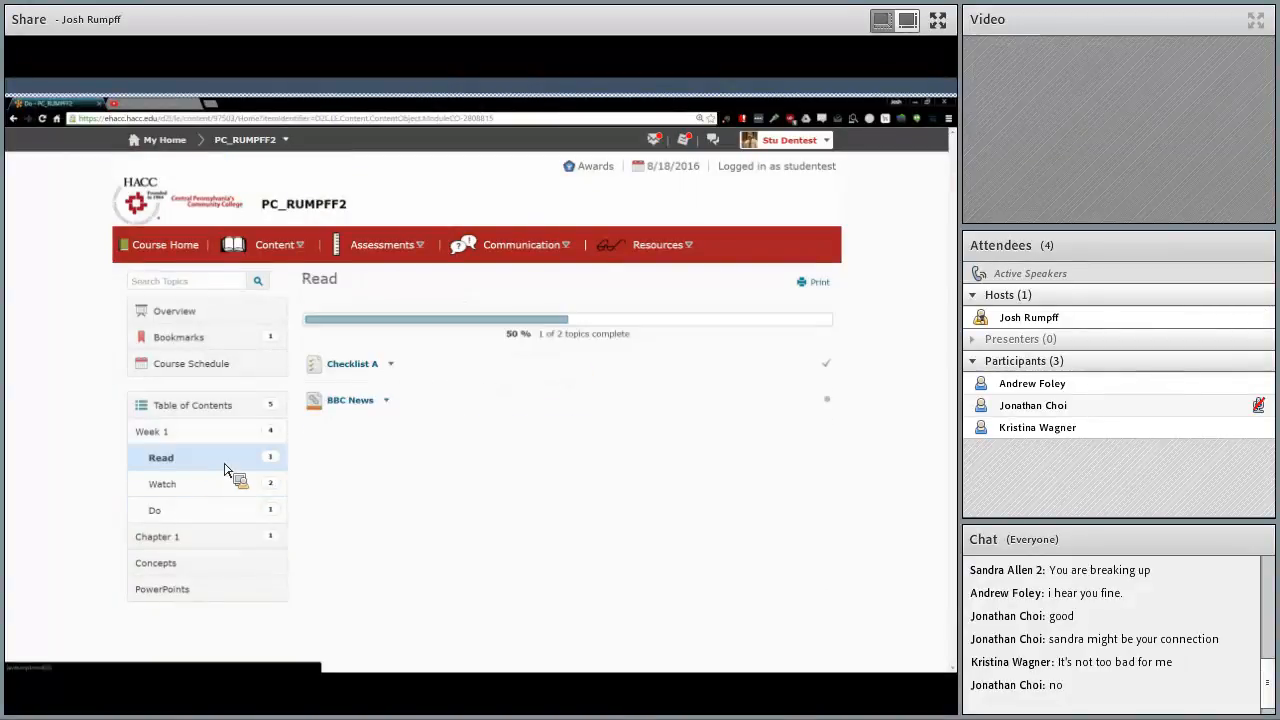
left_click(357, 402)
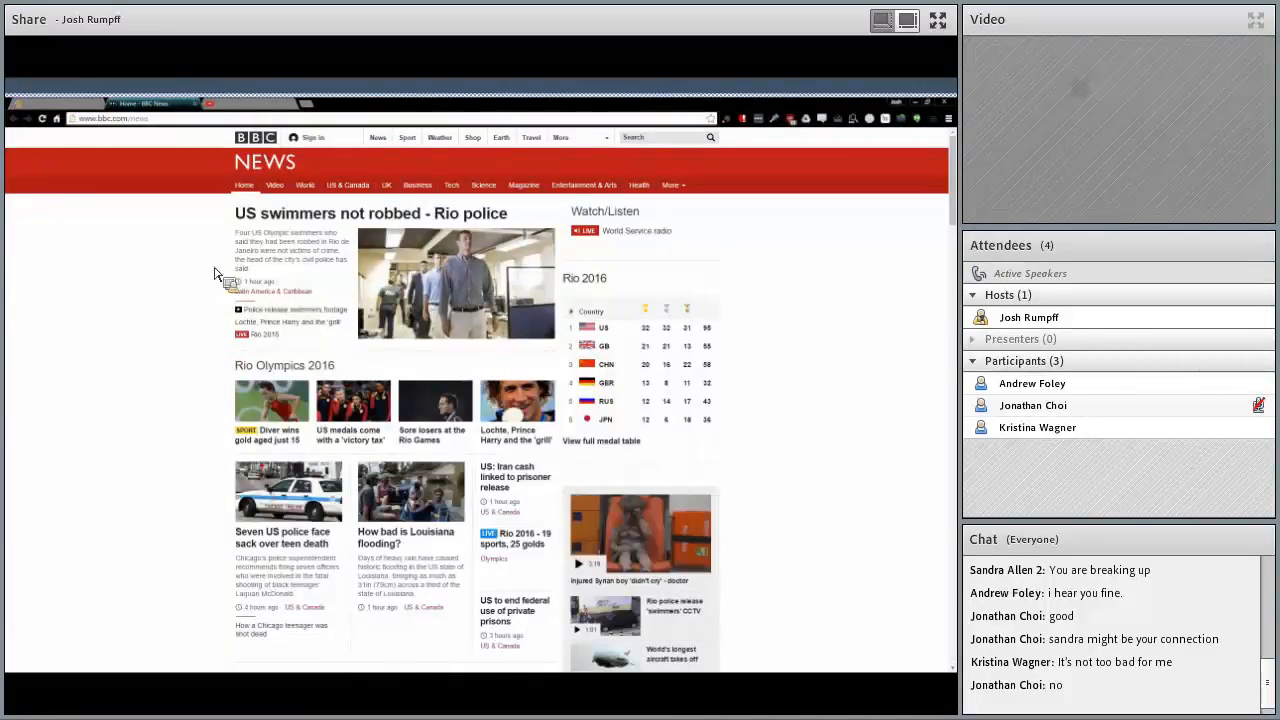
left_click(195, 104)
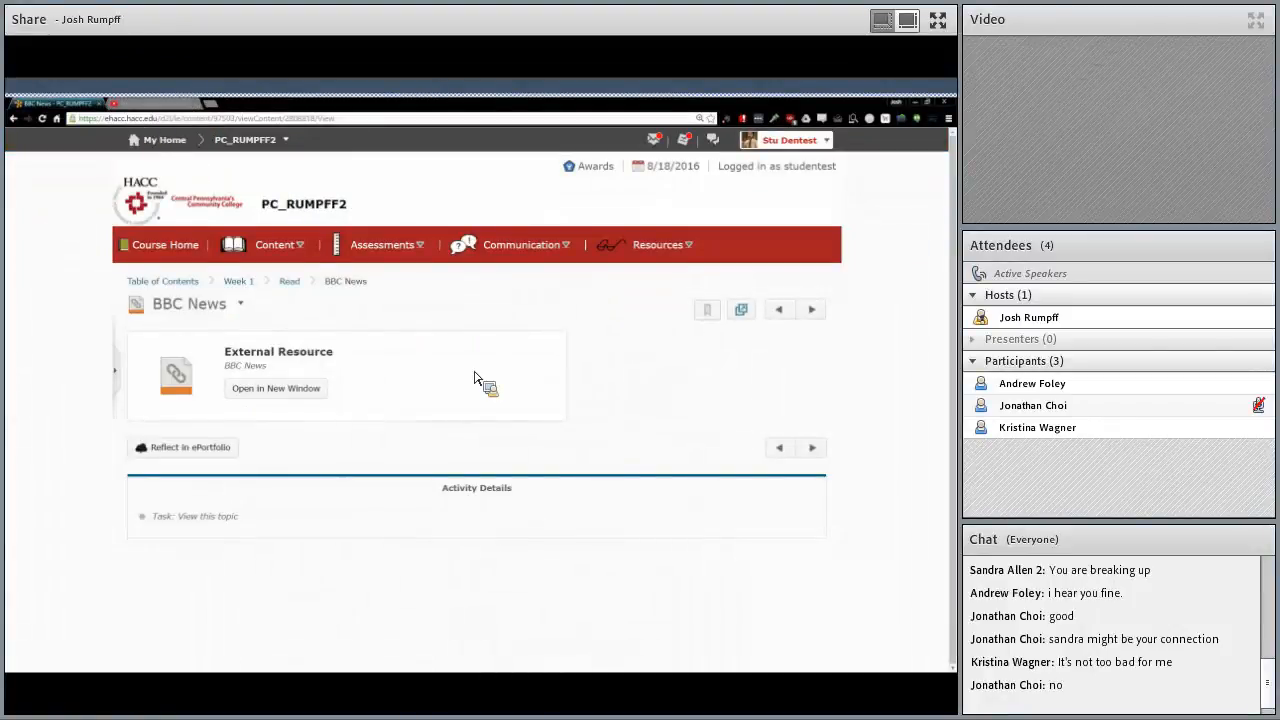
left_click(708, 315)
left_click(710, 316)
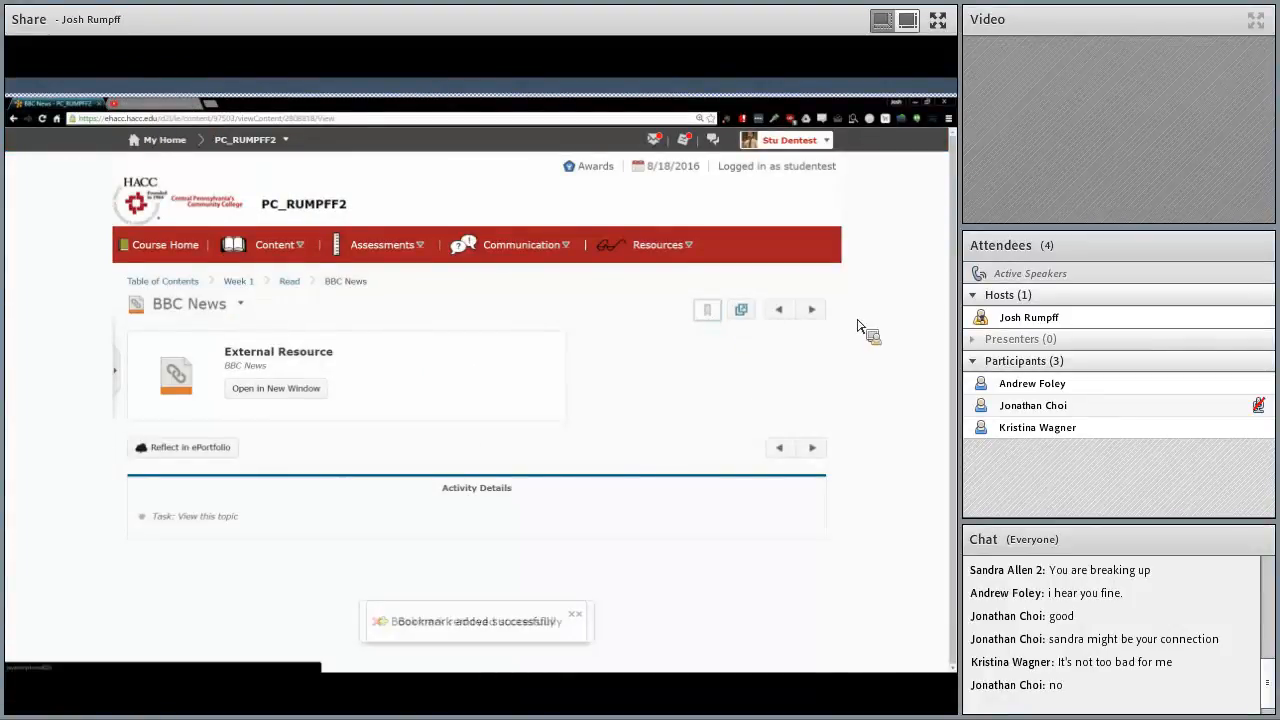
Open the "Alton Brown Reviews Dumb Amazon purchases" topic from Watch and skip its playing video to the end.
left_click(815, 316)
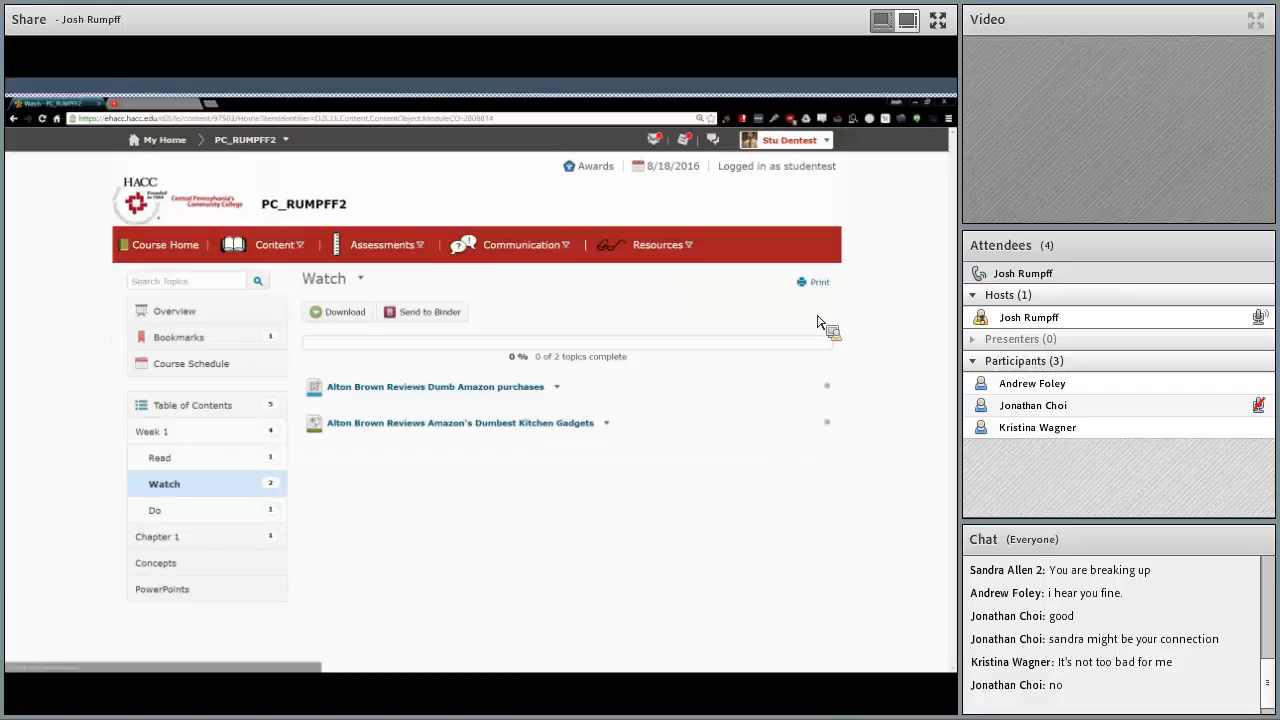
left_click(436, 393)
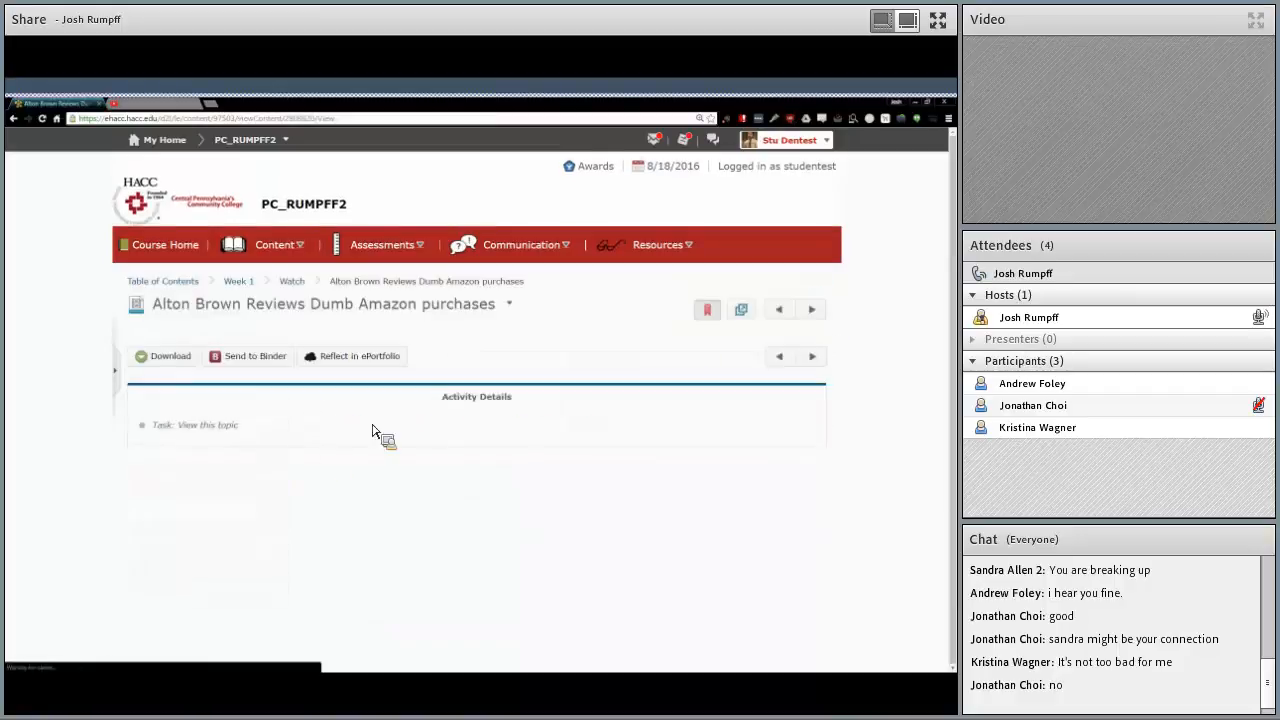
scroll(290, 470, "down", 2)
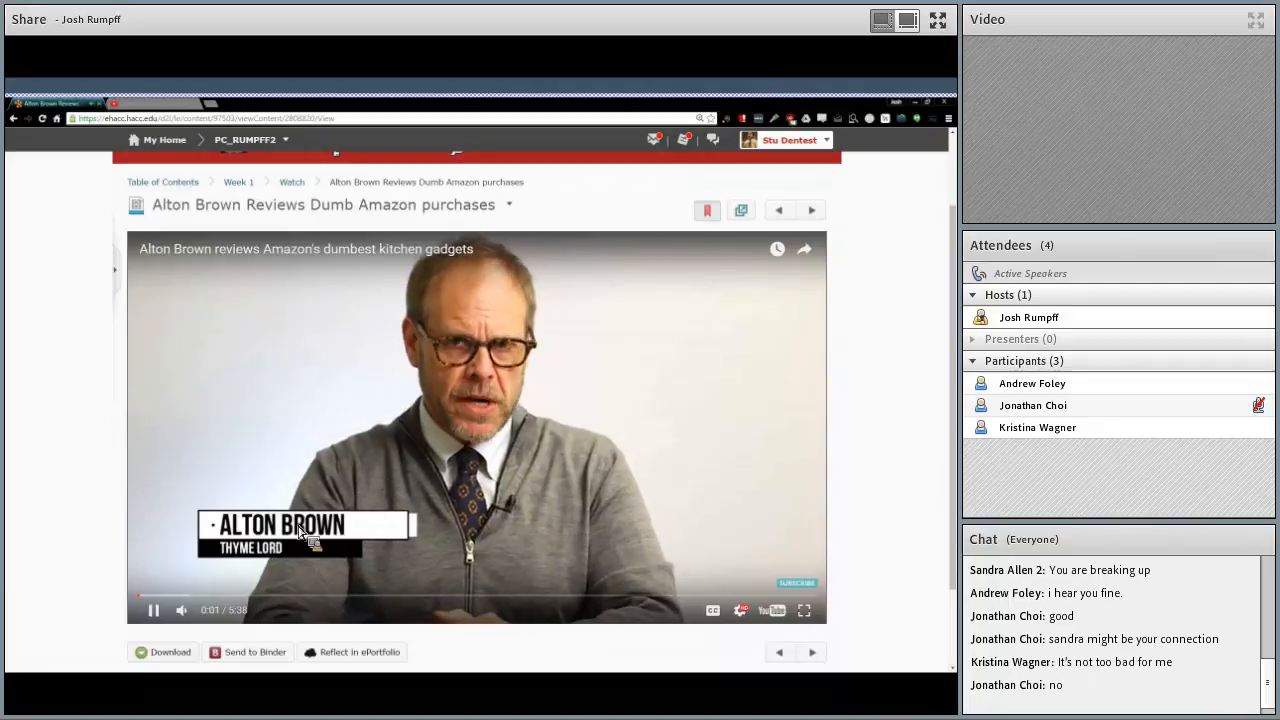
left_click(268, 596)
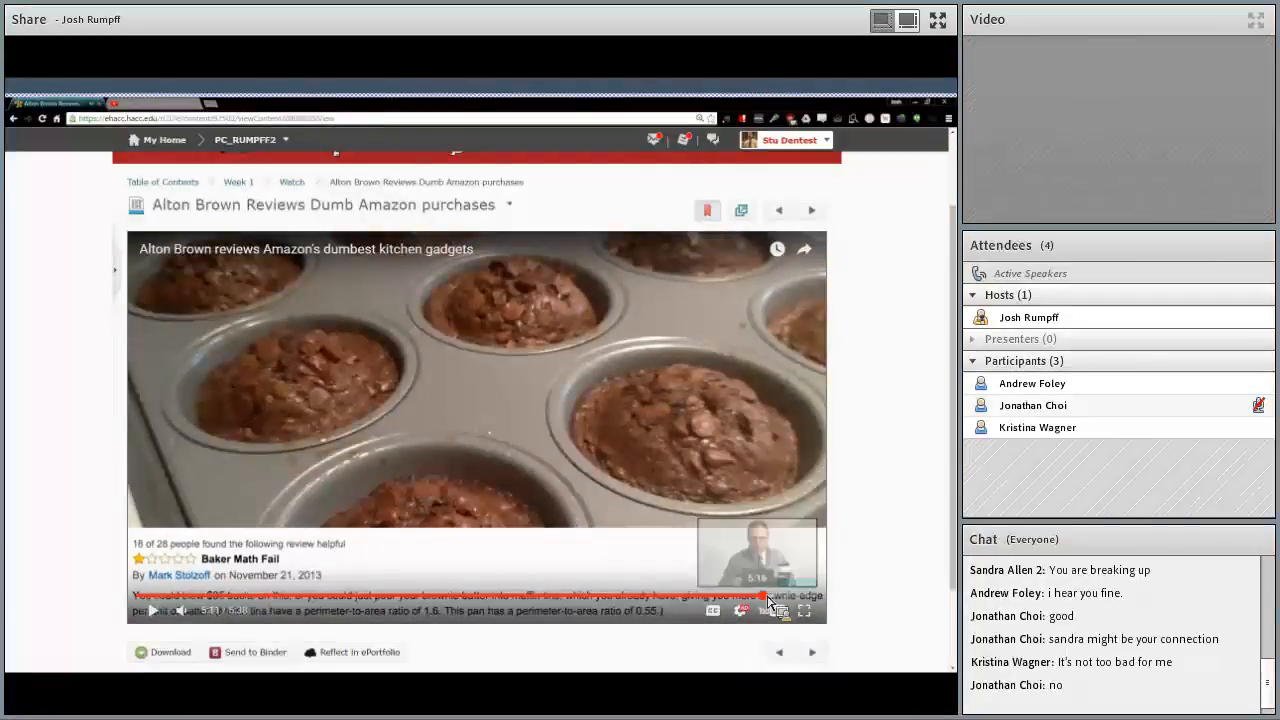
left_click(808, 596)
left_click_drag(812, 600, 825, 600)
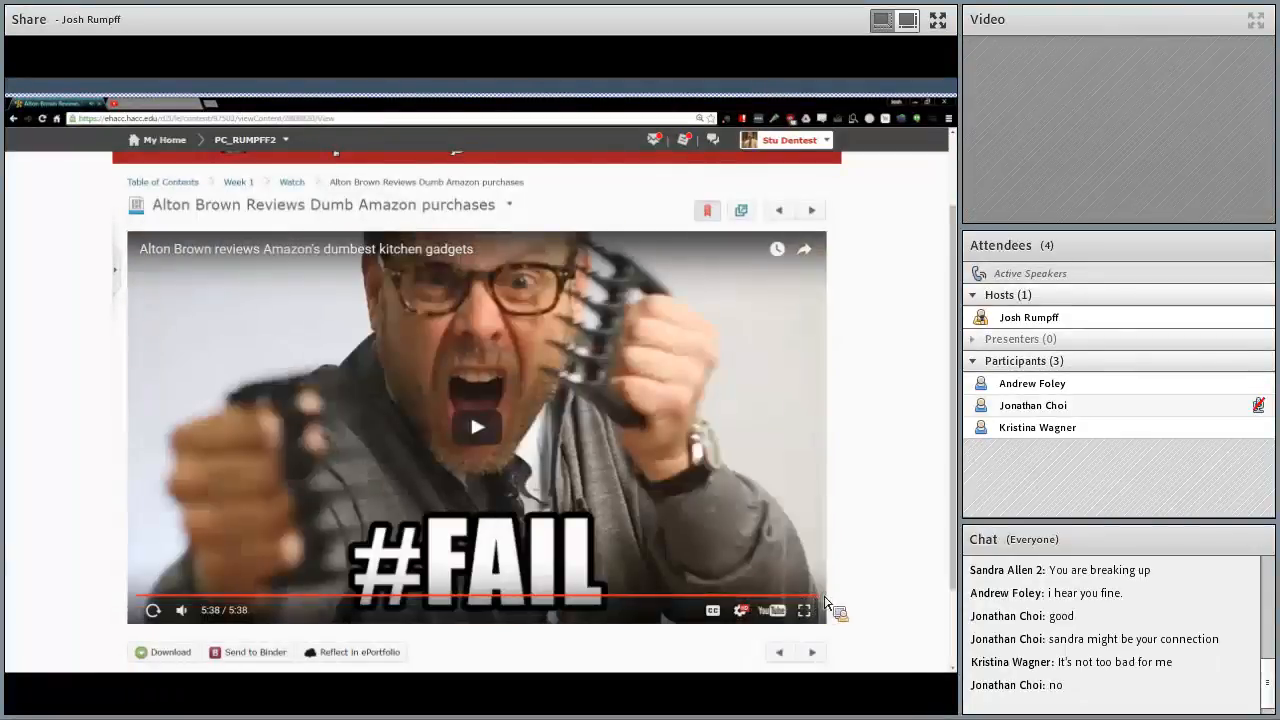
scroll(256, 418, "up", 2)
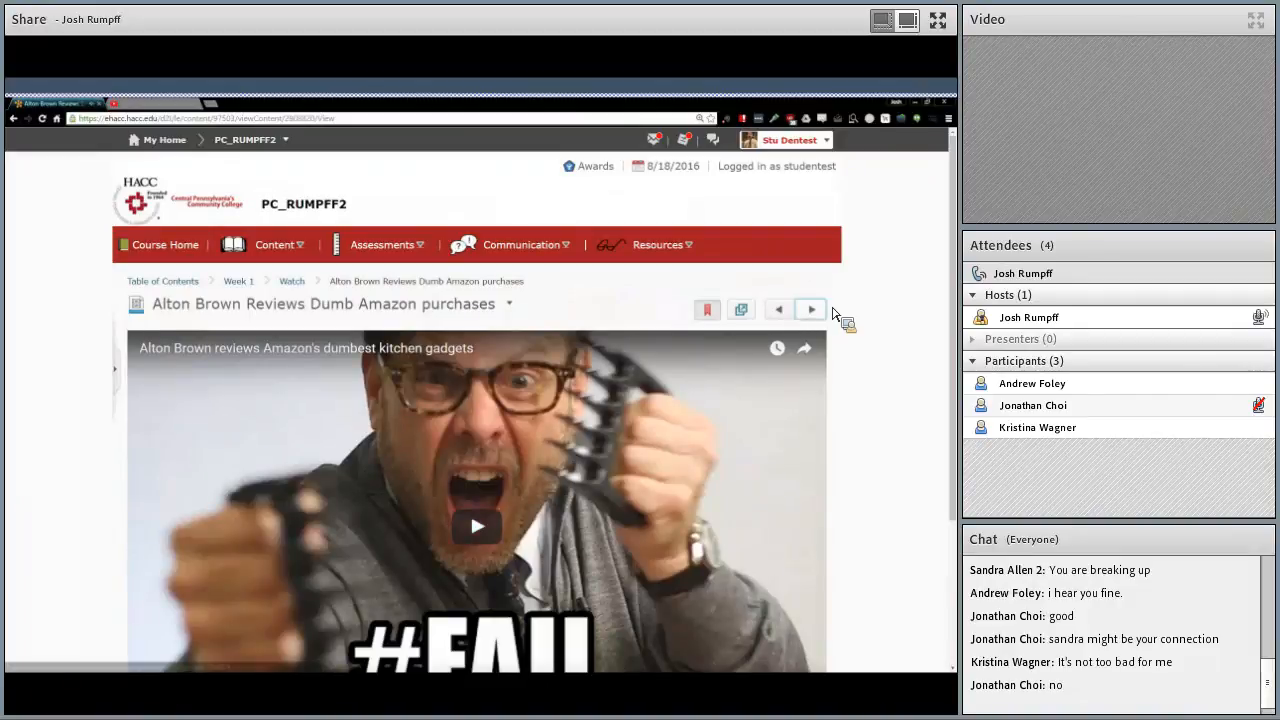
View the "Thoughts on Dumb Kitchen Gadgets" discussion in the Do sub-module and return to Do.
left_click(295, 285)
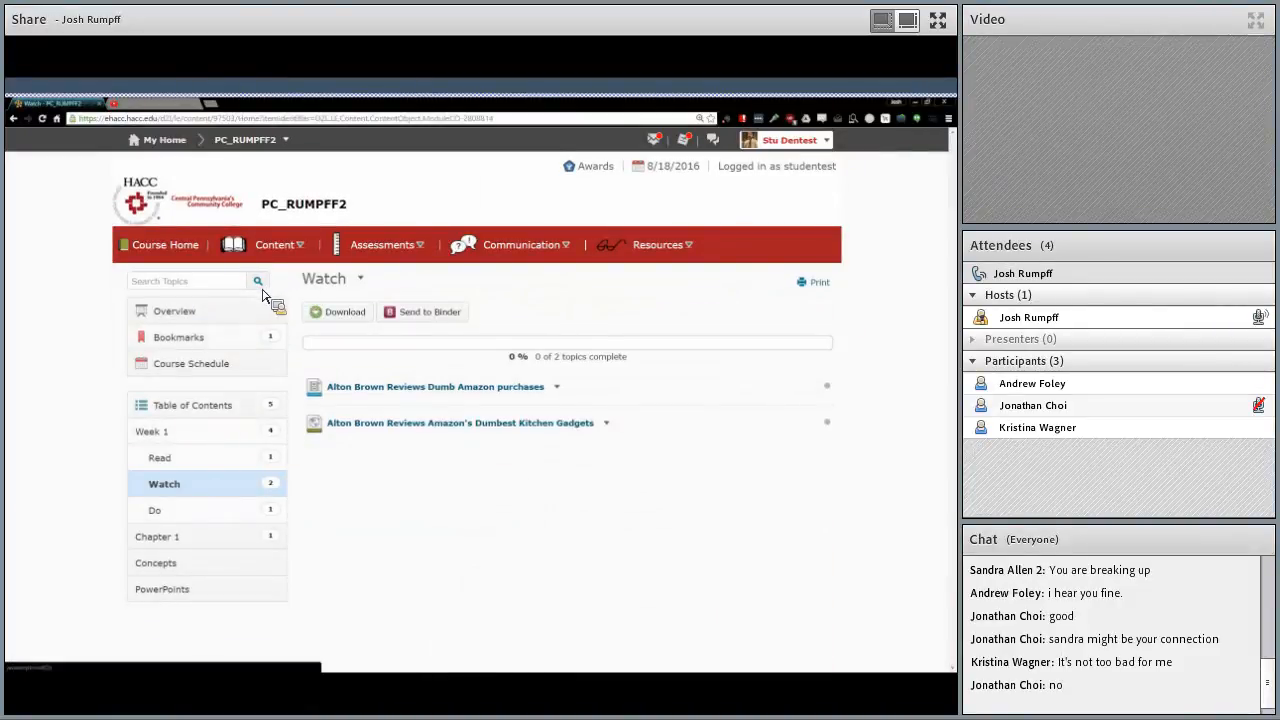
left_click(268, 517)
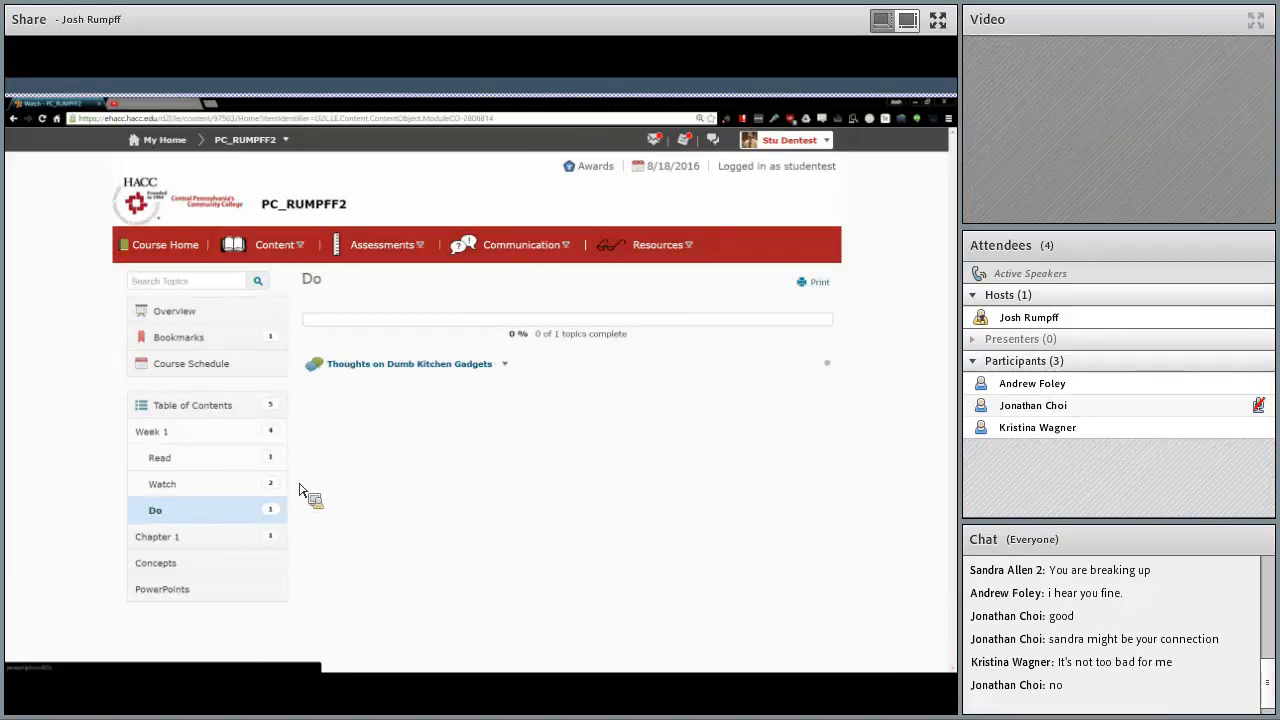
left_click(435, 366)
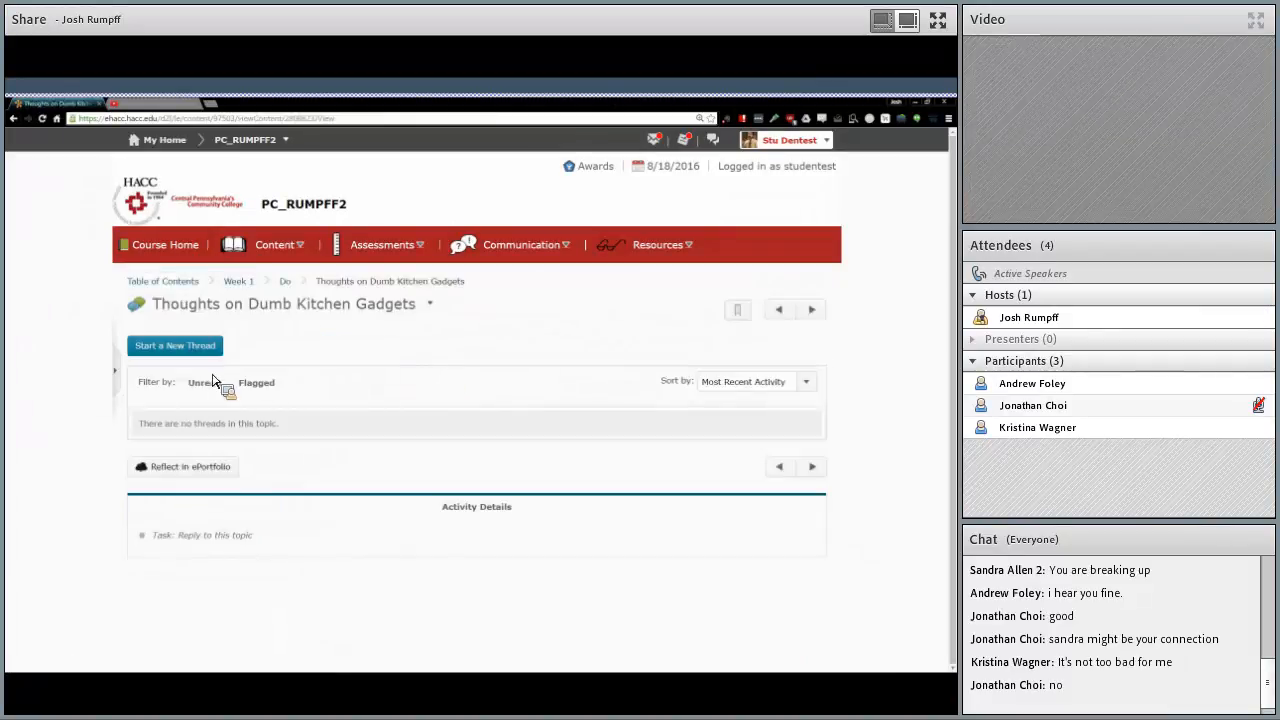
left_click(285, 281)
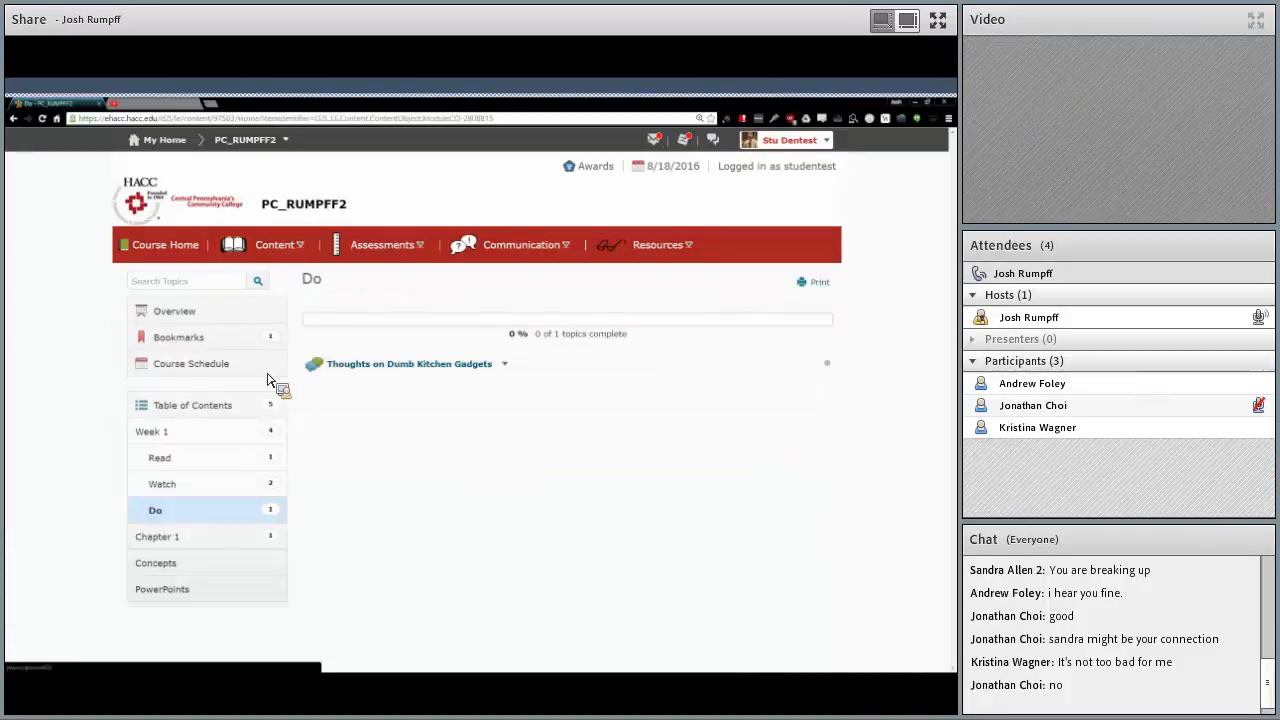
Review the Chapter 1, Concepts and PowerPoints modules and the Bookmarks list as the student.
left_click(193, 536)
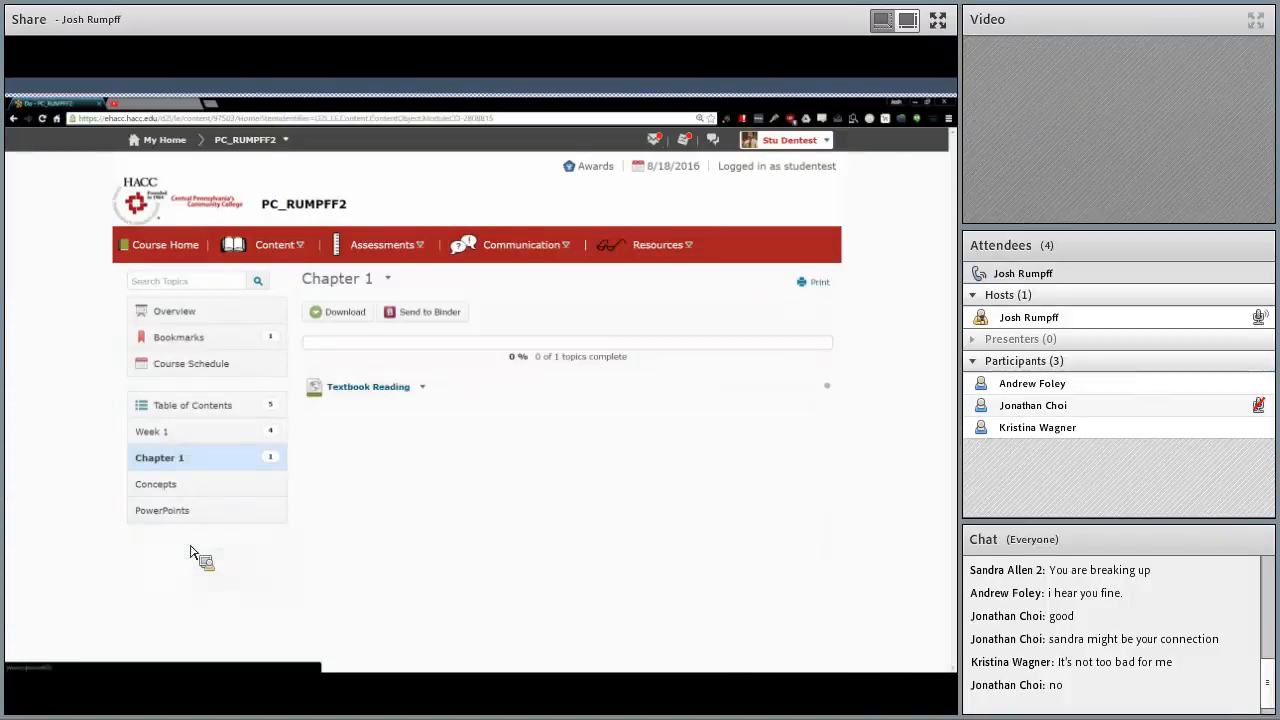
left_click(200, 486)
left_click(205, 512)
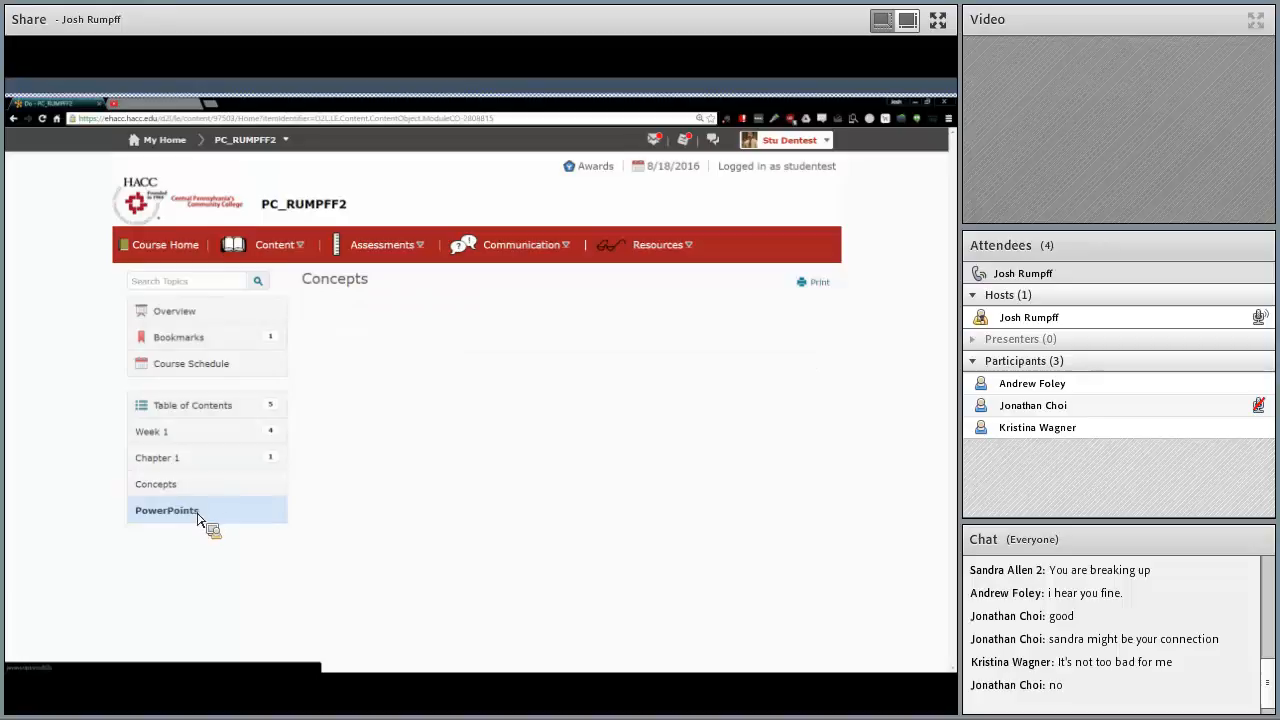
left_click(198, 484)
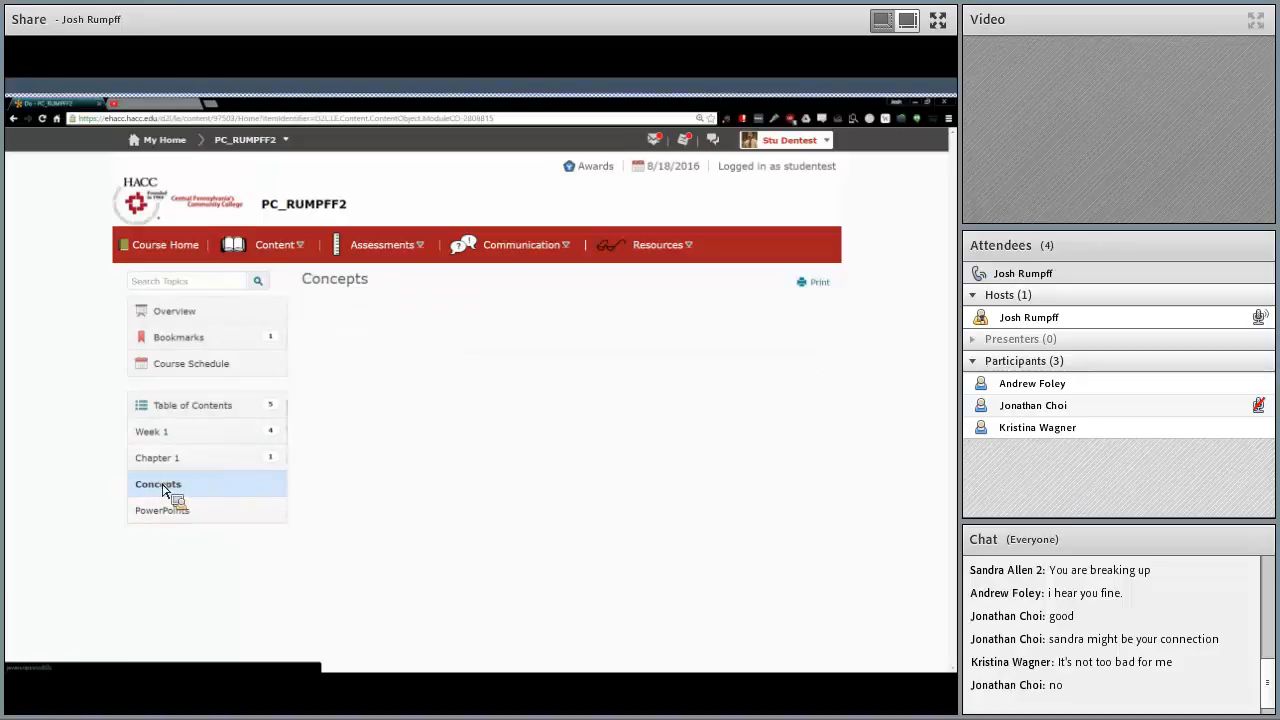
left_click(167, 509)
left_click(176, 488)
left_click(240, 341)
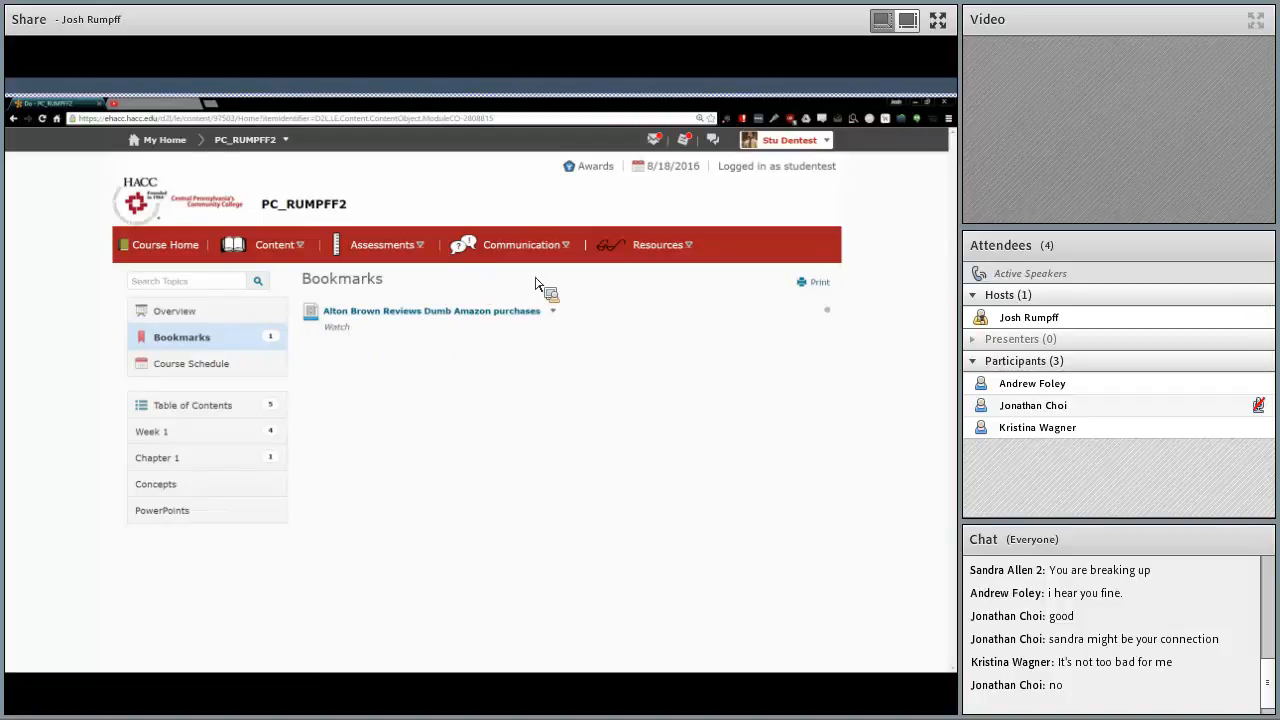
Stop impersonating the student and return the homepage's Content Browser to its Home level.
left_click(790, 140)
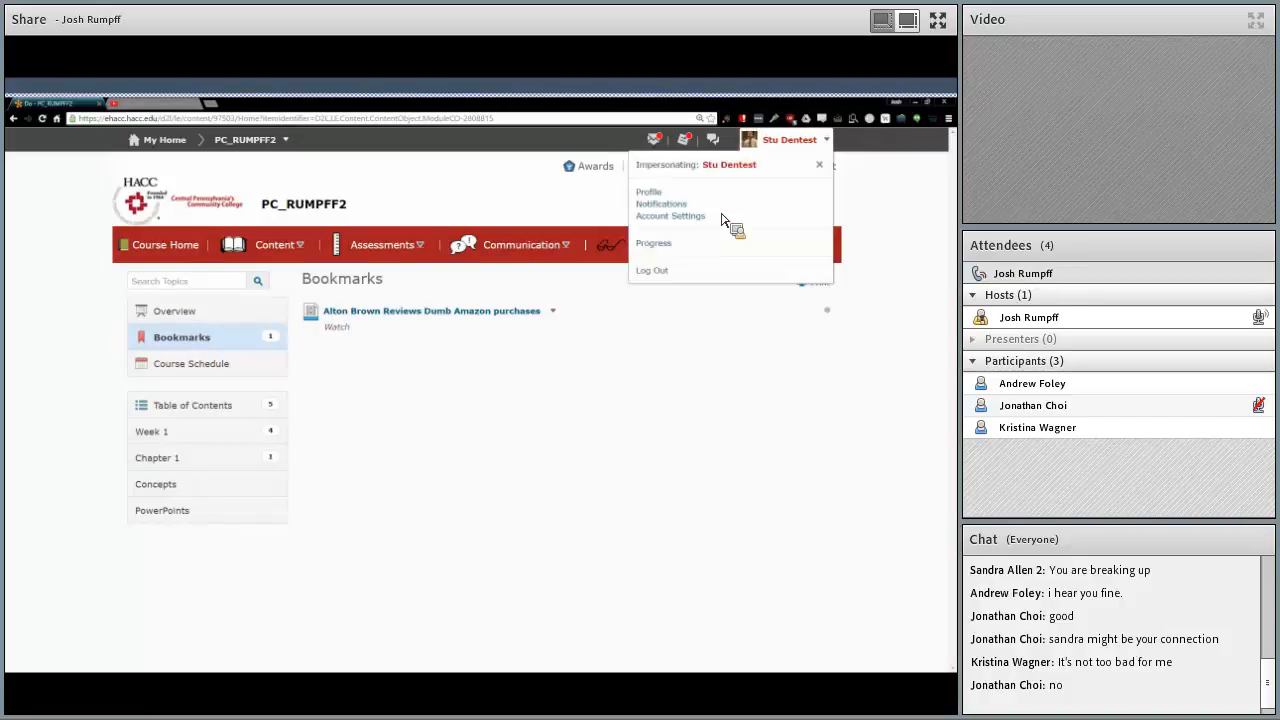
left_click(821, 165)
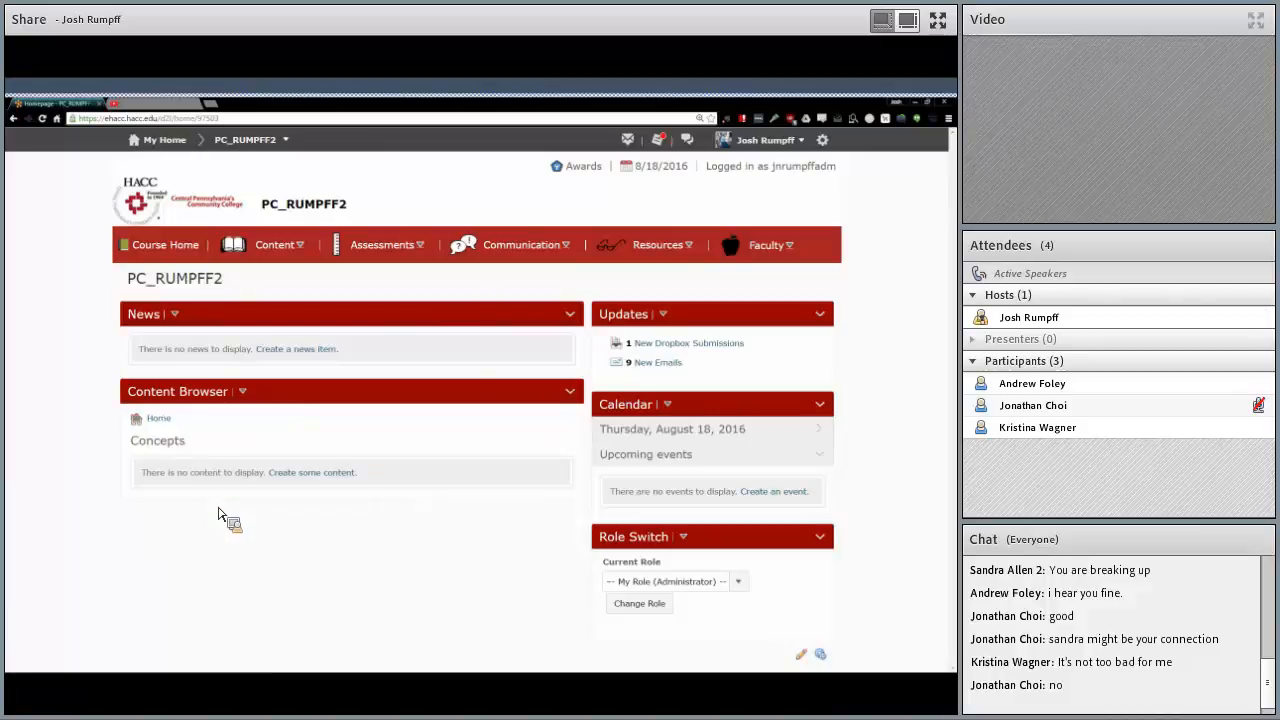
left_click(160, 420)
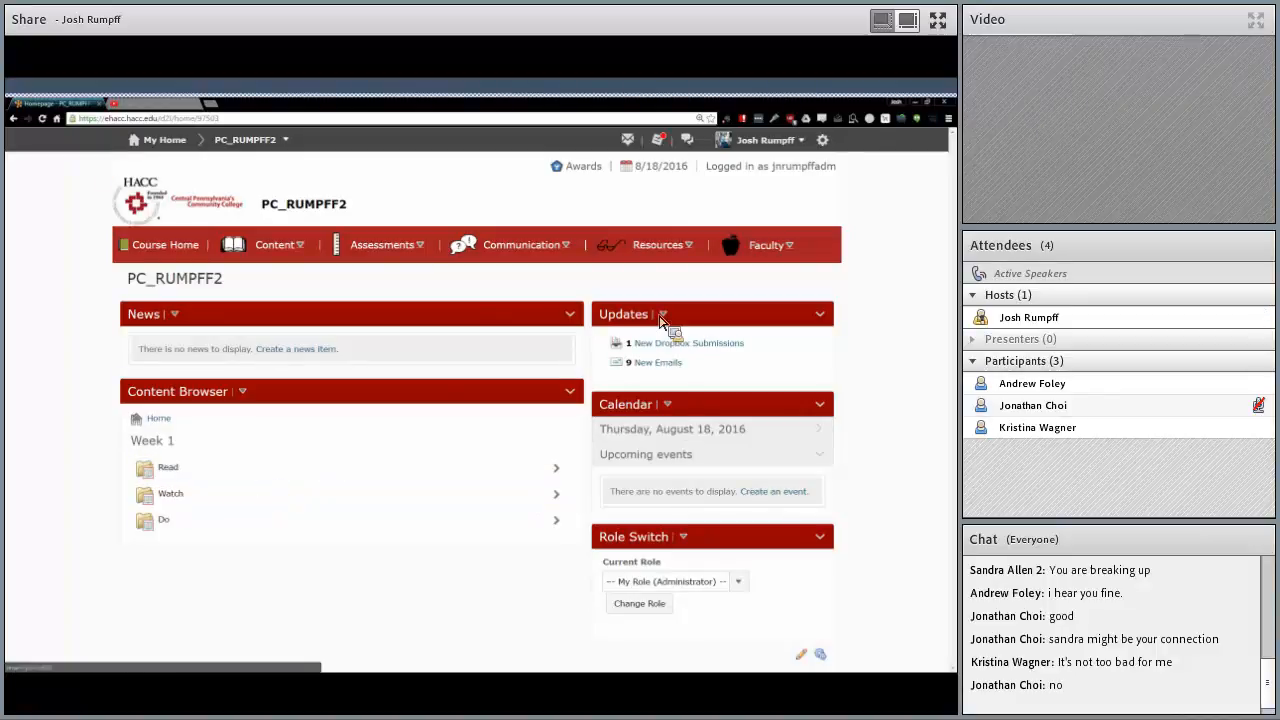
Open the content reports from the course's Table of Contents and examine the visit statistics for each topic.
left_click(273, 245)
left_click(229, 287)
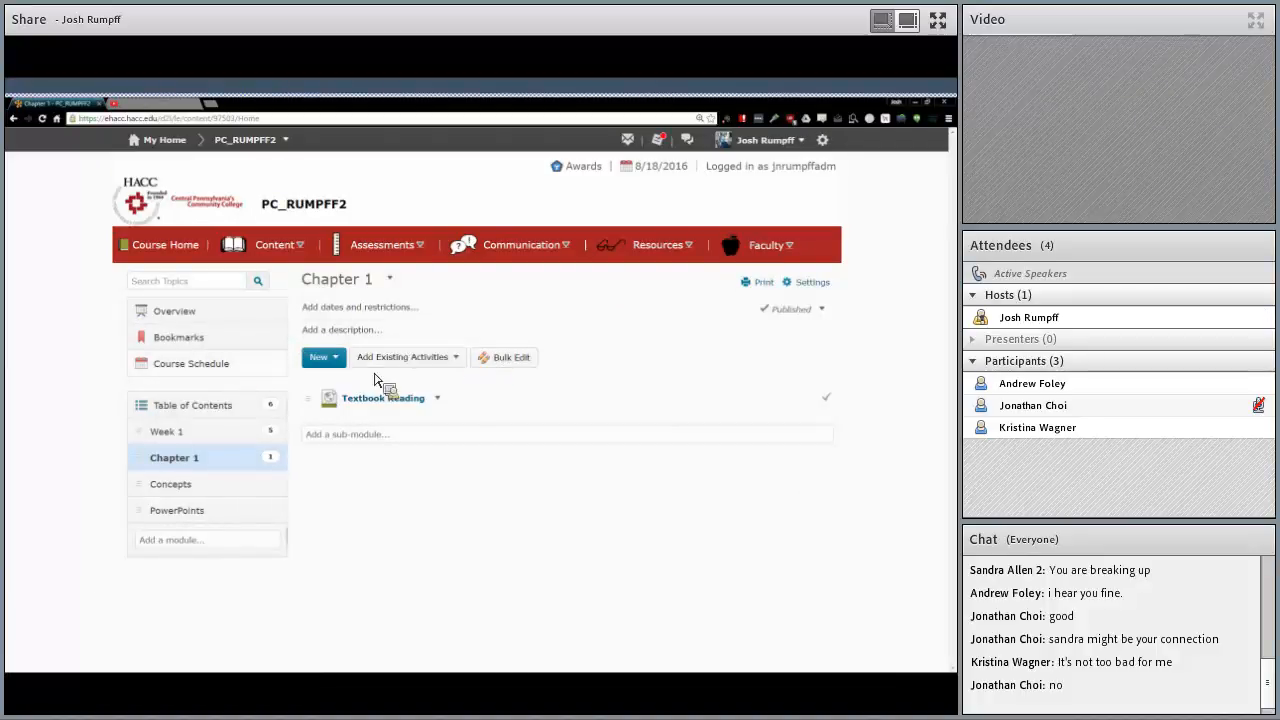
left_click(243, 408)
left_click(497, 308)
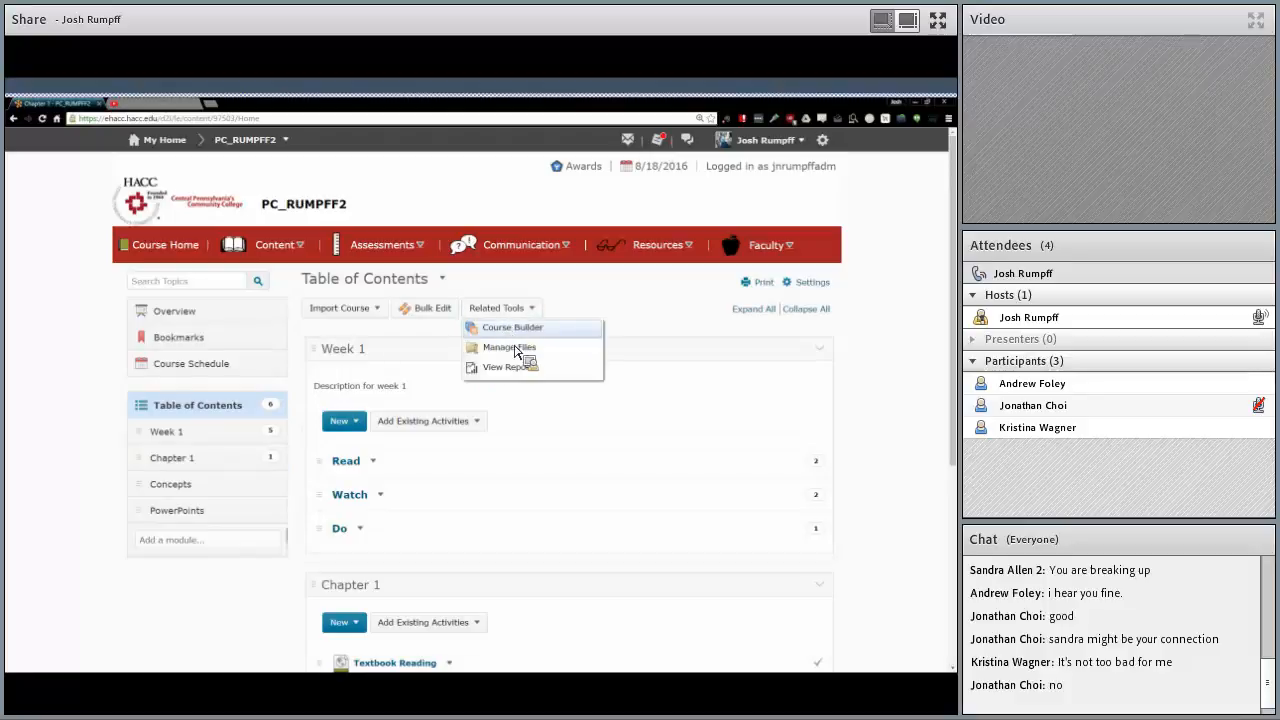
left_click(516, 366)
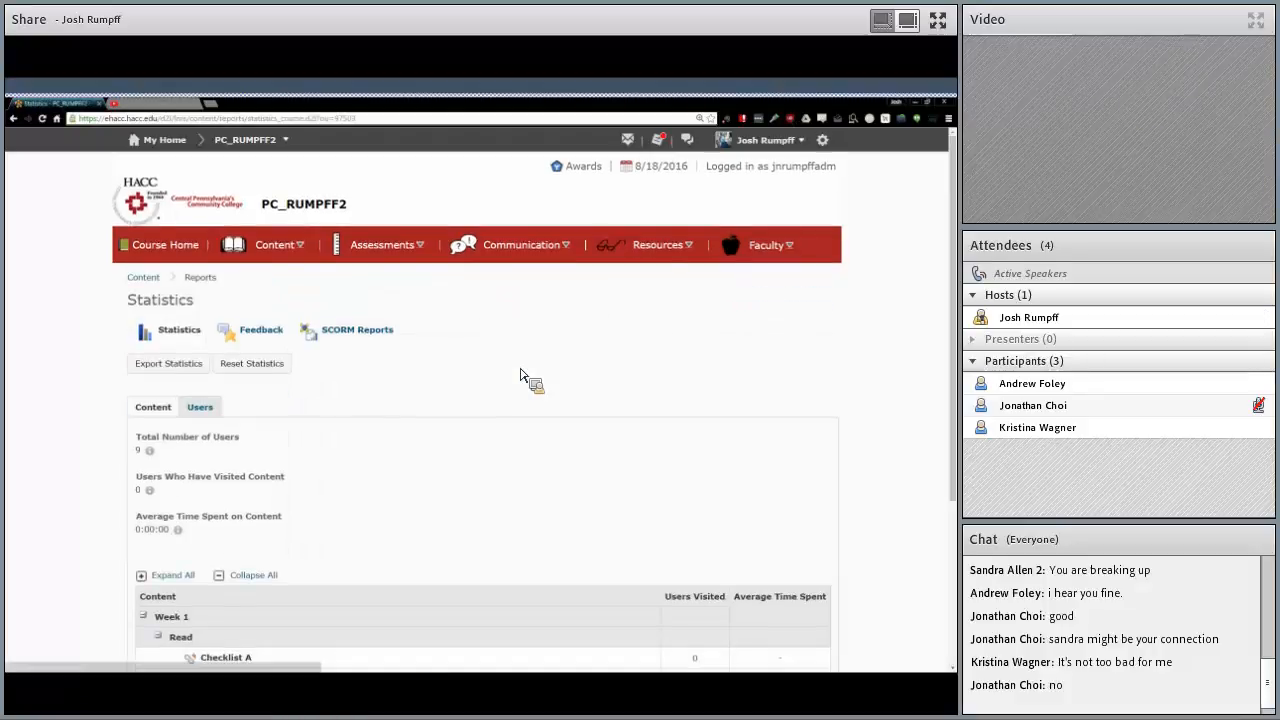
scroll(520, 375, "down", 3)
scroll(520, 375, "down", 2)
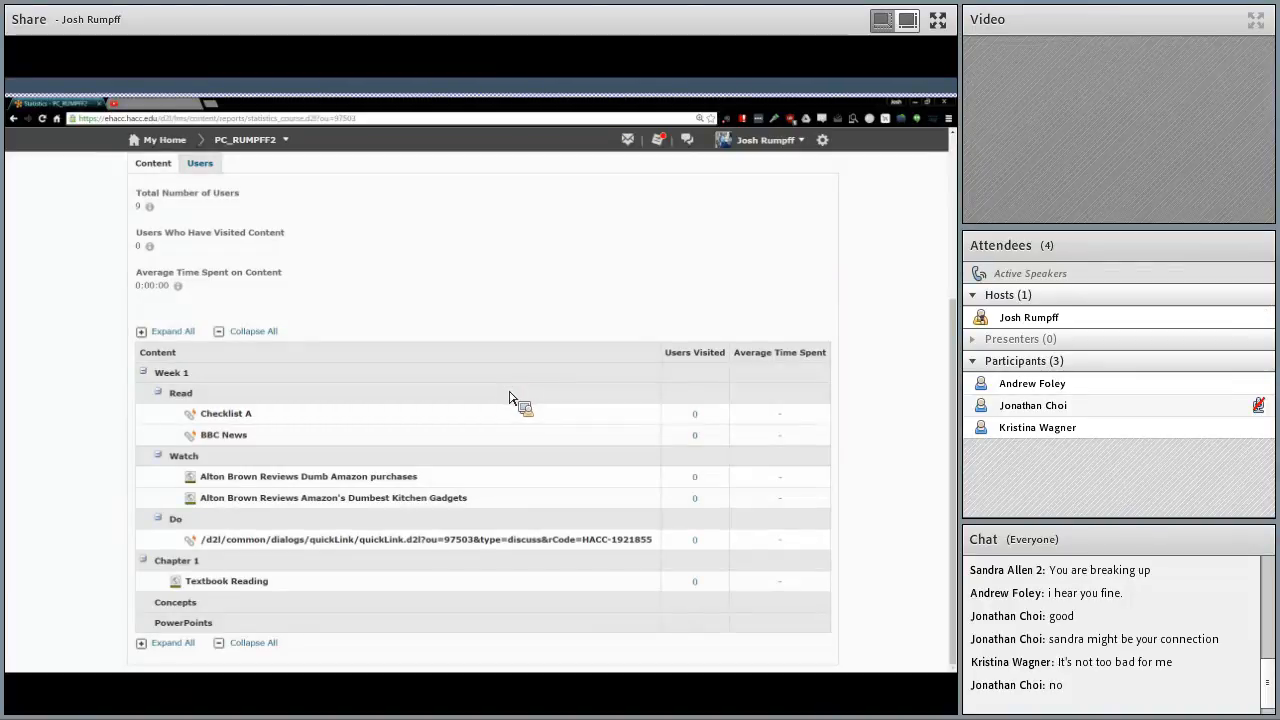
Examine the users-visited and average-time-spent statistics for the topics under Week 1 and Chapter 1.
scroll(509, 398, "up", 2)
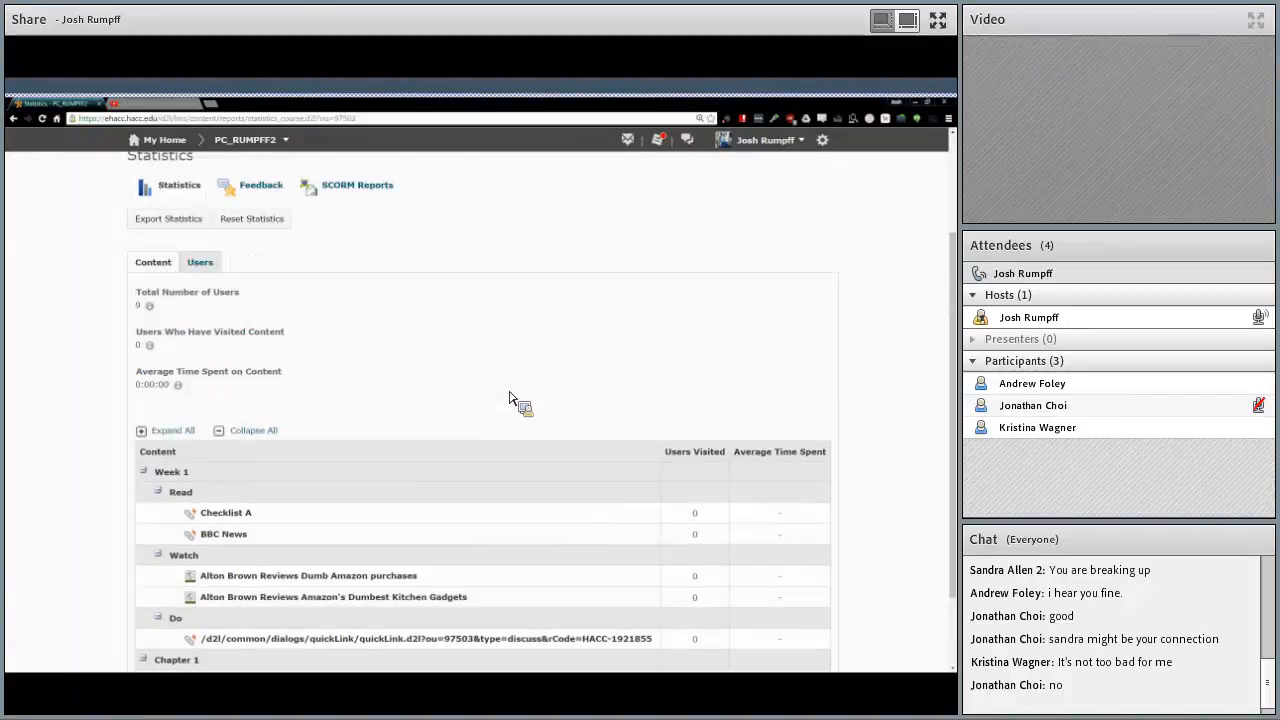
scroll(504, 397, "down", 2)
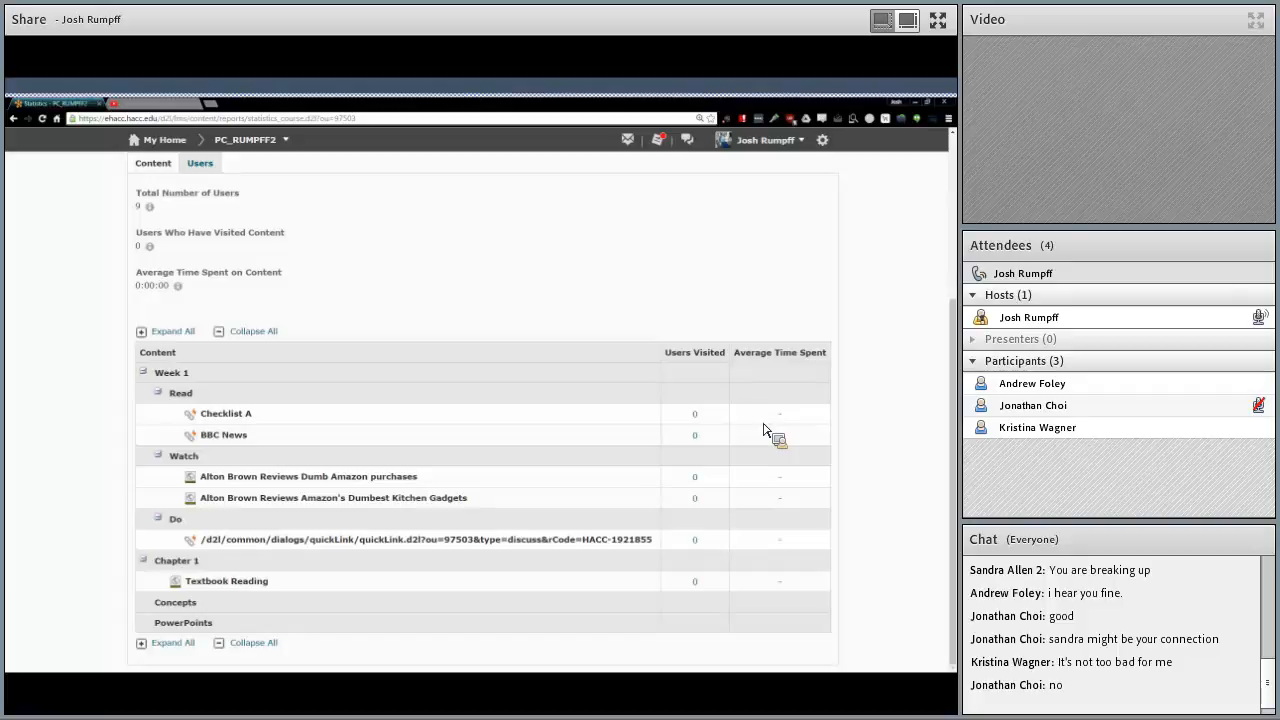
scroll(766, 434, "up", 5)
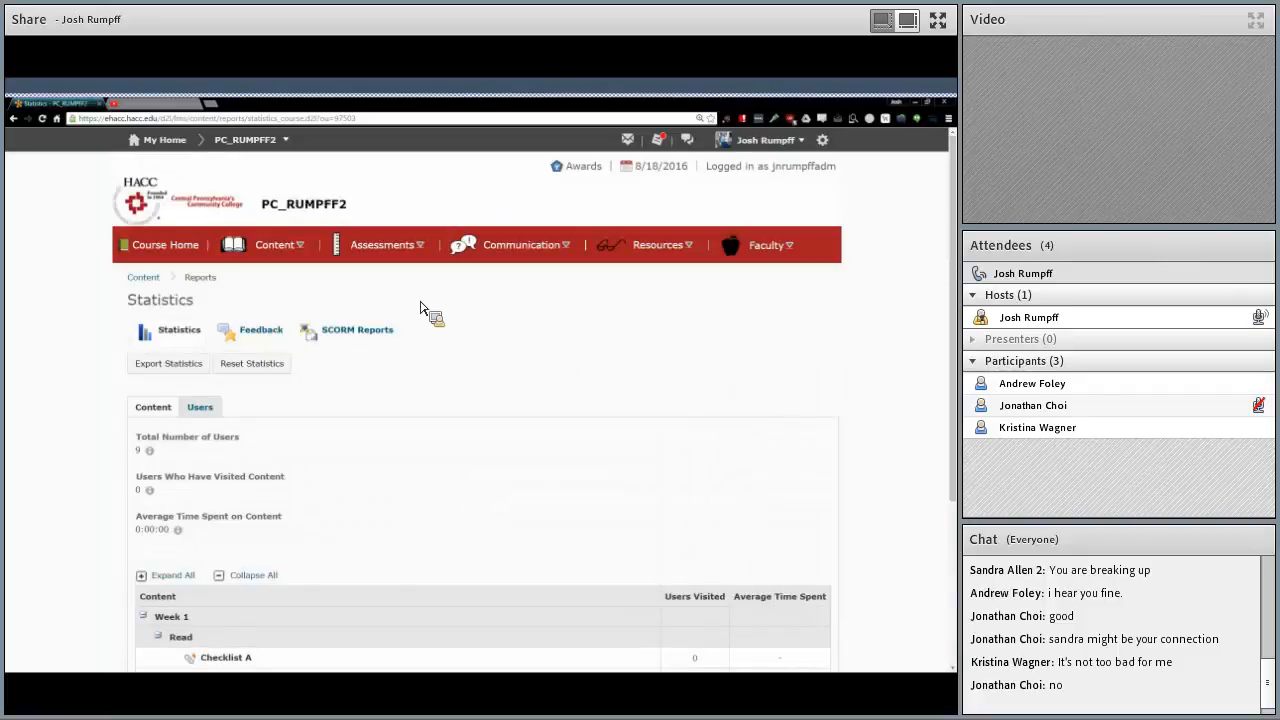
Switch to the instructor's other practice course, listed above the Effective Speaking course, and open its Content area.
left_click(286, 140)
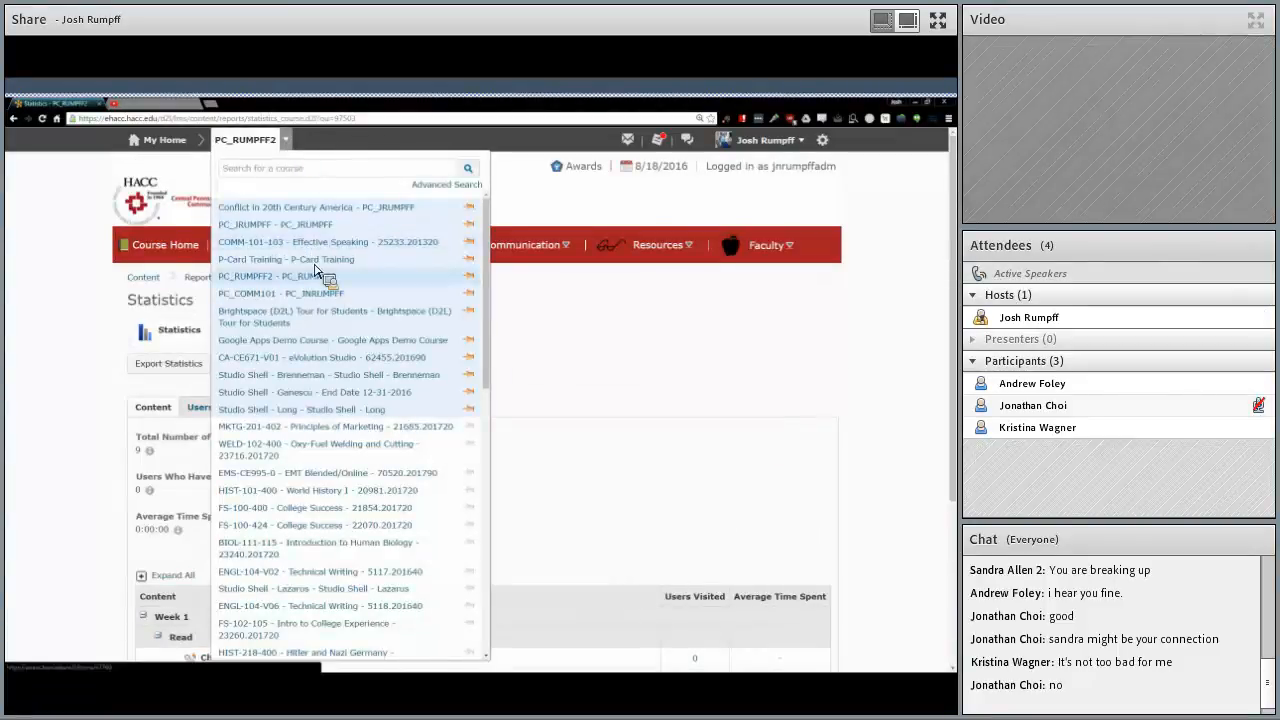
left_click(320, 226)
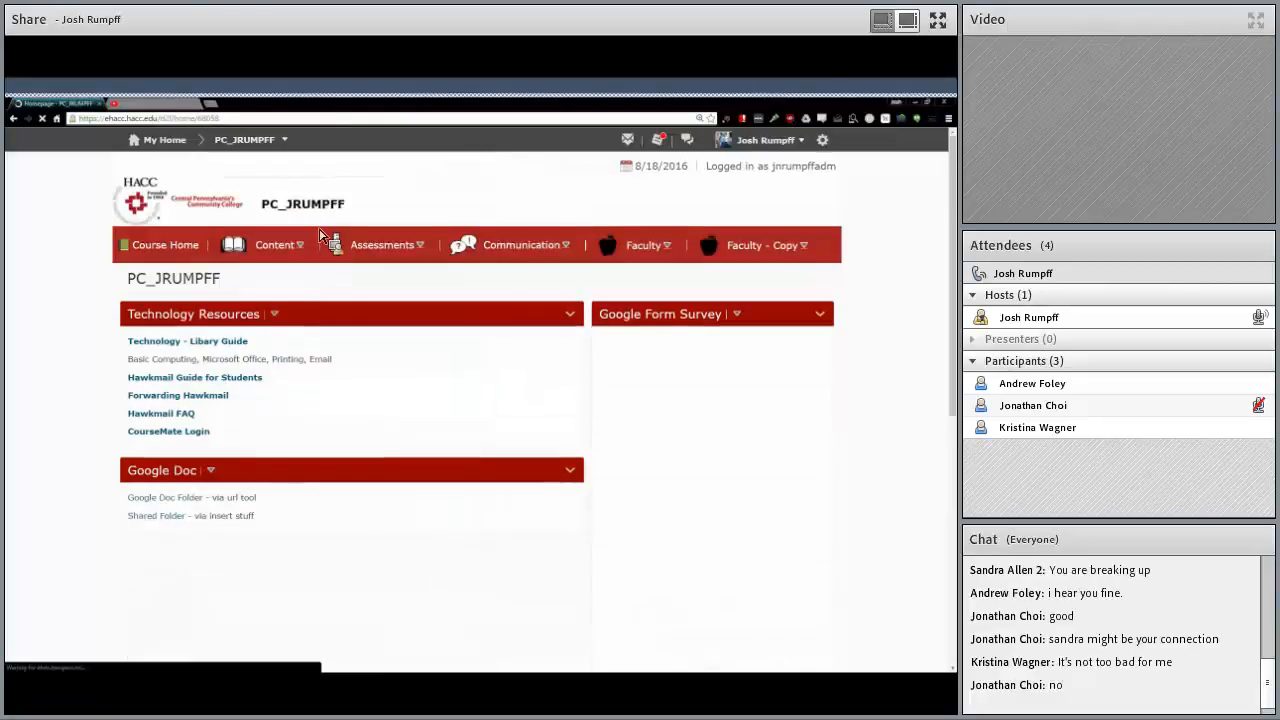
left_click(279, 246)
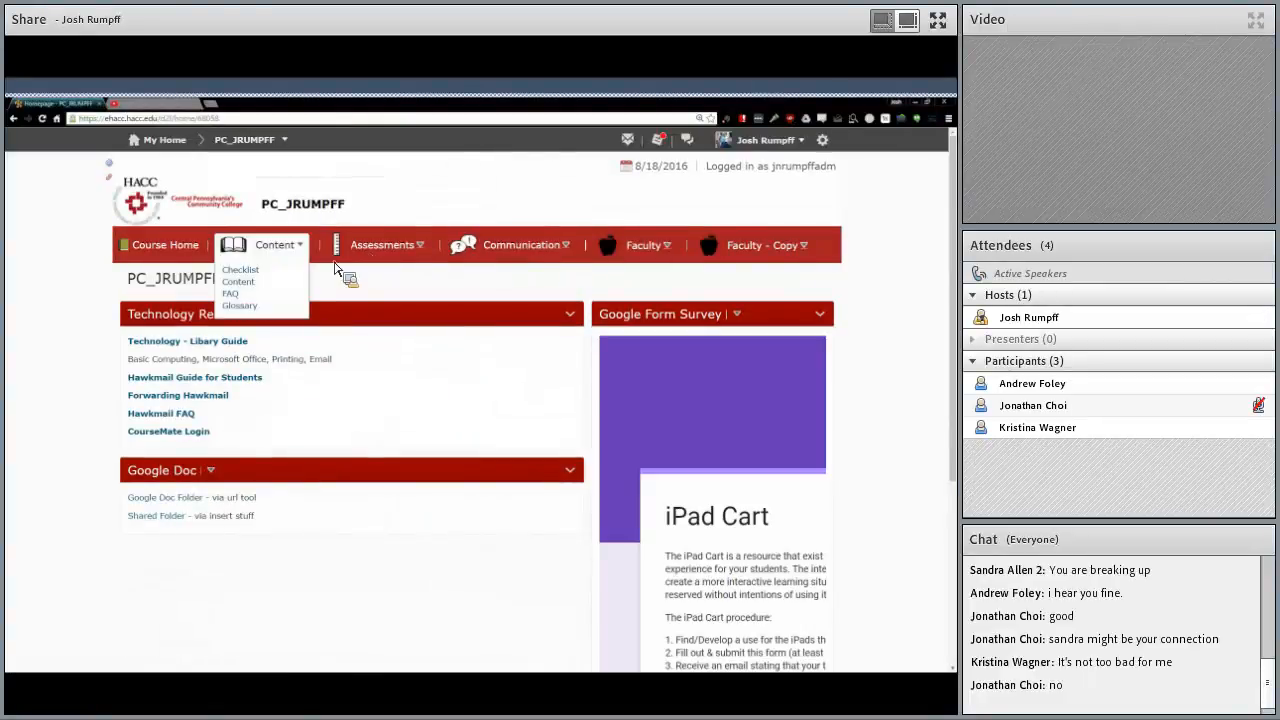
left_click(262, 281)
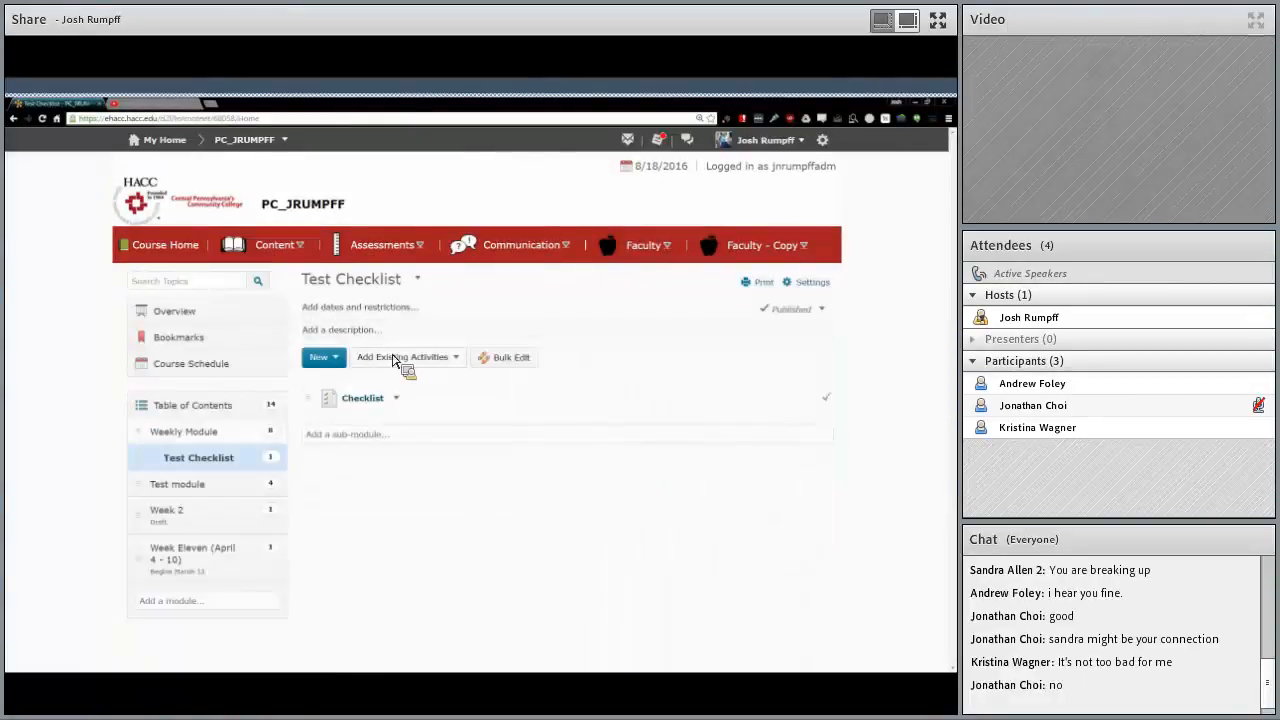
Open the content reports from this course's Table of Contents and examine the visit statistics for its modules and topics.
left_click(212, 404)
left_click(515, 312)
left_click(500, 369)
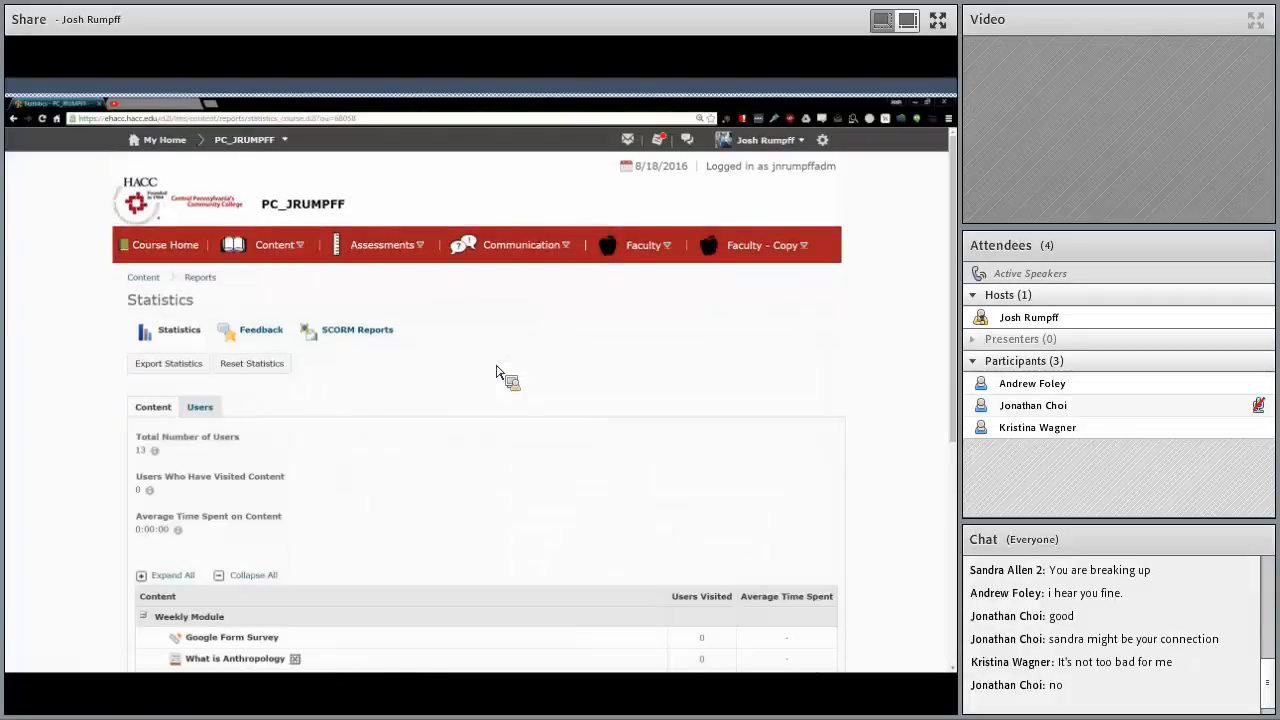
scroll(497, 372, "down", 5)
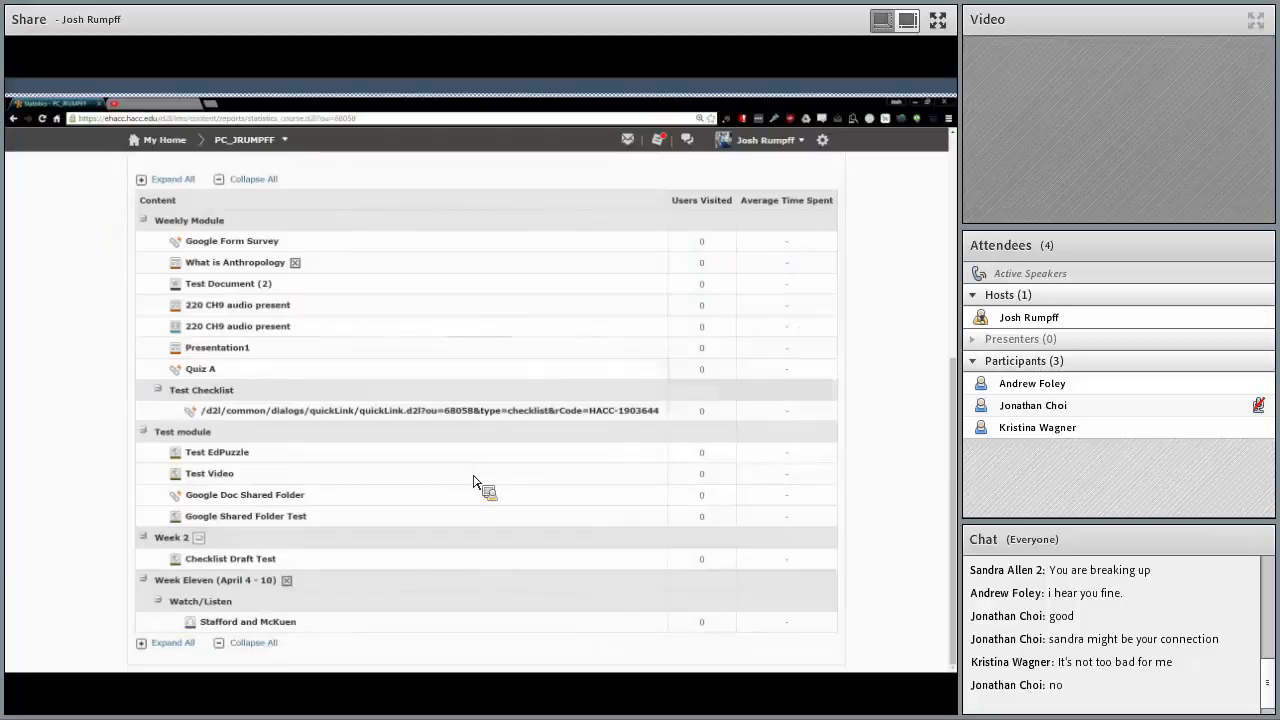
scroll(474, 483, "up", 2)
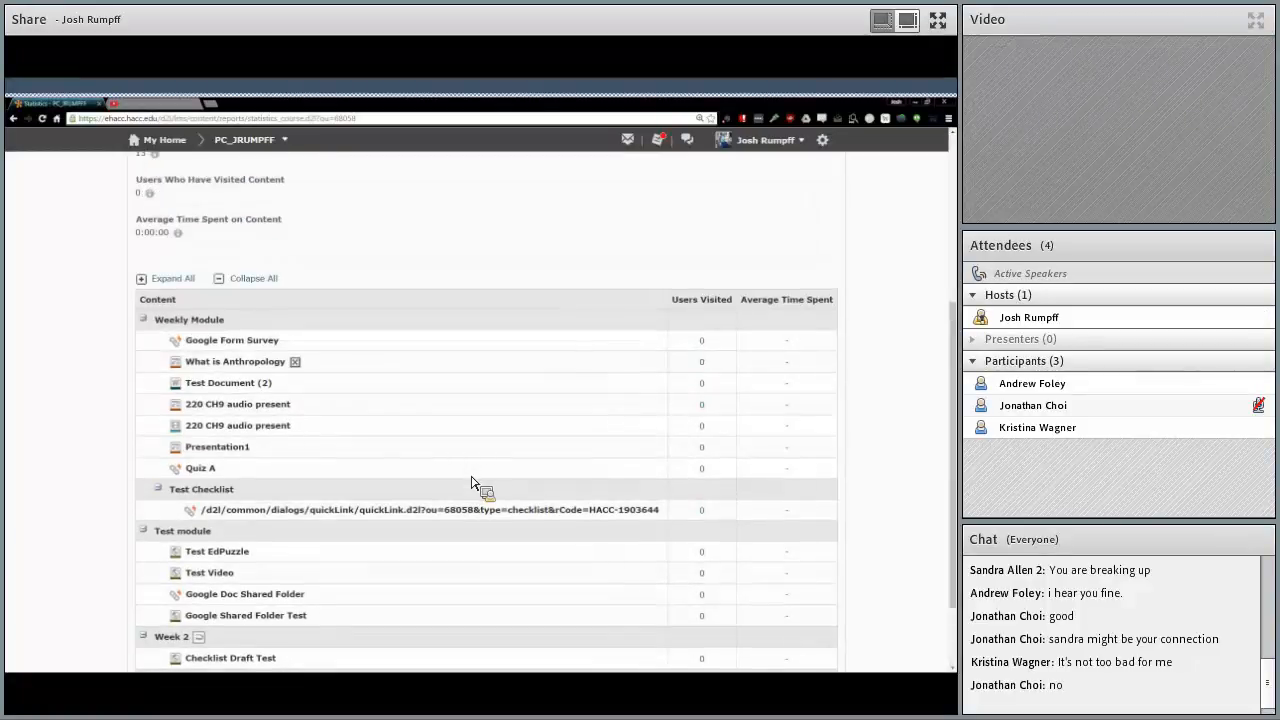
scroll(469, 483, "up", 5)
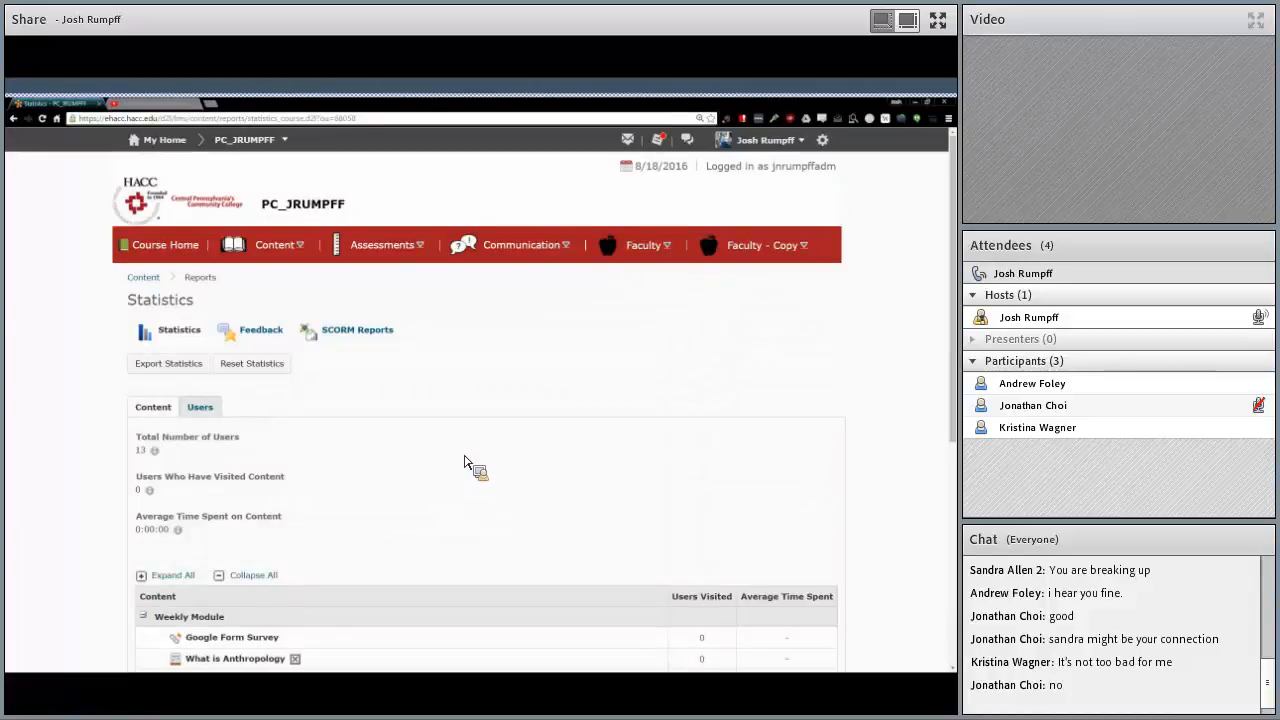
scroll(464, 464, "down", 4)
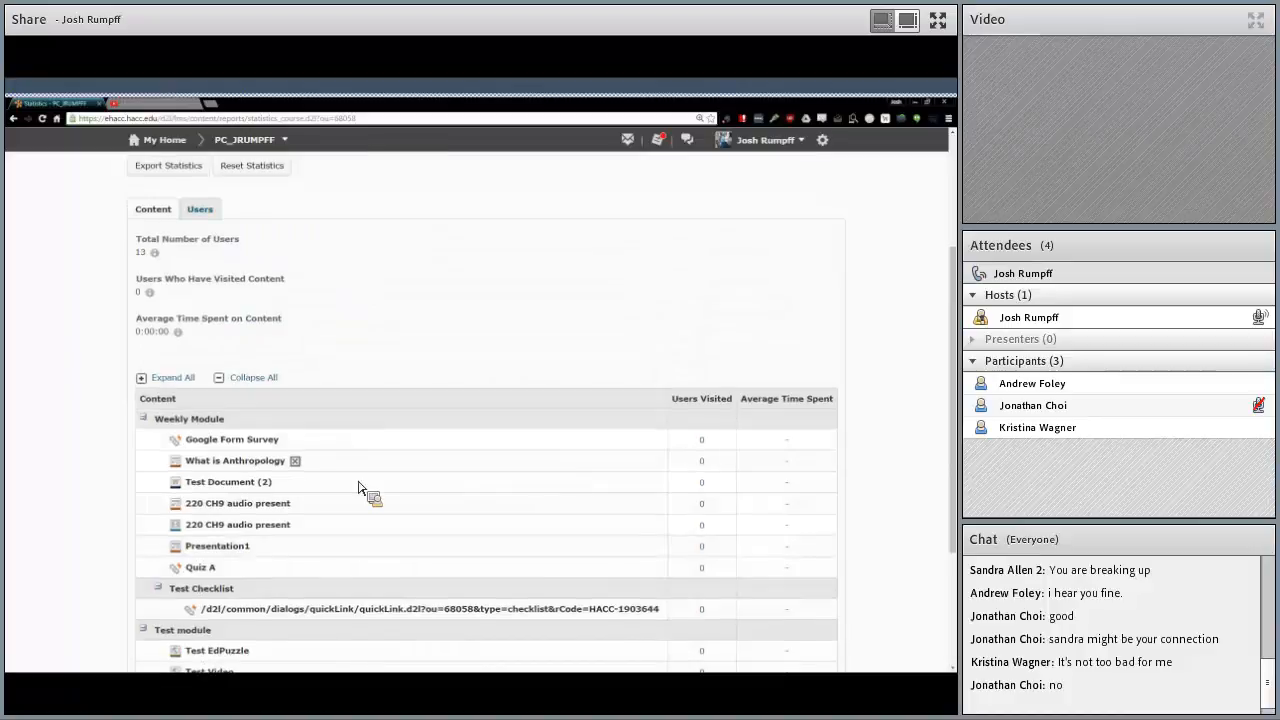
scroll(366, 491, "up", 3)
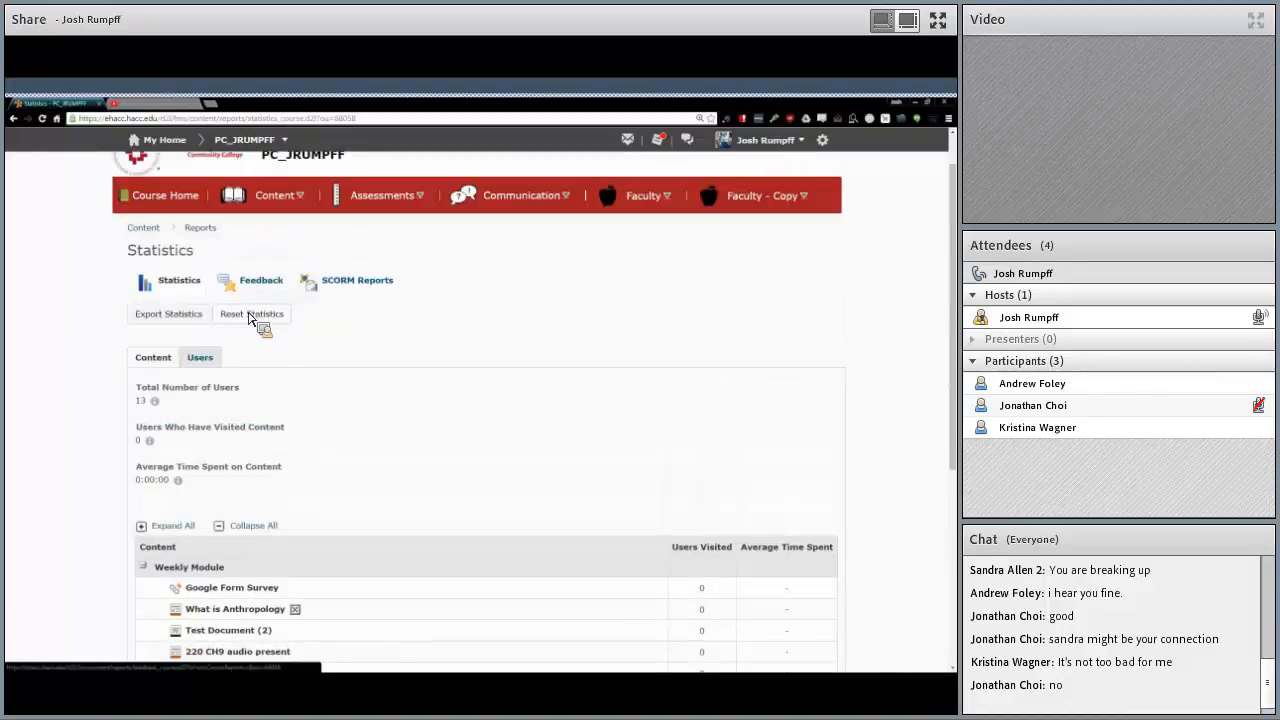
View the content statistics by user and examine the first listed test student's visits and time spent per topic.
left_click(210, 361)
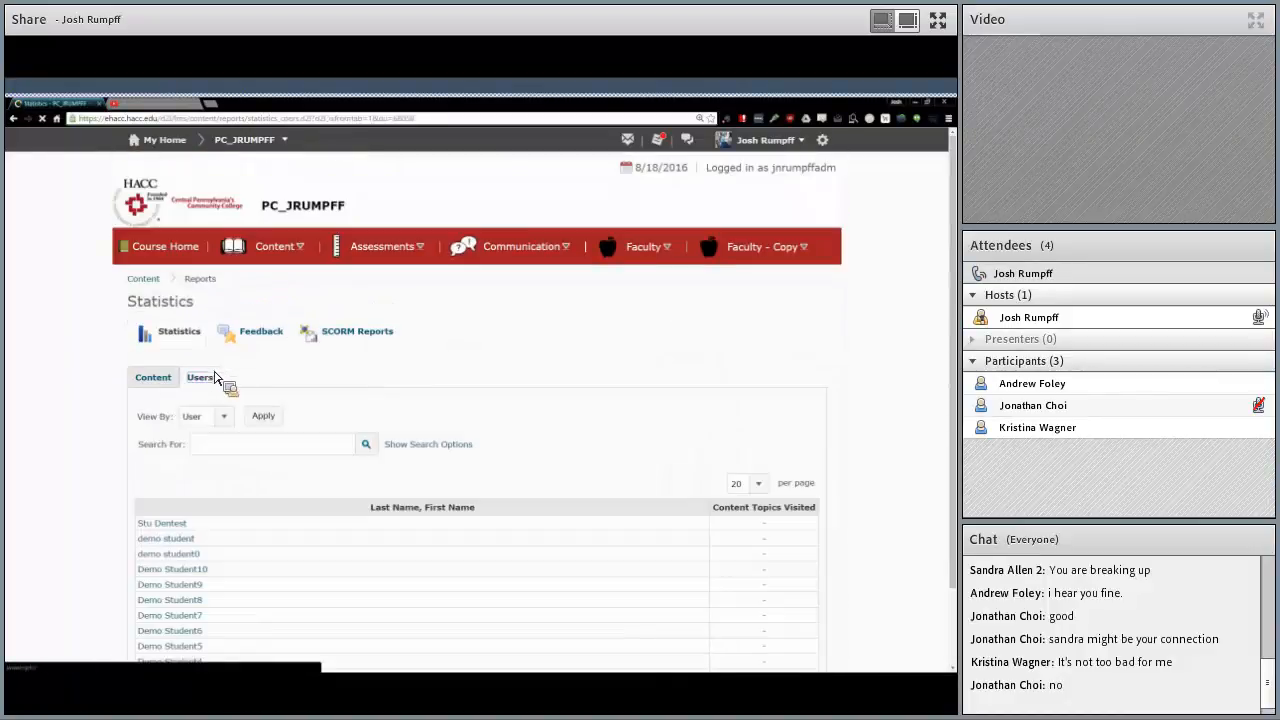
scroll(223, 425, "down", 2)
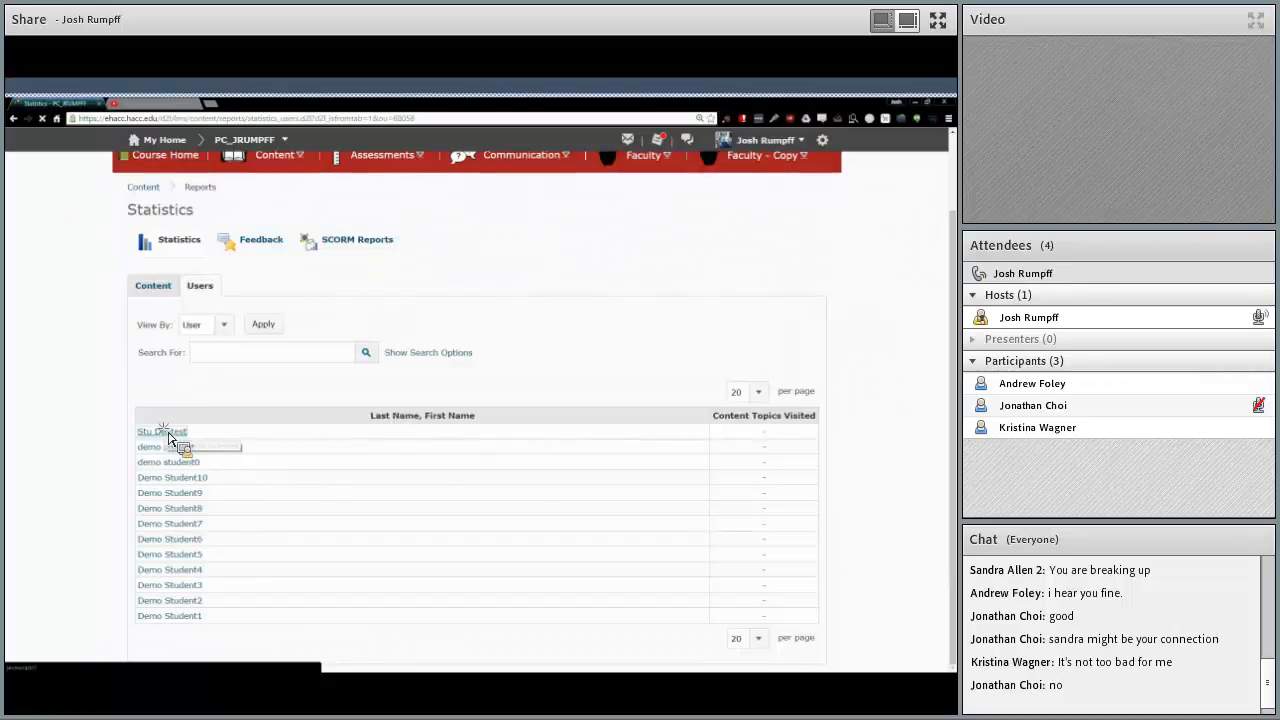
scroll(168, 445, "down", 4)
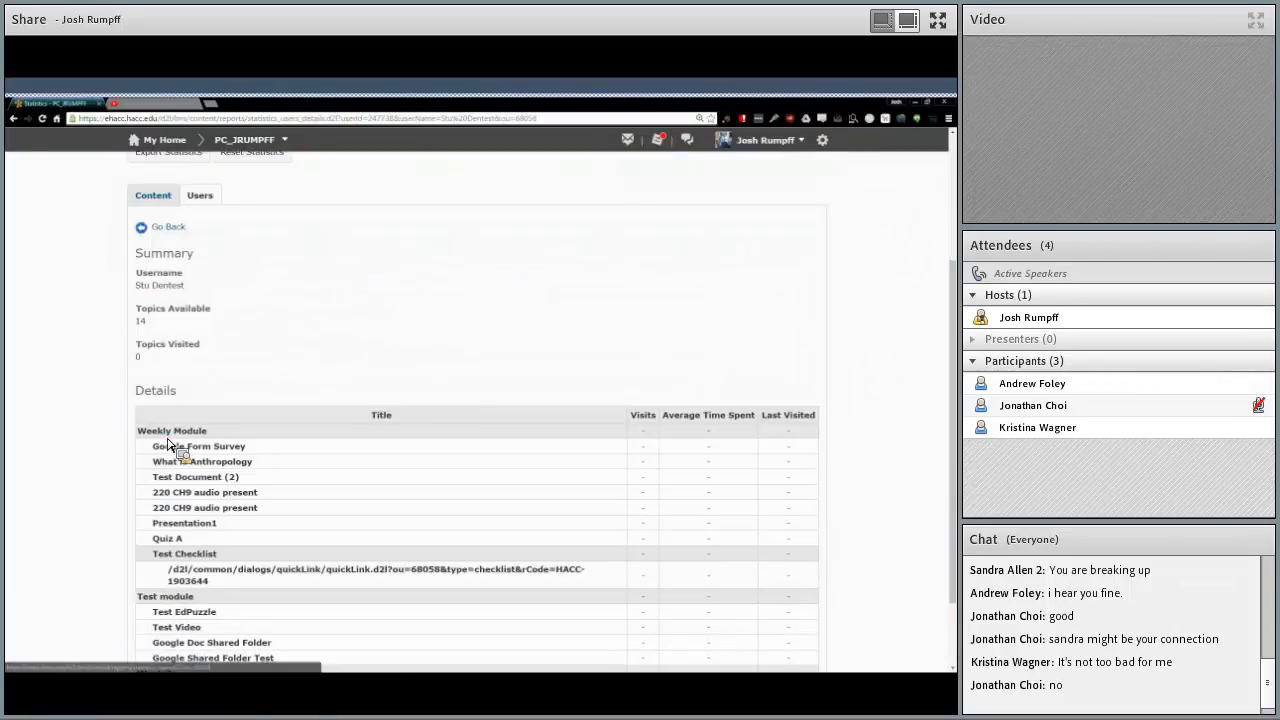
scroll(220, 435, "down", 2)
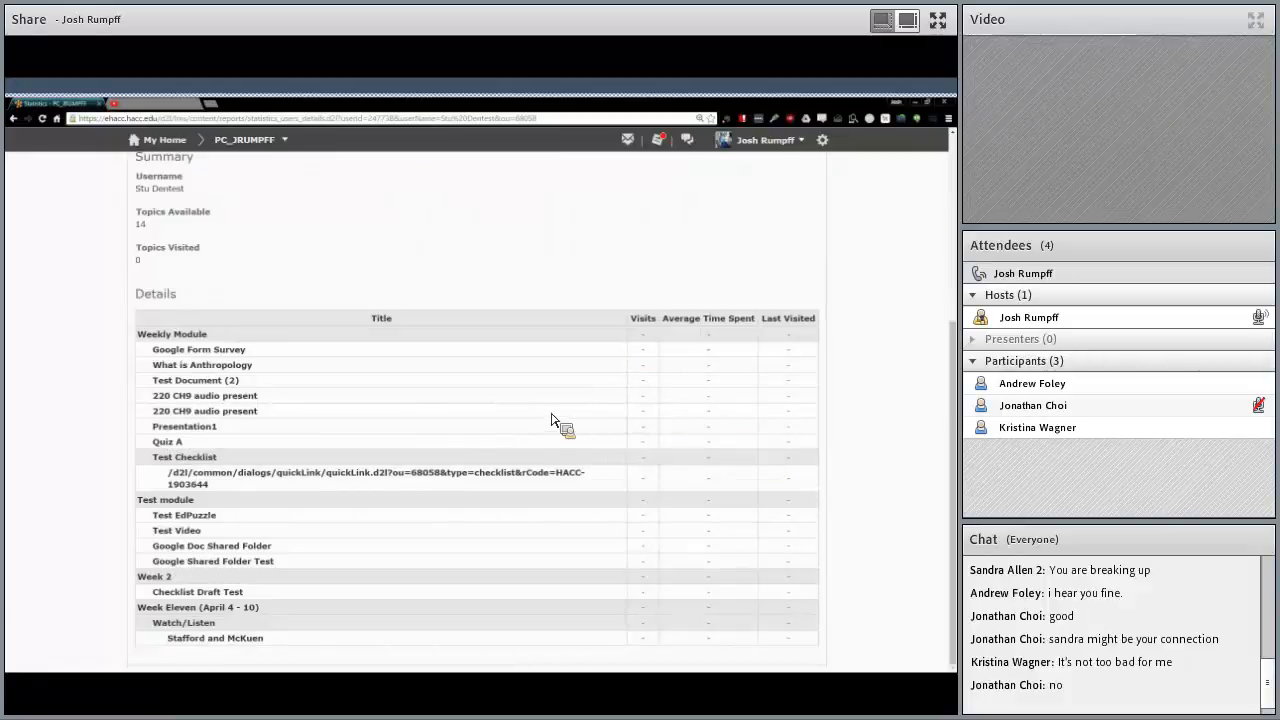
scroll(545, 426, "up", 2)
scroll(515, 497, "up", 4)
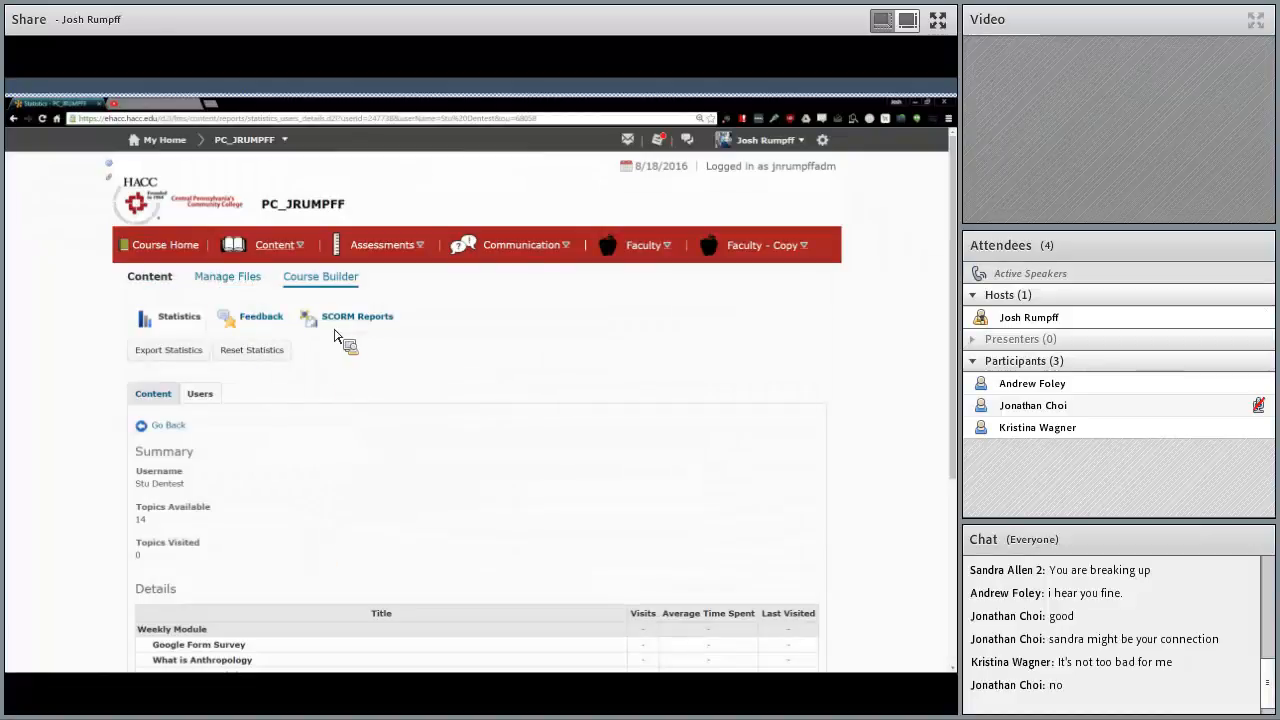
Return to the course's Content area and view the Week Eleven (April 4 - 10) and Week 2 modules.
left_click(280, 250)
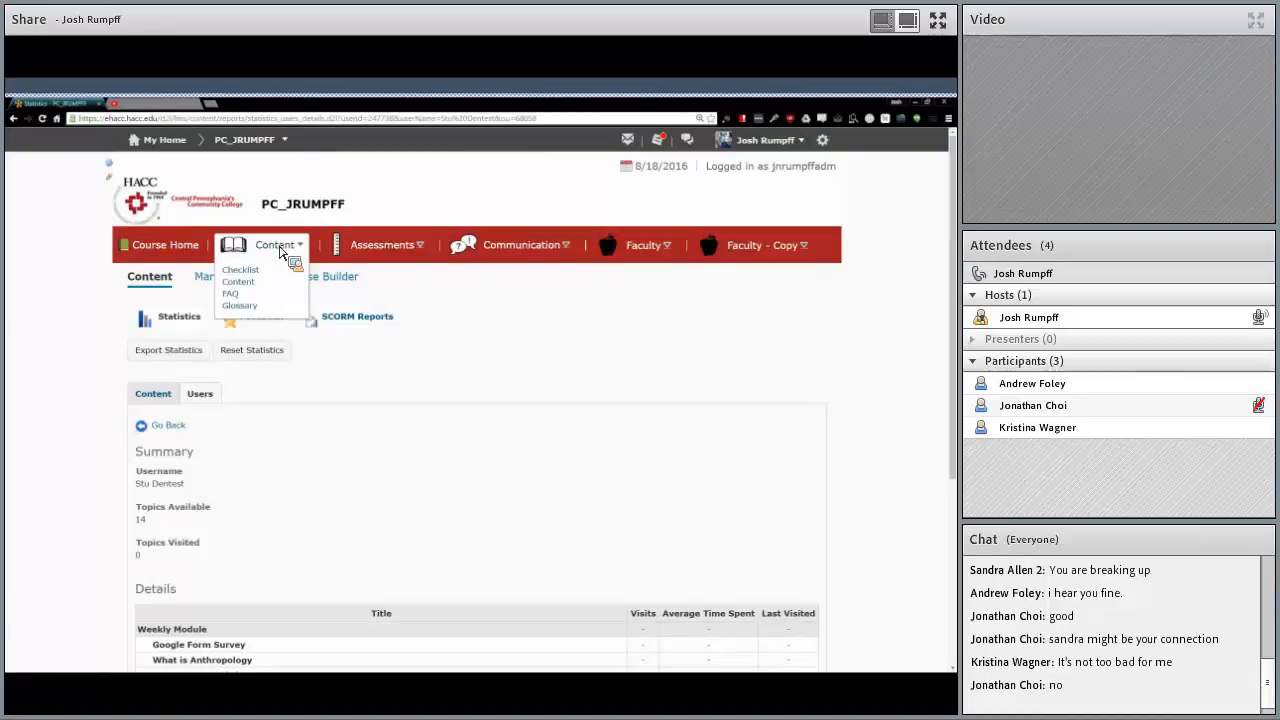
left_click(253, 286)
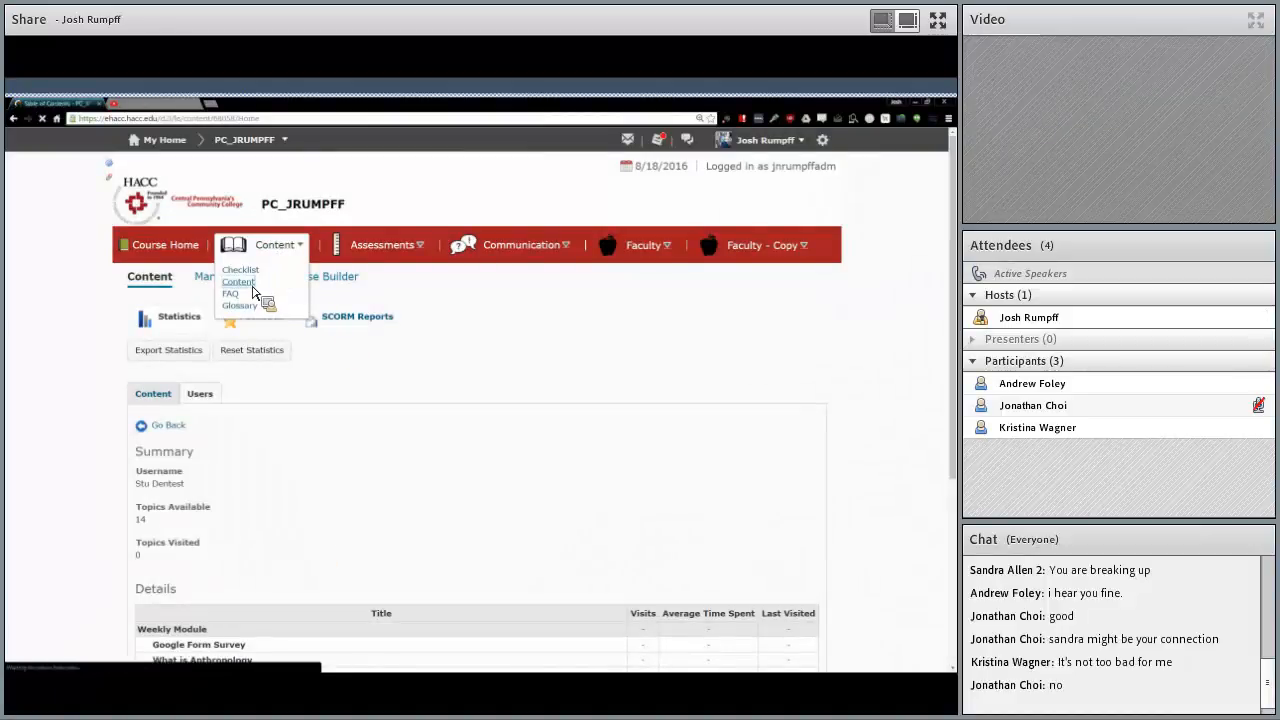
scroll(118, 452, "down", 1)
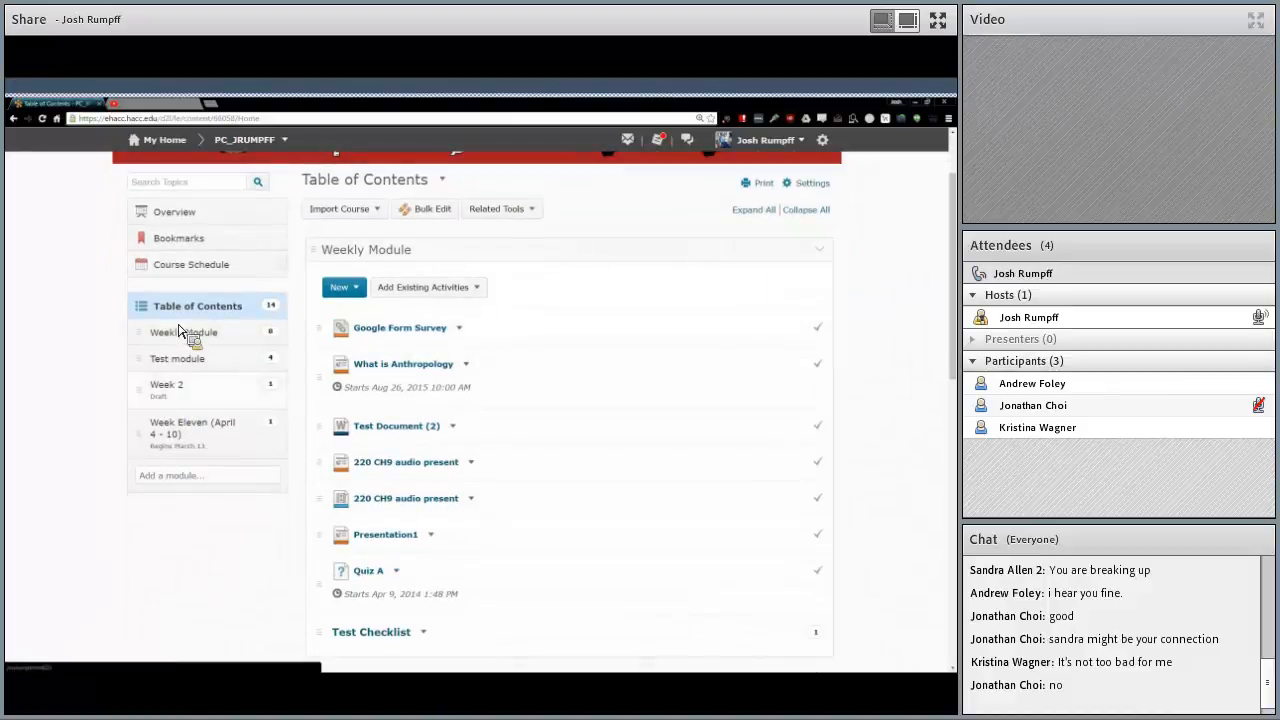
left_click(172, 436)
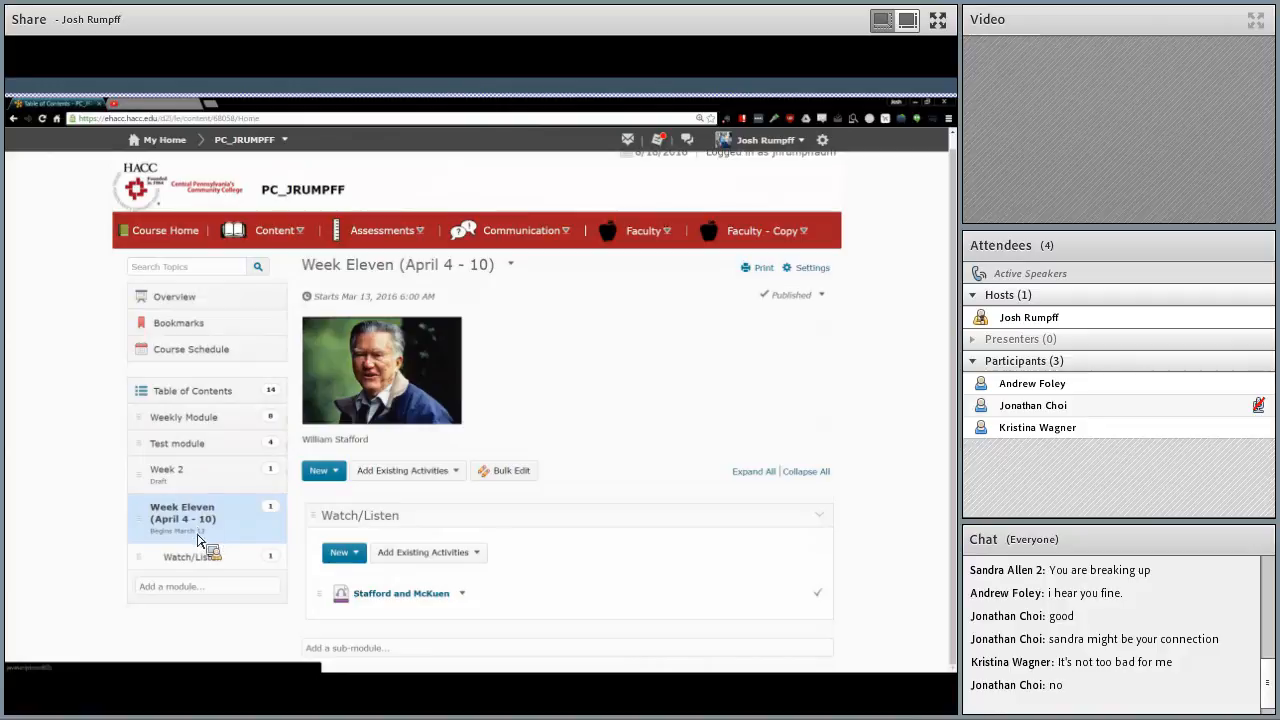
left_click_drag(143, 533, 183, 490)
left_click(162, 488)
left_click(192, 412)
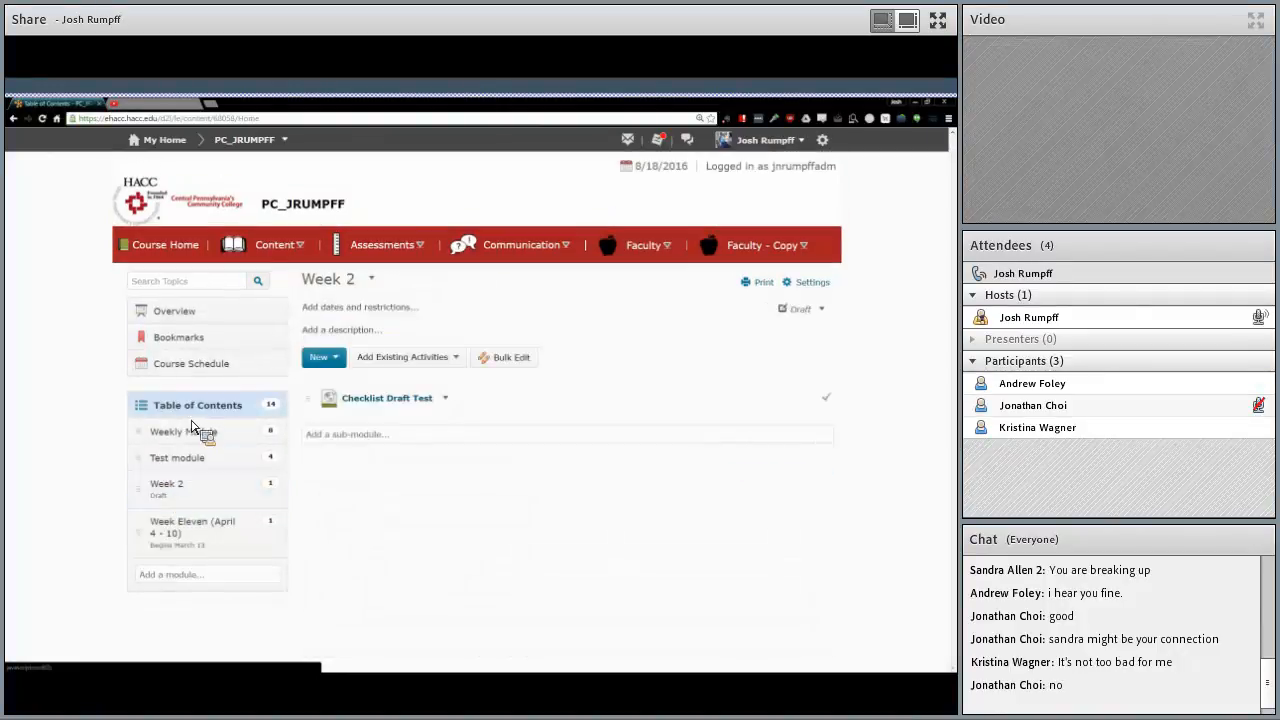
Review the Weekly Module, Test module and Week 2's draft status options, and return to the Table of Contents.
left_click(220, 442)
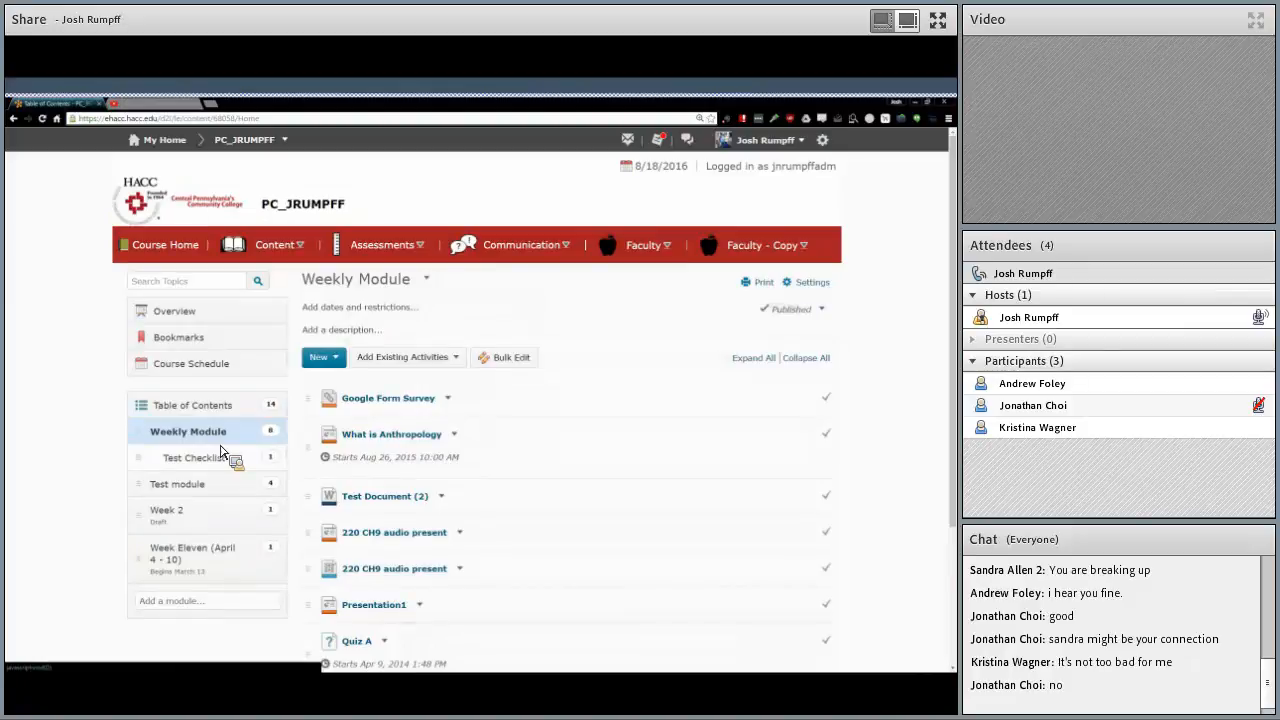
left_click(217, 484)
left_click(214, 488)
left_click(205, 458)
left_click(214, 487)
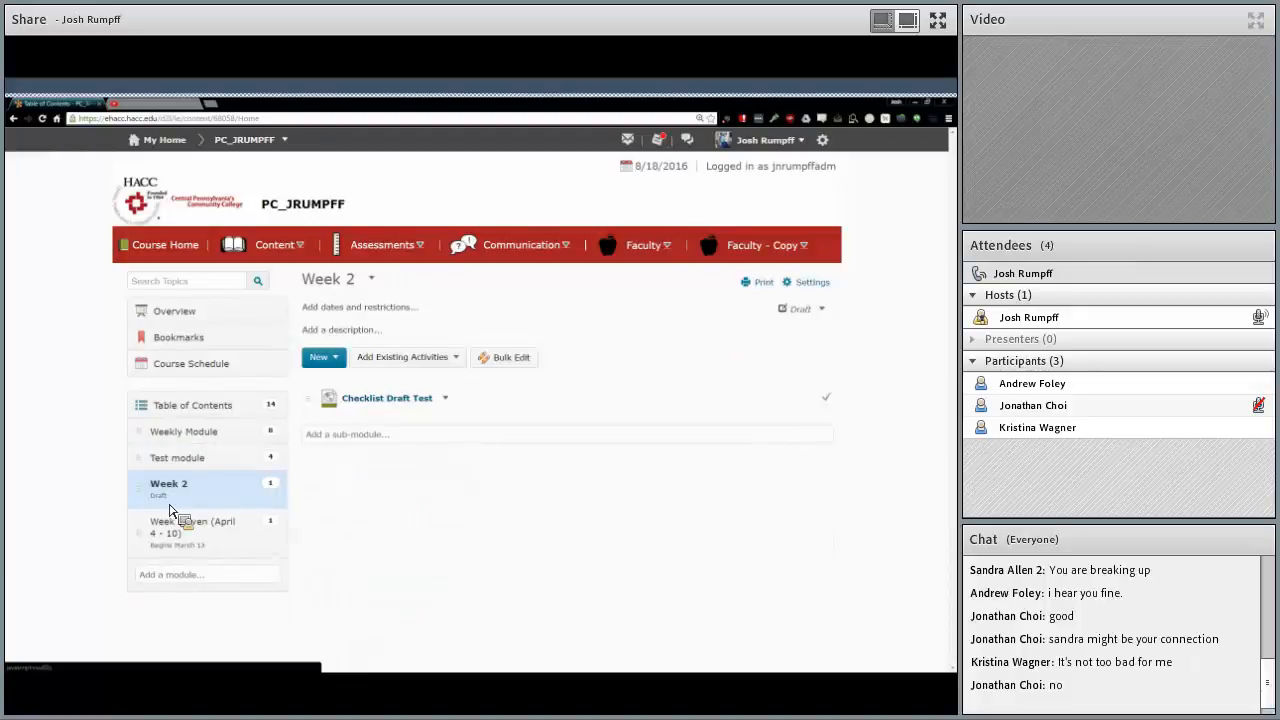
left_click(820, 310)
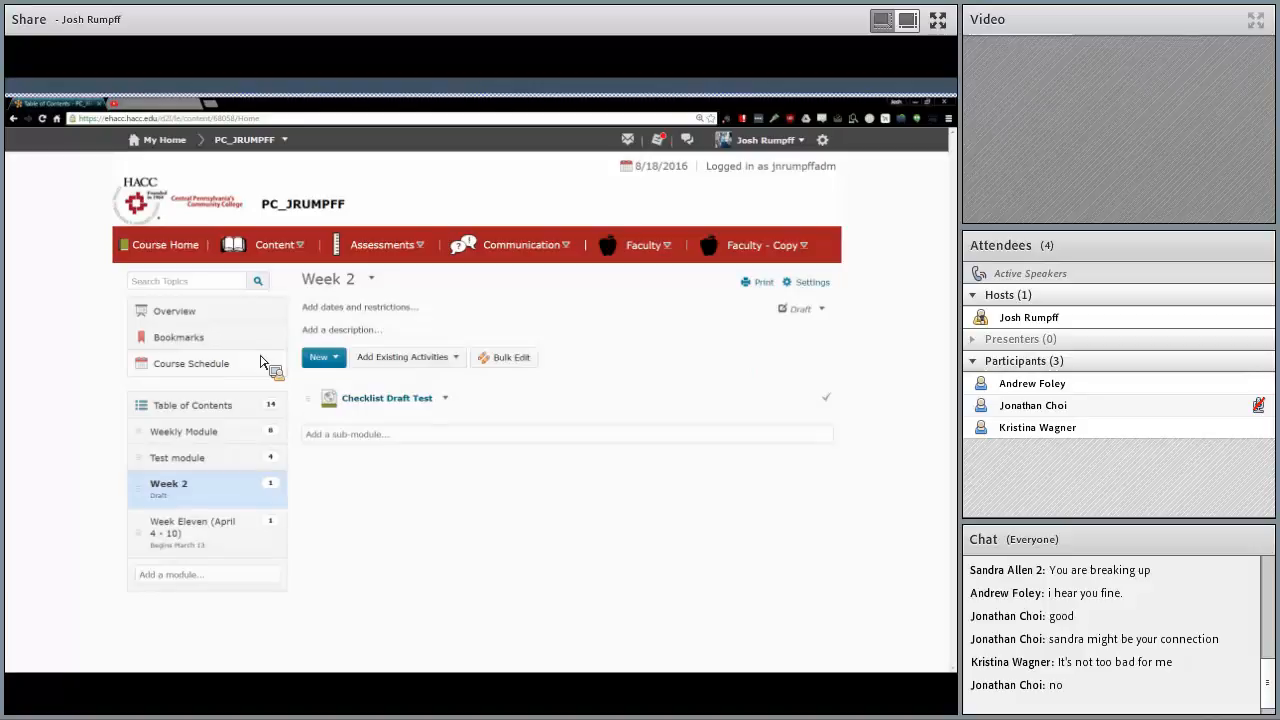
left_click(202, 410)
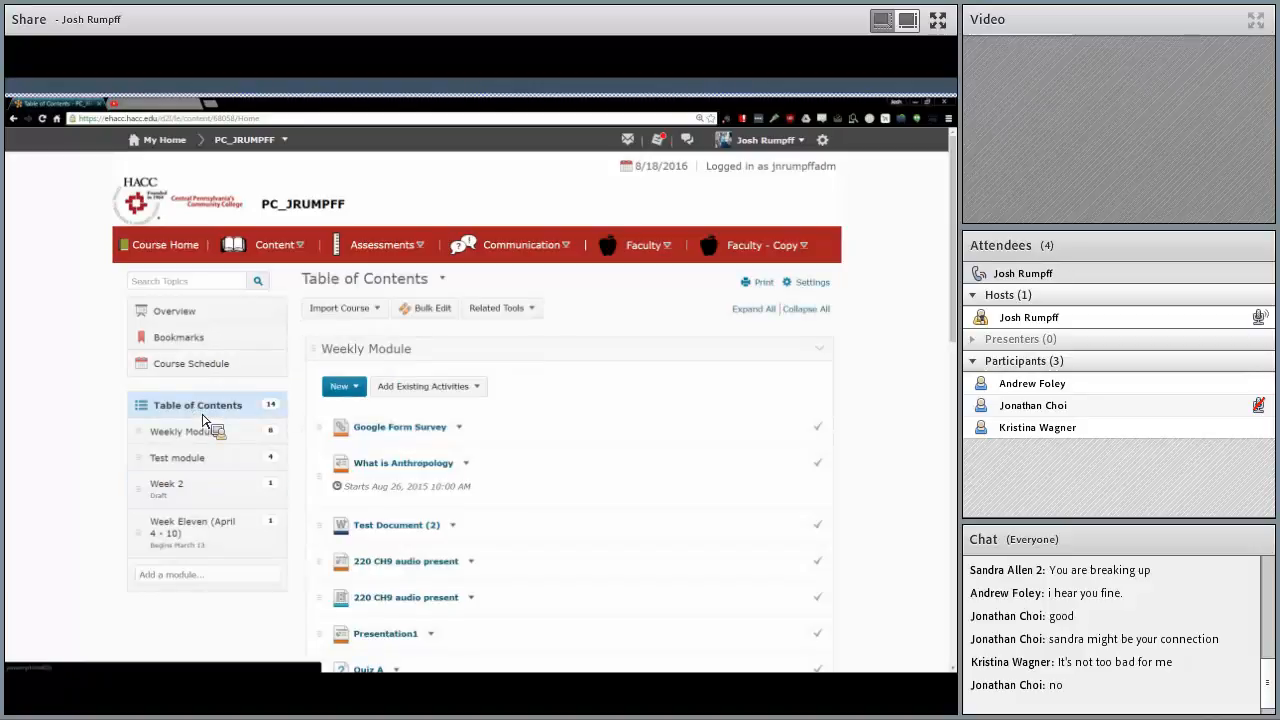